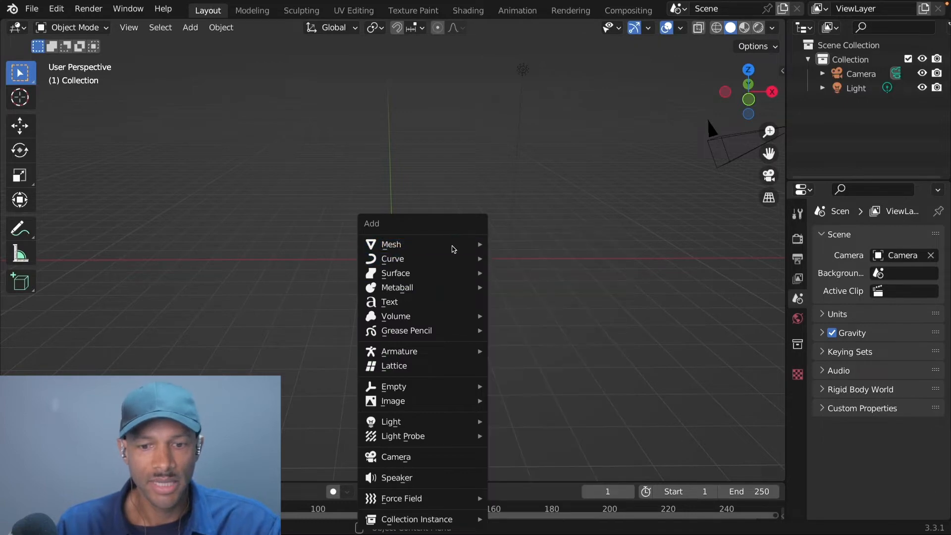
Add a mesh plane at the origin and scale it uniformly to about 7.83
mouse_move(452, 244)
left_click(533, 242)
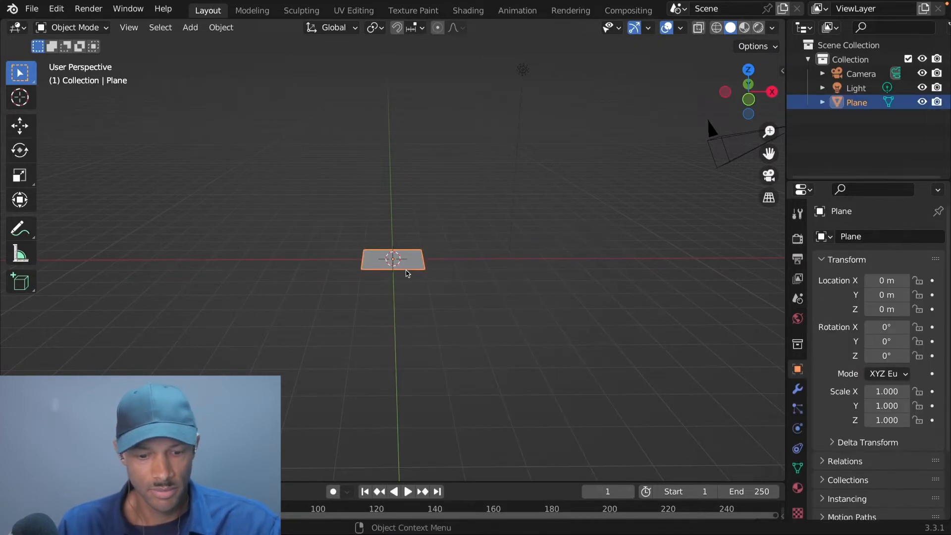
key("s")
left_click(513, 330)
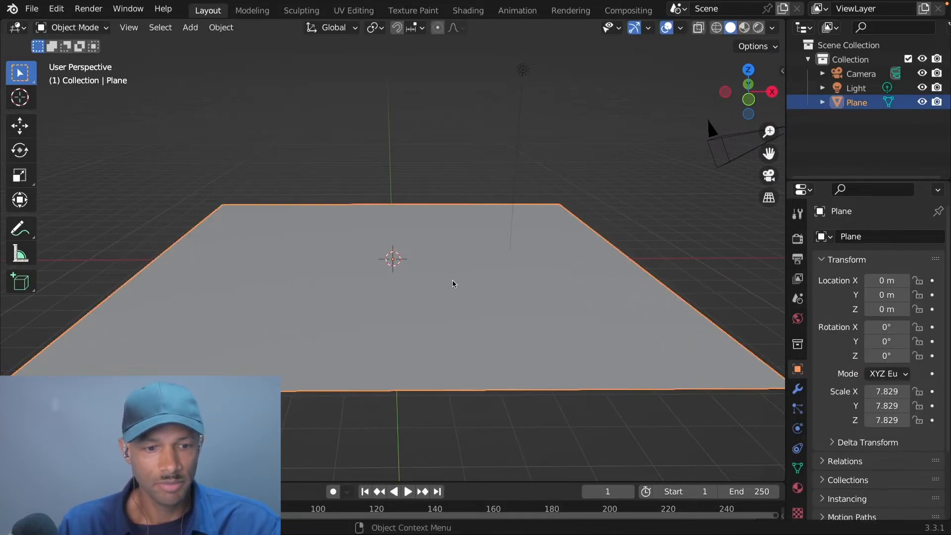
Stretch the plane to a scale of about 15.7 along X and about 13.8 along Y
key("s")
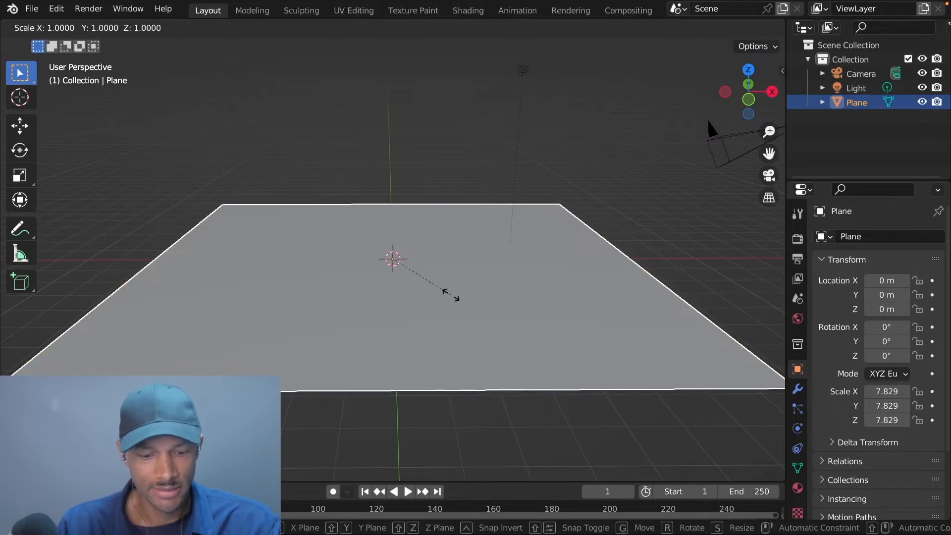
key("x")
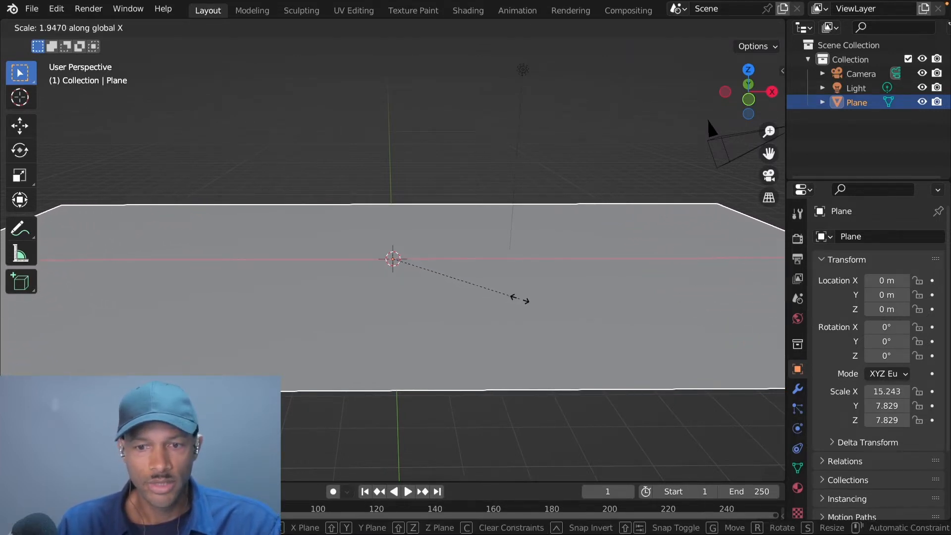
left_click(525, 302)
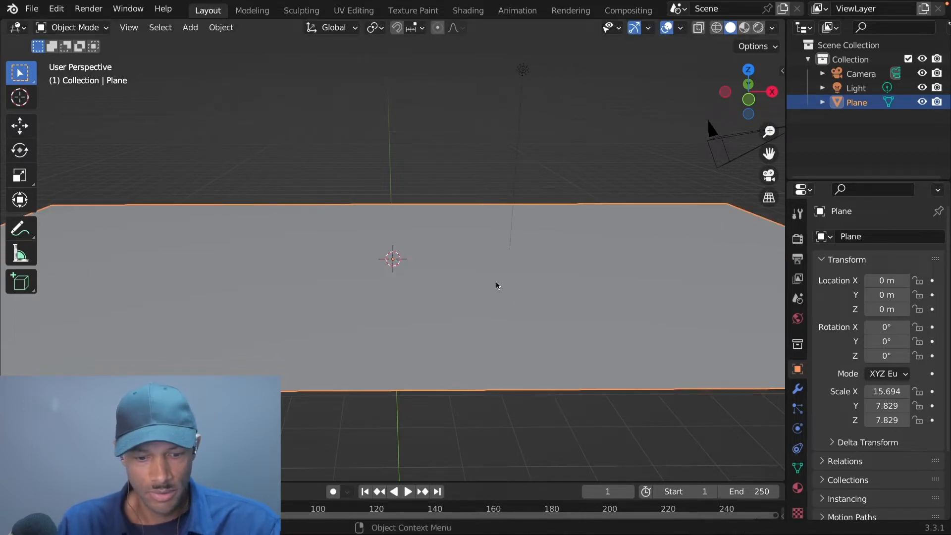
key("s")
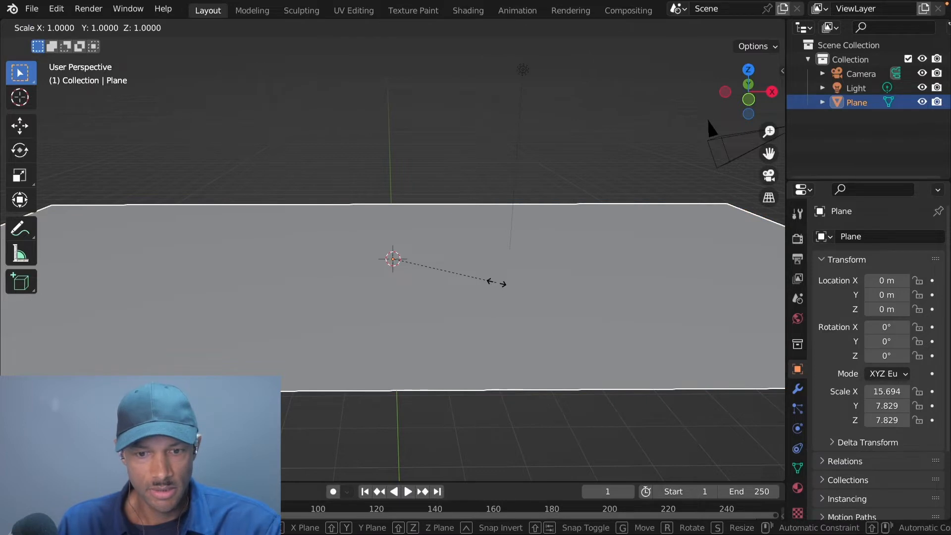
key("y")
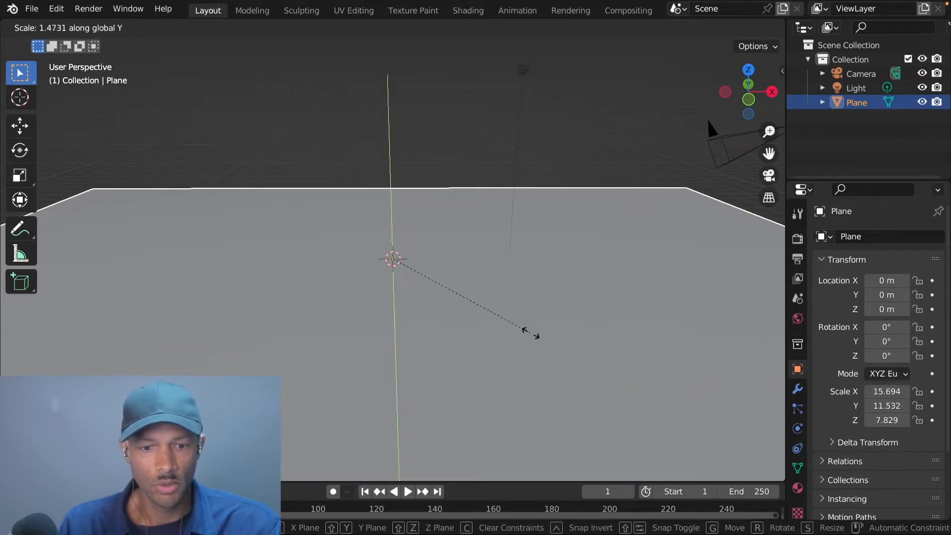
left_click(552, 357)
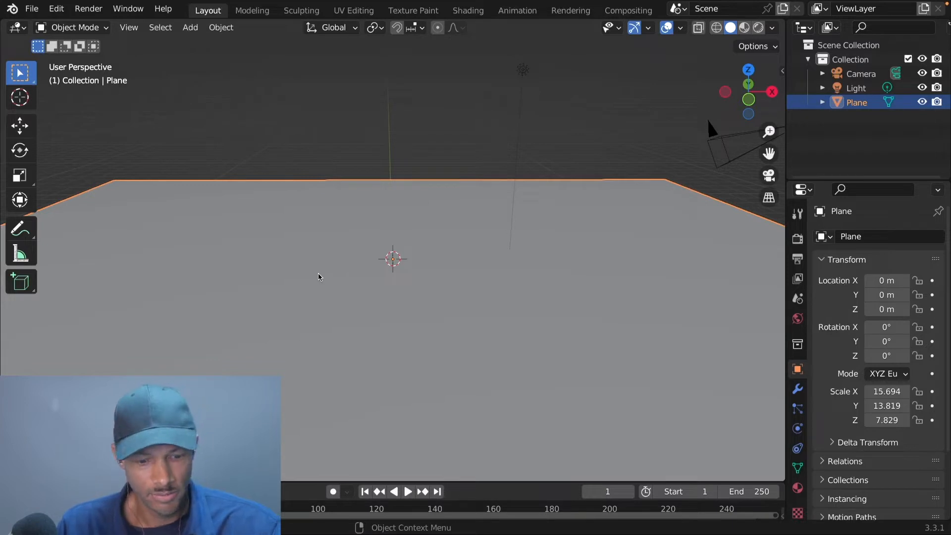
Add a mesh circle at the origin and set its vertex count to 20
key("shift+a")
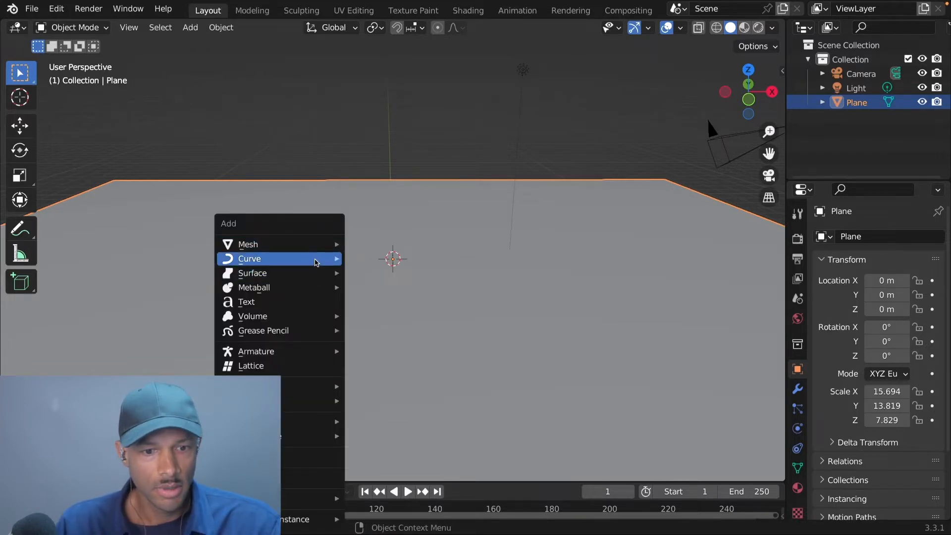
mouse_move(315, 248)
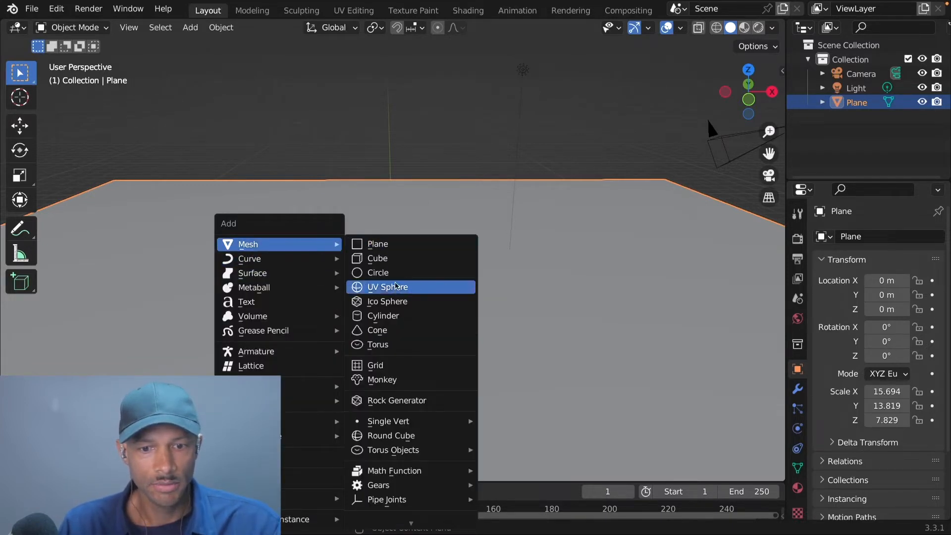
left_click(379, 273)
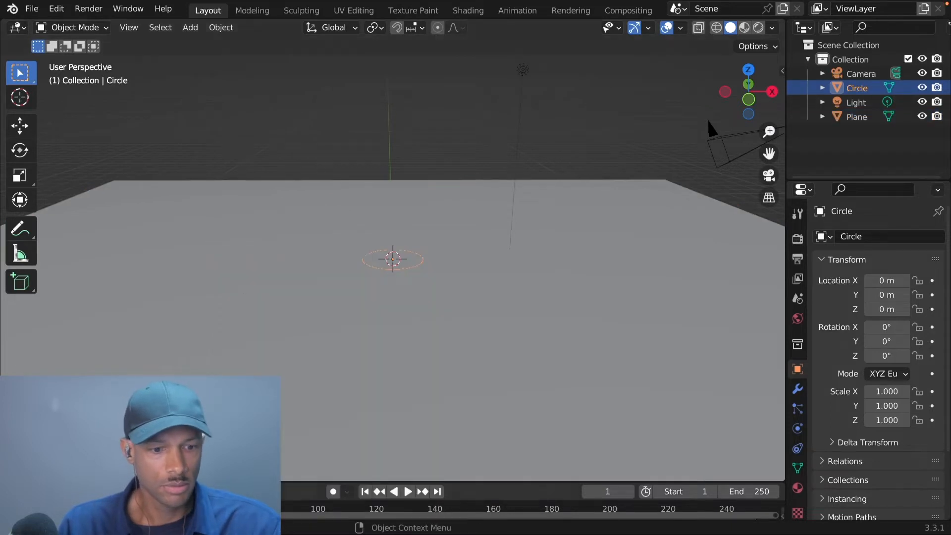
left_click(74, 468)
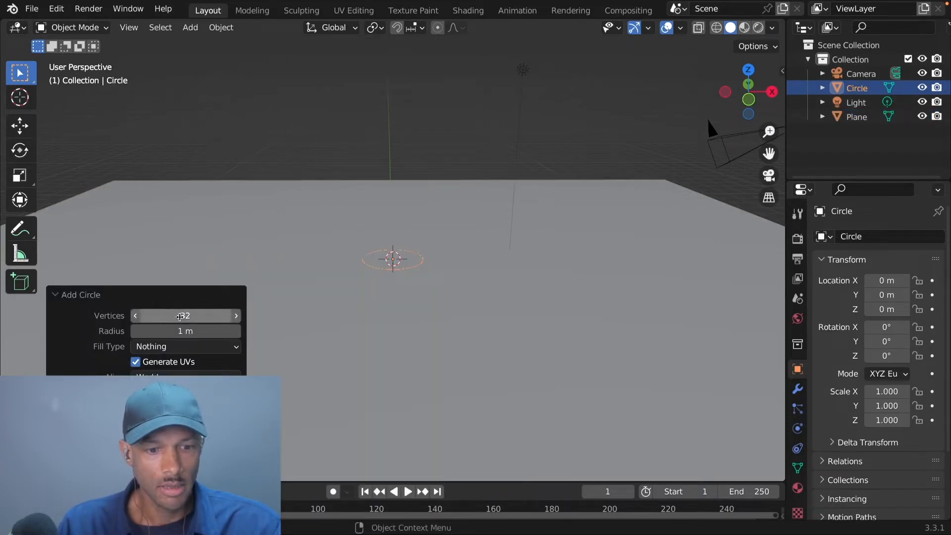
left_click(180, 317)
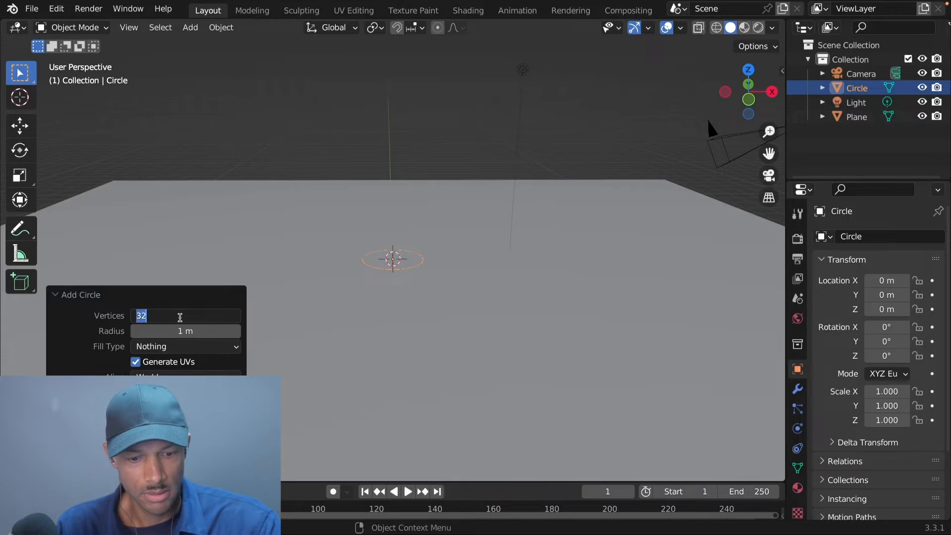
type("20")
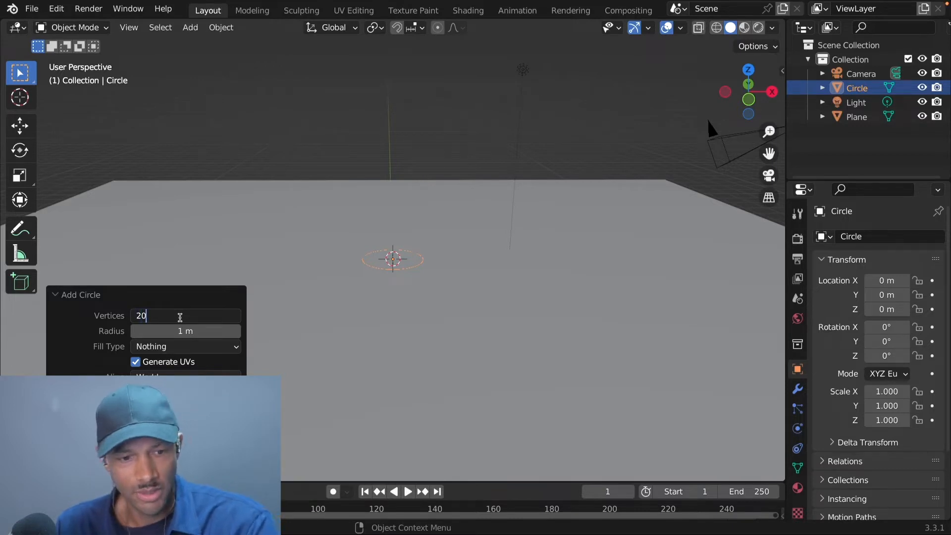
key("Return")
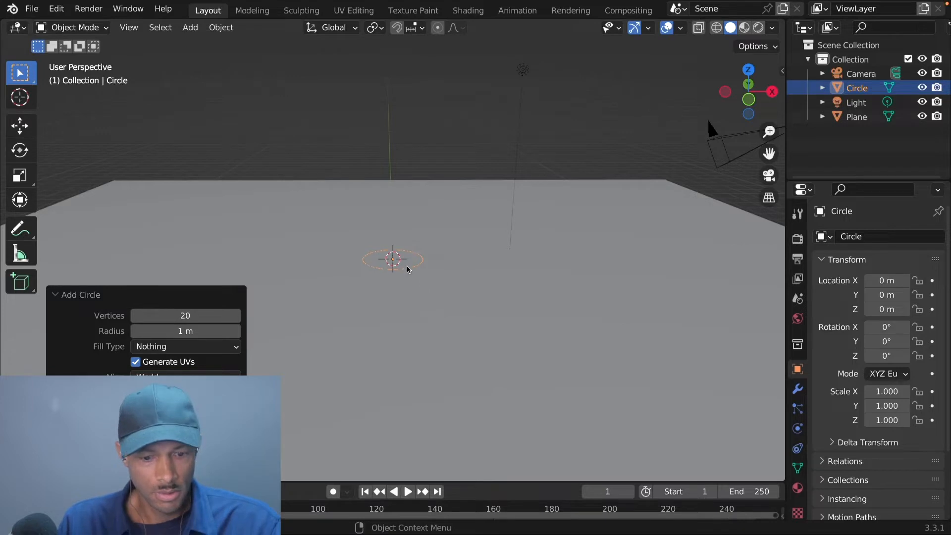
Scale the circle to about 2.57, raise it along Z to about 0.29 m, and put it into Edit Mode
key("s")
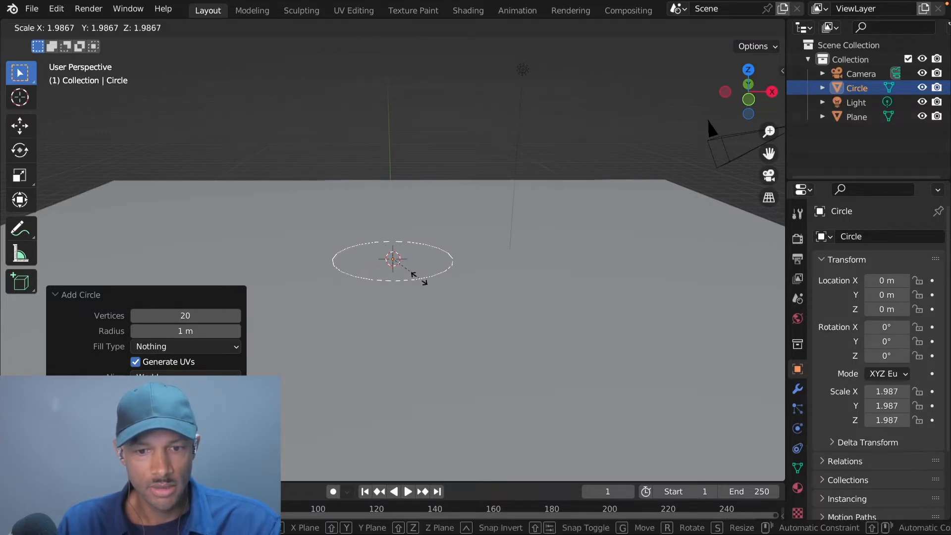
left_click(426, 288)
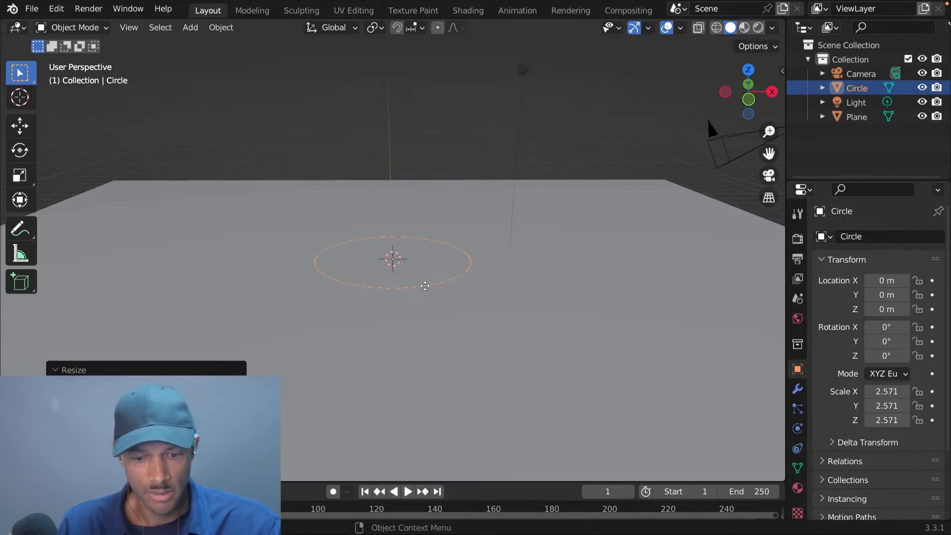
key("g")
key("z")
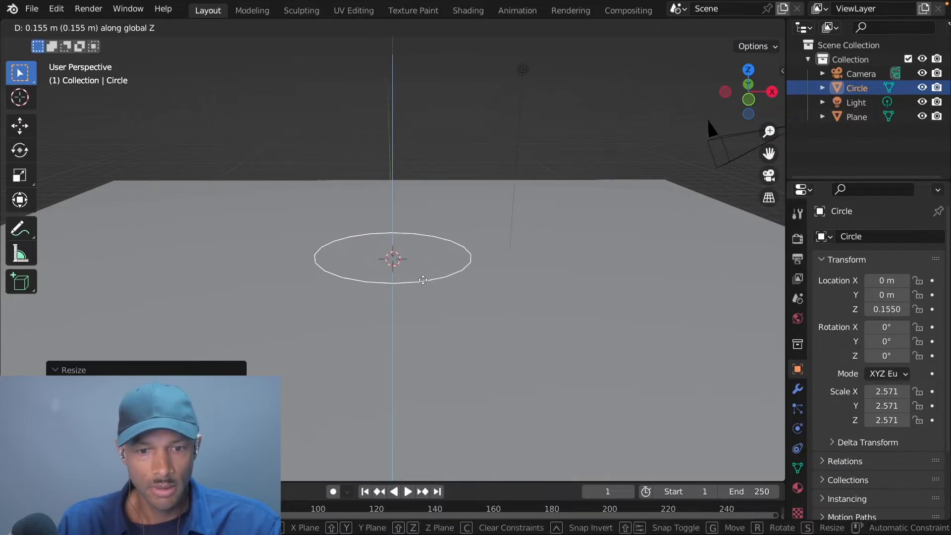
left_click(423, 277)
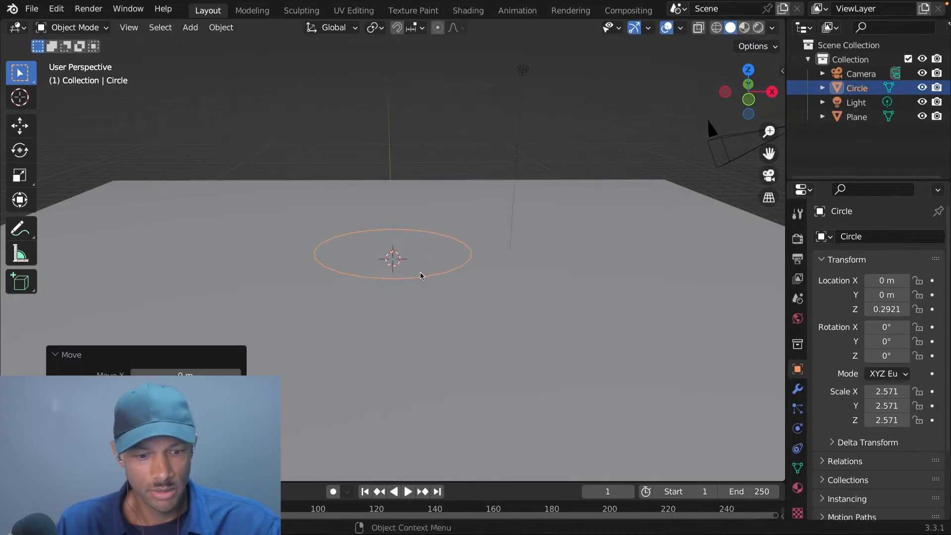
key("Tab")
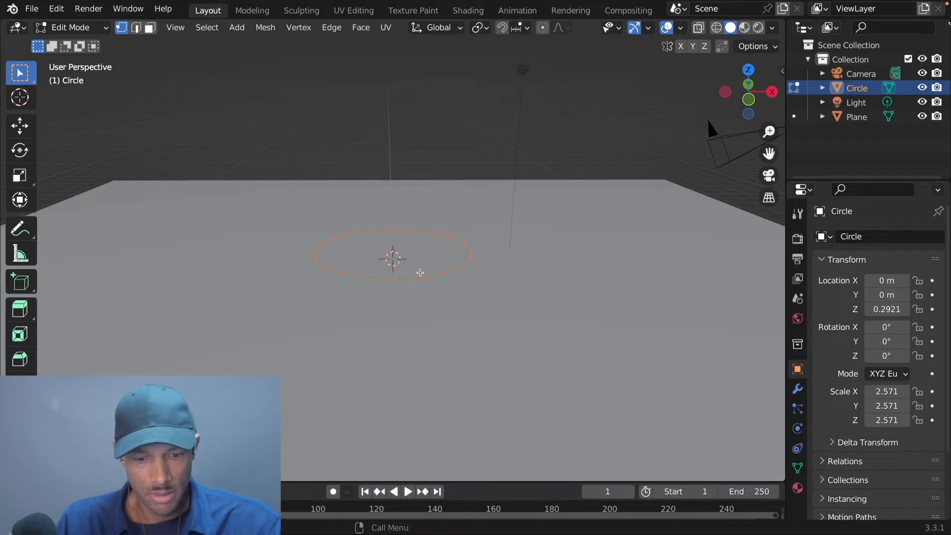
key("e")
key("s")
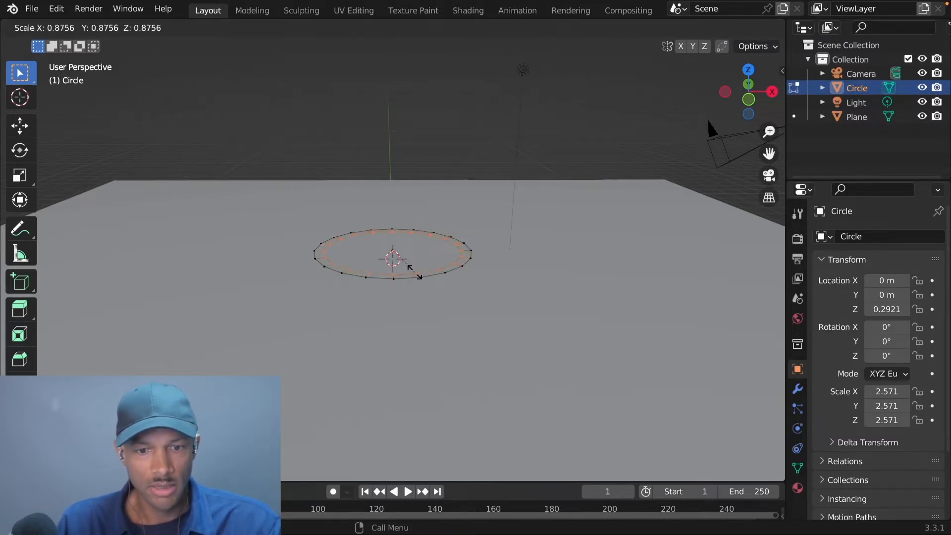
left_click(398, 268)
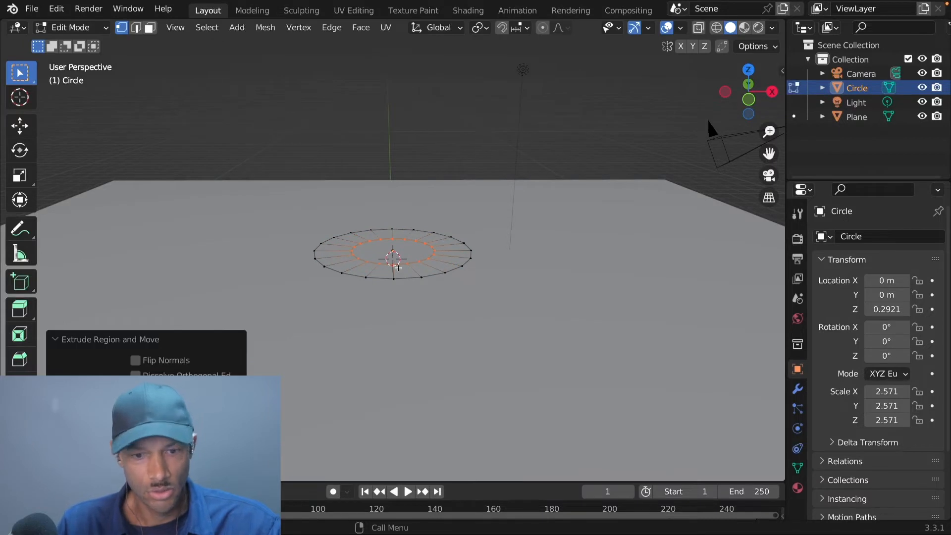
key("ctrl+z")
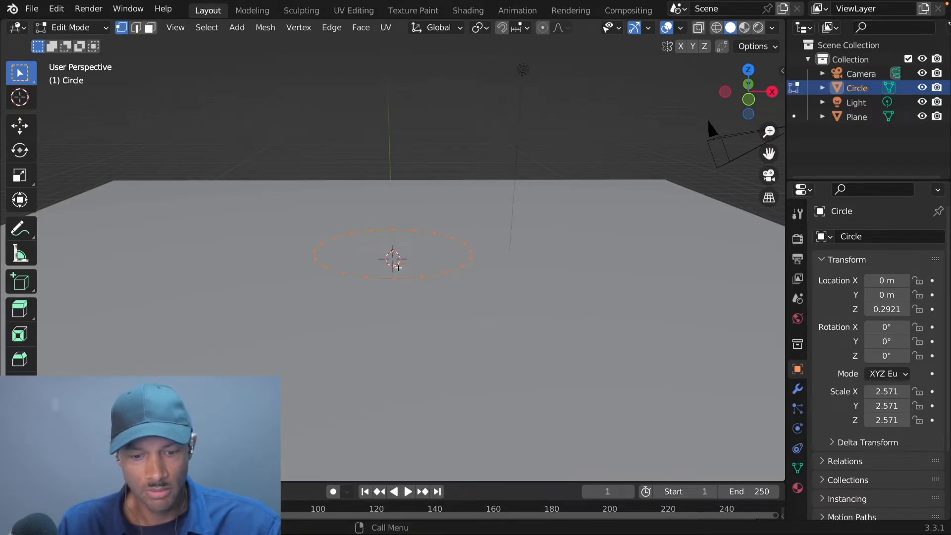
Extrude the circle's edge inward four times into concentric rings and close the central hole with Grid Fill
key("e")
key("s")
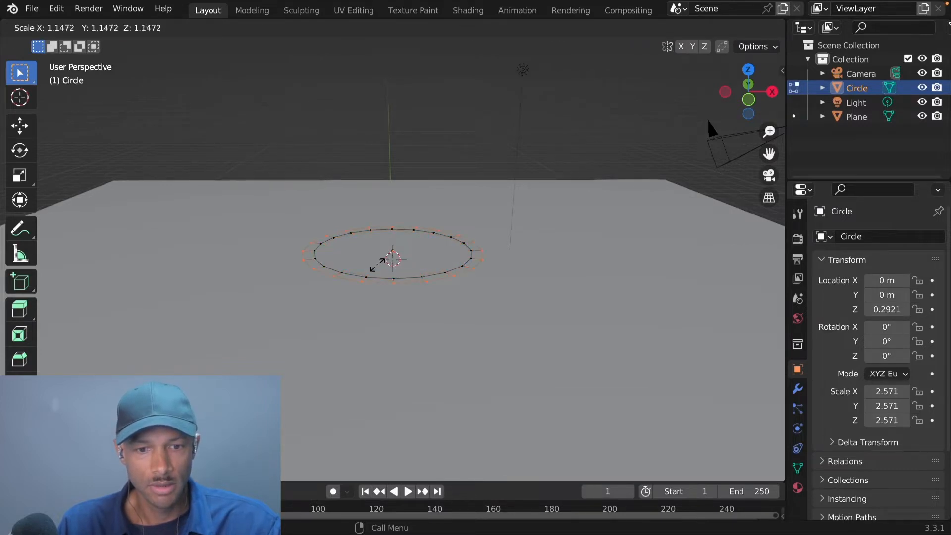
left_click(407, 275)
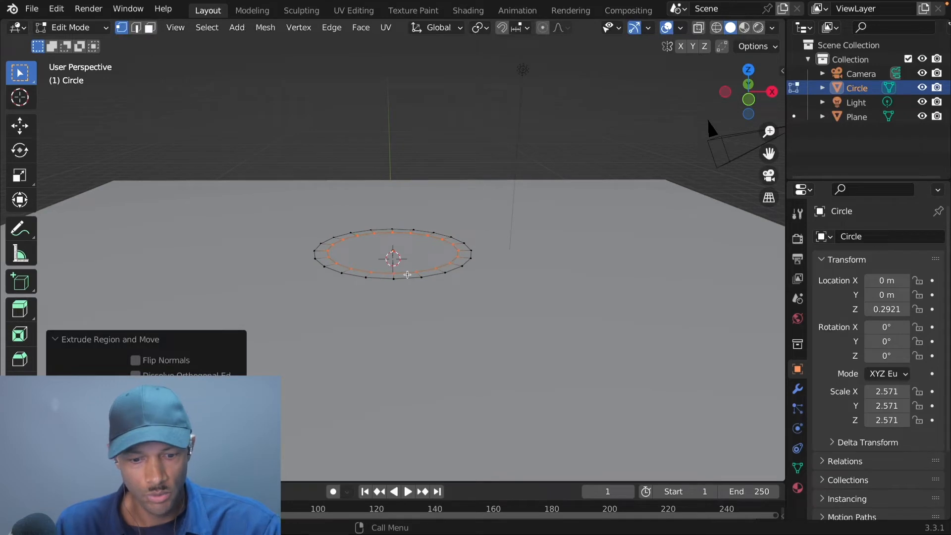
key("s")
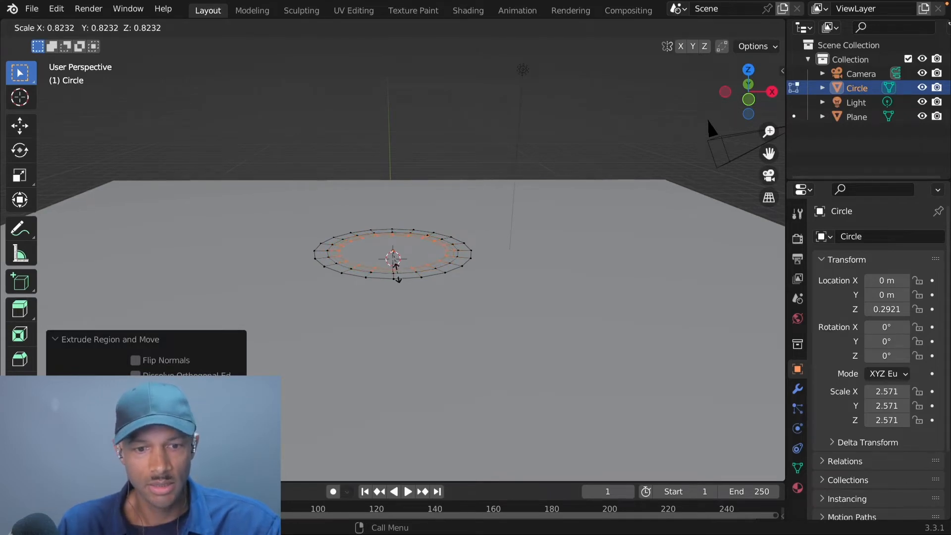
left_click(394, 273)
key("s")
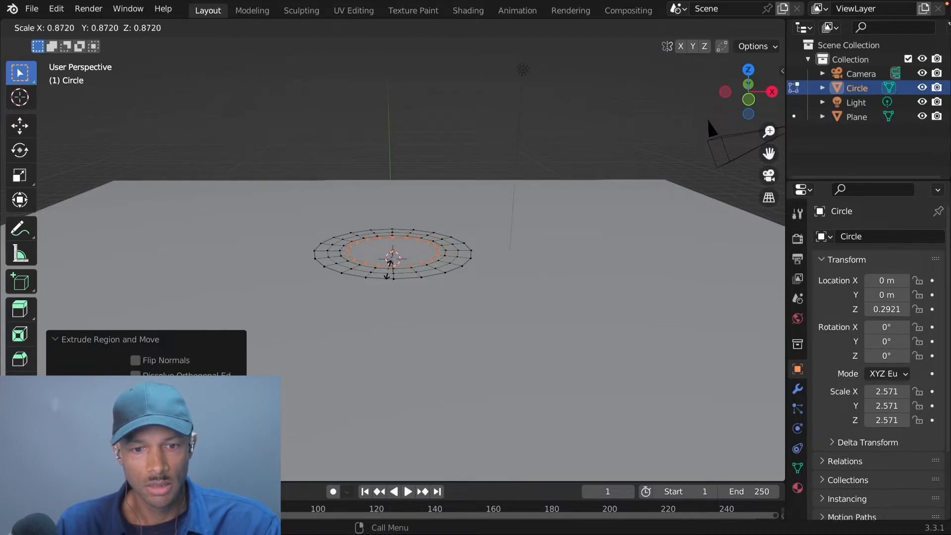
left_click(388, 265)
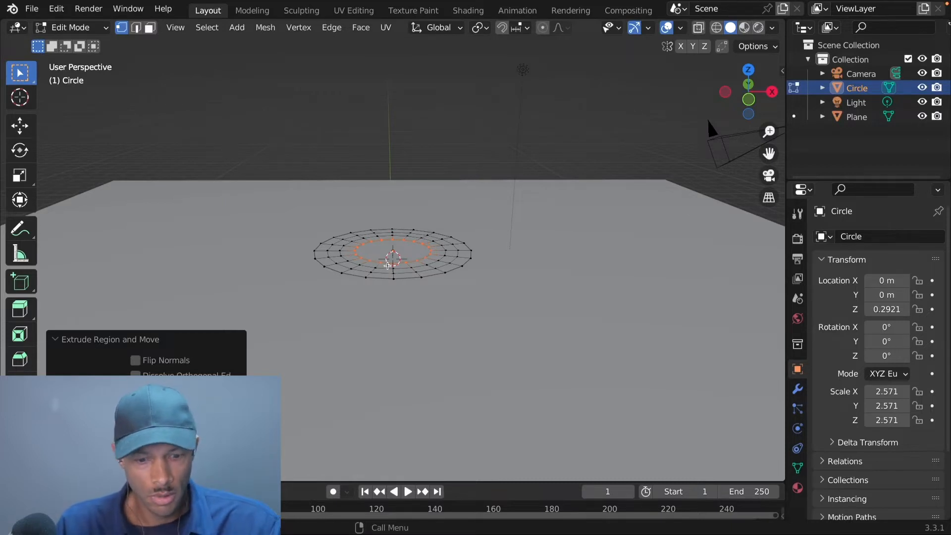
key("s")
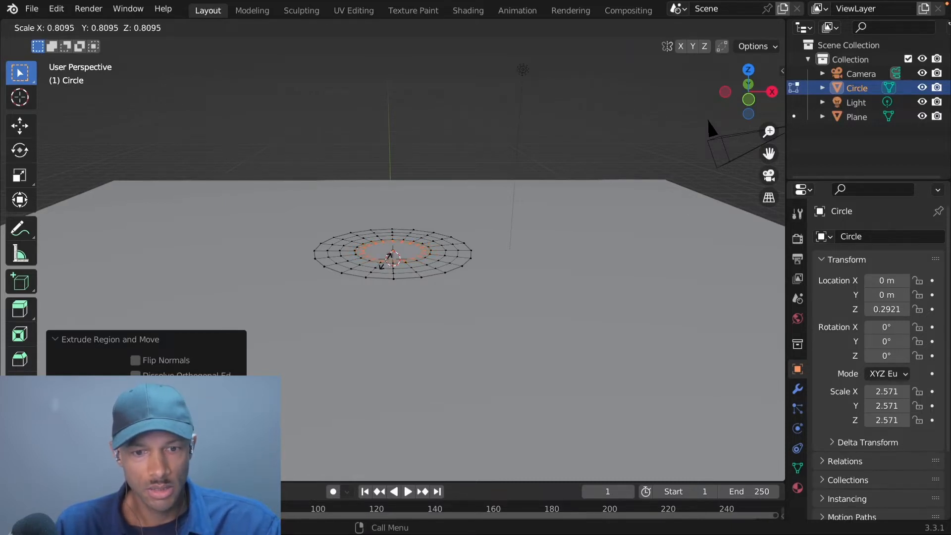
left_click(385, 257)
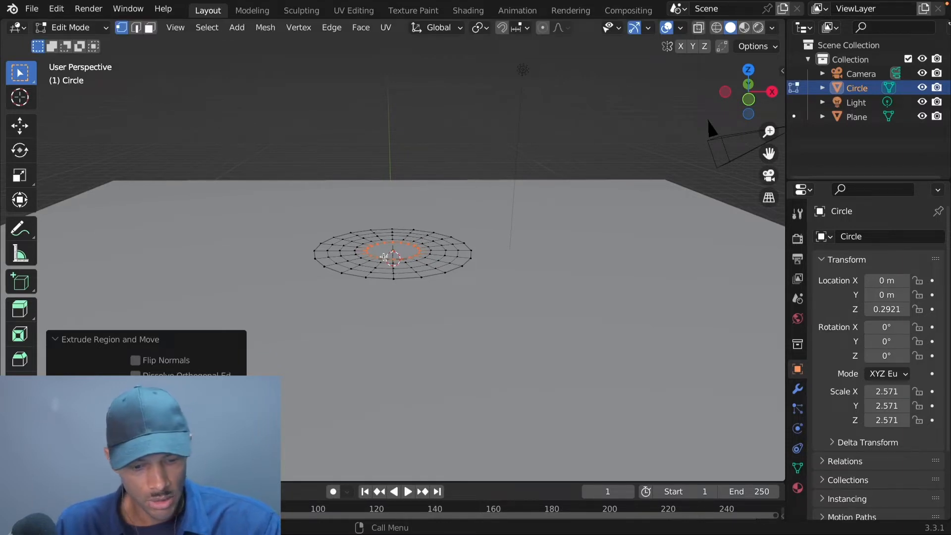
key("ctrl+f")
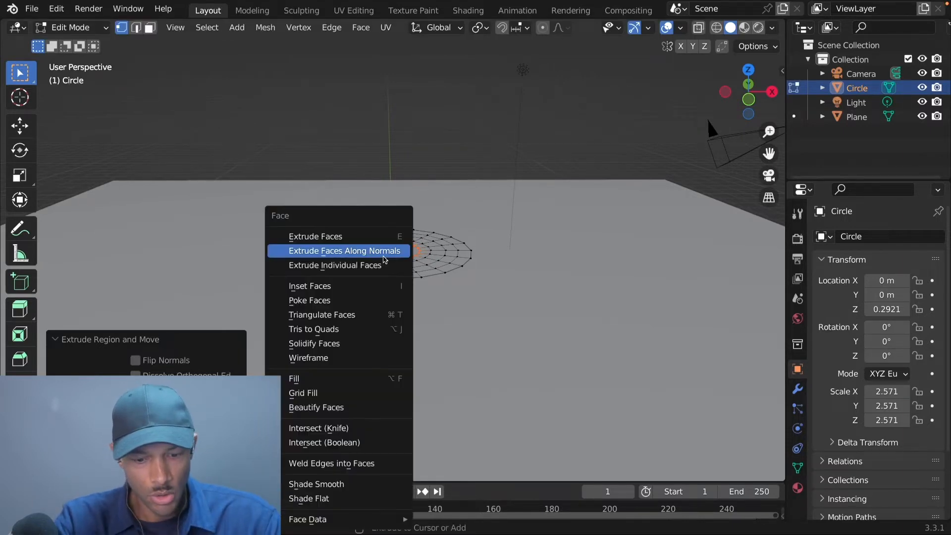
key("g")
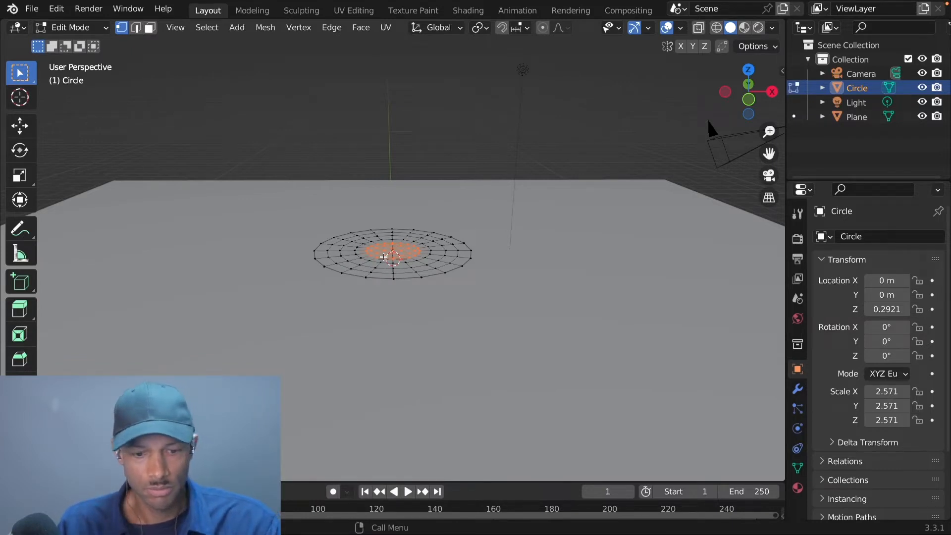
Select the whole disc mesh and move it straight up along Z, higher above the plane
key("a")
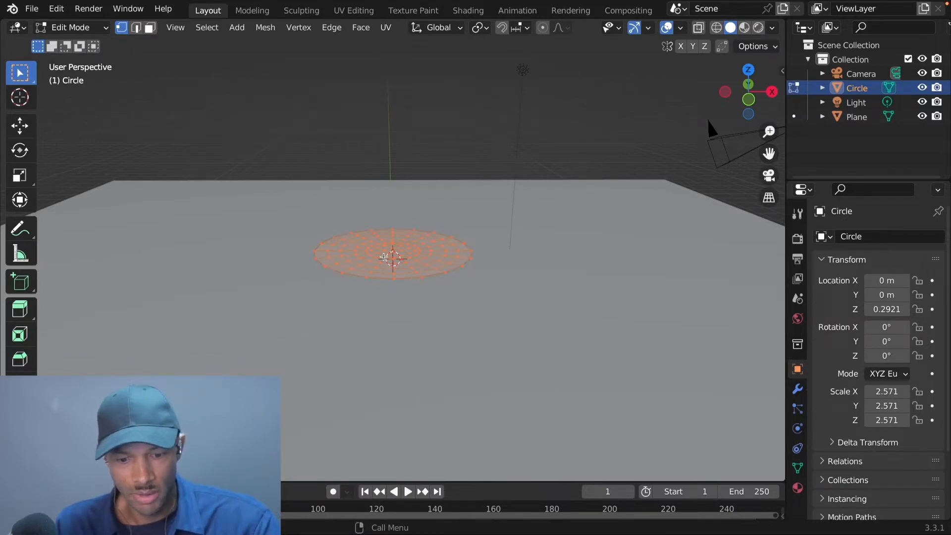
key("g")
key("z")
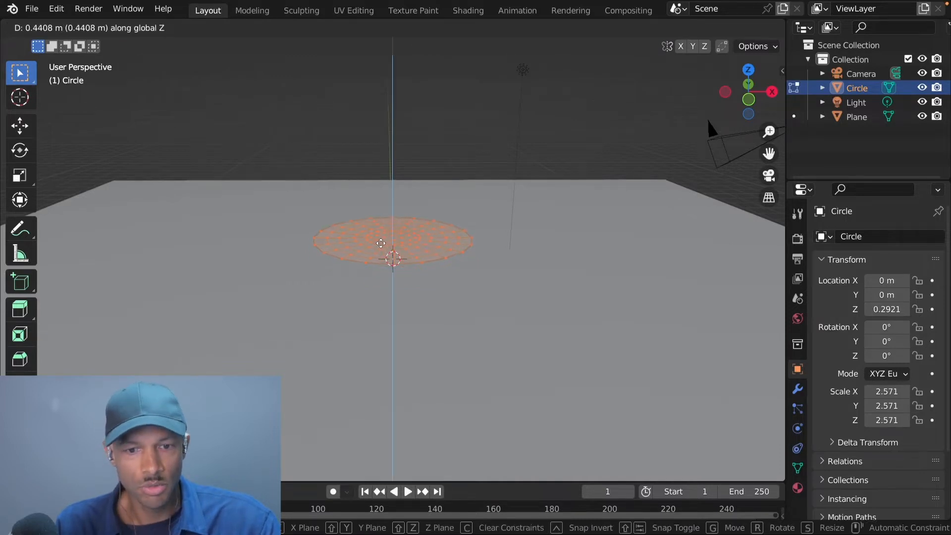
left_click(399, 232)
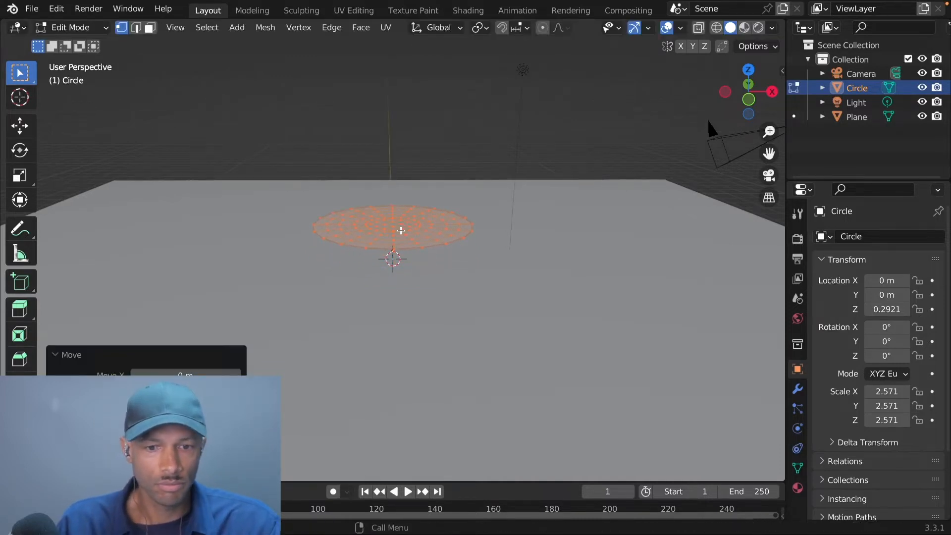
Extrude the whole disc mesh downward along Z to give it thickness
key("e")
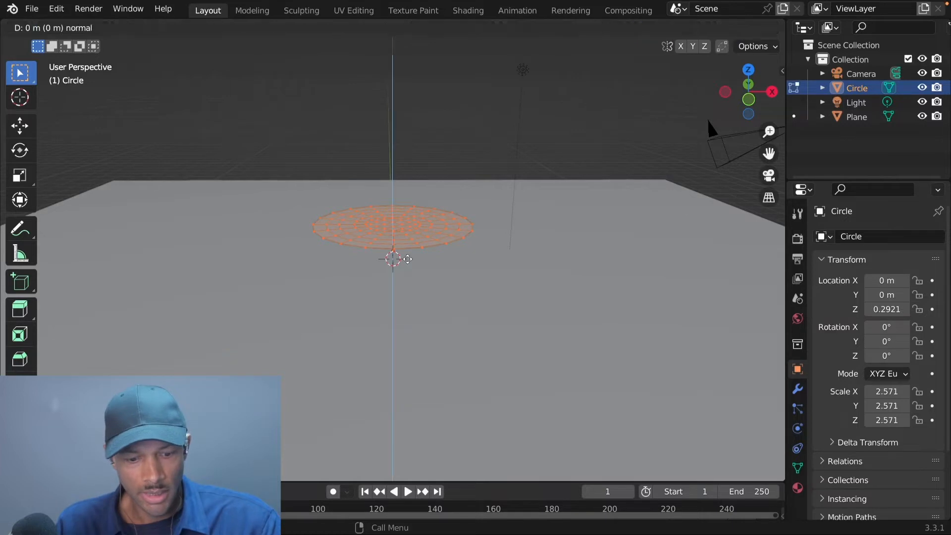
key("z")
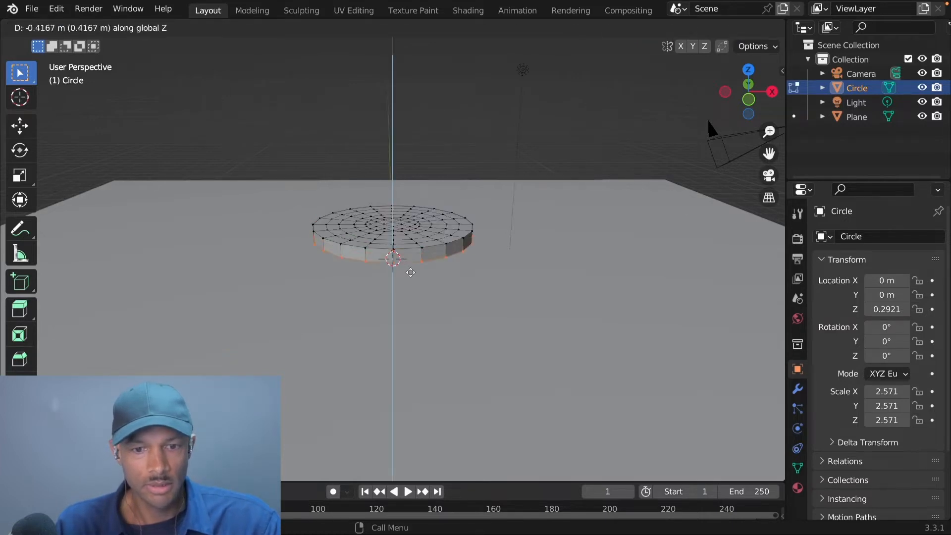
left_click(410, 283)
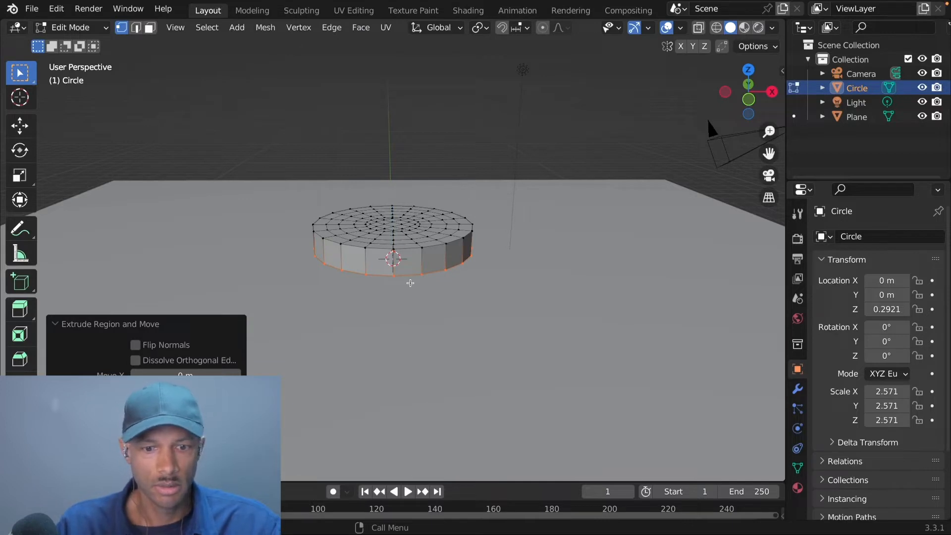
left_click(413, 282)
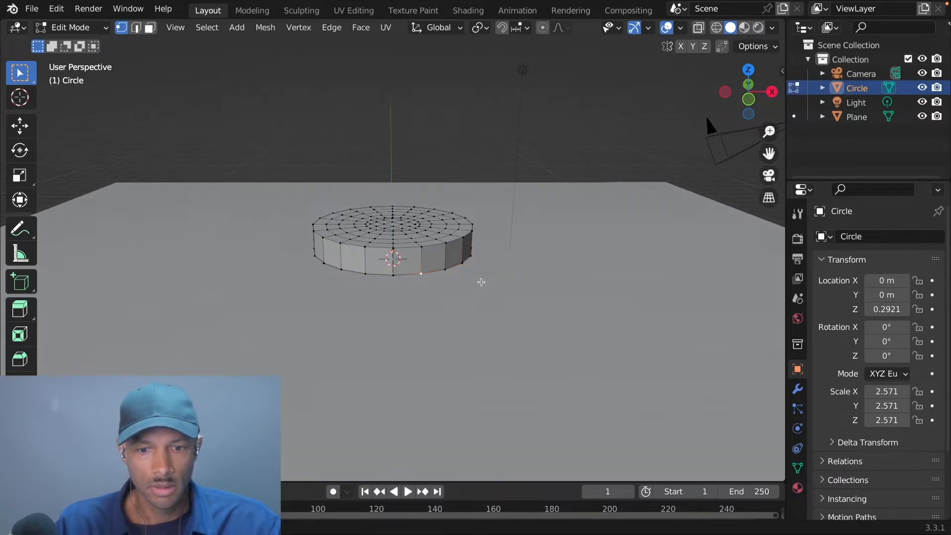
Select the entire thickened disc mesh and reposition it vertically along Z, low over the middle of the ground plane
middle_click_drag(480, 281, 474, 304)
key("a")
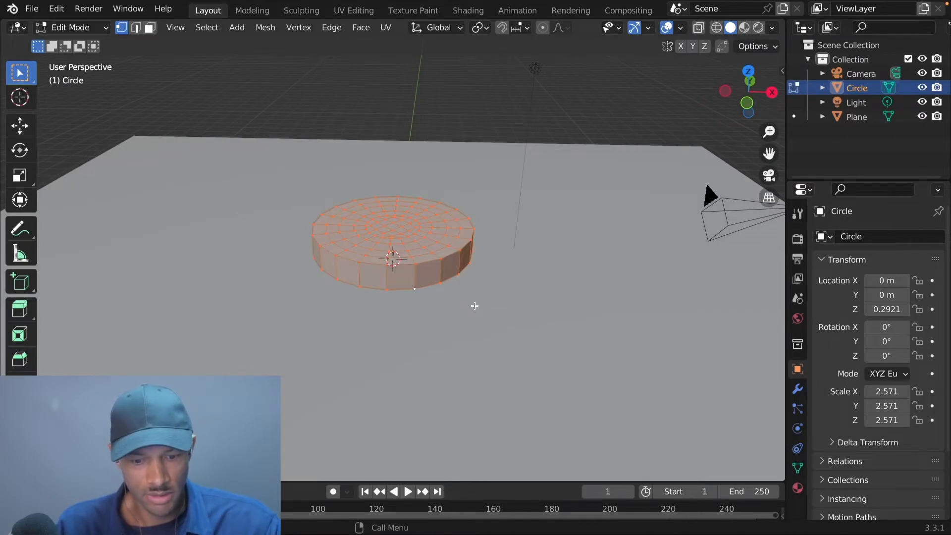
key("g")
key("z")
left_click(456, 227)
mouse_move(509, 276)
middle_mouse_down()
mouse_move(495, 221)
mouse_move(498, 263)
middle_mouse_up()
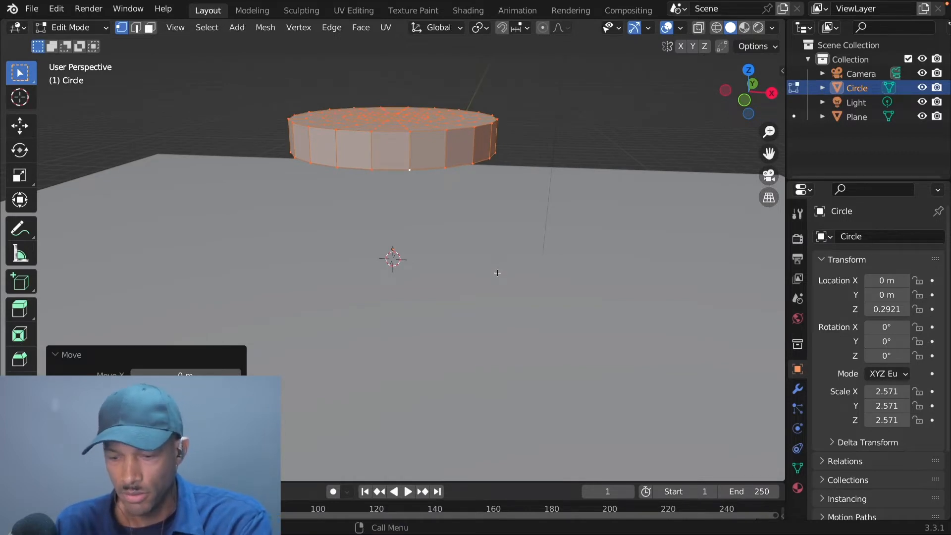
key("KP_1")
middle_click_drag(497, 272, 501, 319)
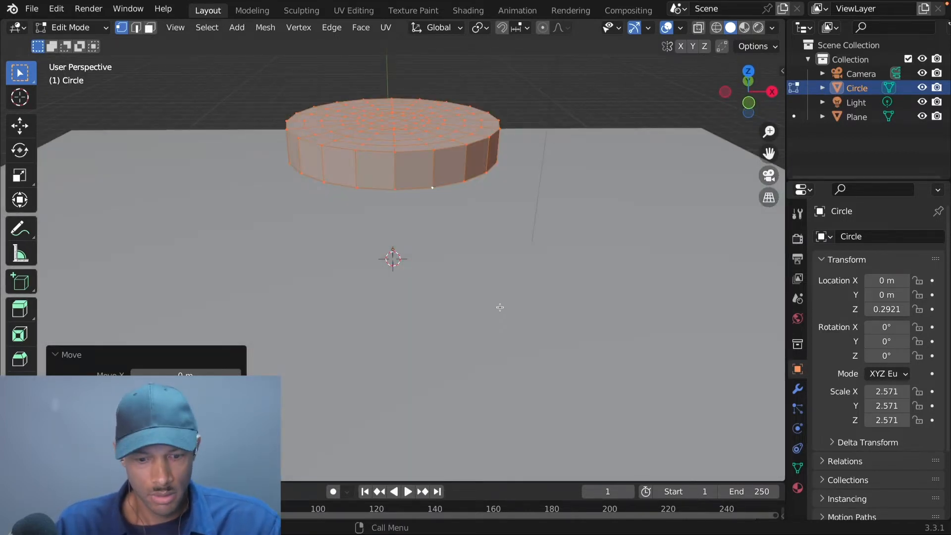
key("g")
key("z")
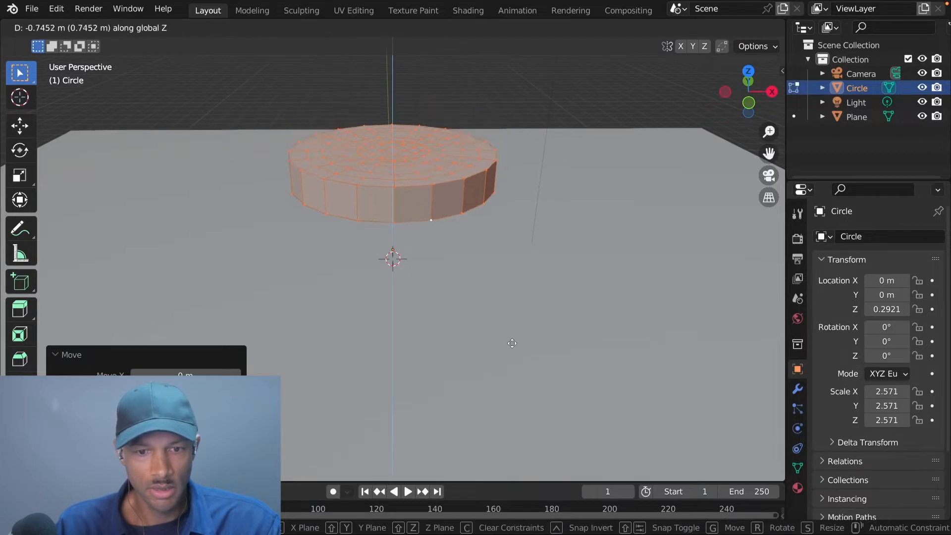
left_click(528, 393)
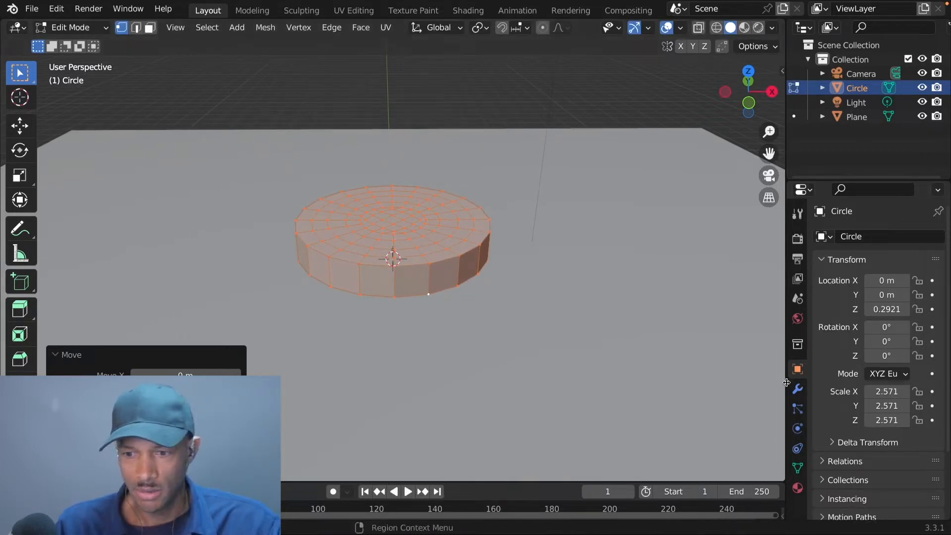
Return the disc to Object Mode and apply Shade Smooth to it
key("Tab")
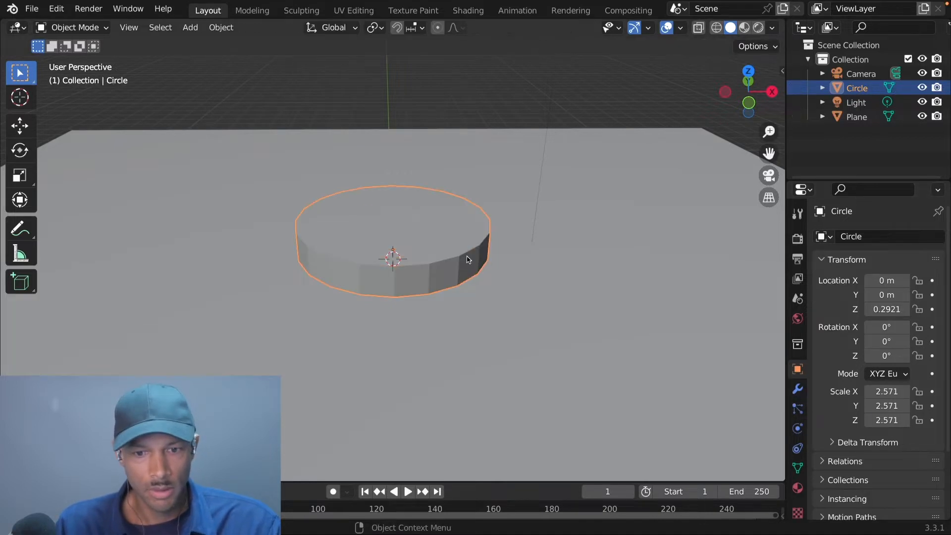
right_click(428, 251)
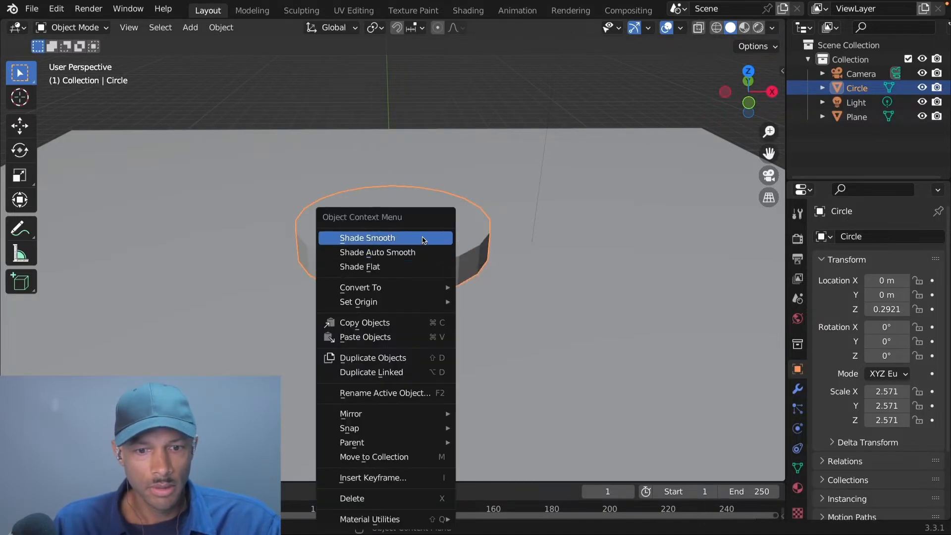
left_click(424, 240)
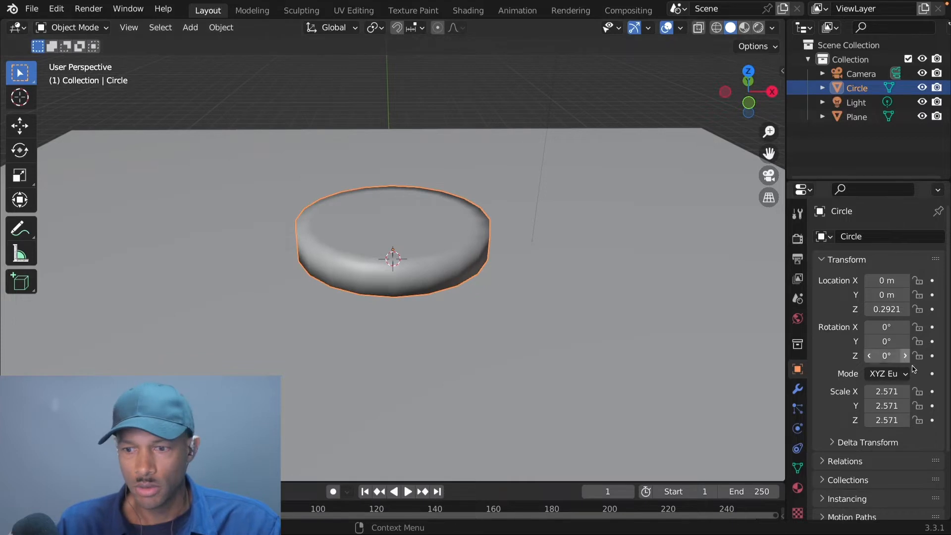
Add a Subdivision Surface modifier to the disc with viewport levels set to 2, and collapse its settings
left_click(798, 393)
left_click(889, 237)
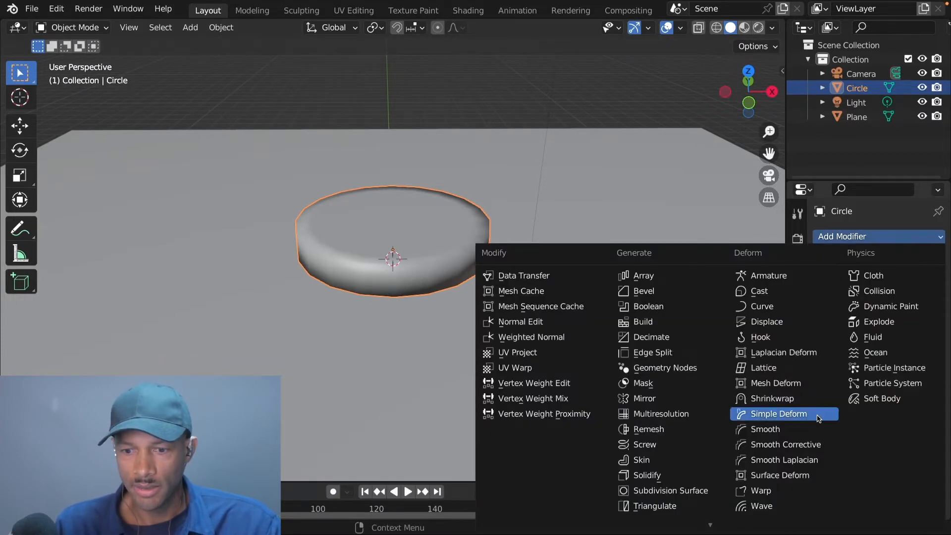
left_click(666, 491)
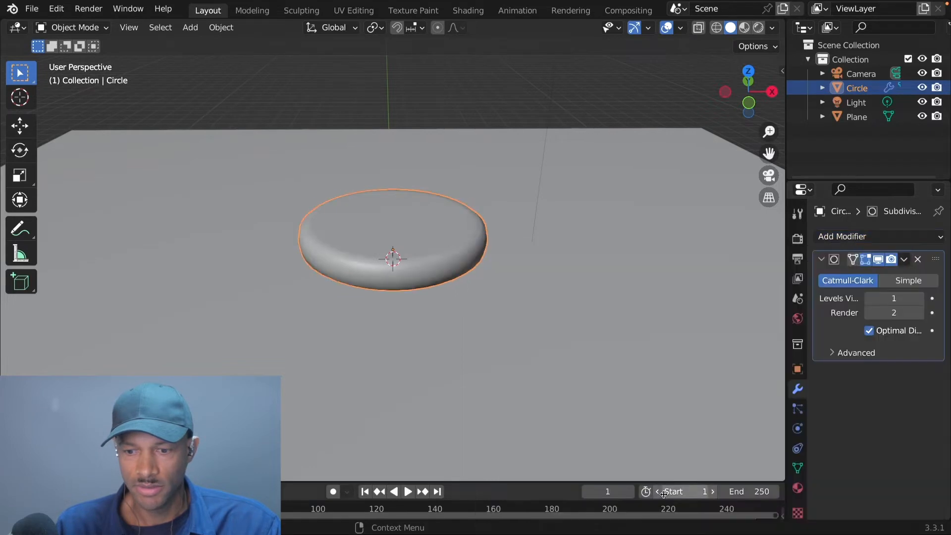
left_click(920, 299)
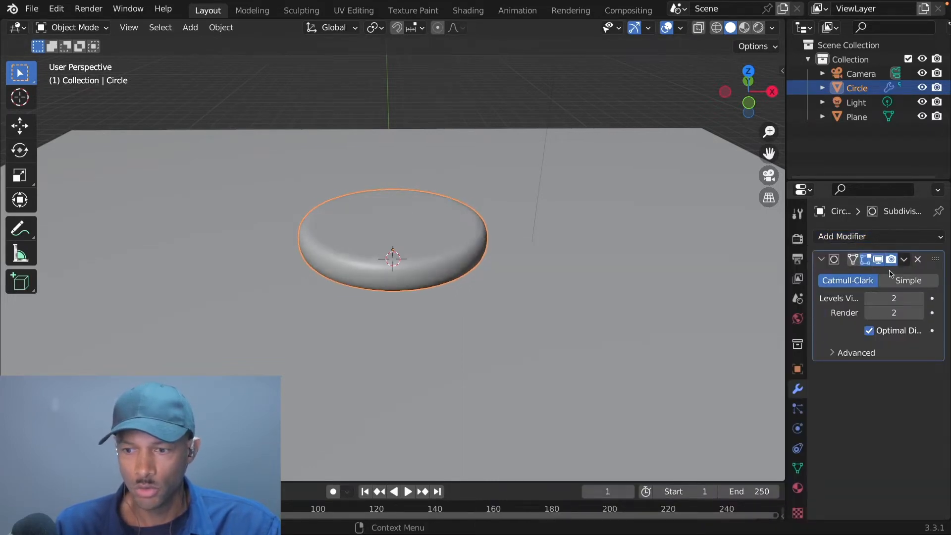
left_click(822, 260)
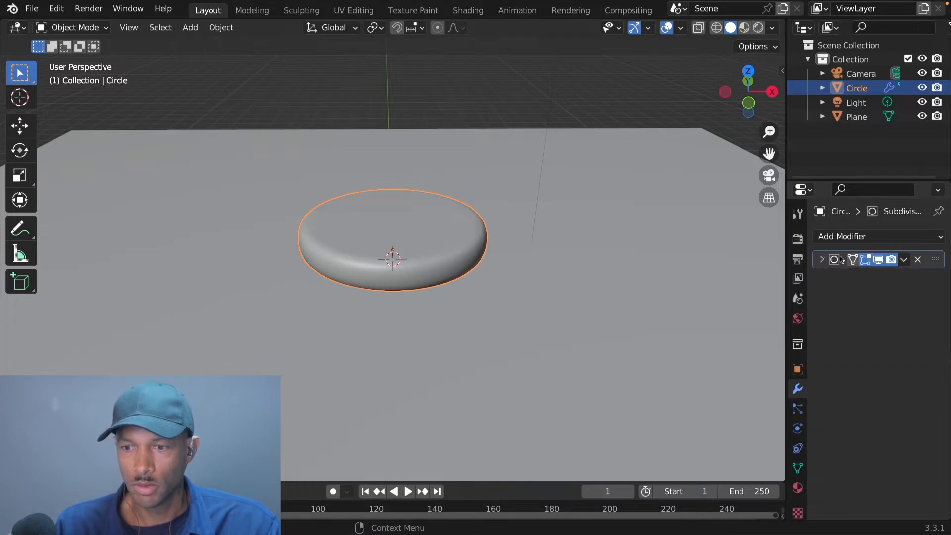
Add a Displace modifier to the disc with a new texture of type Voronoi
left_click(866, 235)
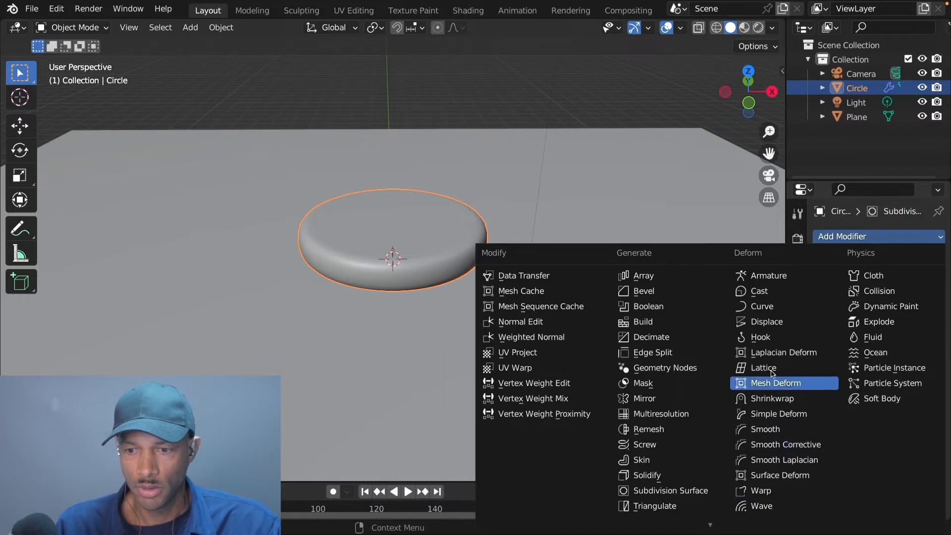
left_click(763, 323)
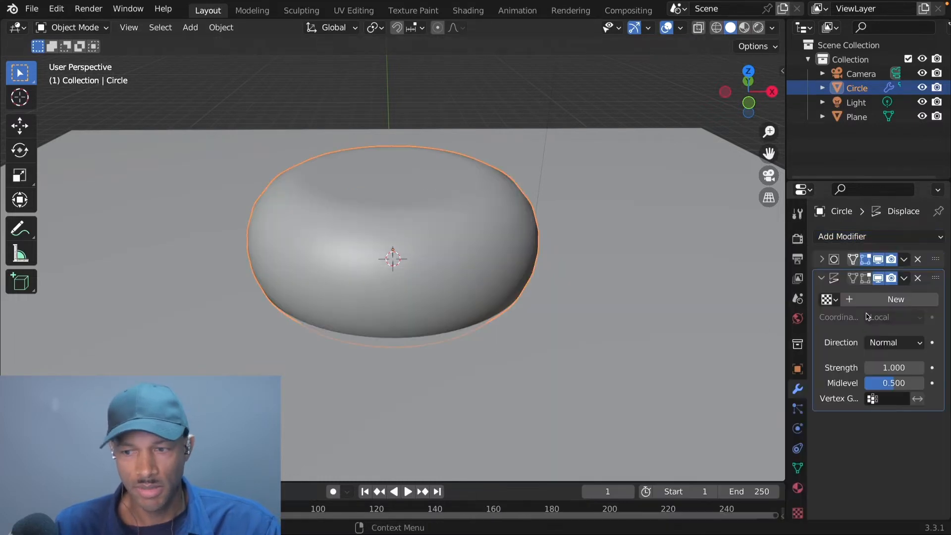
left_click(897, 297)
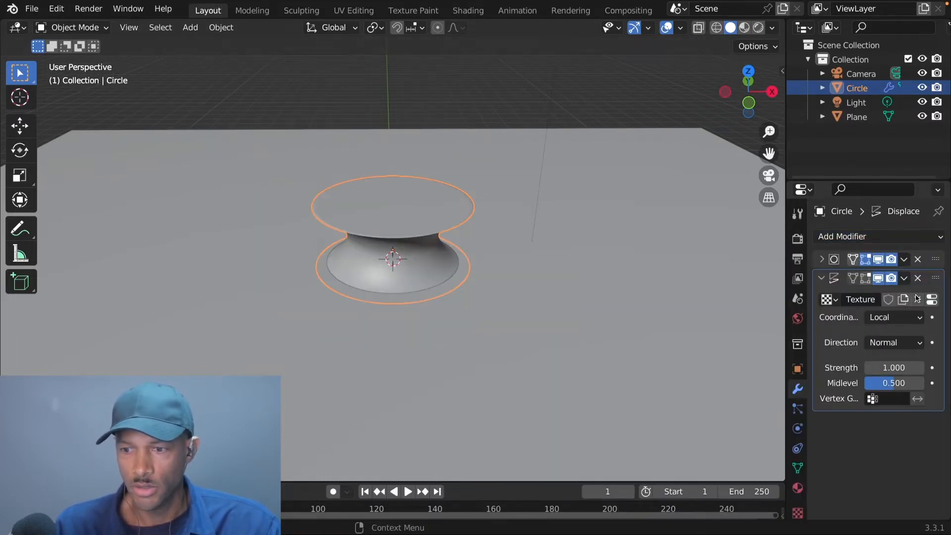
left_click(932, 299)
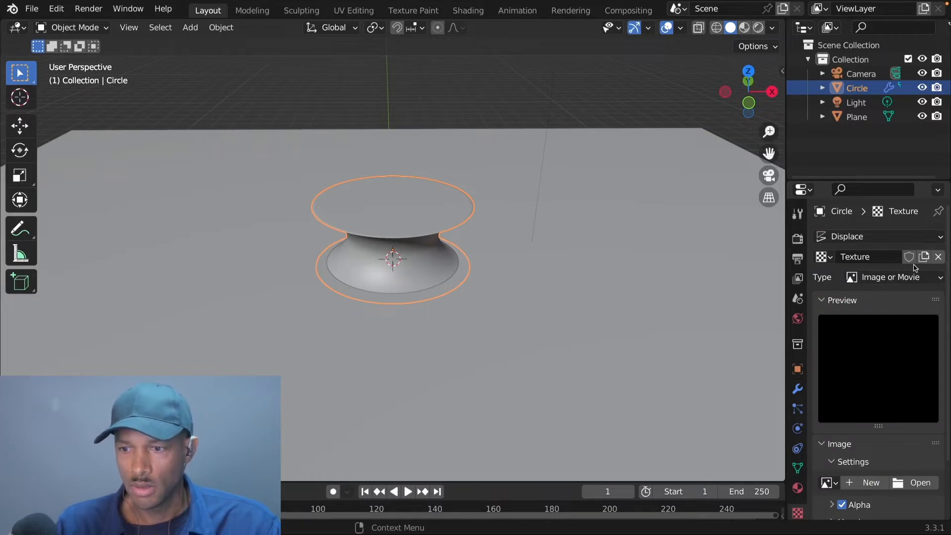
left_click(925, 279)
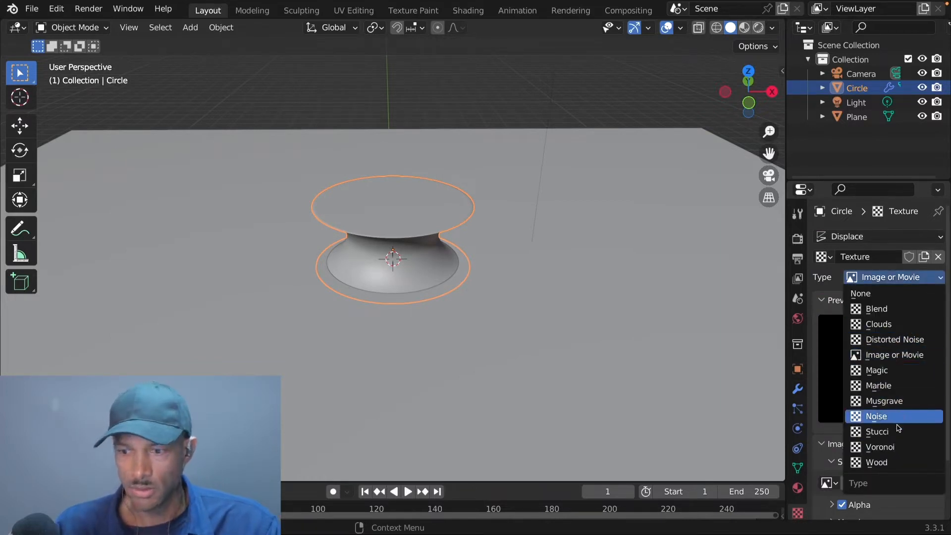
left_click(899, 447)
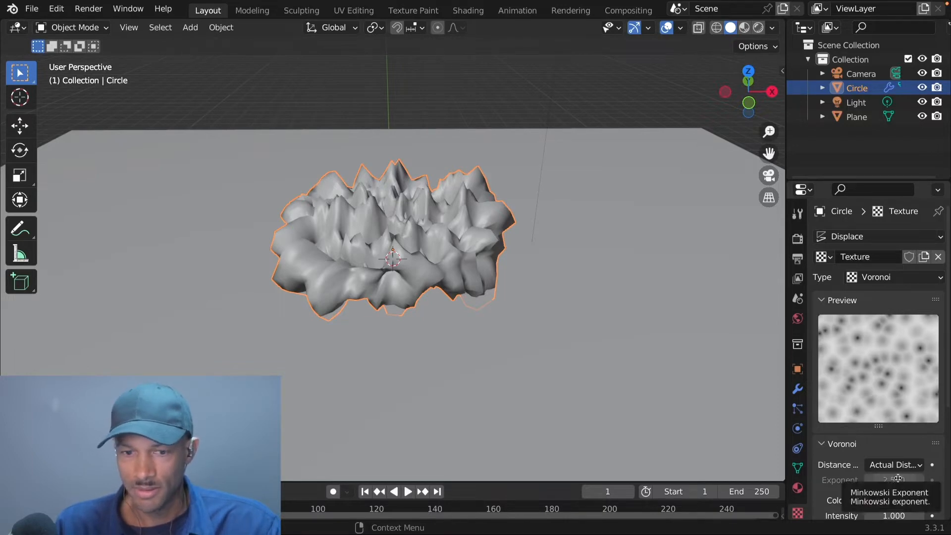
Try different intensities for the Voronoi texture between 0.5 and 0.9, and set the intensity to 0.700
scroll(898, 478, "down", 4)
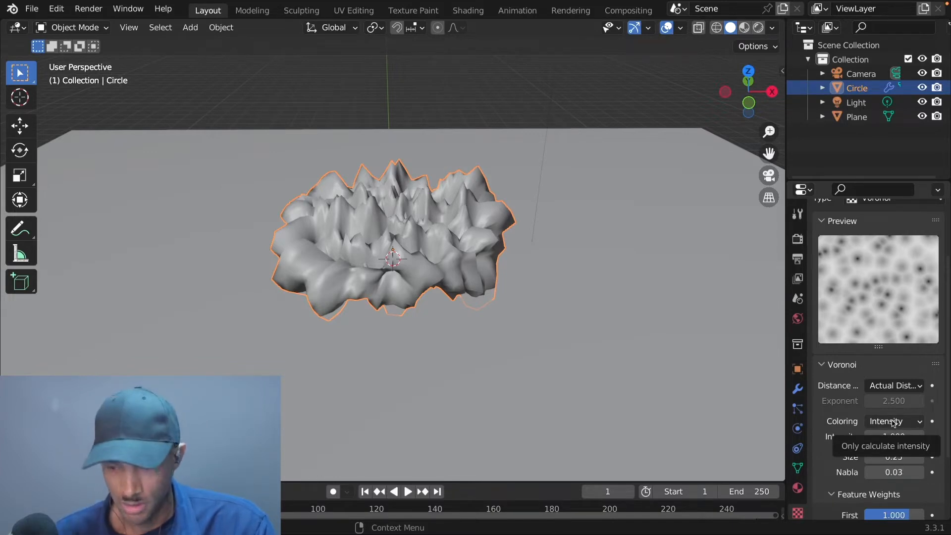
left_click(870, 437)
left_click(870, 436)
left_click(870, 437)
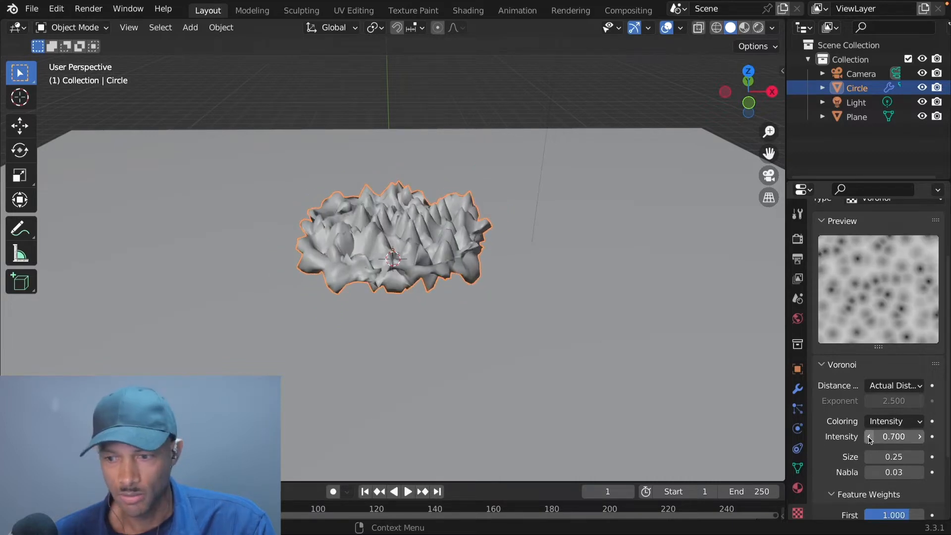
left_click(870, 437)
left_click(870, 437)
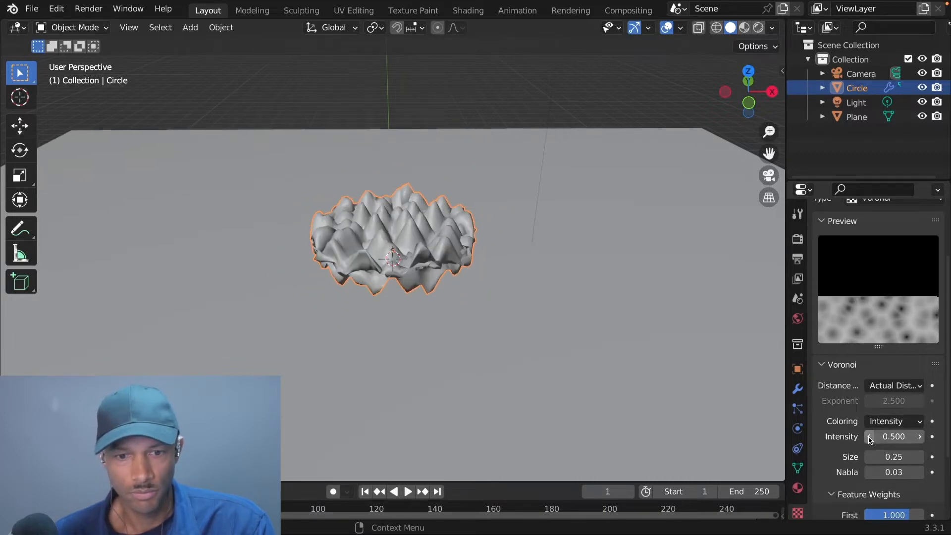
left_click(920, 437)
left_click(920, 437)
left_click(920, 437)
left_click(920, 437)
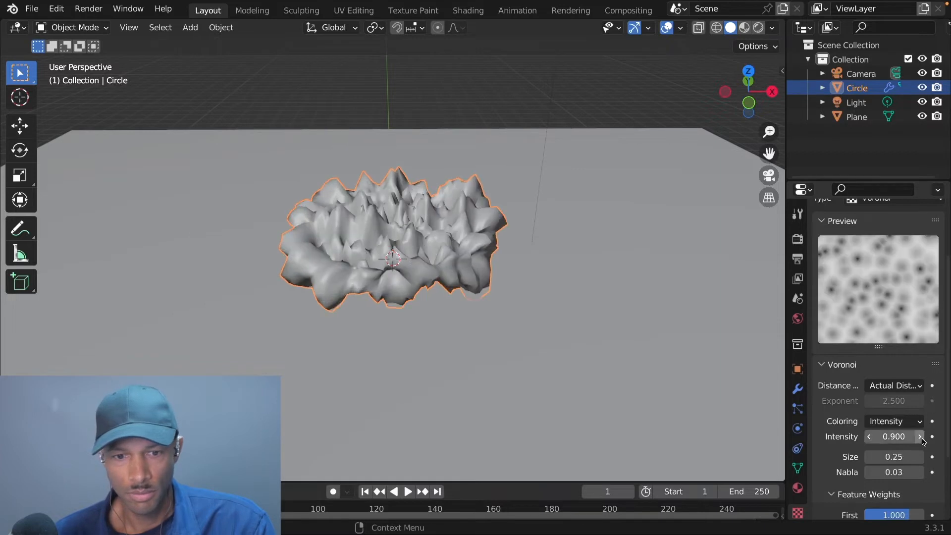
left_click(869, 437)
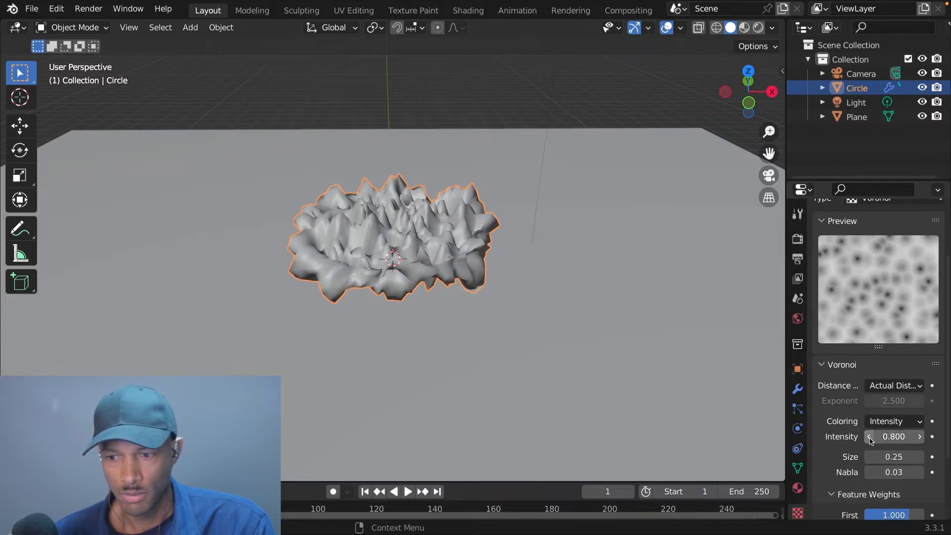
left_click(870, 436)
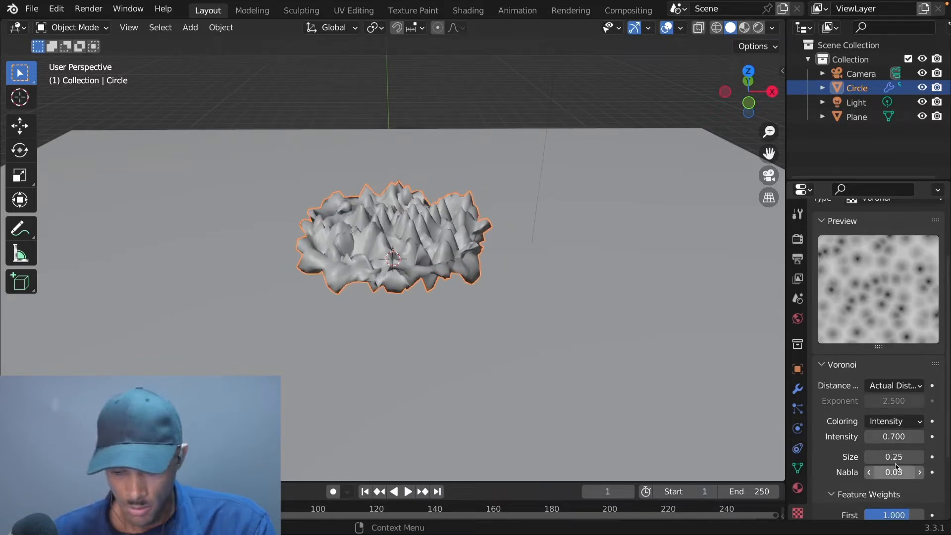
Try larger sizes for the Voronoi texture, up to about 0.74, and set the size to 0.54
left_click(920, 457)
left_click(921, 458)
left_click(920, 458)
left_click(920, 457)
left_click(920, 457)
left_click(920, 458)
left_click(920, 457)
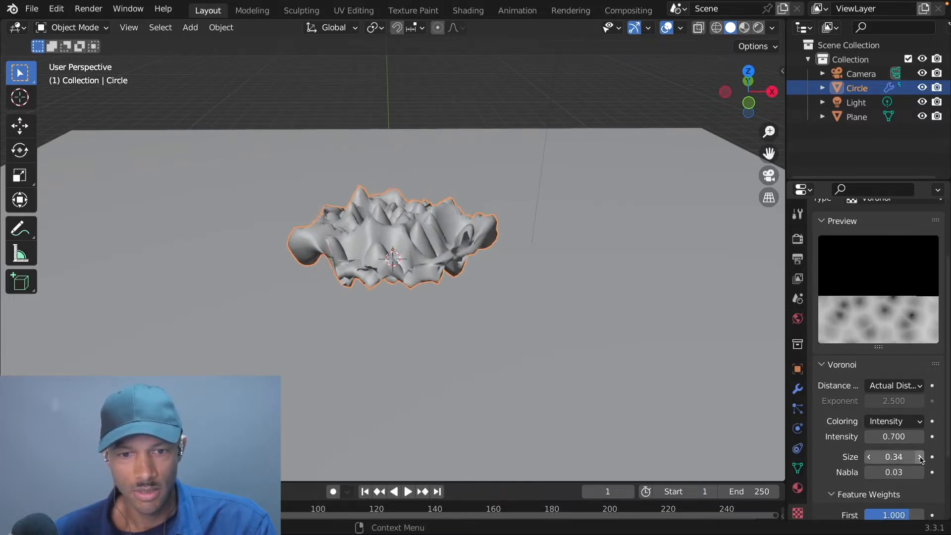
left_click(920, 458)
left_click(920, 457)
left_click(920, 457)
left_click(920, 457)
left_click(920, 457)
left_click(919, 457)
left_click(920, 457)
left_click(920, 457)
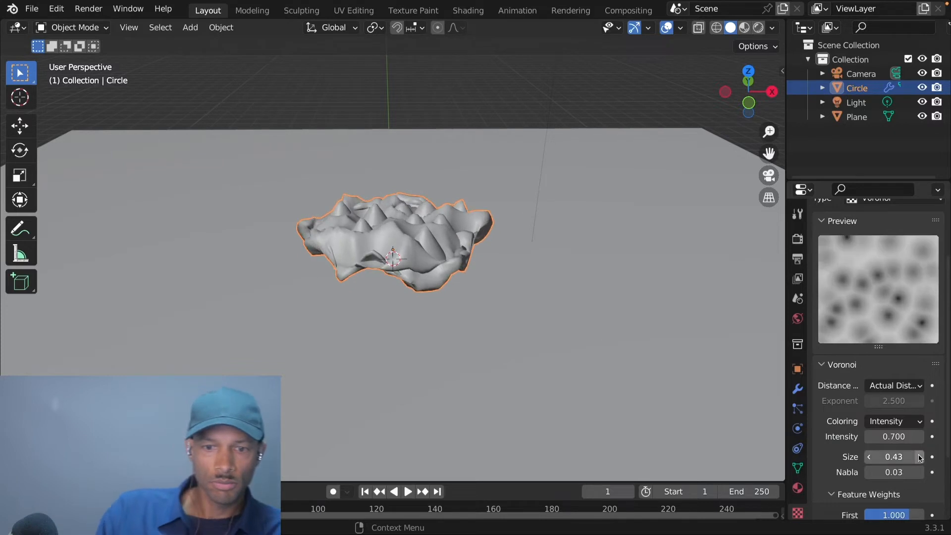
left_click(920, 458)
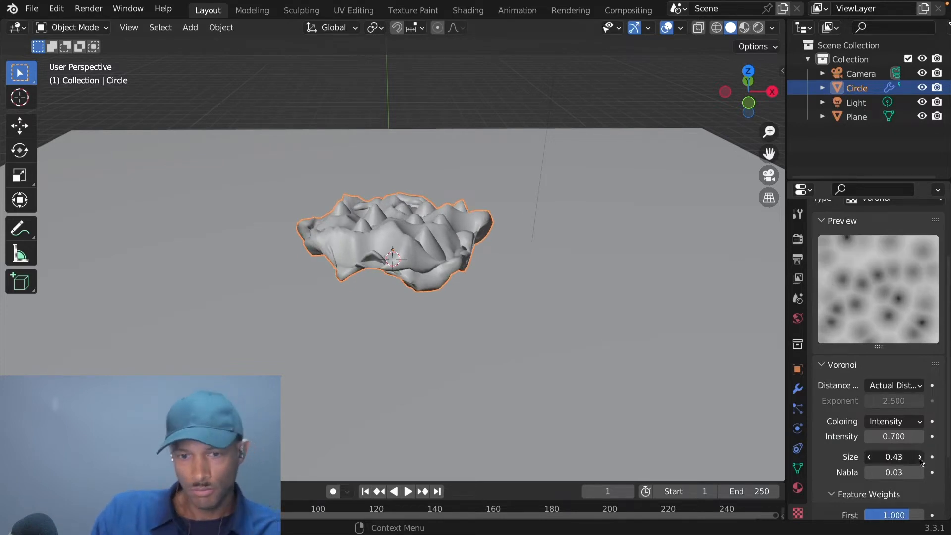
left_click(920, 457)
left_click(920, 457)
left_click(920, 458)
left_click(921, 458)
left_click(919, 458)
left_click(920, 458)
left_click(920, 457)
left_click(920, 457)
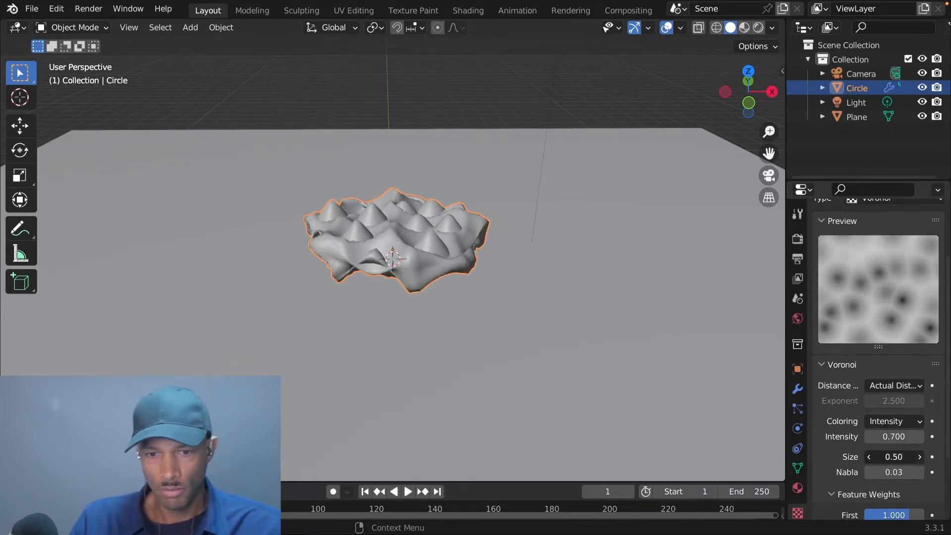
left_click(920, 457)
left_click(920, 457)
left_click(920, 458)
left_click(920, 458)
left_click(920, 458)
left_click(920, 457)
left_click(920, 458)
left_click(920, 457)
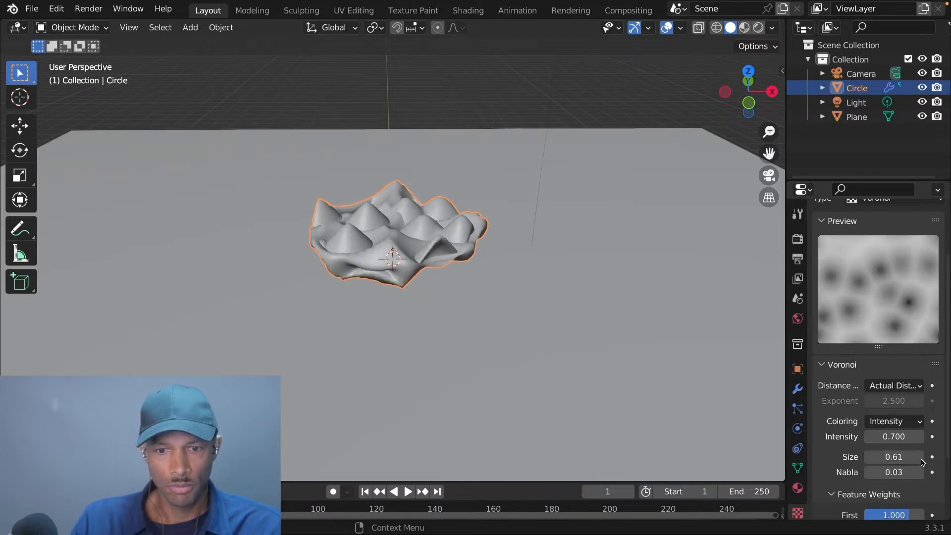
left_click(920, 457)
left_click(920, 457)
left_click_drag(893, 456, 903, 457)
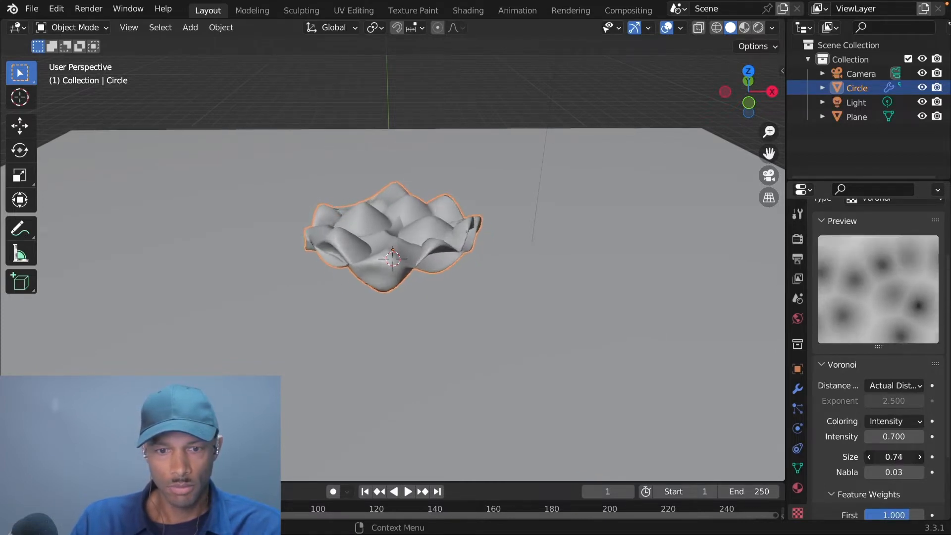
mouse_move(894, 457)
left_mouse_down()
mouse_move(913, 457)
mouse_move(876, 457)
mouse_move(888, 456)
left_mouse_up()
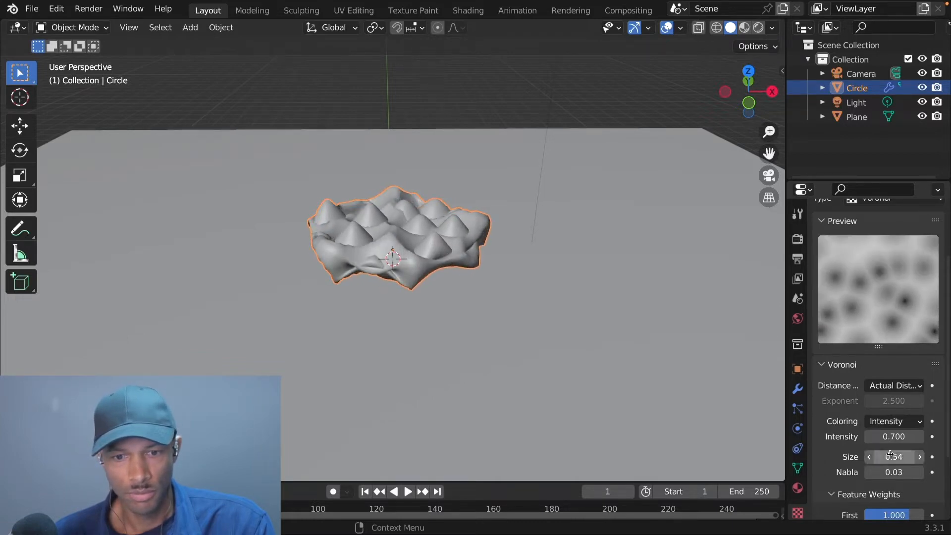
Set the First, Second, Third and Fourth feature weights of the disc's Voronoi texture to 2.000
mouse_move(655, 350)
middle_mouse_down()
mouse_move(341, 326)
mouse_move(461, 358)
mouse_move(681, 352)
mouse_move(635, 352)
mouse_move(644, 353)
middle_mouse_up()
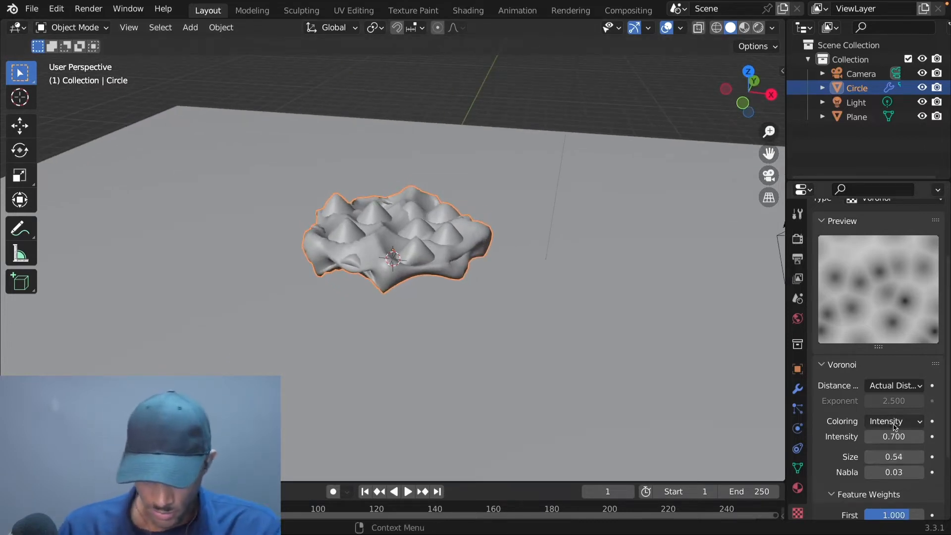
scroll(898, 459, "down", 4)
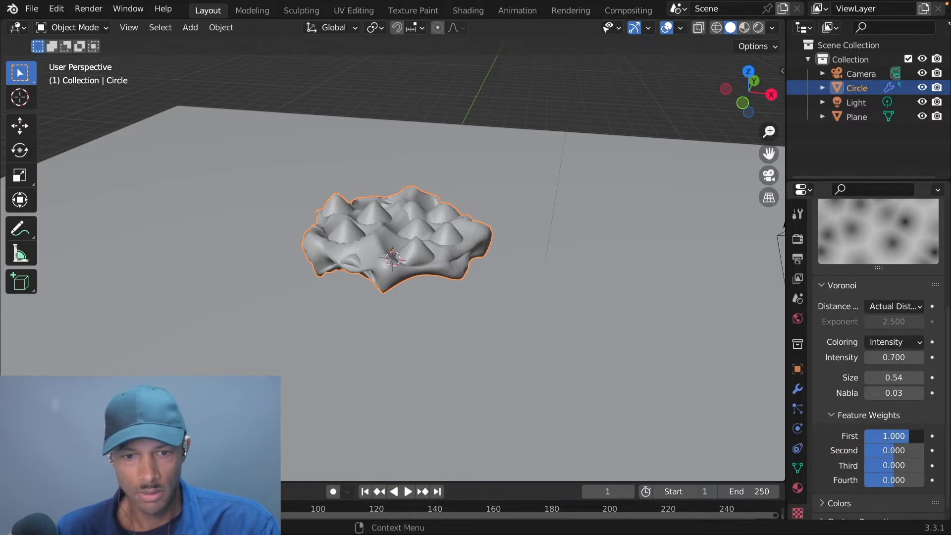
left_click_drag(894, 436, 914, 436)
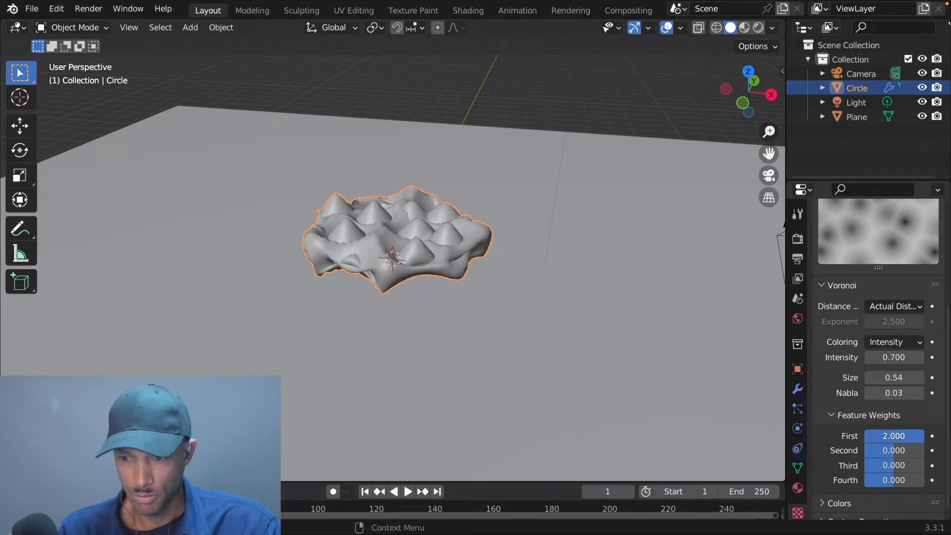
left_click_drag(911, 448, 942, 449)
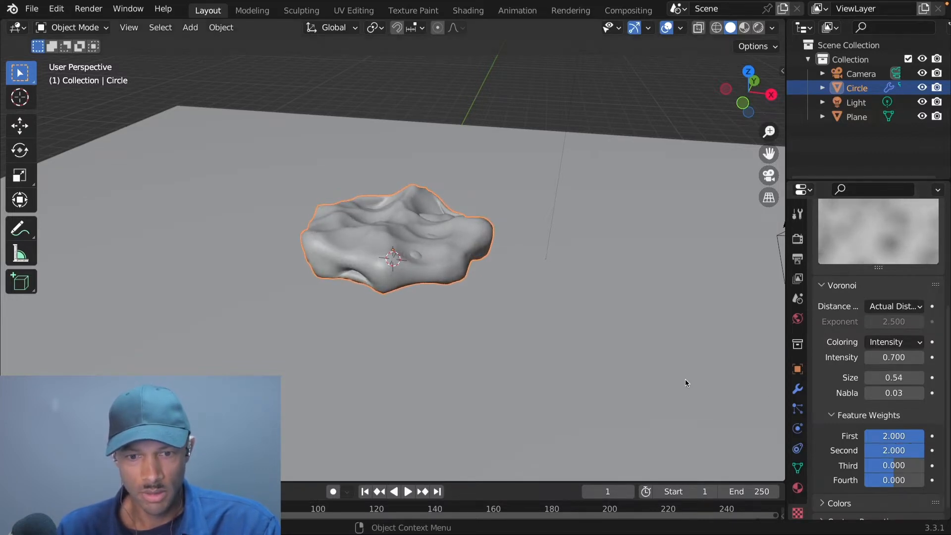
middle_click_drag(566, 289, 369, 268)
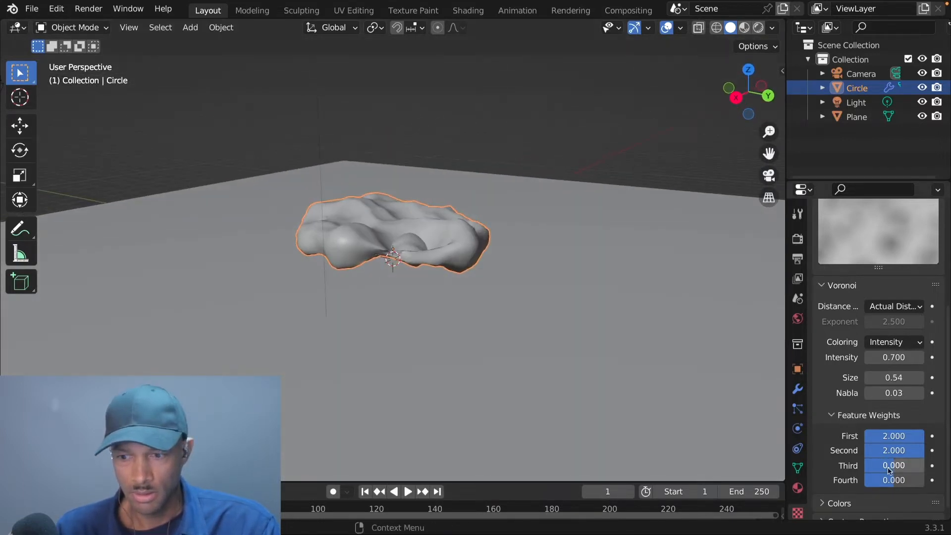
left_click_drag(891, 469, 948, 469)
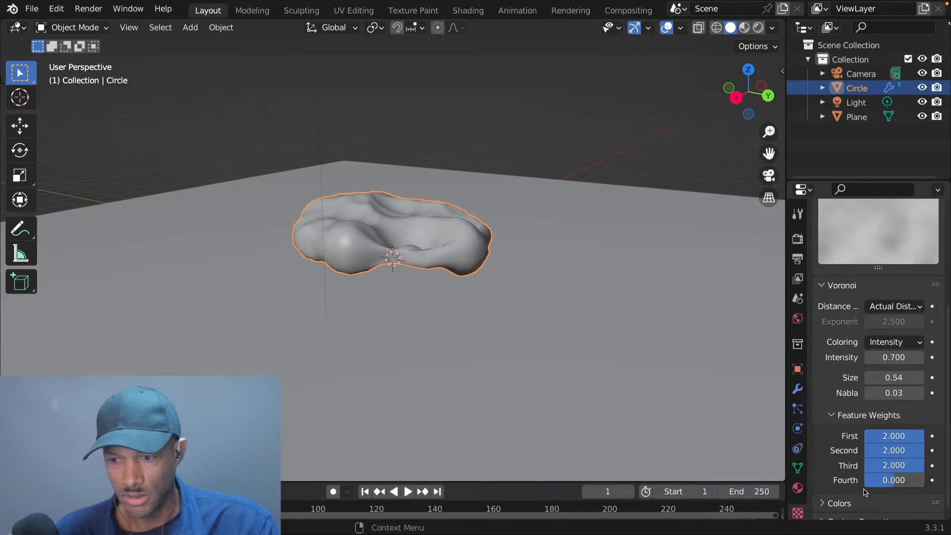
left_click_drag(883, 483, 943, 483)
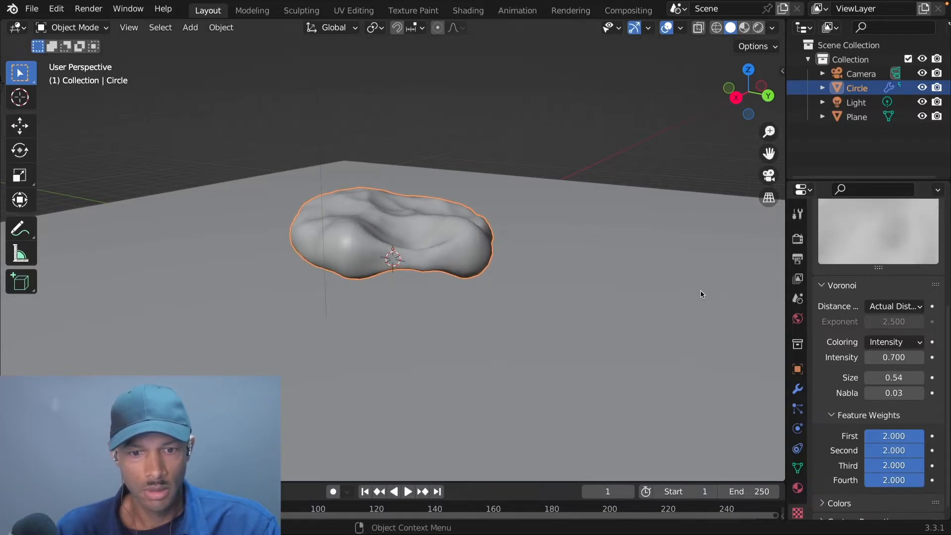
middle_click_drag(577, 231, 555, 213)
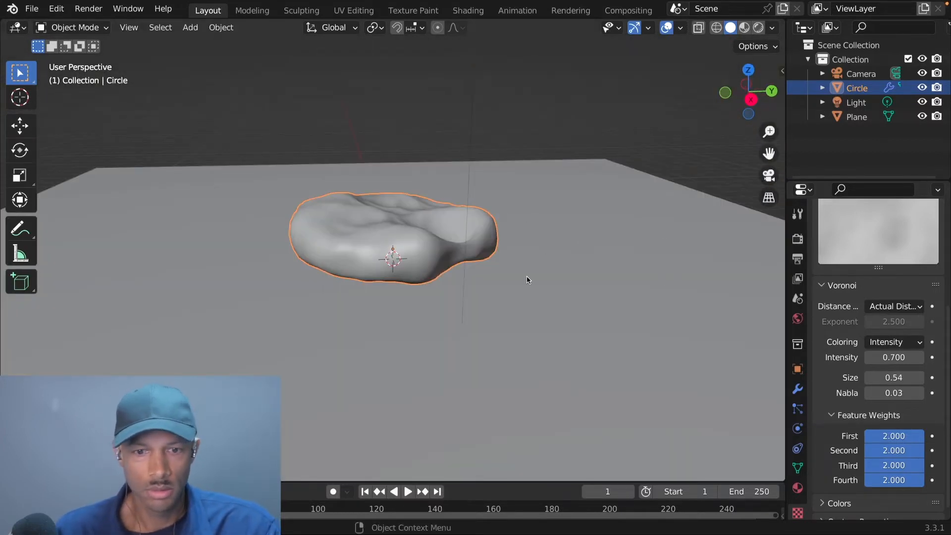
Apply the Subdivision Surface modifier and the Displace modifier to the disc
scroll(892, 317, "up", 4)
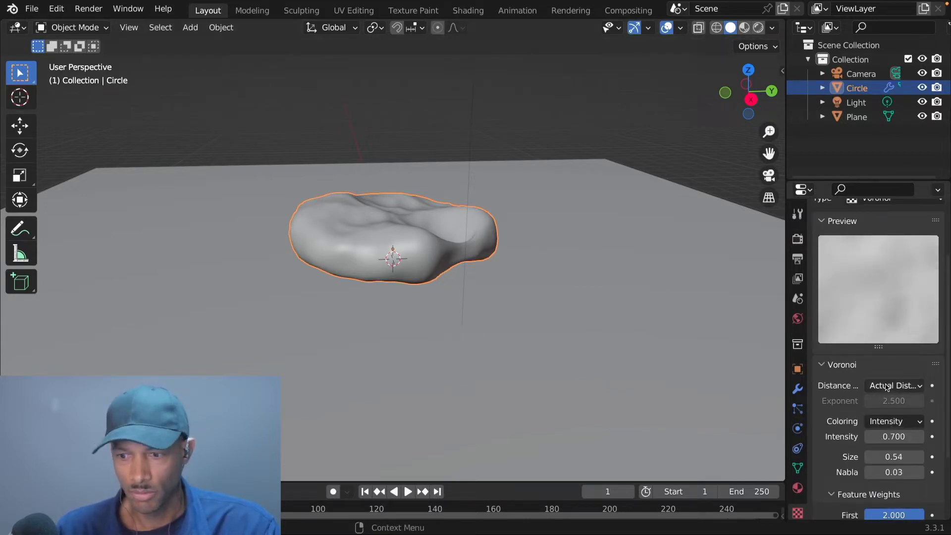
scroll(884, 393, "up", 4)
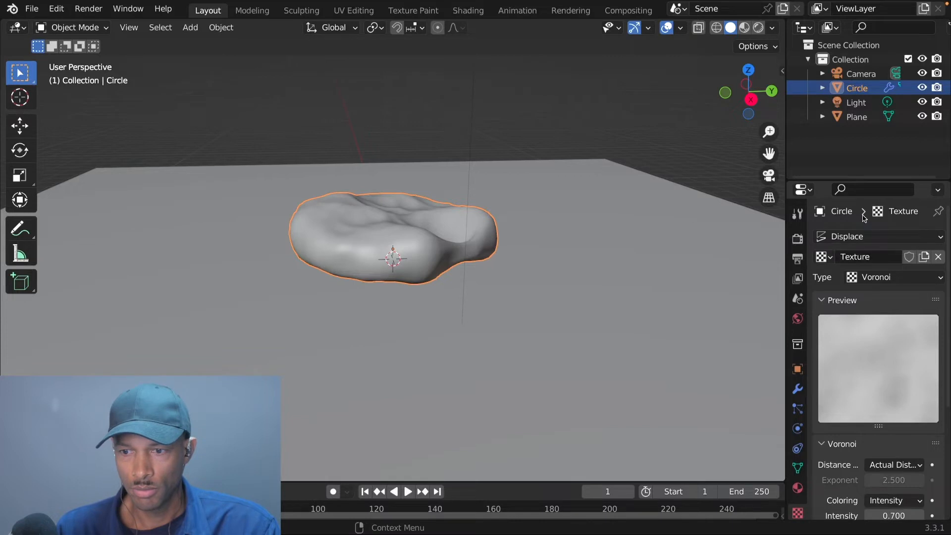
left_click(798, 389)
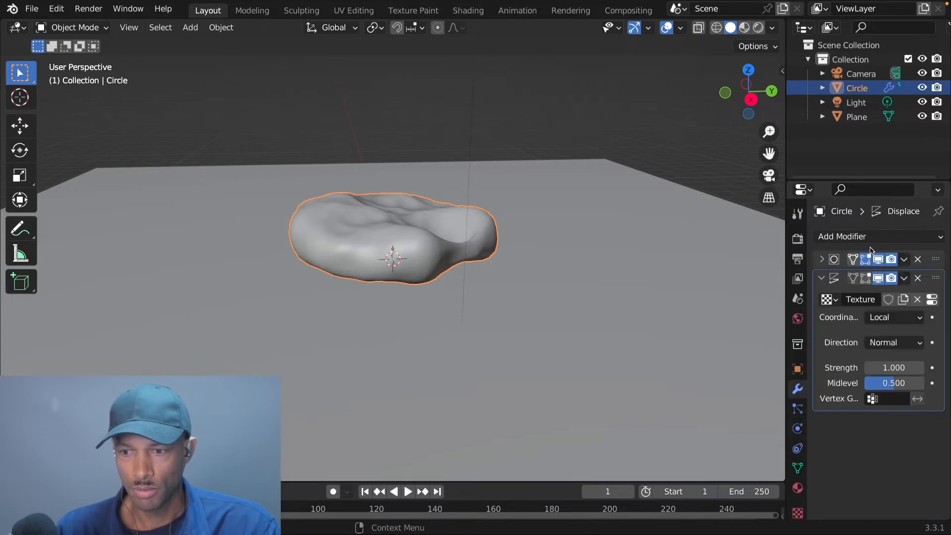
left_click(904, 260)
left_click(836, 276)
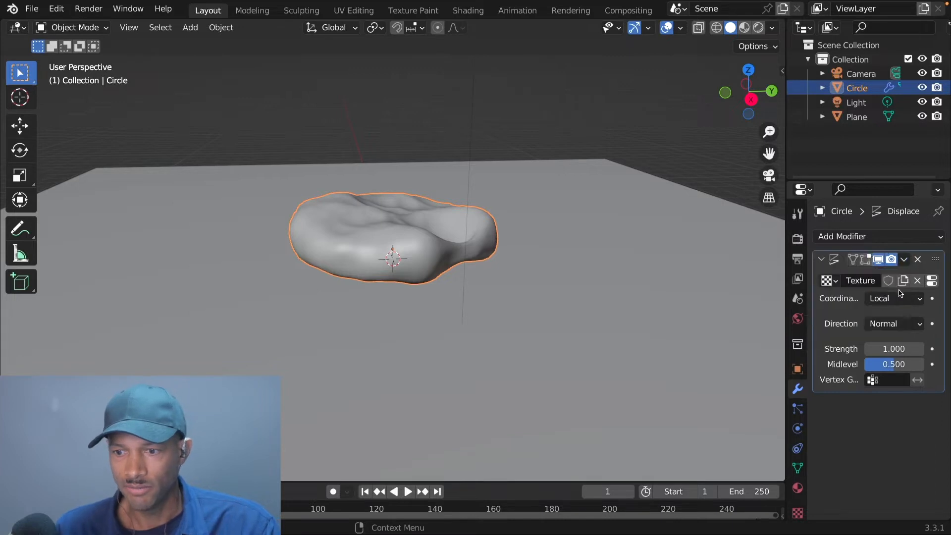
left_click(905, 260)
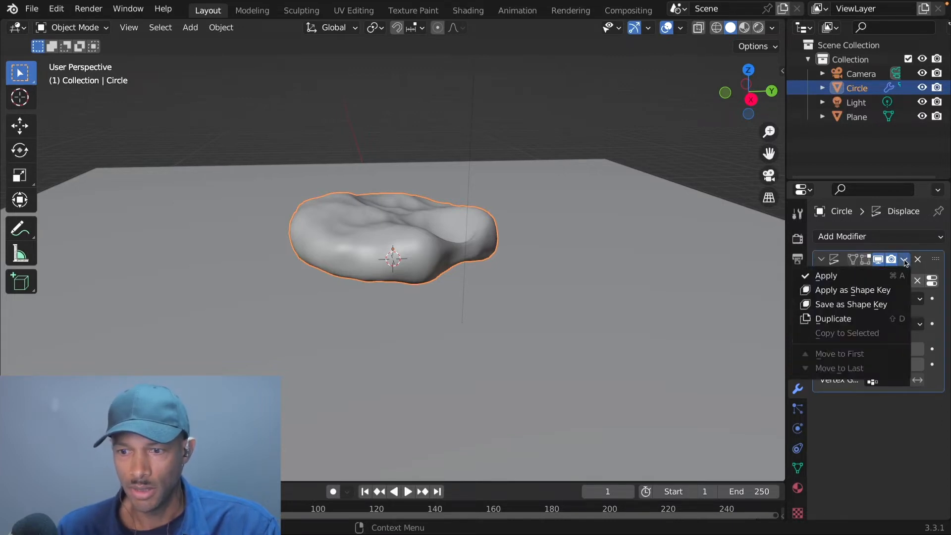
left_click(880, 276)
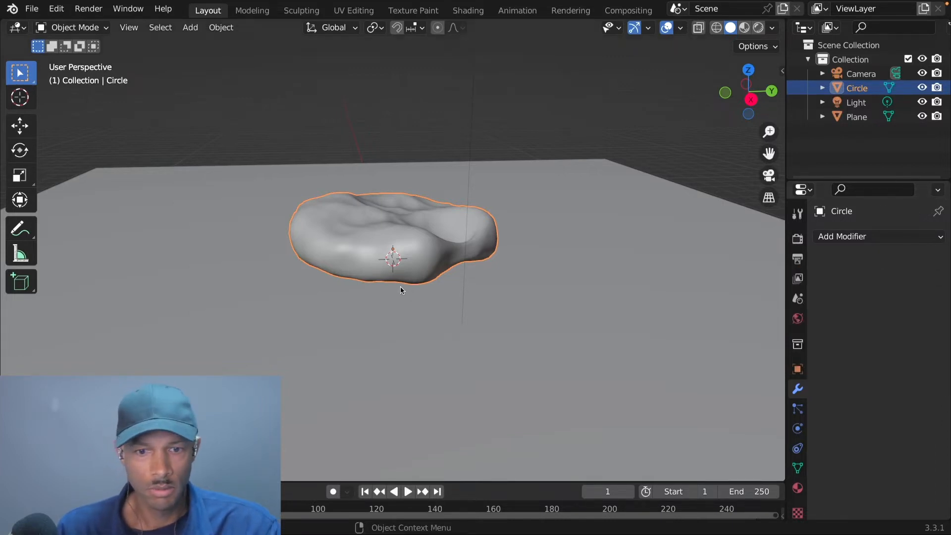
In Edit Mode, select all vertices of the lumpy disc's underside through the mesh, using a wireframe front view
key("Tab")
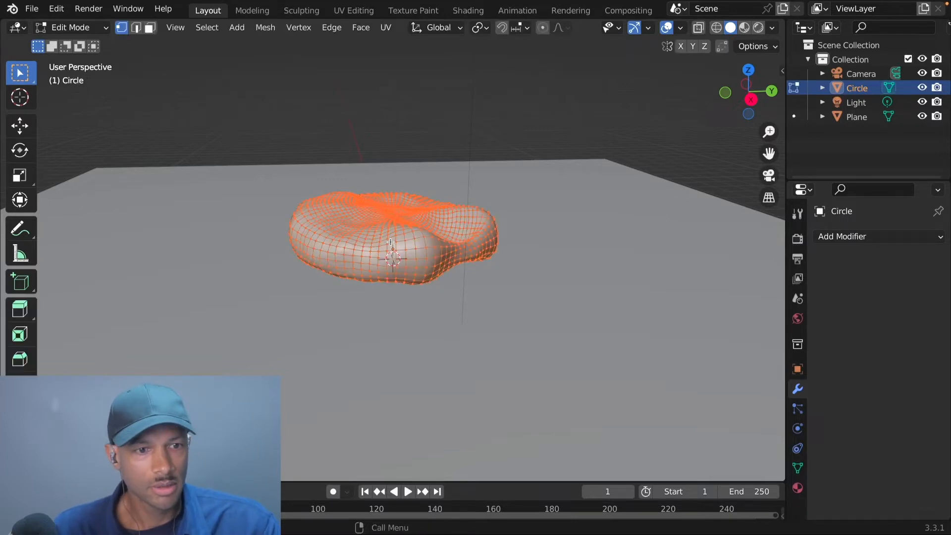
middle_click_drag(477, 276, 503, 250)
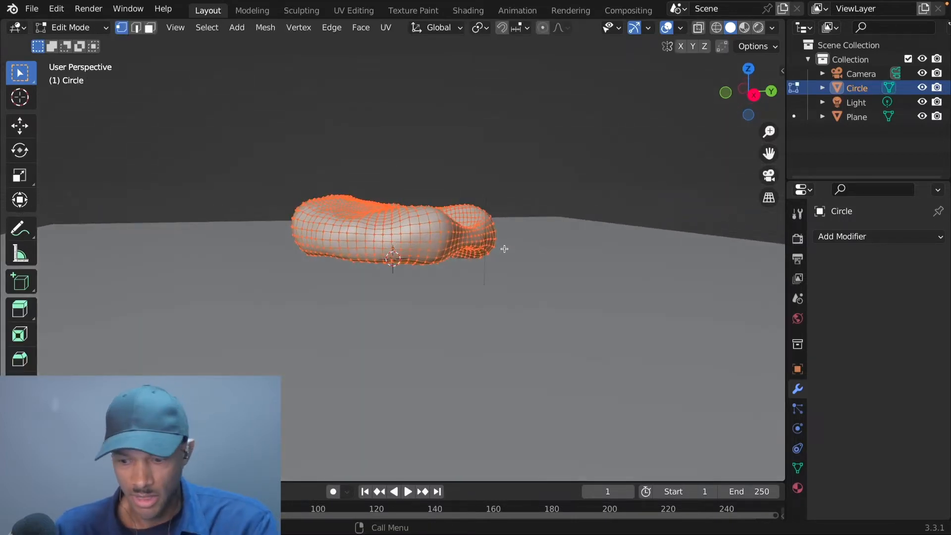
key("KP_1")
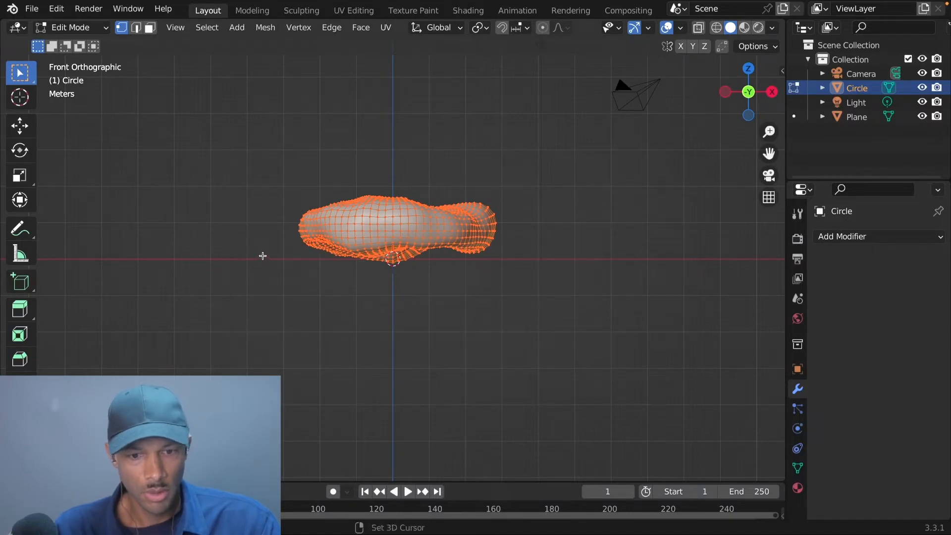
key("shift+z")
left_click_drag(282, 240, 600, 280)
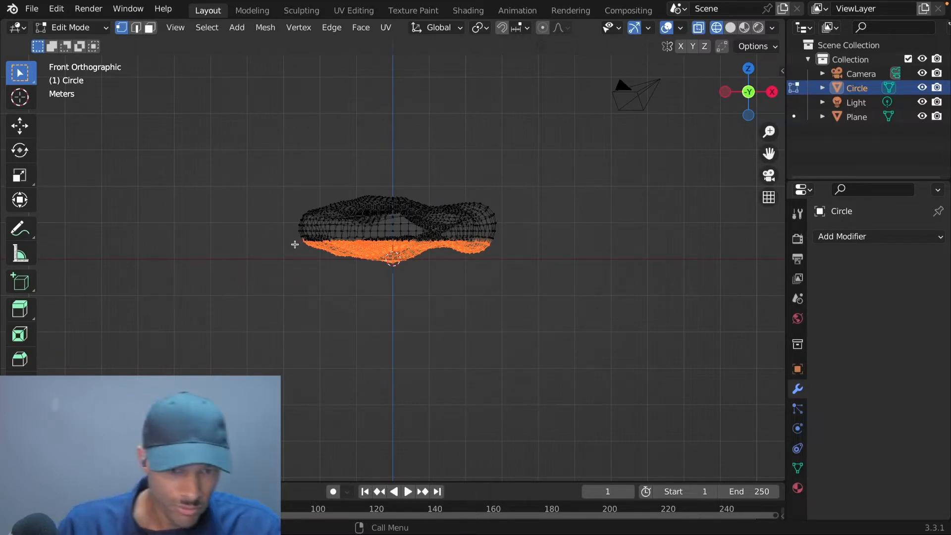
left_click_drag(294, 243, 576, 275)
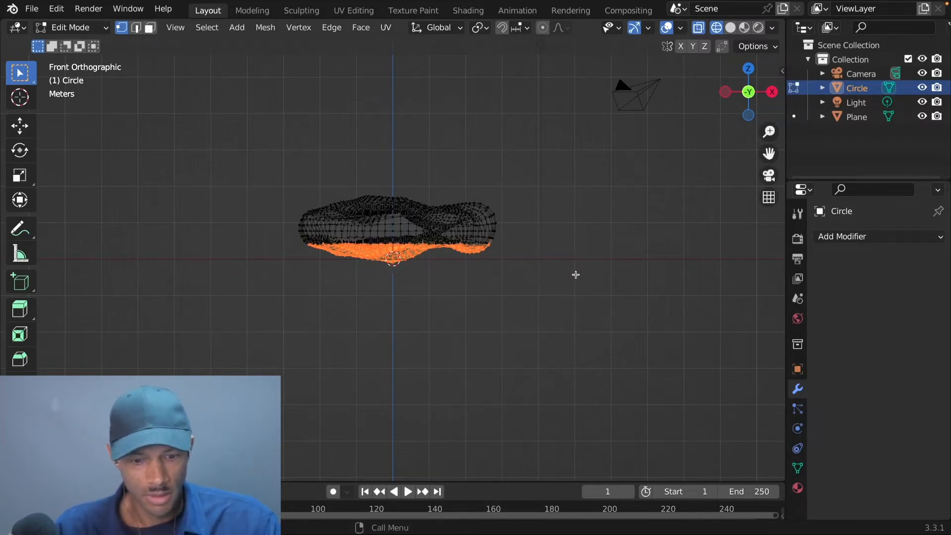
key("s")
key("z")
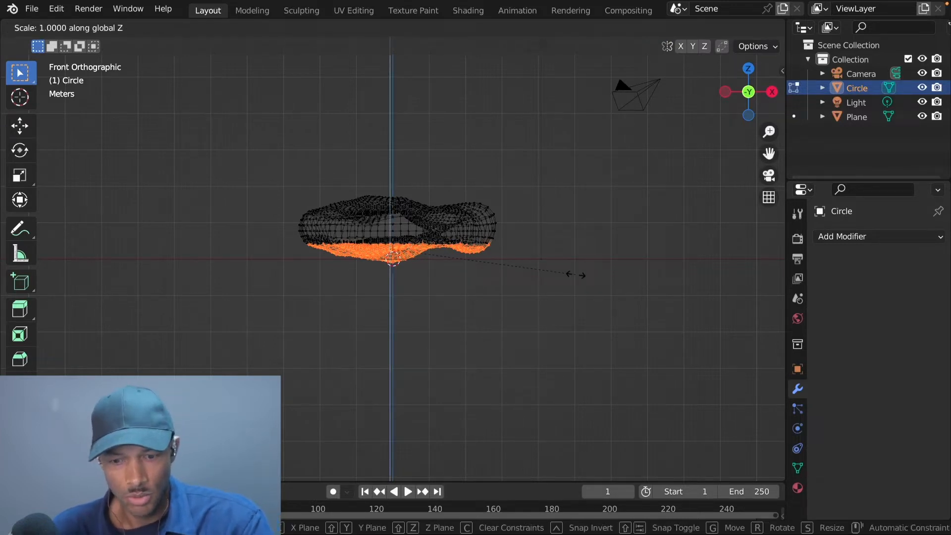
type("0")
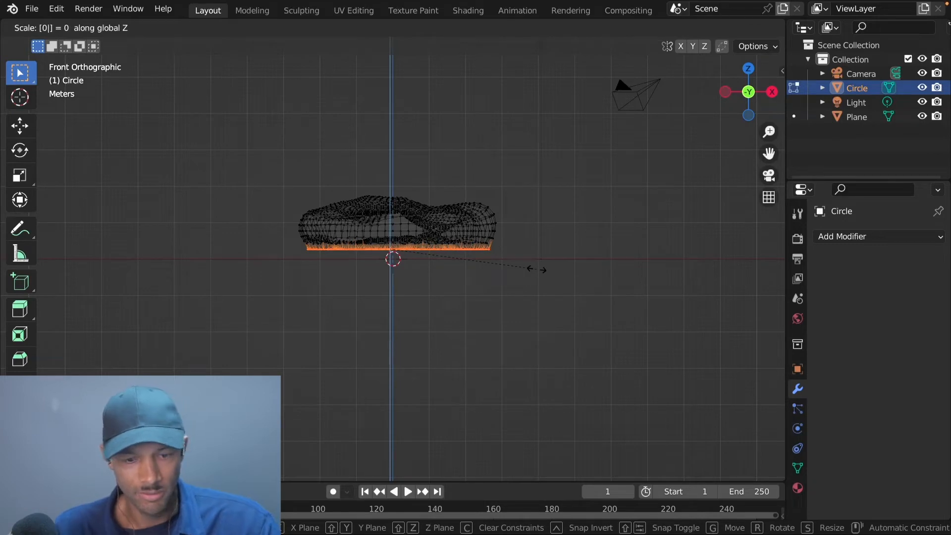
key("shift+z")
key("Tab")
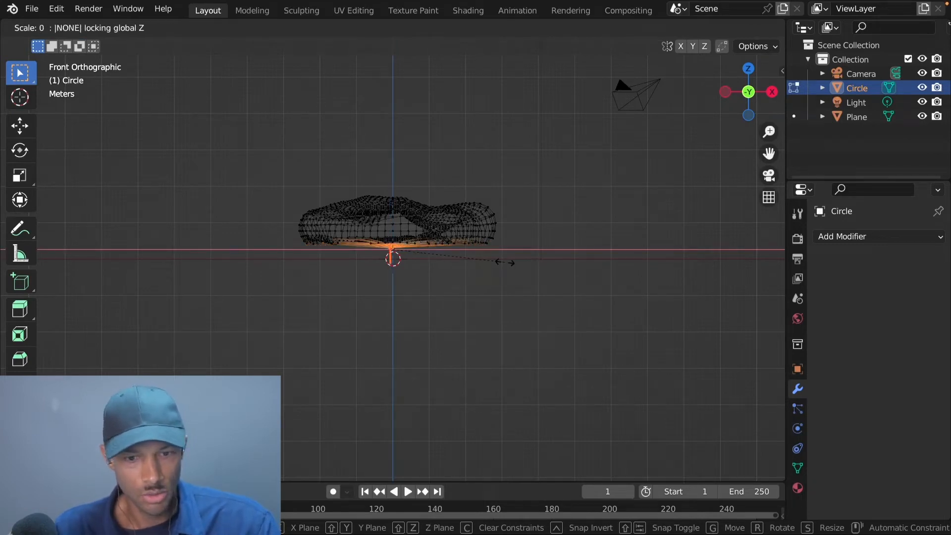
key("Return")
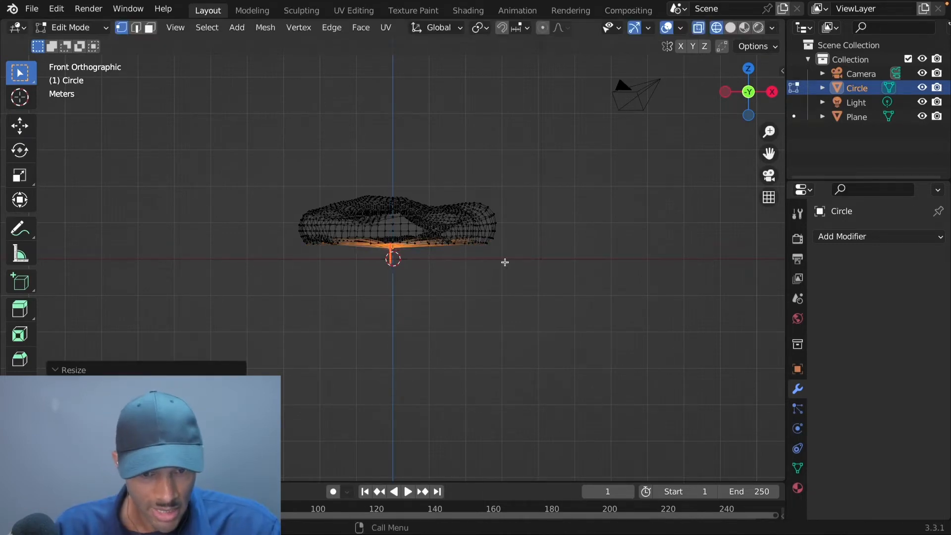
mouse_move(495, 280)
middle_mouse_down()
mouse_move(395, 292)
mouse_move(502, 294)
middle_mouse_up()
key("ctrl+KP_Add")
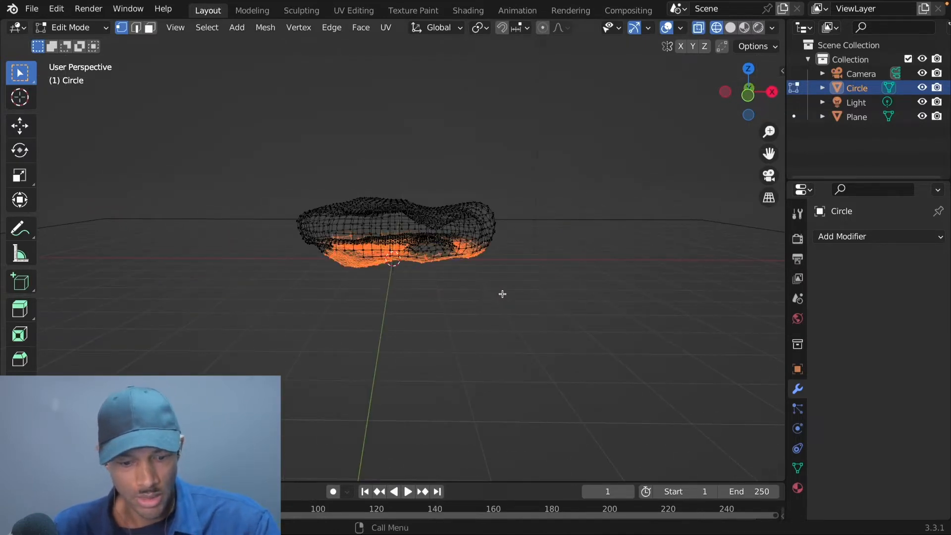
Flatten the selected underside vertices by scaling them to 0 along Z, and return to solid shading
type("sz0")
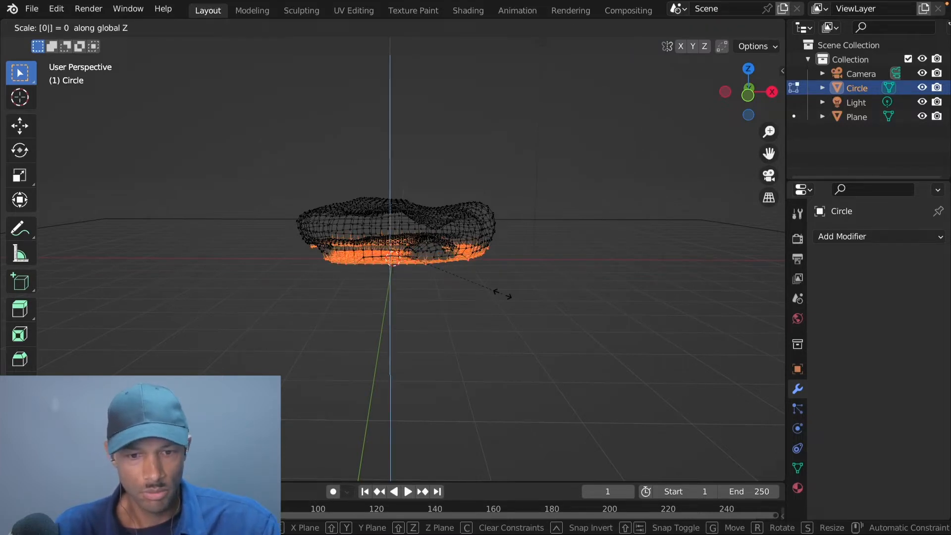
key("Return")
key("shift+z")
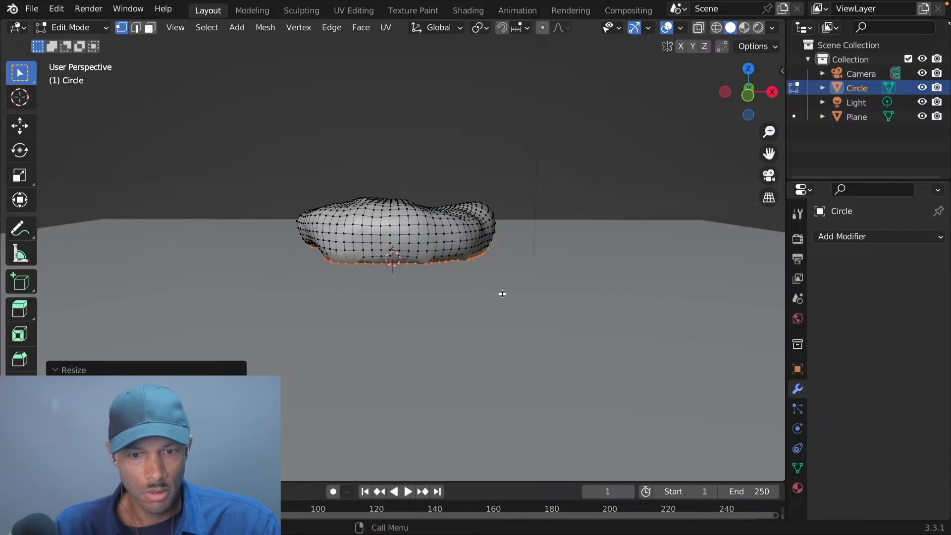
Select the whole mesh and raise it along the Z axis, clear of the ground plane
middle_click_drag(502, 294, 482, 296)
scroll(453, 300, "up", 4)
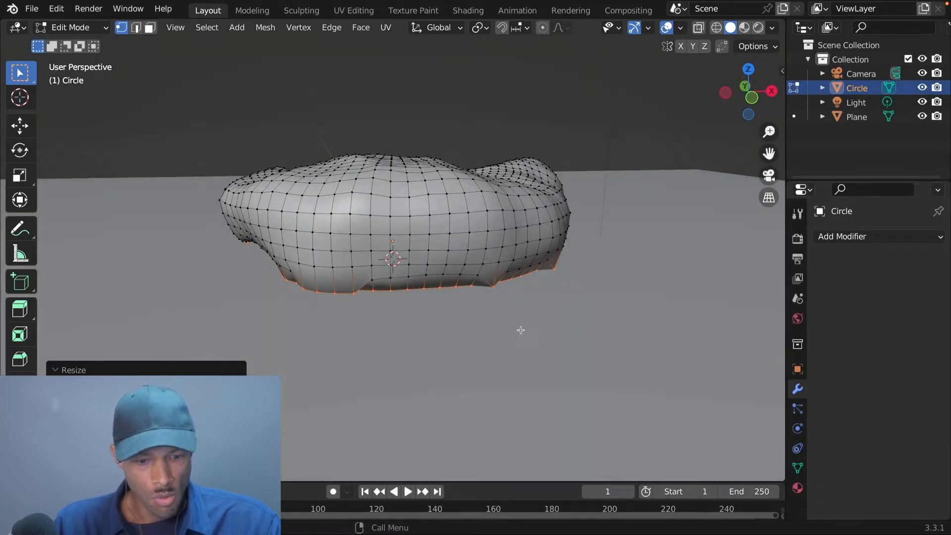
key("a")
key("g")
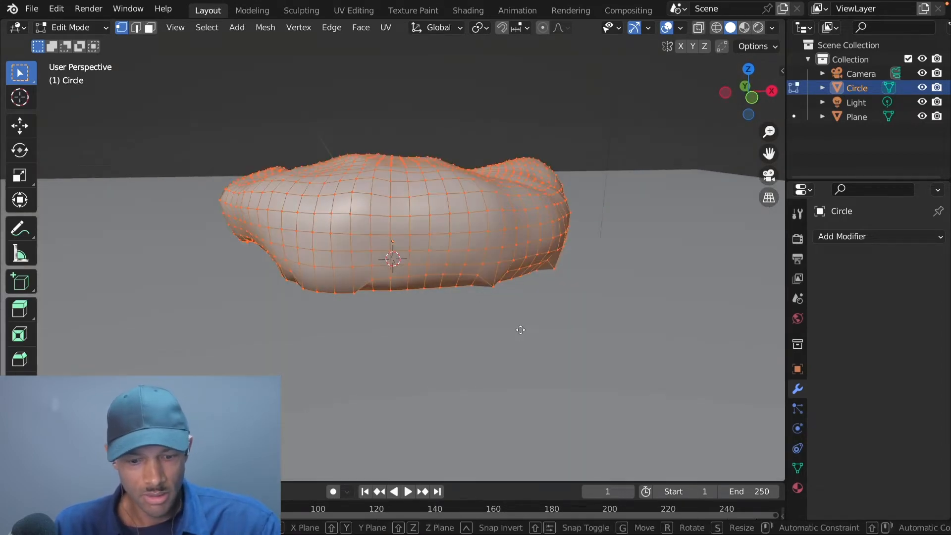
key("z")
left_click(505, 230)
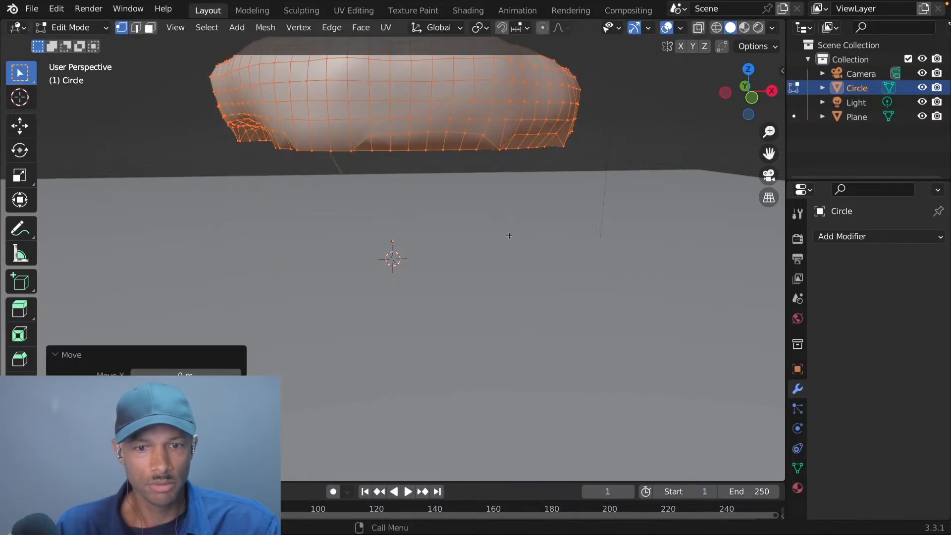
Rotate the whole mesh 90° about the global Z axis
middle_click_drag(537, 240, 601, 312)
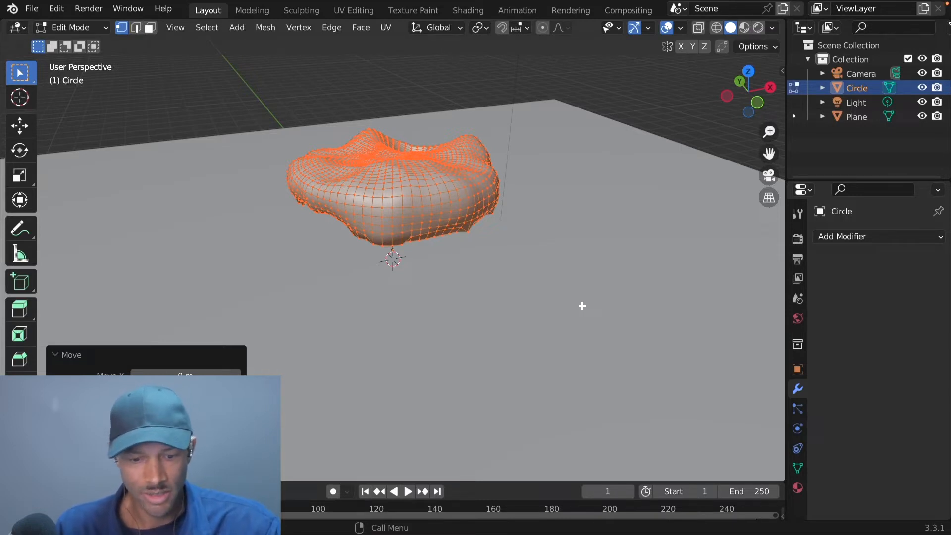
key("r")
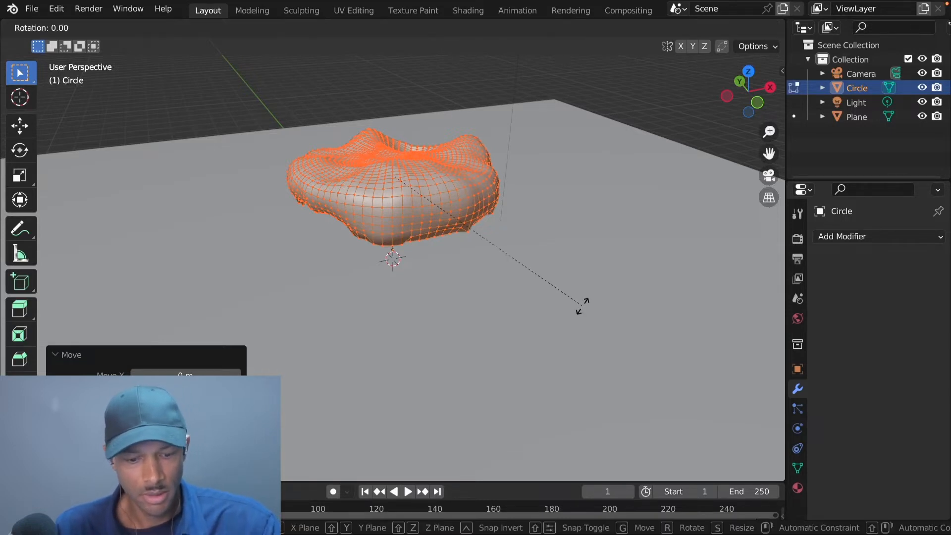
type("z")
type("90")
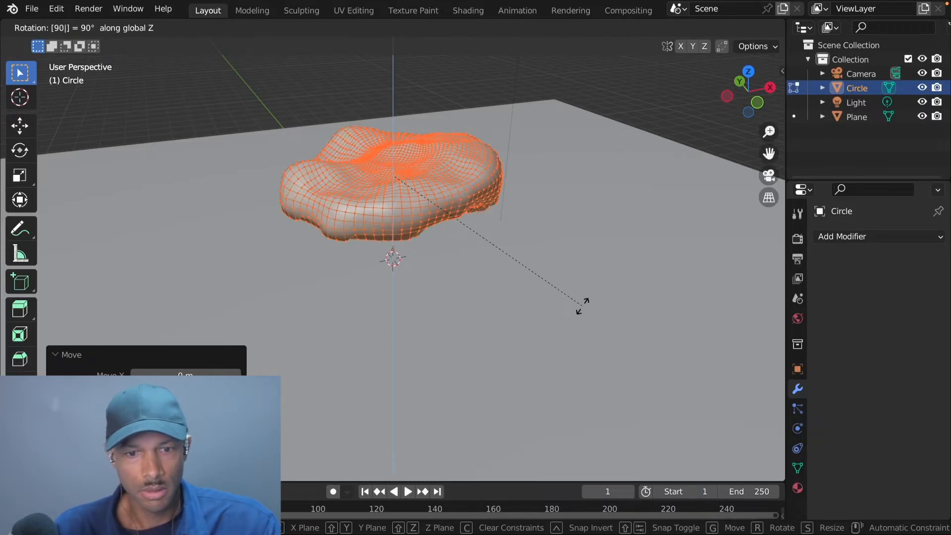
key("Return")
Rotate the whole mesh 90° about the global X axis so the disc stands upright
middle_click_drag(585, 310, 559, 287)
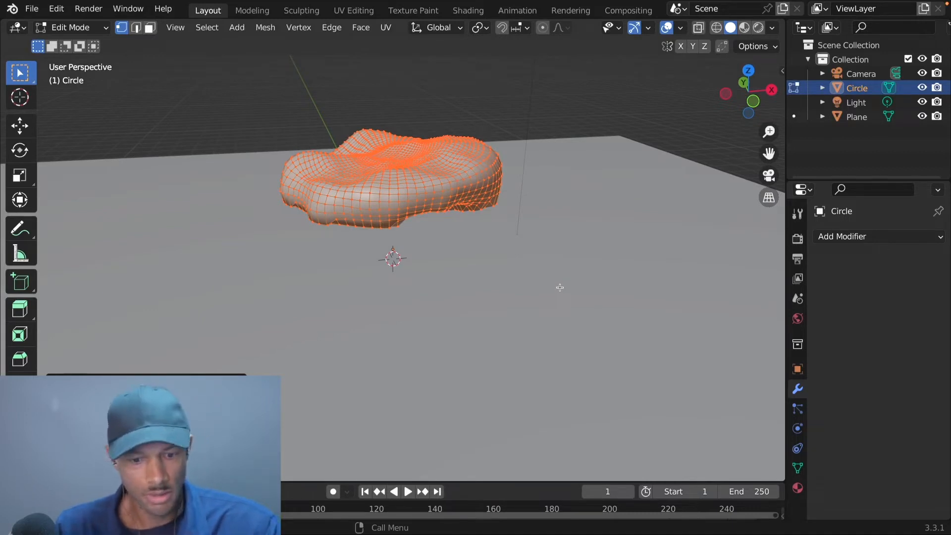
key("r")
key("x")
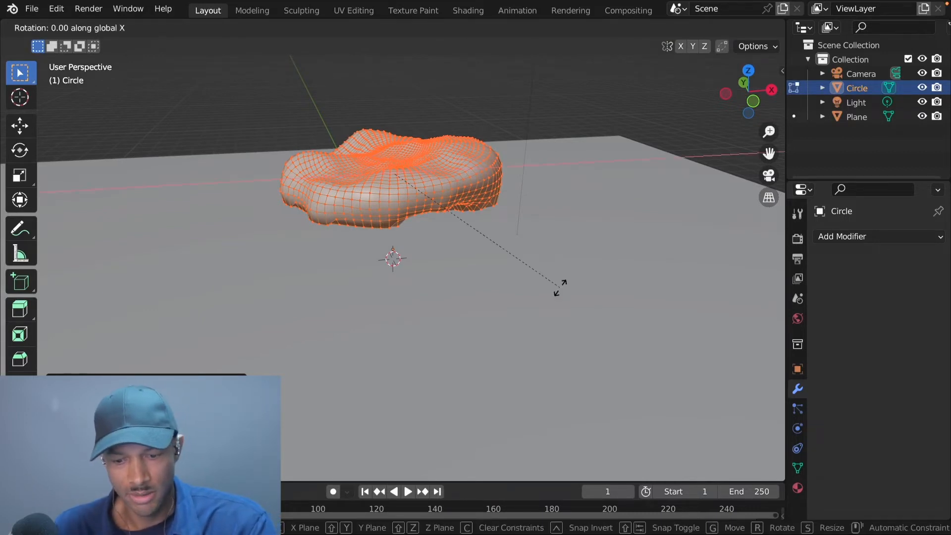
type("90")
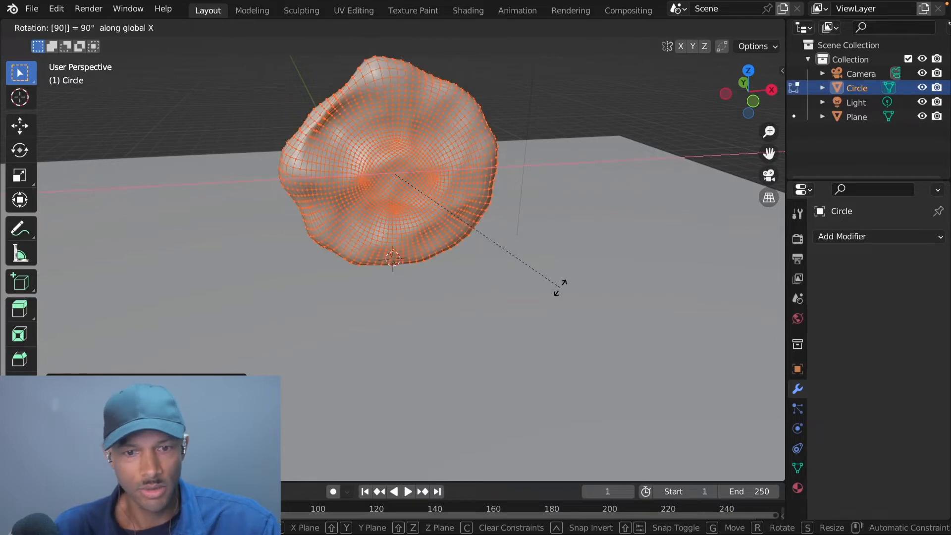
key("Return")
Rotate the upright mesh another 90° about the global X axis to lay it flat, turned upside down
middle_click_drag(552, 282, 525, 343)
key("KP_1")
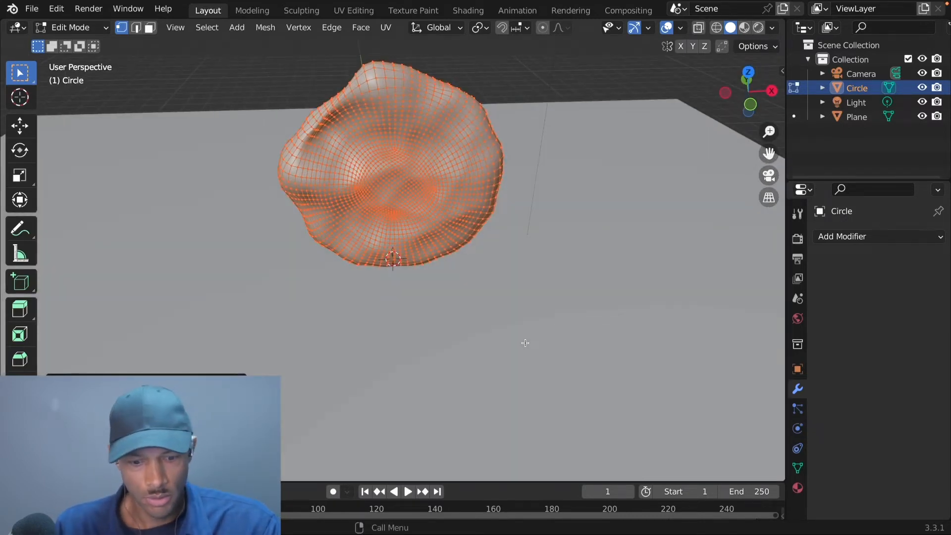
type("rx90")
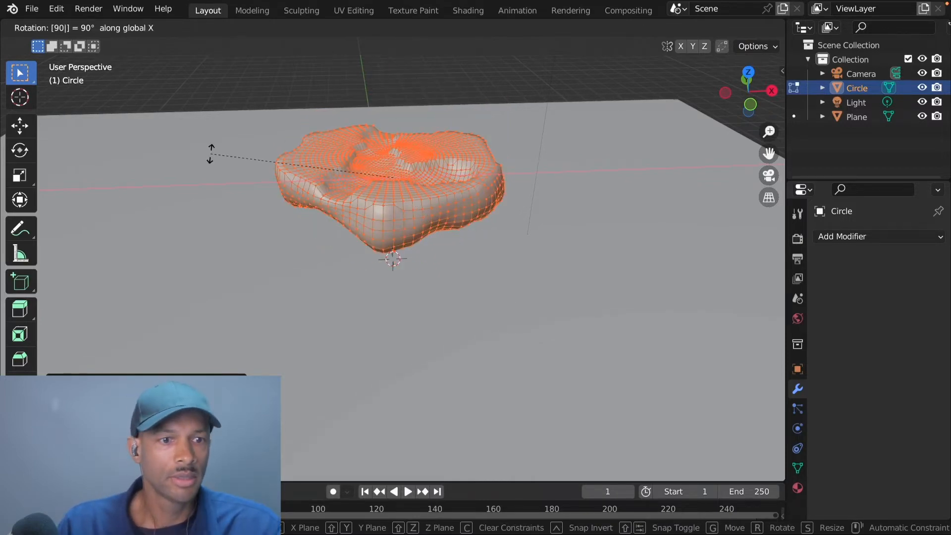
key("Return")
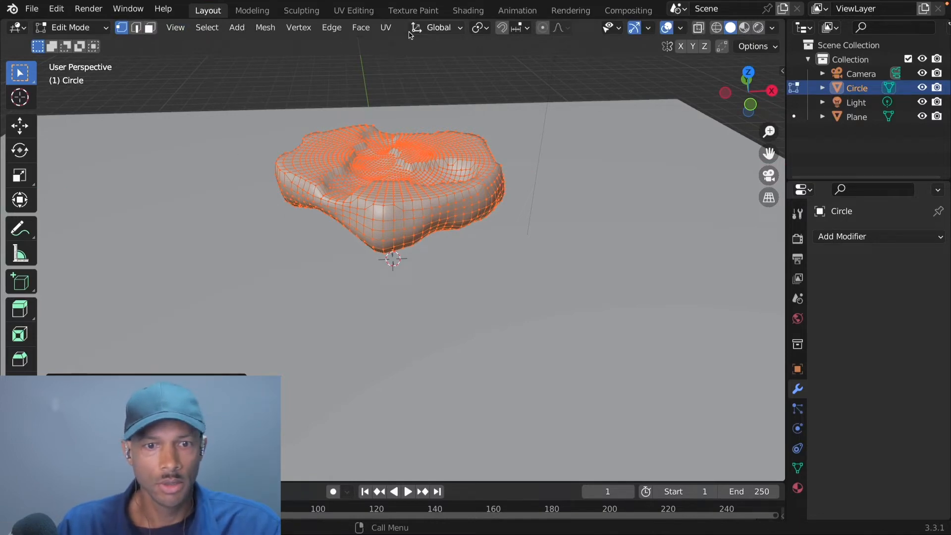
Switch to the Sculpting workspace and enable dynamic topology (Dyntopo) for the lumpy disc
left_click(301, 11)
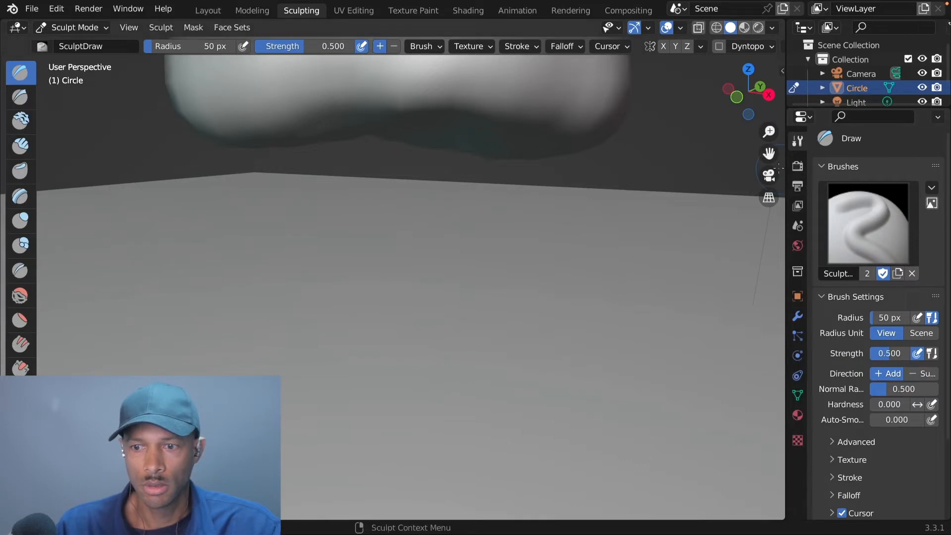
mouse_move(770, 155)
left_mouse_down()
mouse_move(749, 424)
mouse_move(749, 415)
left_mouse_up()
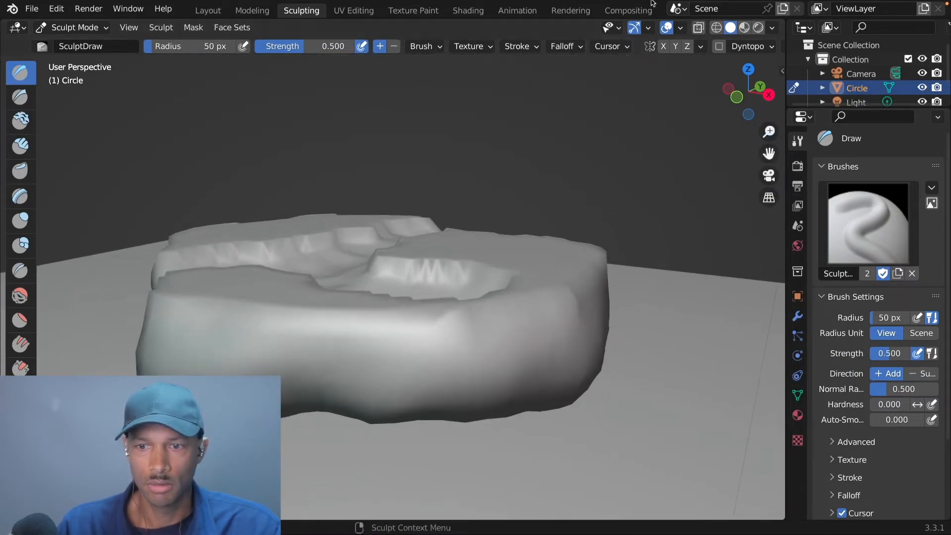
left_click(719, 47)
left_click(714, 83)
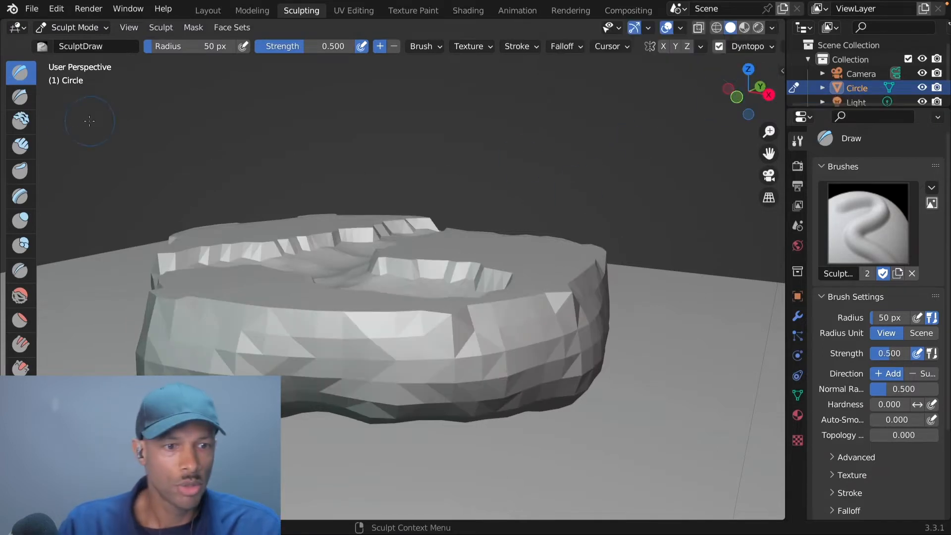
Smooth the ridges and hollow edges across the disc's upward-facing side with the Smooth brush at 50 px radius and 0.700 strength
left_click(18, 297)
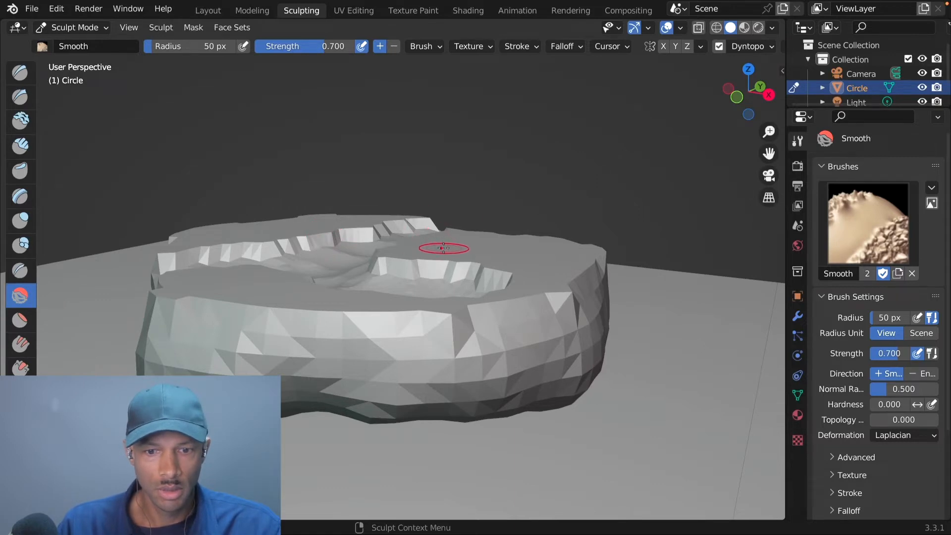
middle_click_drag(620, 240, 679, 244)
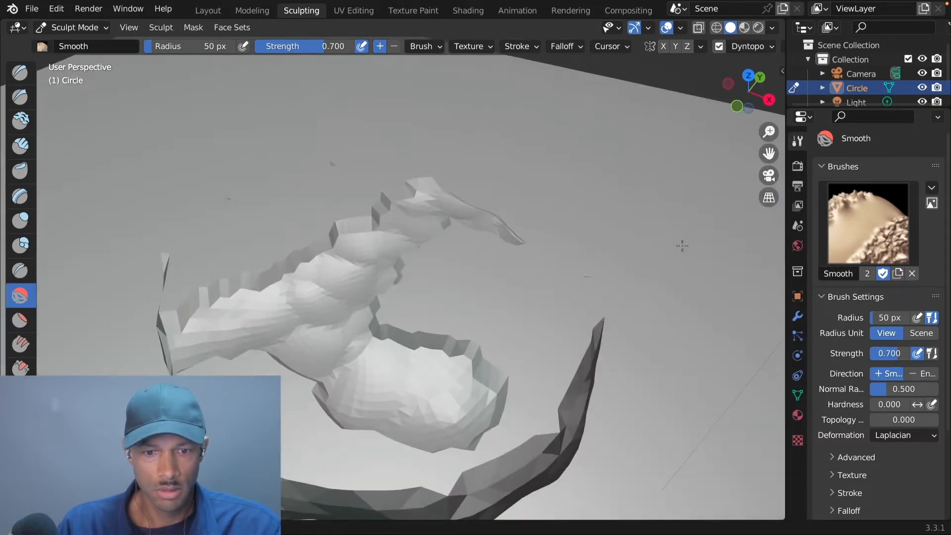
mouse_move(390, 337)
left_mouse_down()
mouse_move(317, 397)
mouse_move(277, 366)
mouse_move(382, 278)
mouse_move(277, 282)
mouse_move(187, 304)
mouse_move(368, 240)
mouse_move(392, 213)
mouse_move(314, 228)
mouse_move(173, 288)
mouse_move(240, 269)
left_mouse_up()
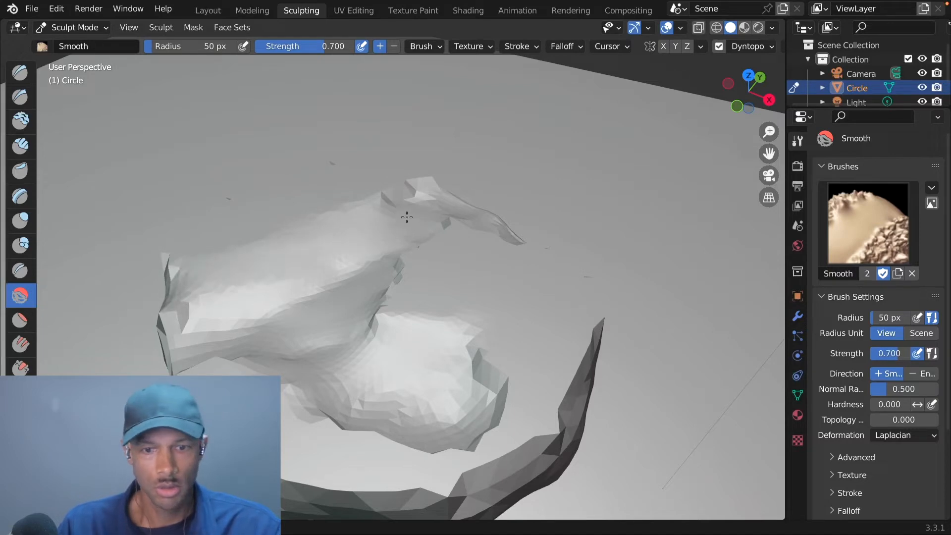
mouse_move(406, 217)
left_mouse_down()
mouse_move(406, 247)
mouse_move(452, 366)
mouse_move(322, 406)
mouse_move(322, 355)
mouse_move(466, 340)
mouse_move(518, 392)
mouse_move(365, 388)
mouse_move(395, 445)
mouse_move(445, 426)
mouse_move(470, 446)
mouse_move(501, 436)
mouse_move(308, 415)
mouse_move(242, 275)
left_mouse_up()
mouse_move(483, 250)
left_mouse_down()
mouse_move(447, 231)
mouse_move(388, 282)
mouse_move(413, 269)
left_mouse_up()
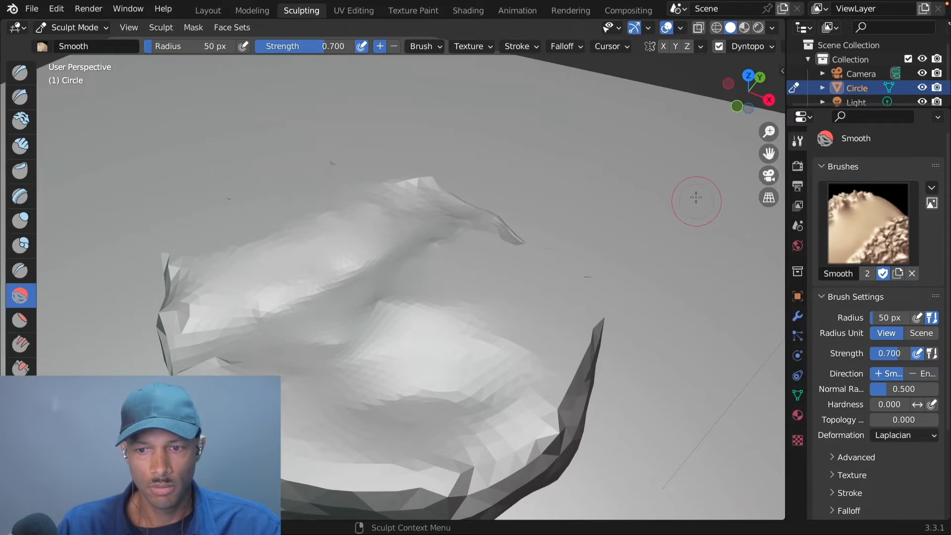
mouse_move(696, 197)
middle_mouse_down()
mouse_move(7, 197)
mouse_move(15, 215)
mouse_move(47, 181)
mouse_move(99, 165)
mouse_move(780, 194)
mouse_move(439, 159)
middle_mouse_up()
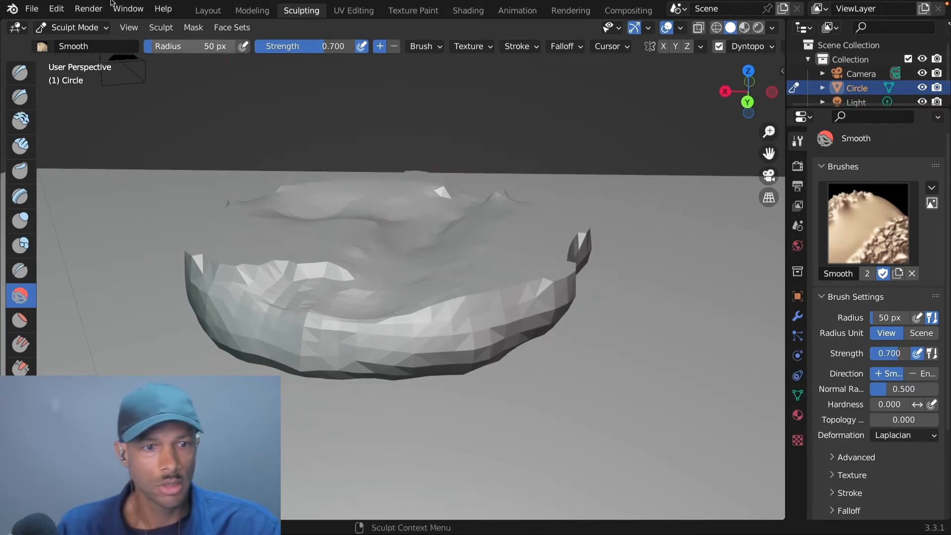
Return to the Layout workspace and, in Object Mode, rotate the lumpy disc 180° about the global X axis
left_click(207, 11)
left_click(251, 12)
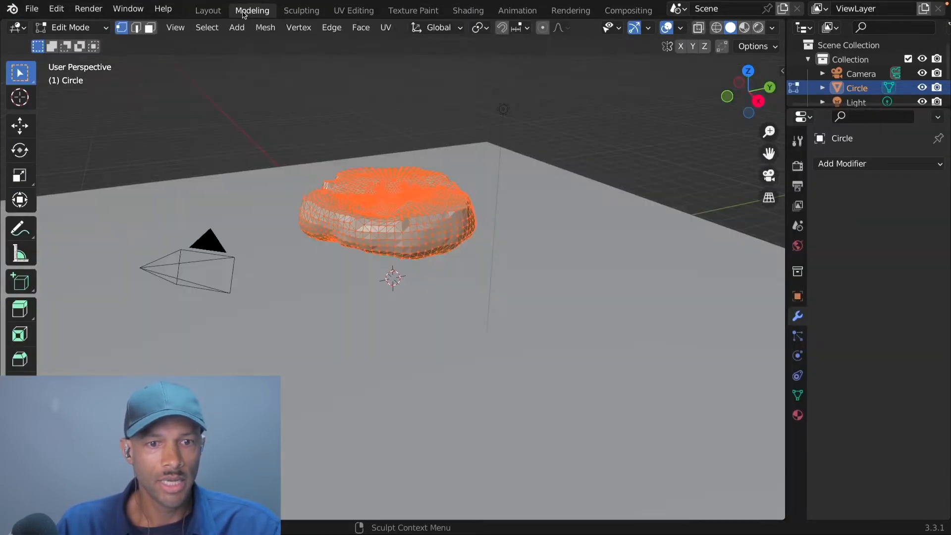
left_click(207, 11)
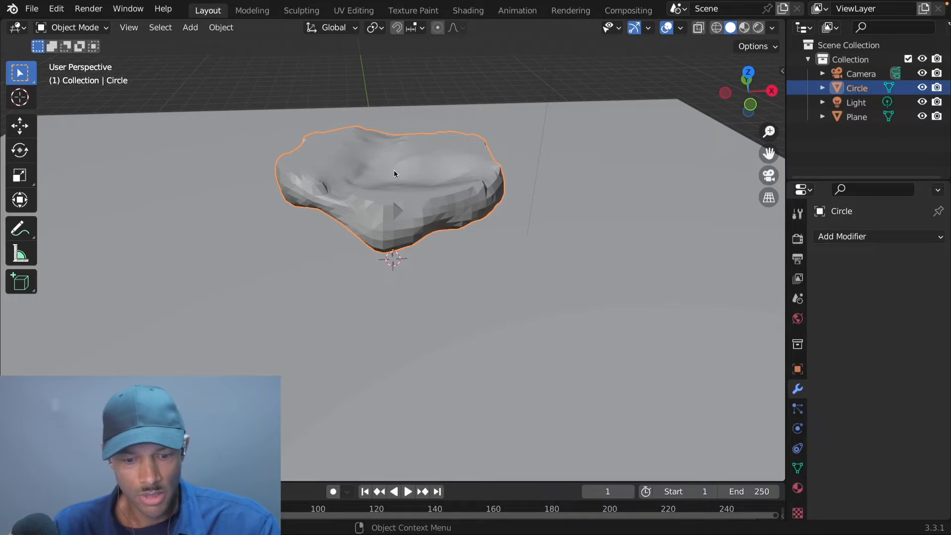
type("rx")
type("180")
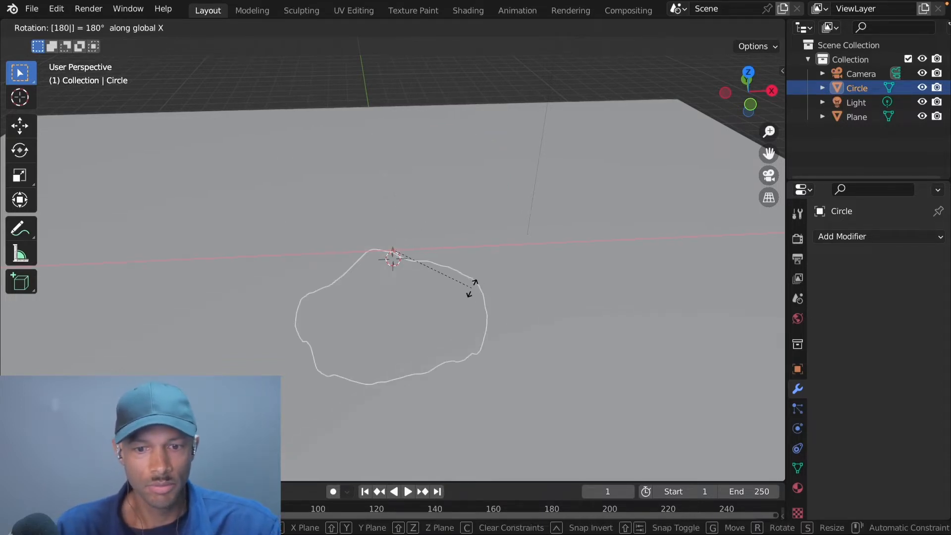
key("Return")
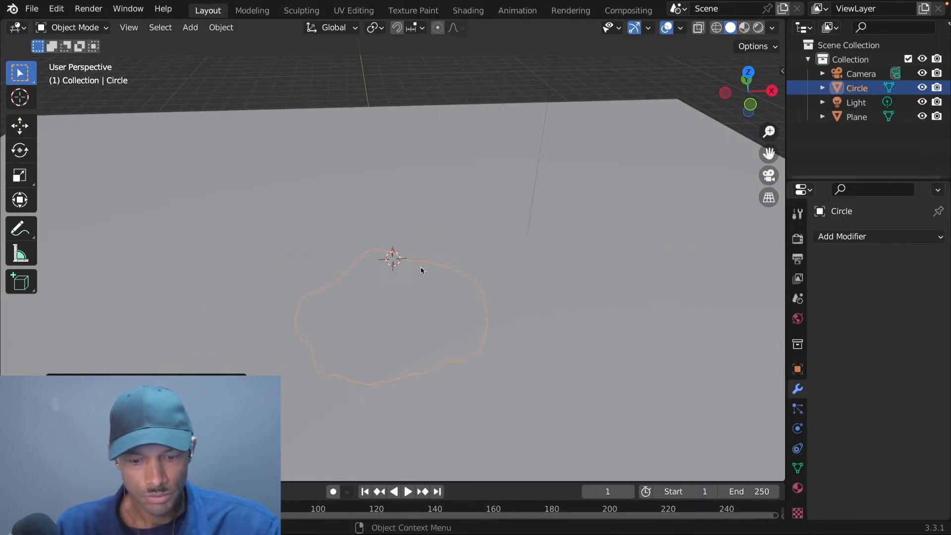
Raise the lumpy disc along the global Z axis until it is well above the ground plane
key("g")
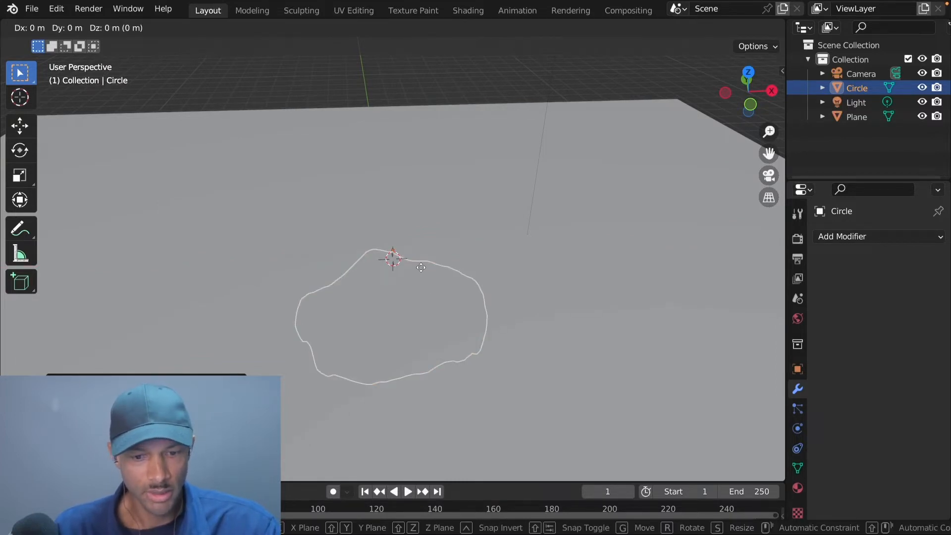
key("z")
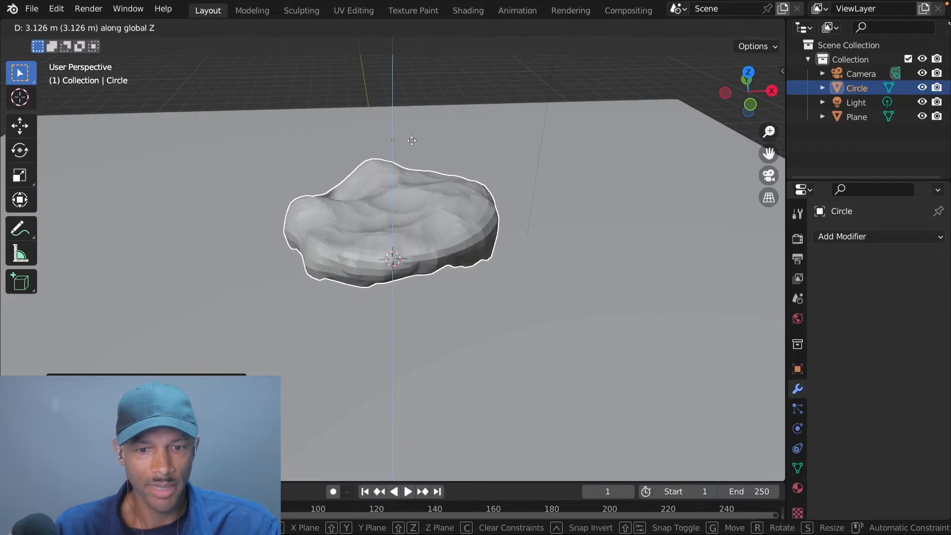
left_click(406, 74)
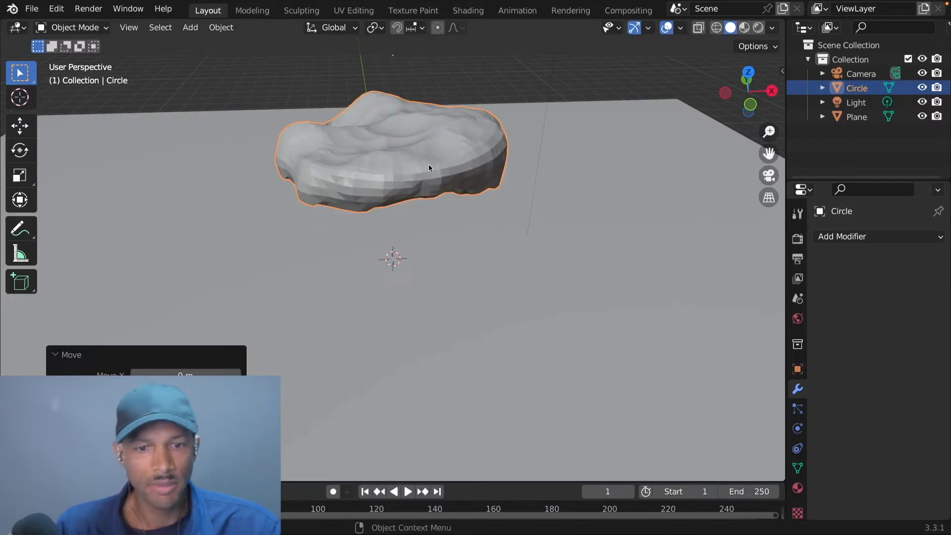
mouse_move(420, 155)
middle_mouse_down()
mouse_move(411, 155)
mouse_move(410, 101)
mouse_move(410, 118)
mouse_move(694, 103)
mouse_move(337, 150)
mouse_move(503, 160)
middle_mouse_up()
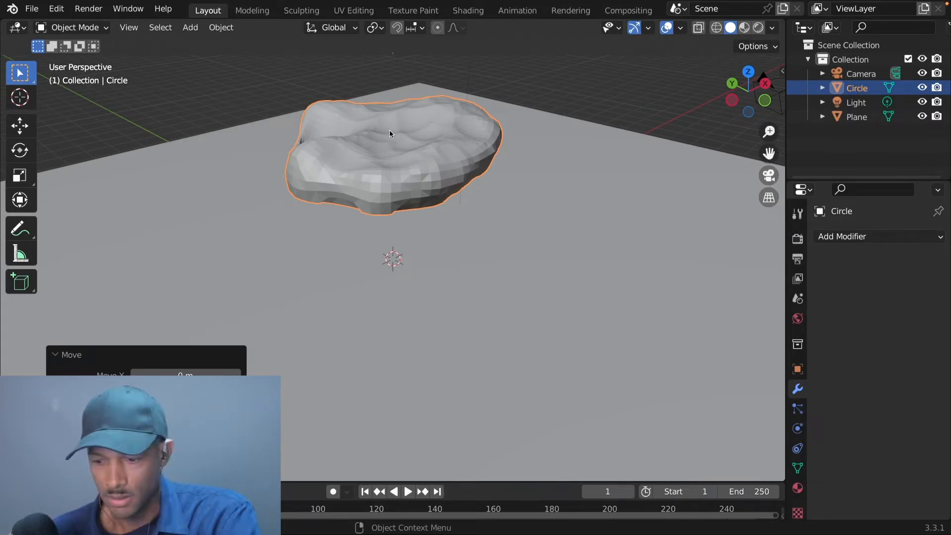
Lower the lumpy disc about 2.7 m along the global Z axis, close to the ground plane
key("g")
key("z")
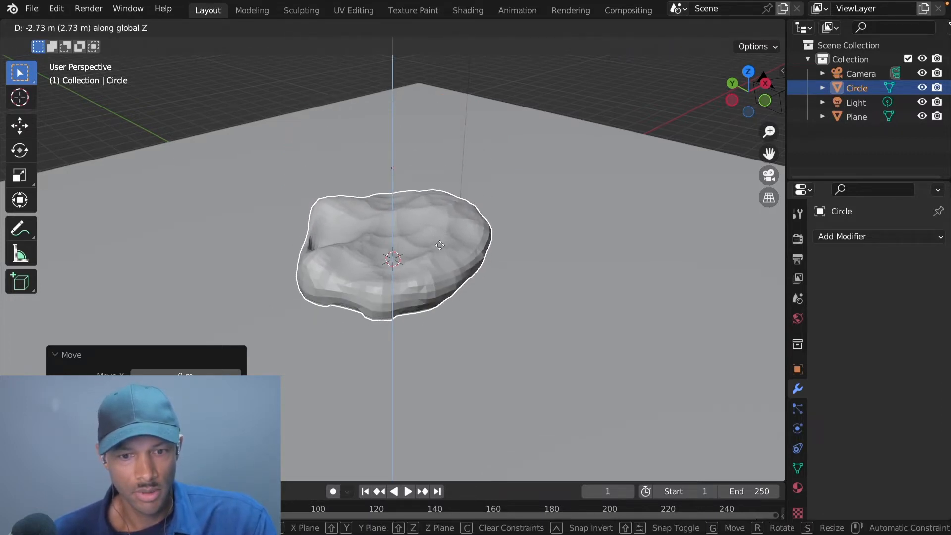
left_click(440, 244)
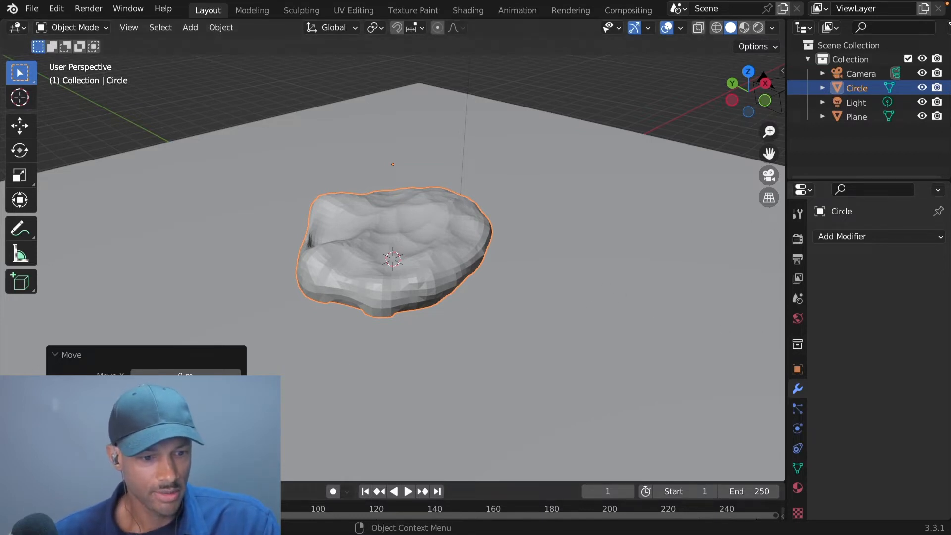
Switch to the Shading workspace and change the shader node editor area into an Asset Browser
mouse_move(482, 25)
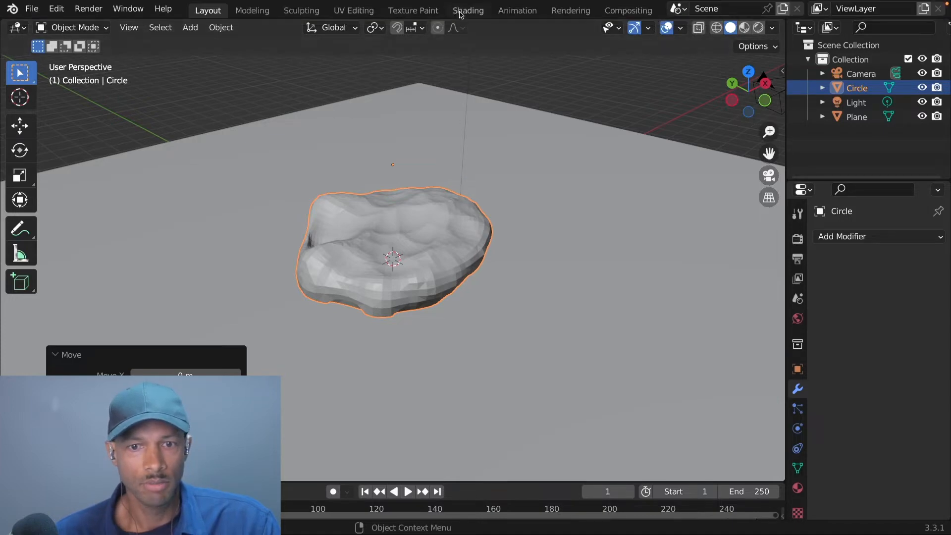
left_click(460, 12)
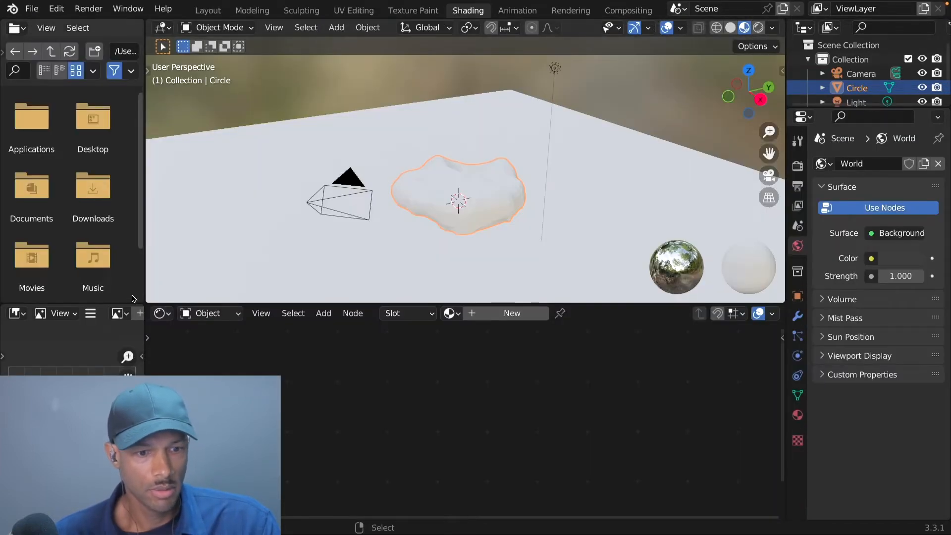
left_click(162, 314)
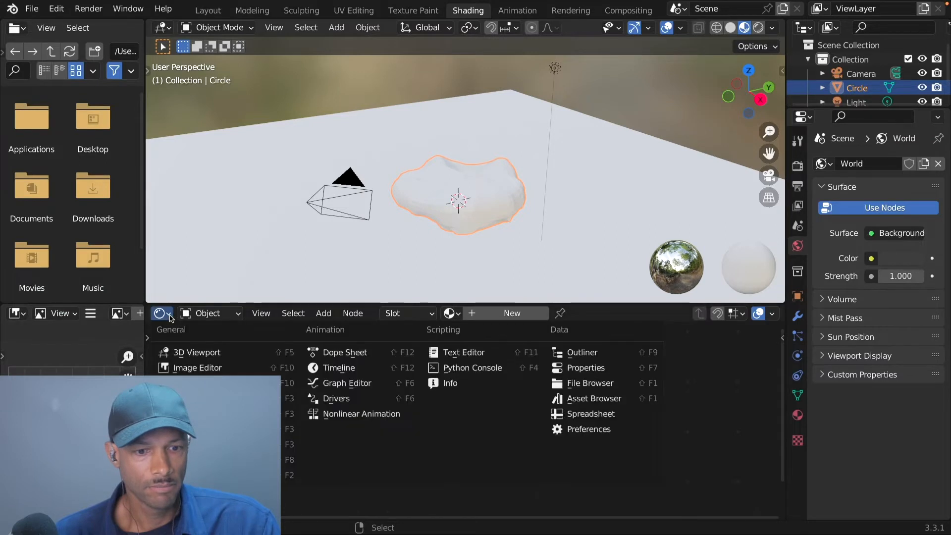
key("Escape")
left_click(165, 316)
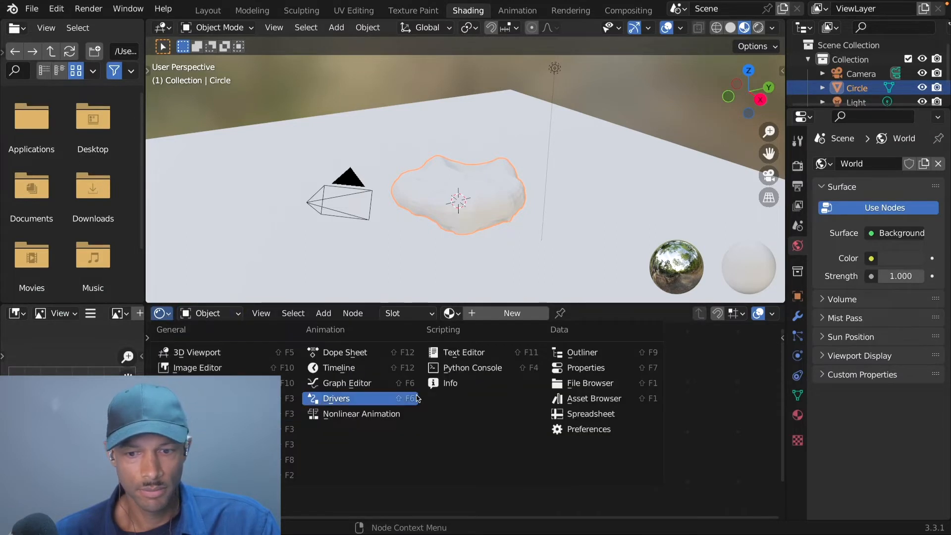
left_click(594, 401)
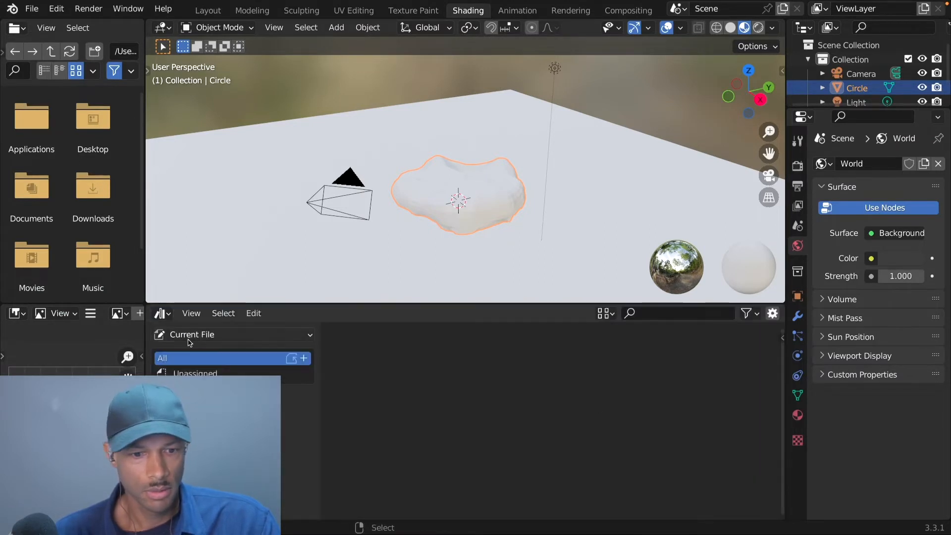
Load the MyTexturesEtcFolder library in the Asset Browser and apply its ChocolateCookieTexture material to the lumpy disc
left_click(239, 335)
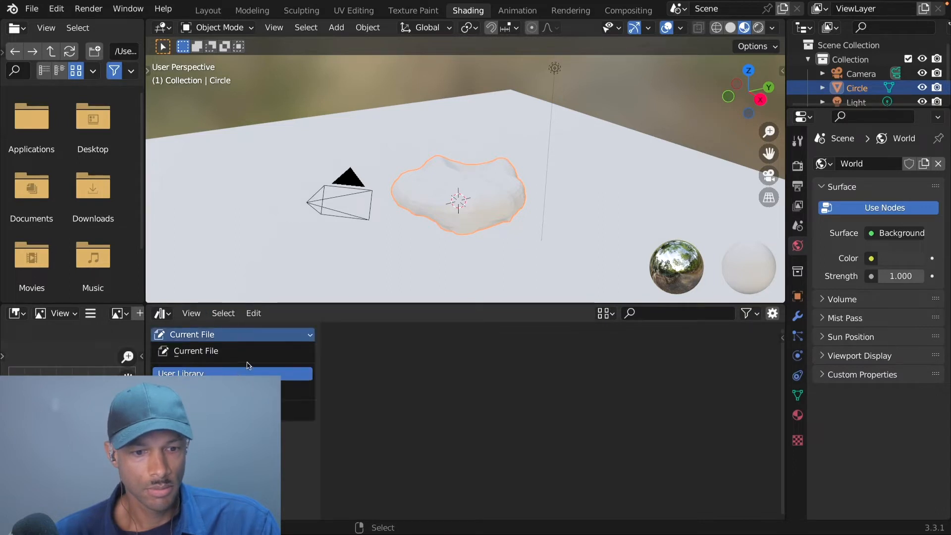
left_click(244, 372)
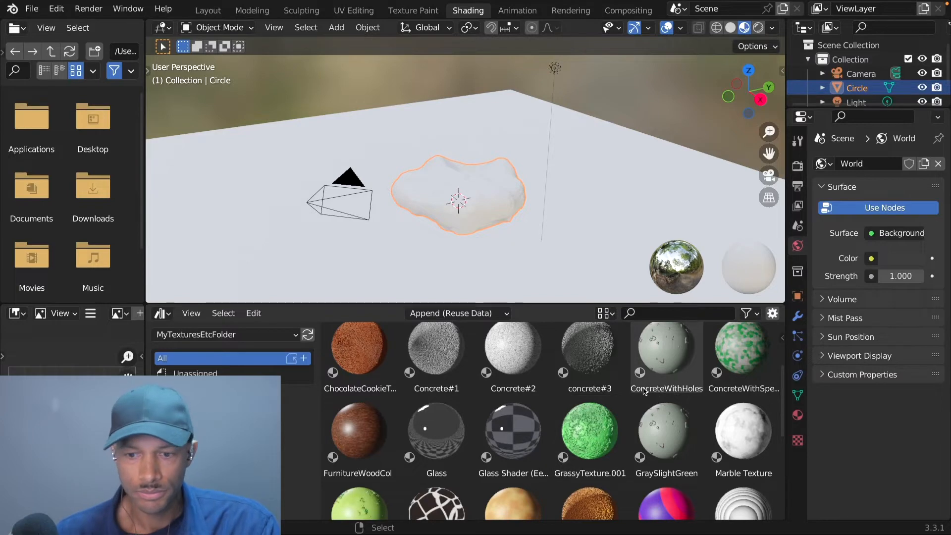
scroll(659, 396, "up", 3)
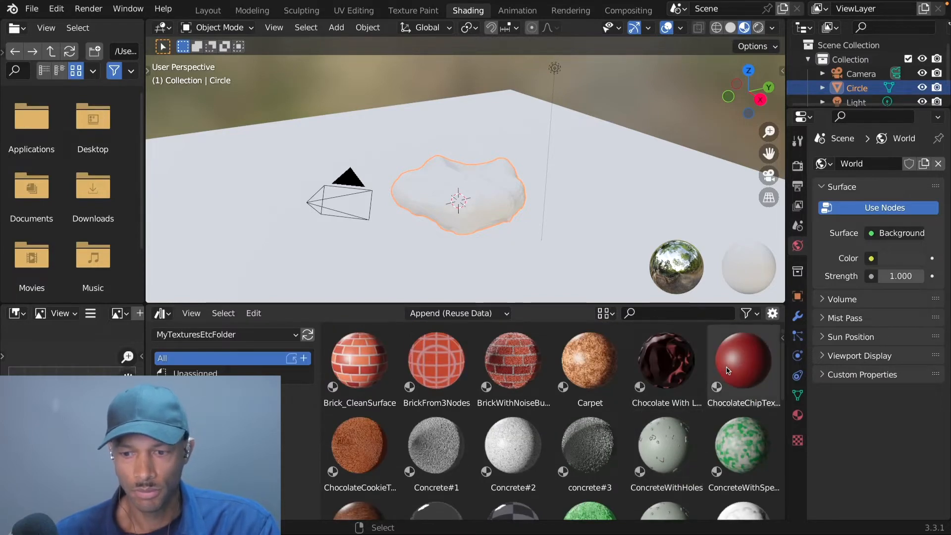
scroll(634, 421, "down", 4)
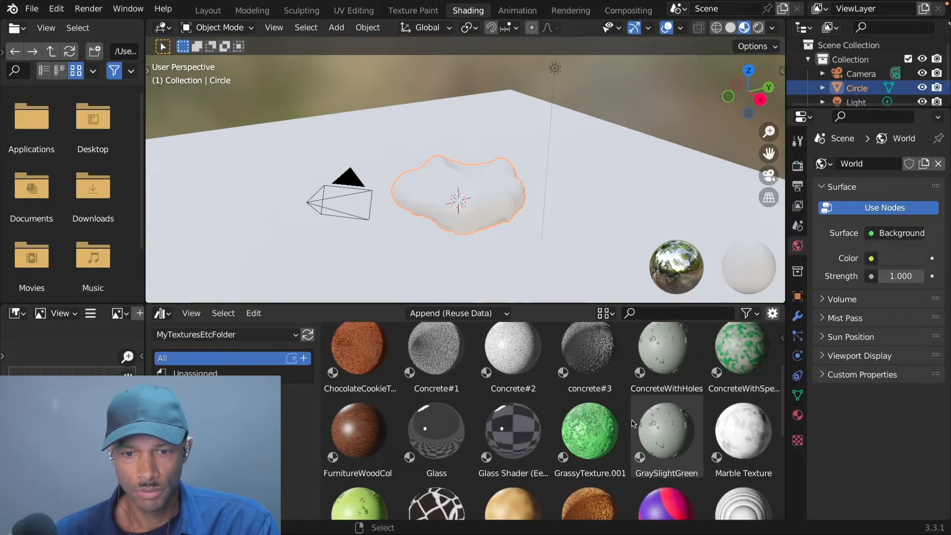
scroll(670, 469, "down", 3)
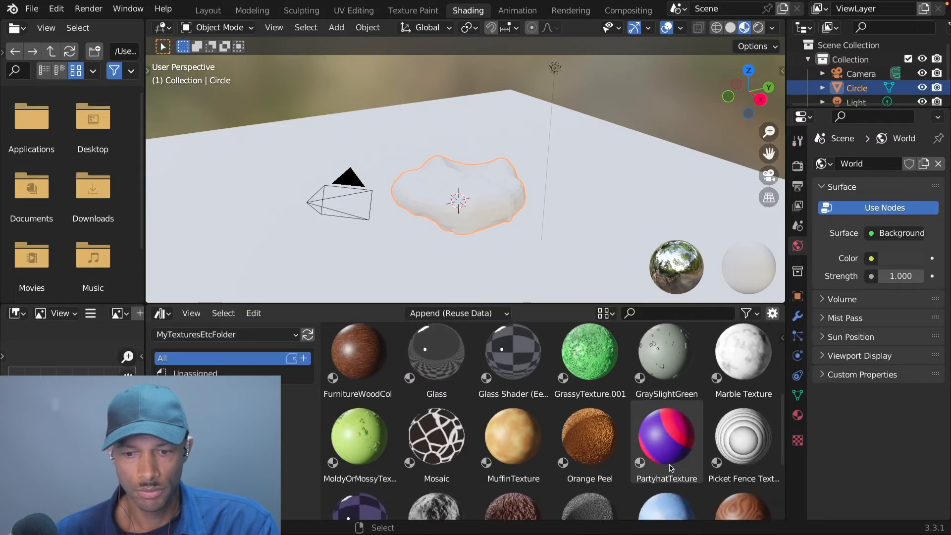
scroll(669, 469, "up", 6)
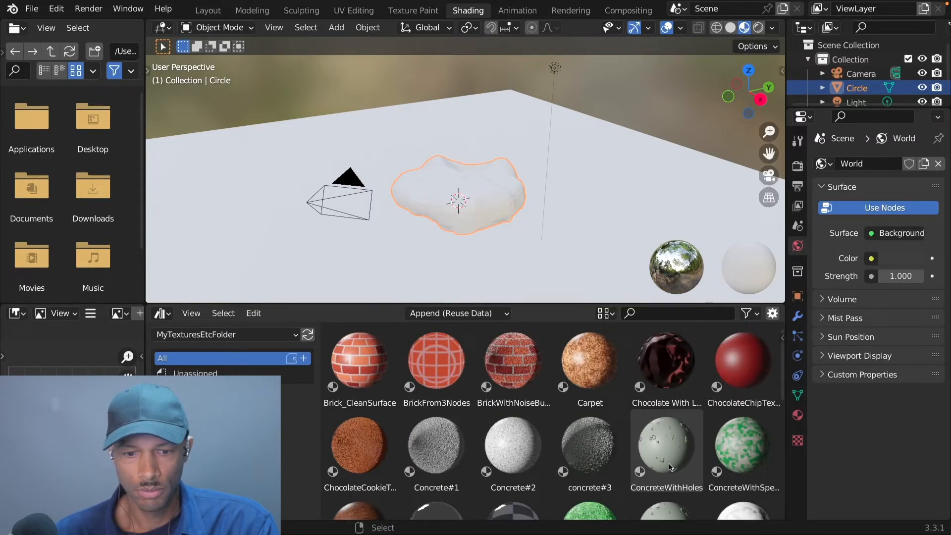
scroll(669, 467, "down", 2)
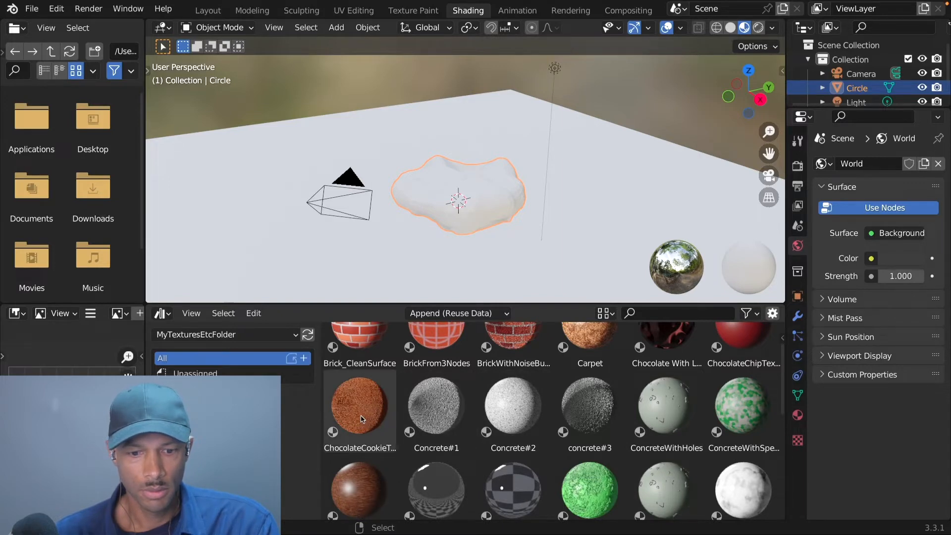
left_click_drag(363, 419, 462, 202)
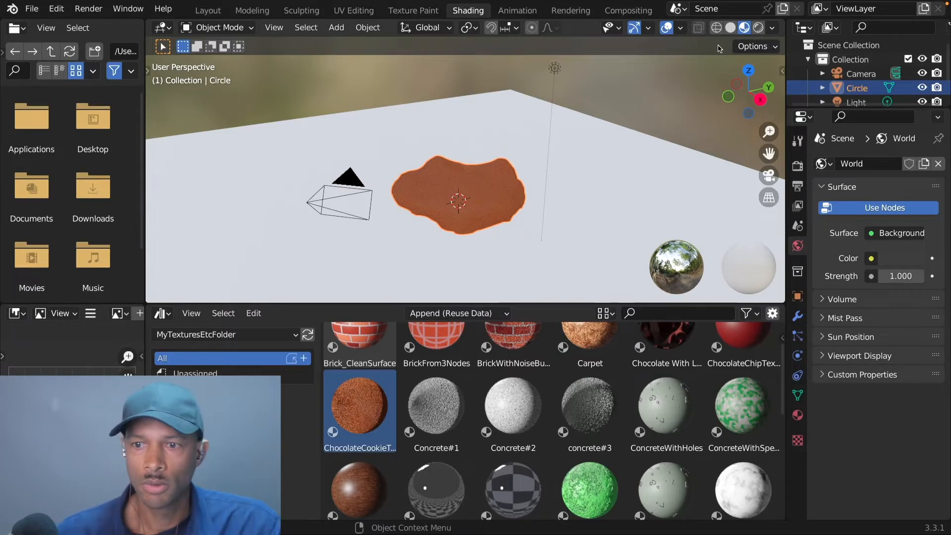
Switch the 3D viewport to rendered shading and examine the textured disc from the front and above
left_click(759, 28)
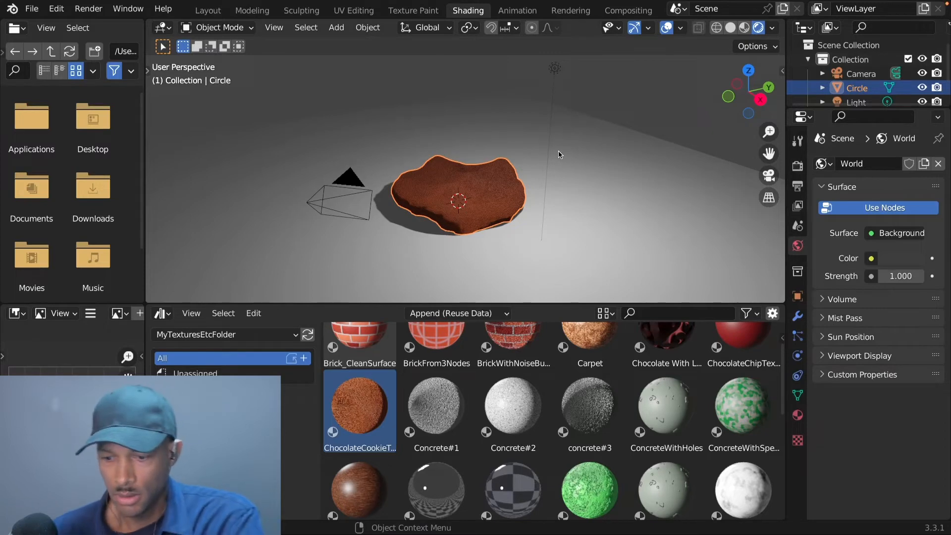
key("KP_1")
middle_click_drag(526, 123, 541, 165)
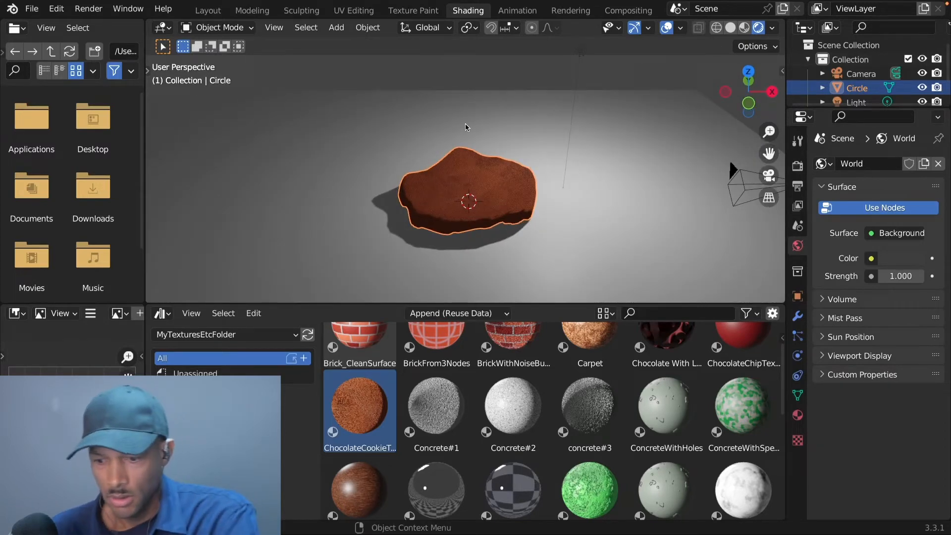
In top view, place the 3D cursor just beyond the disc's far +Y edge and add an Area light there
key("KP_7")
right_click(467, 76)
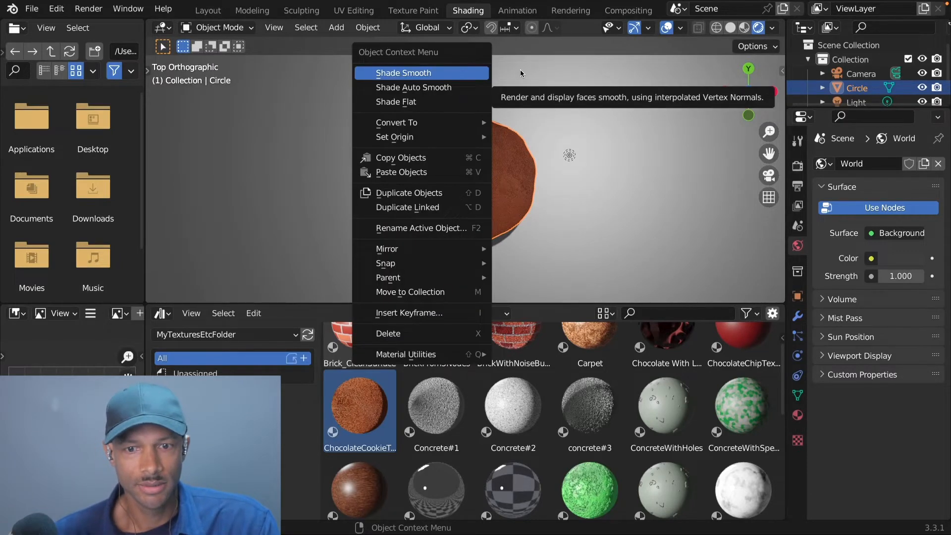
left_click(484, 74)
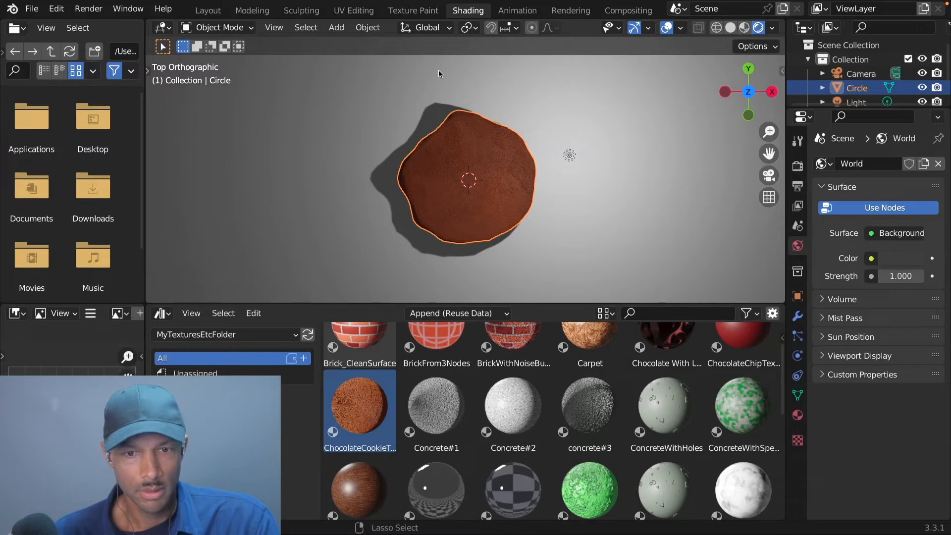
right_click(484, 76, "shift")
key("shift+a")
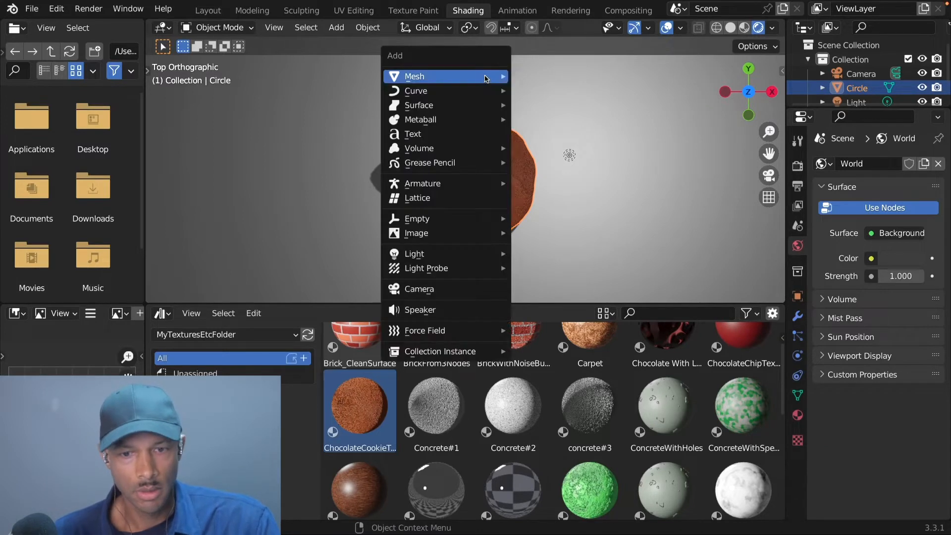
mouse_move(457, 249)
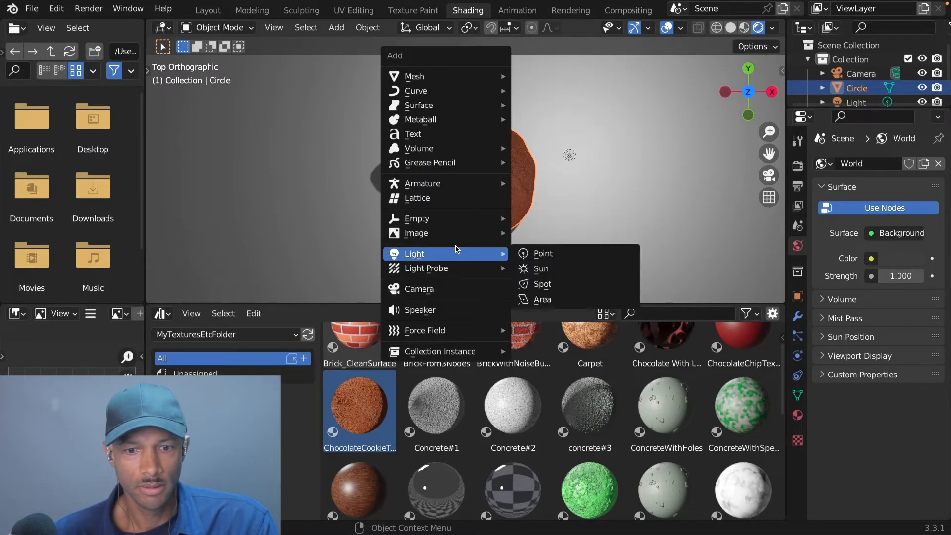
left_click(558, 301)
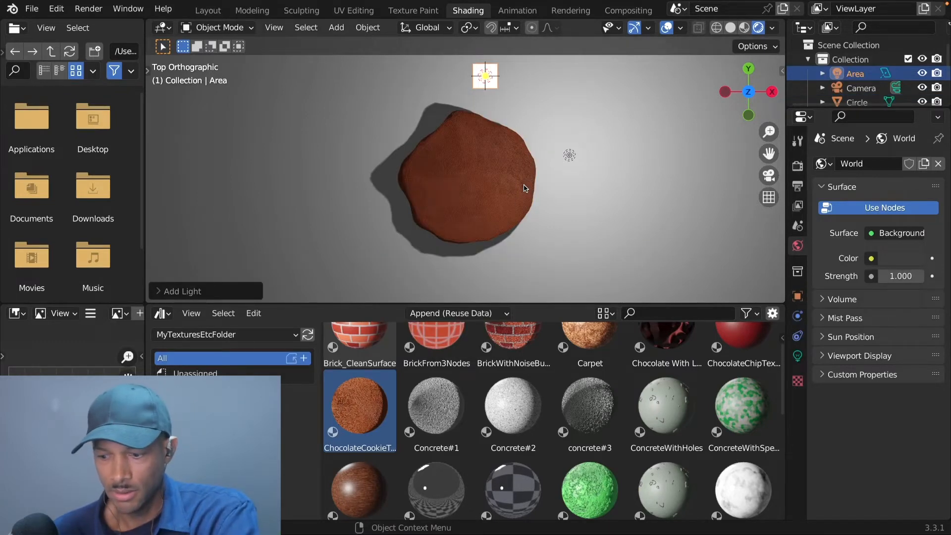
In right view, raise the area light about 5 m along the global Z axis and tilt it toward the disc
key("KP_3")
key("g")
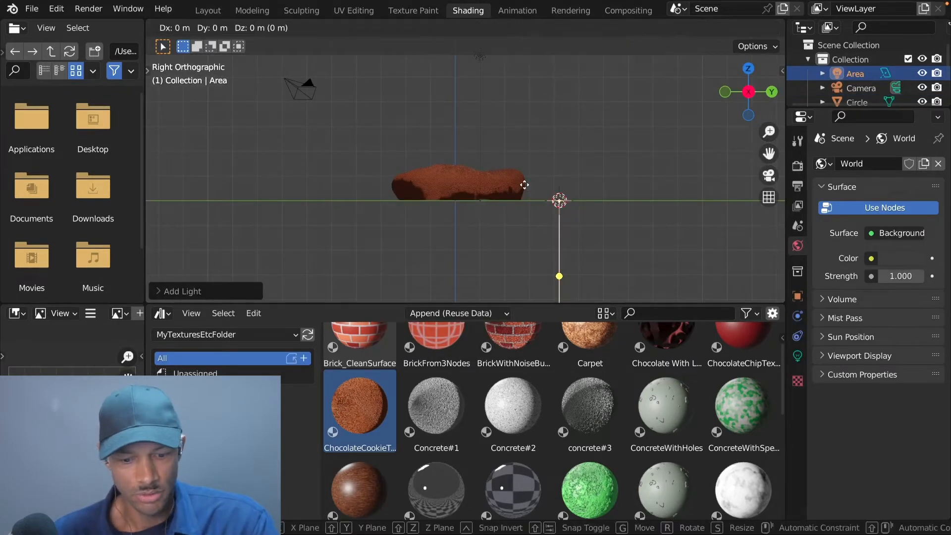
key("z")
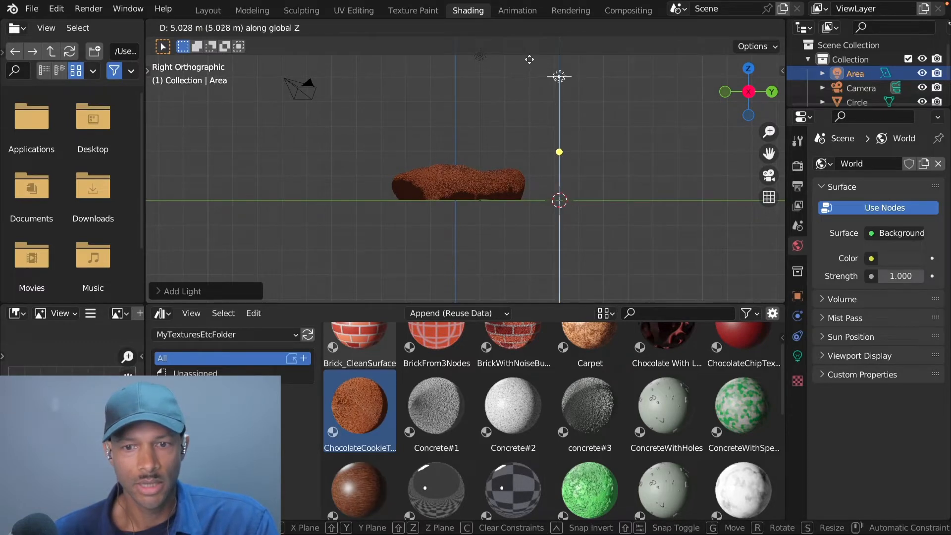
left_click(533, 57)
key("r")
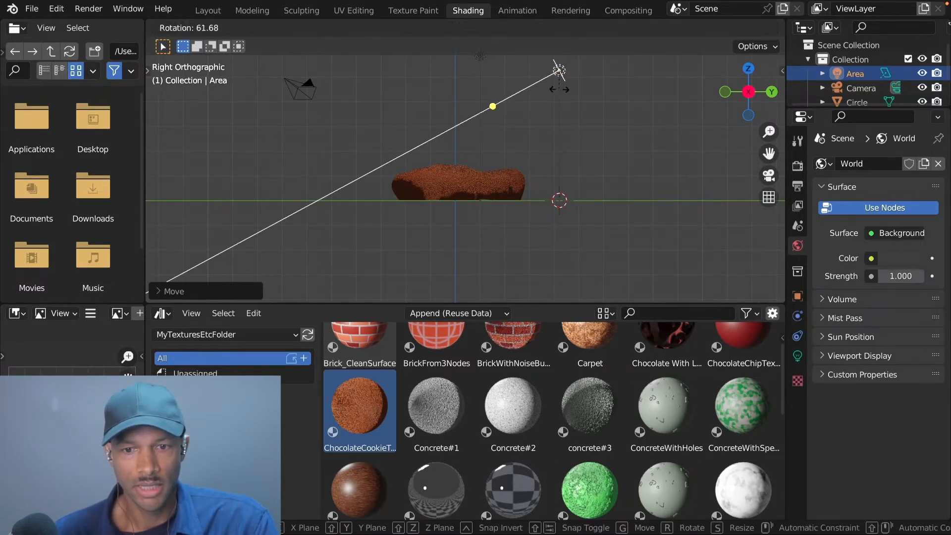
left_click(576, 97)
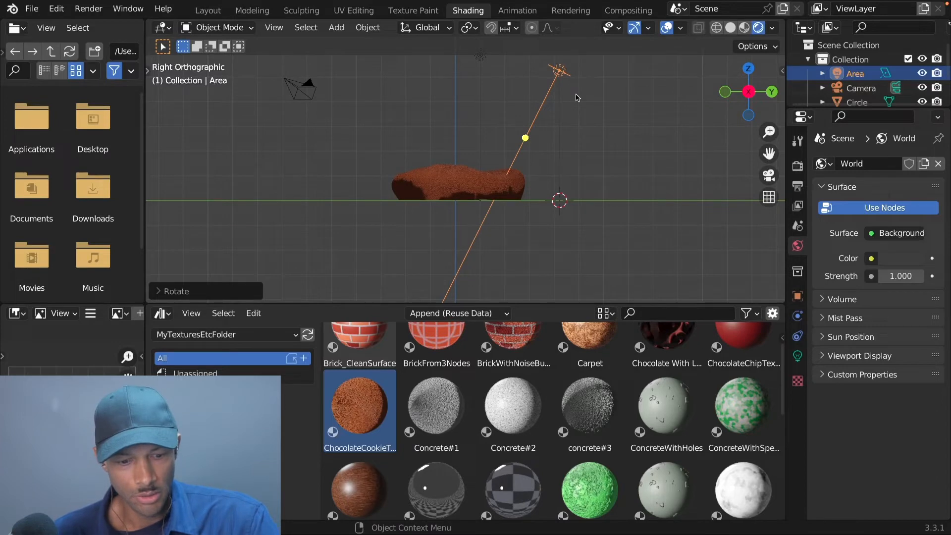
Duplicate the area light, move the copy along Y to above the disc's middle, and rotate it about -13°
key("shift+d")
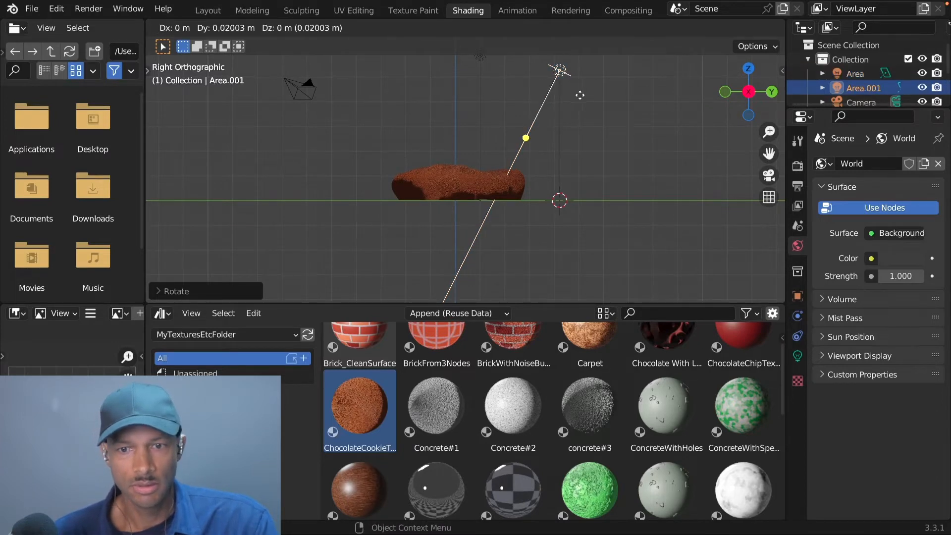
right_click(612, 104)
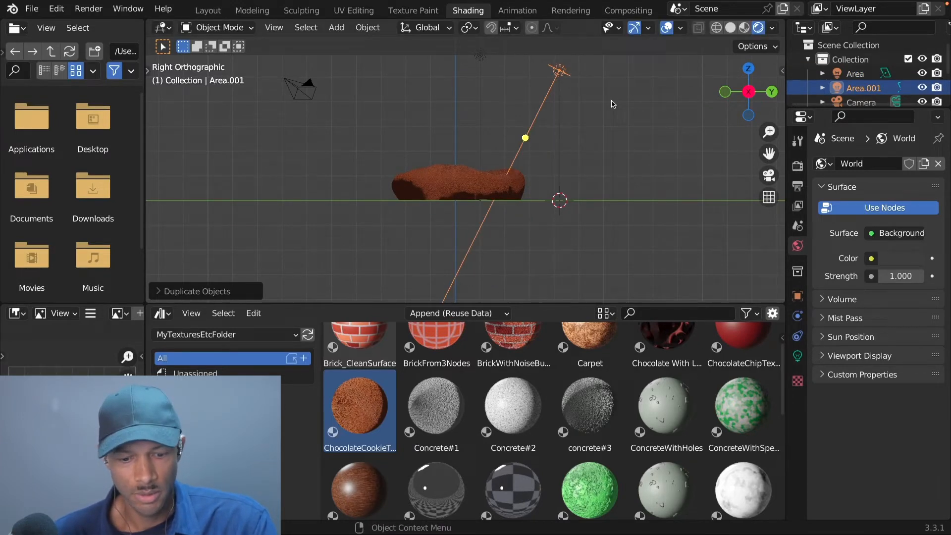
key("g")
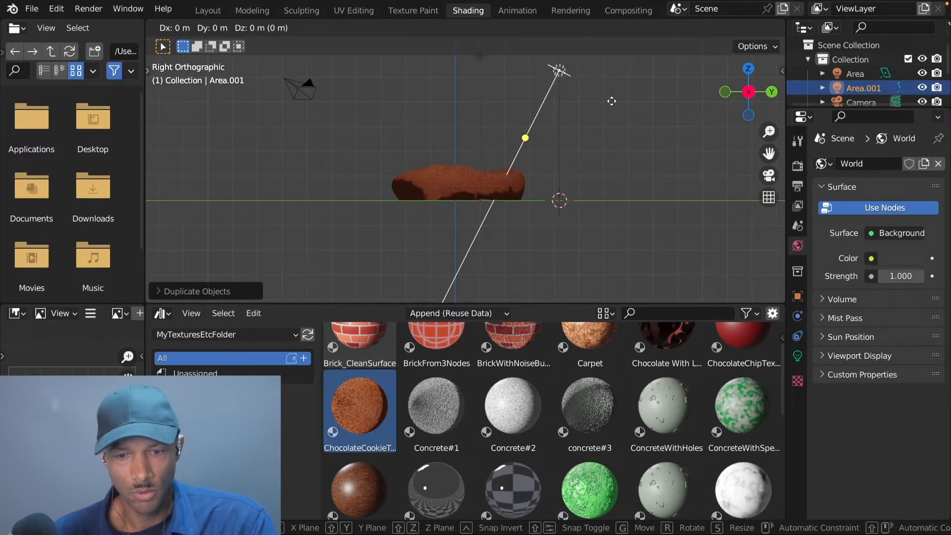
key("y")
left_click(529, 94)
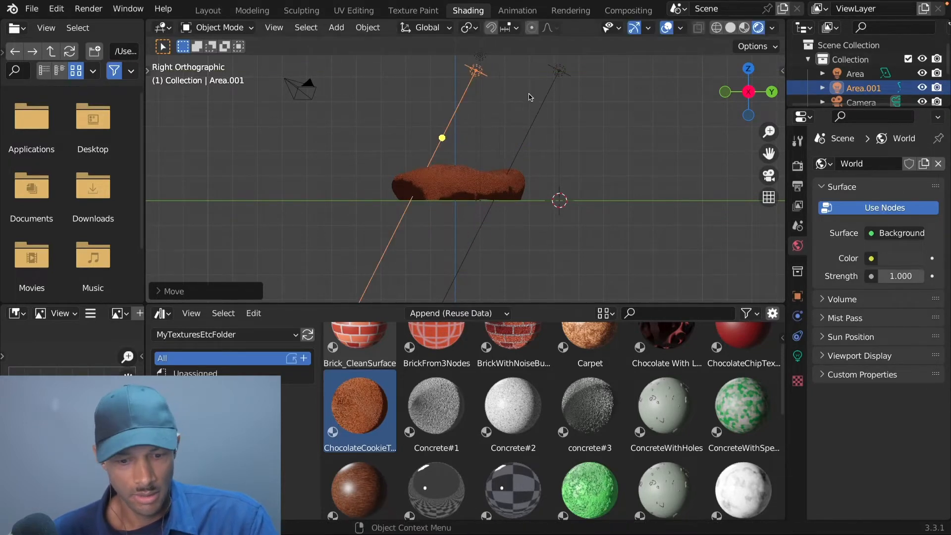
key("r")
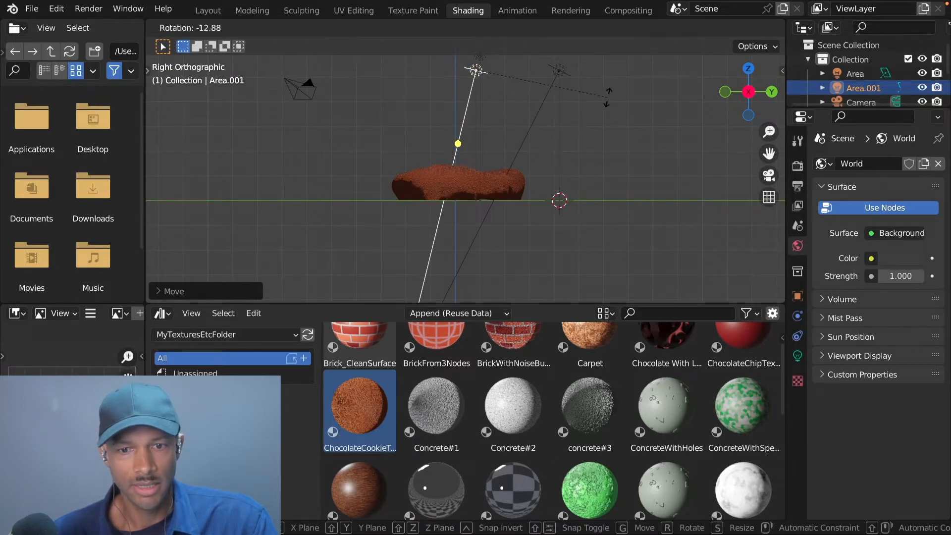
left_click(616, 102)
Duplicate the middle area light, move the copy along Y past the disc's near side, and rotate it to aim inward at the disc
key("shift+d")
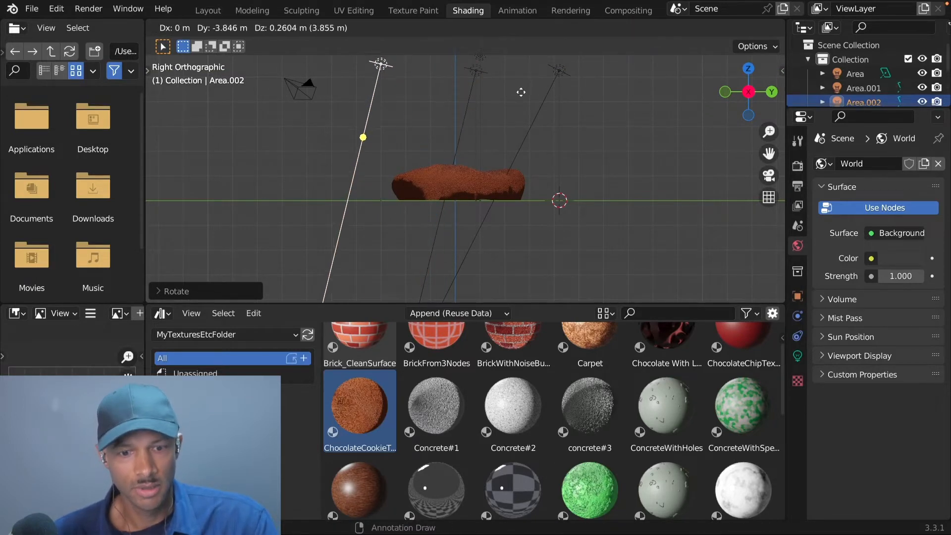
right_click(521, 92)
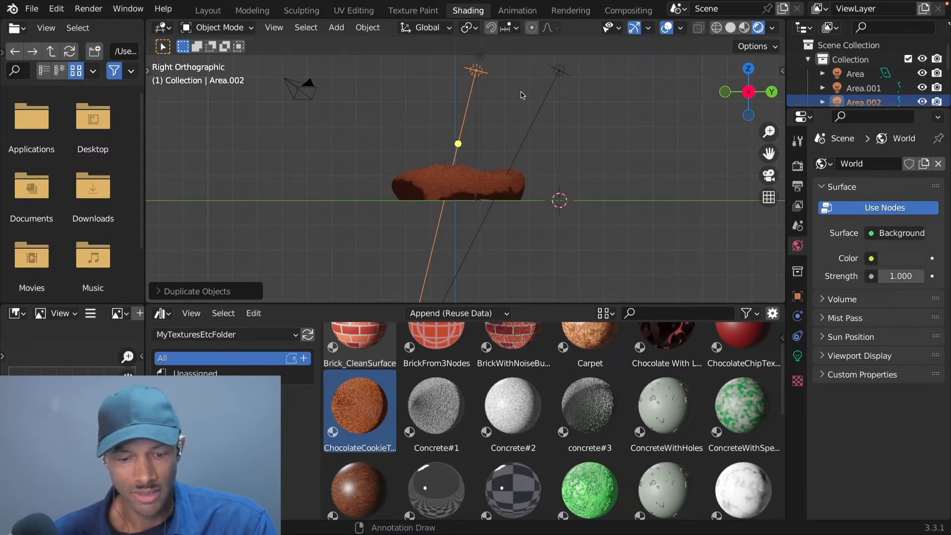
key("g")
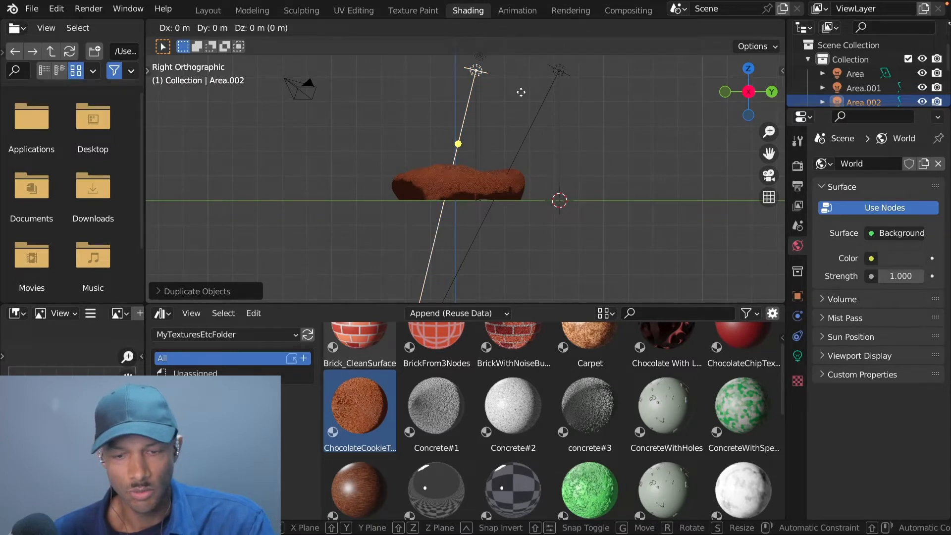
key("y")
left_click(424, 86)
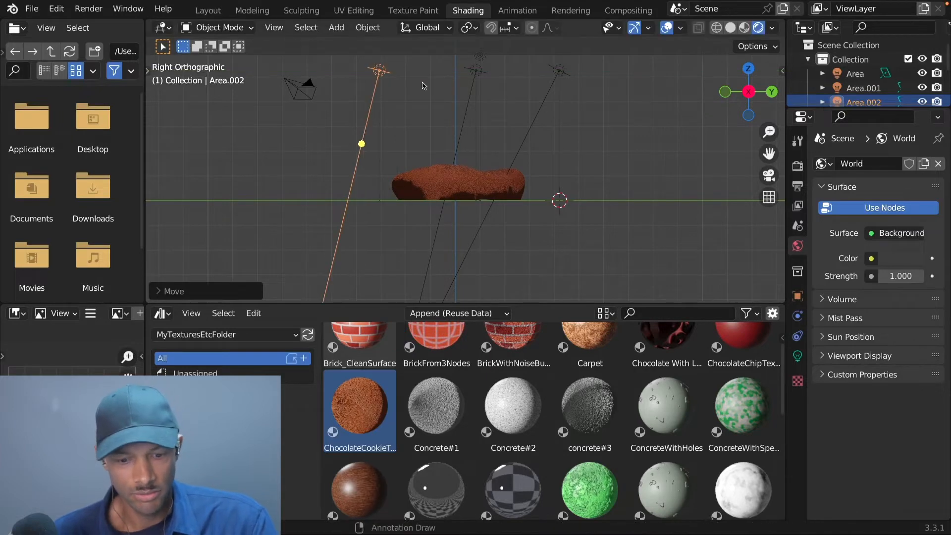
key("r")
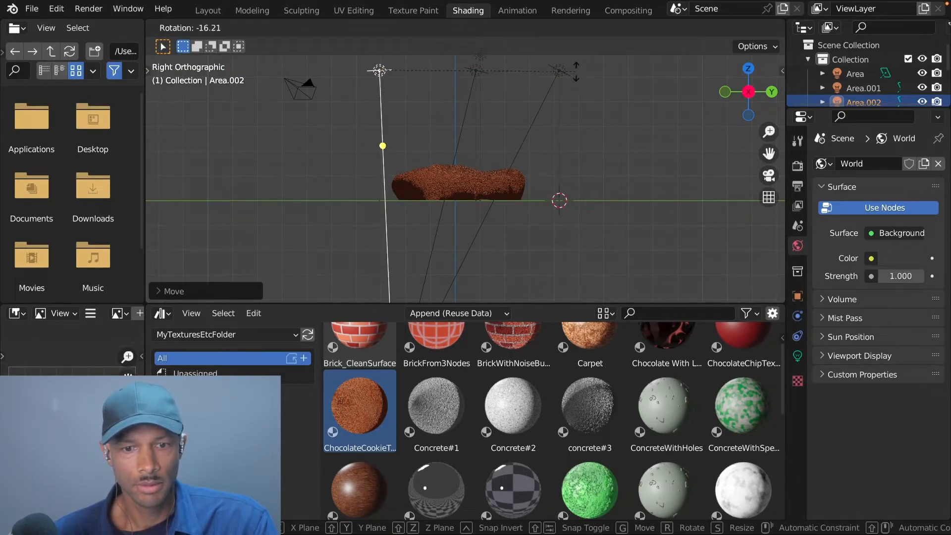
left_click(605, 63)
key("r")
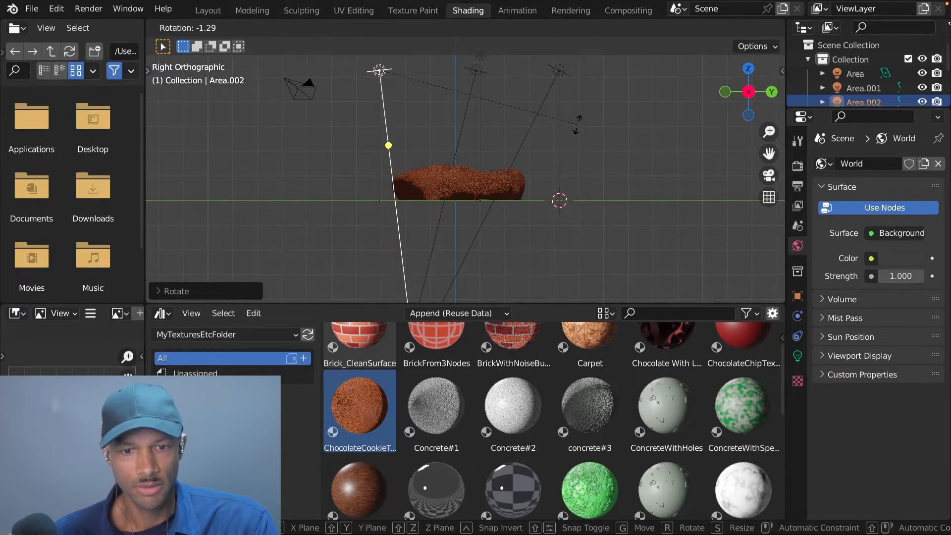
left_click(597, 96)
Select the disc, bring its material up in the Shader Editor, and brighten the Principled BSDF base color to a value of about 0.643
key("alt+r")
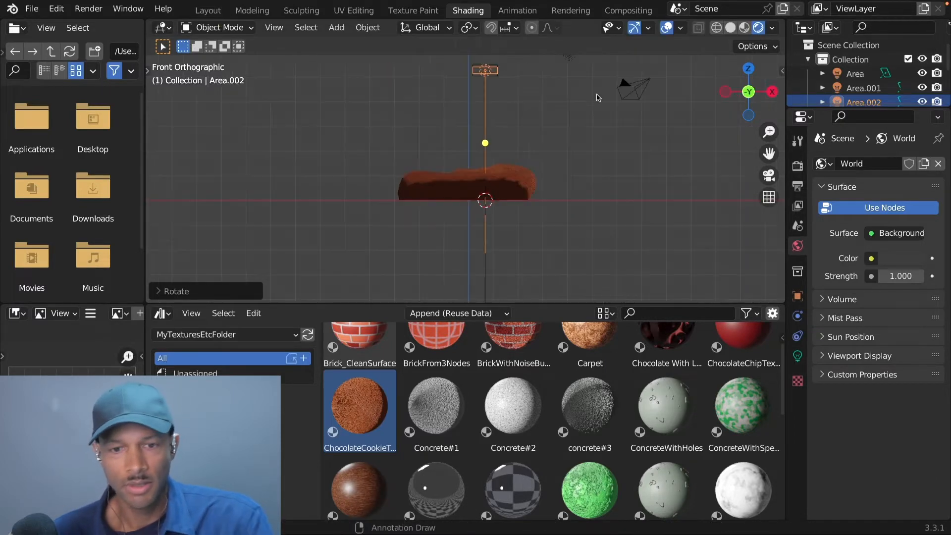
middle_click_drag(573, 121, 445, 192)
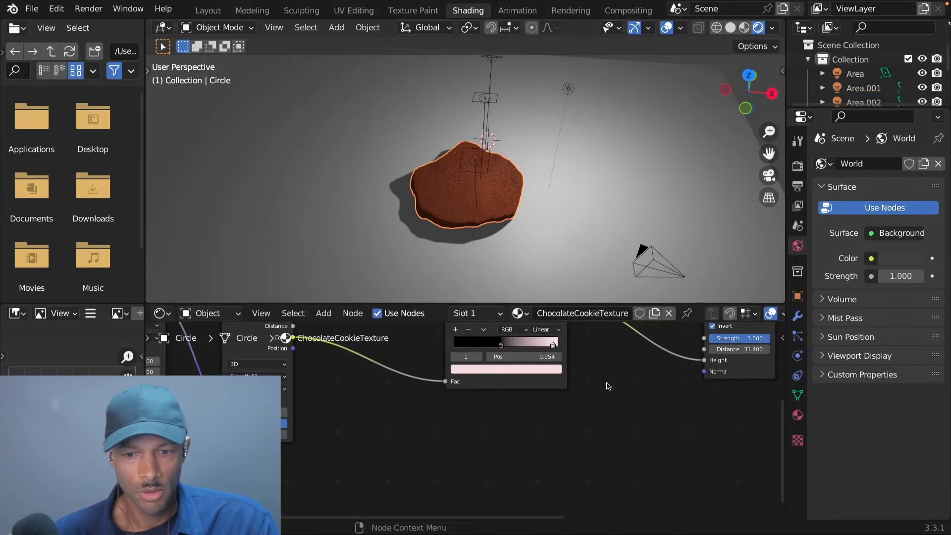
middle_click_drag(607, 385, 714, 505)
scroll(598, 467, "up", 1)
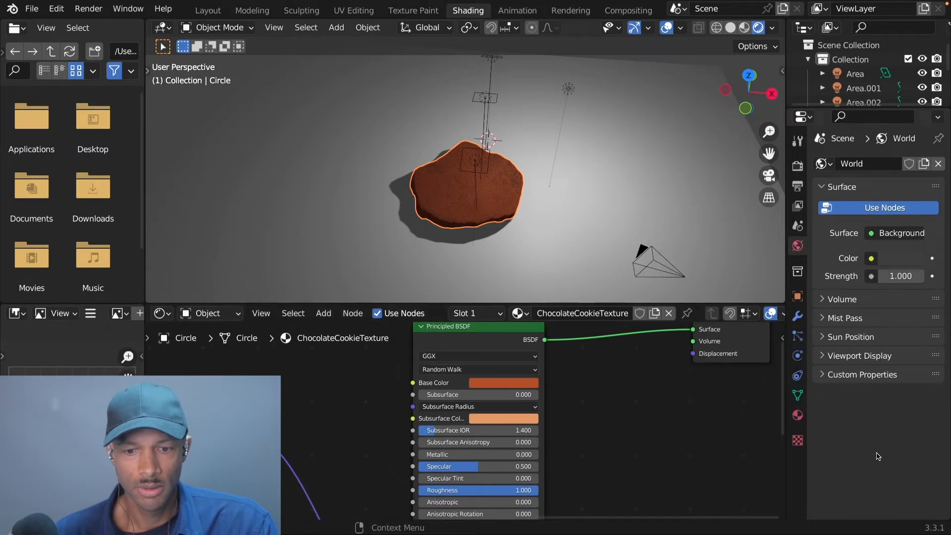
left_click(500, 384)
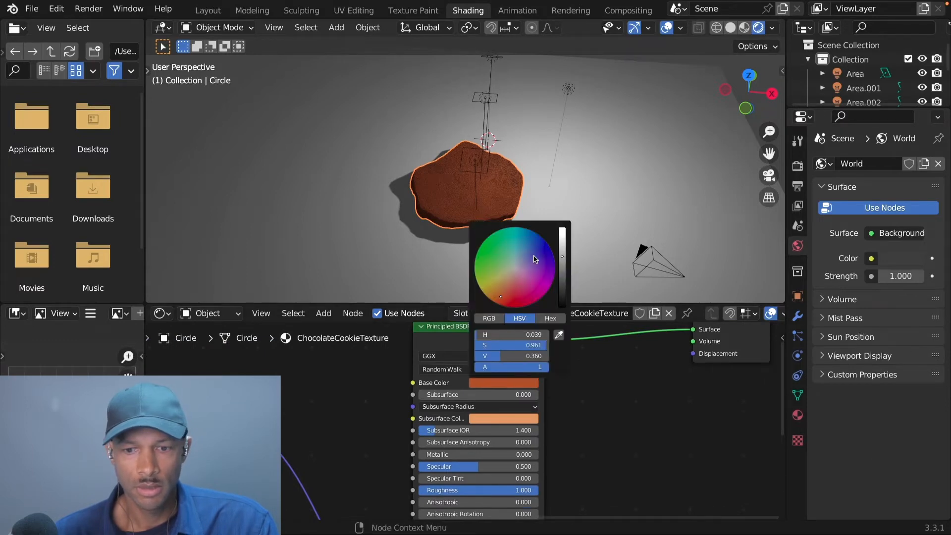
left_click(564, 242)
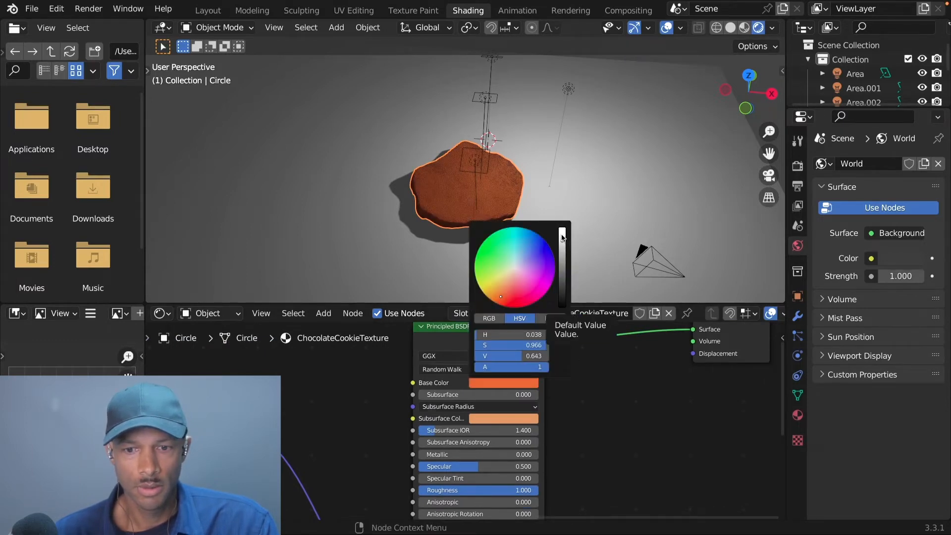
Brighten the disc material's Principled BSDF base color further by raising its HSV value
left_click(563, 238)
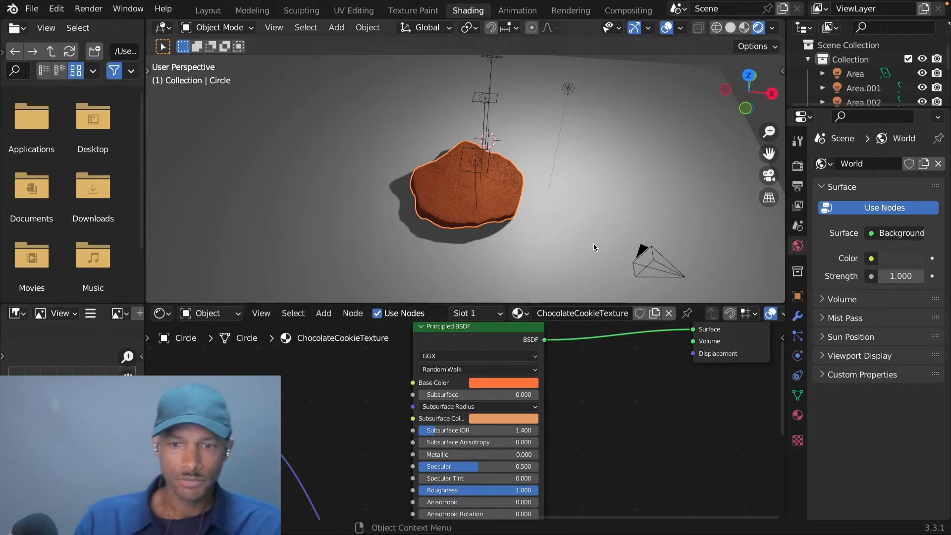
Place the 3D cursor on the ground plane beside the disc and add an ico sphere there
middle_click_drag(601, 237, 616, 248)
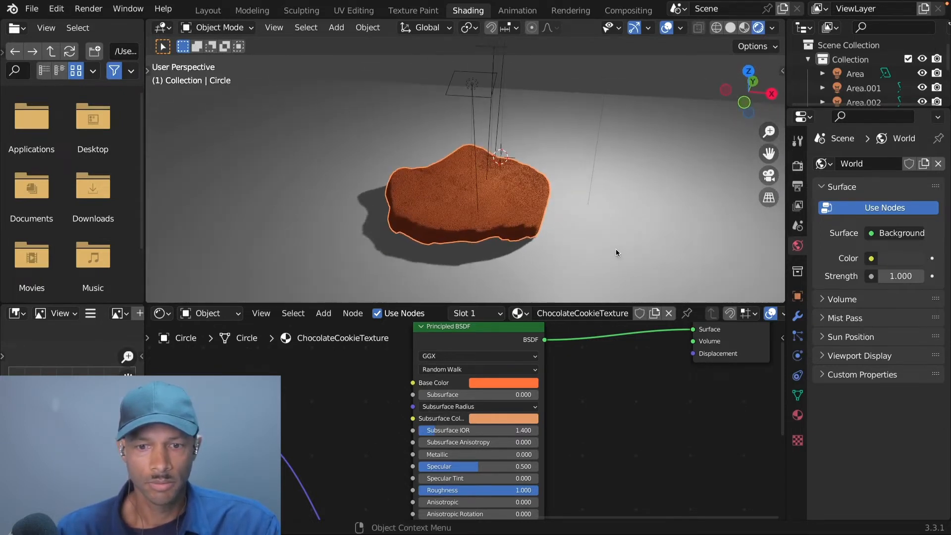
right_click(625, 201, "shift")
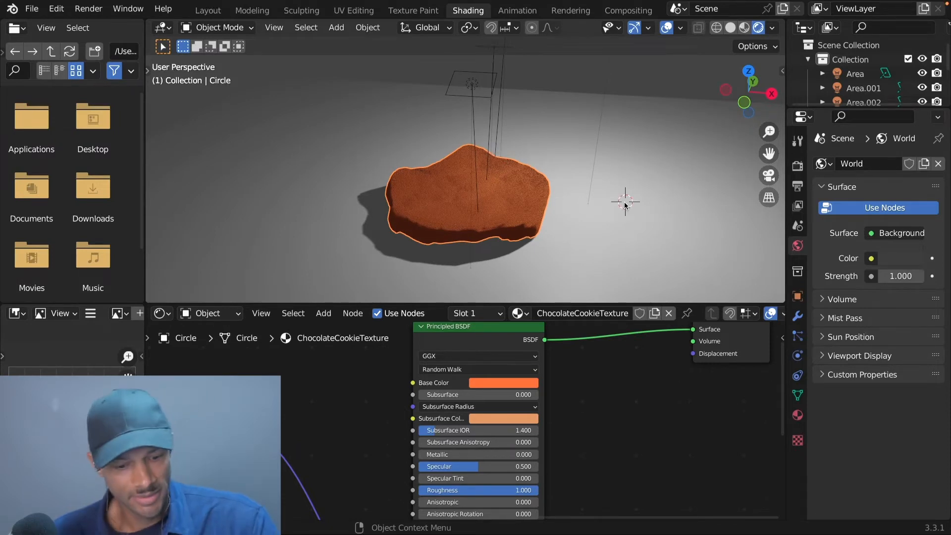
key("shift+a")
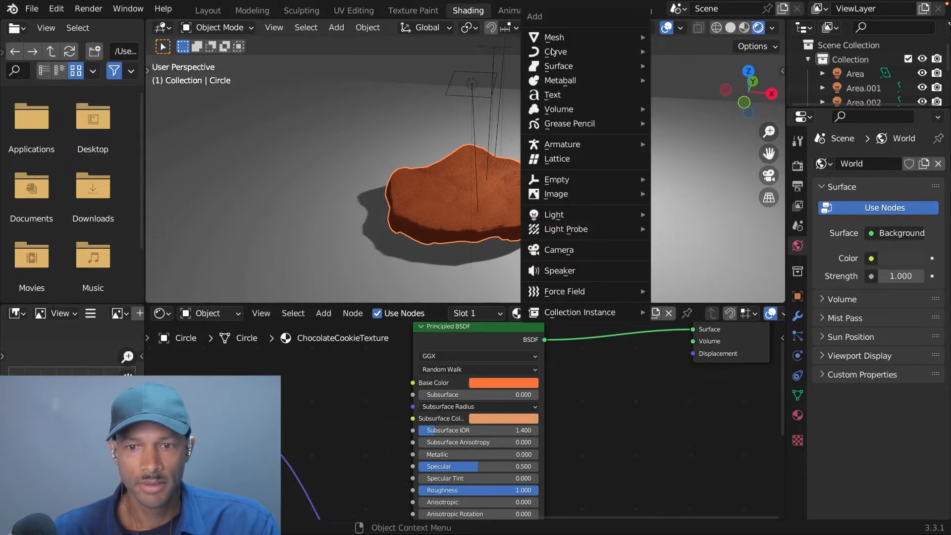
mouse_move(554, 40)
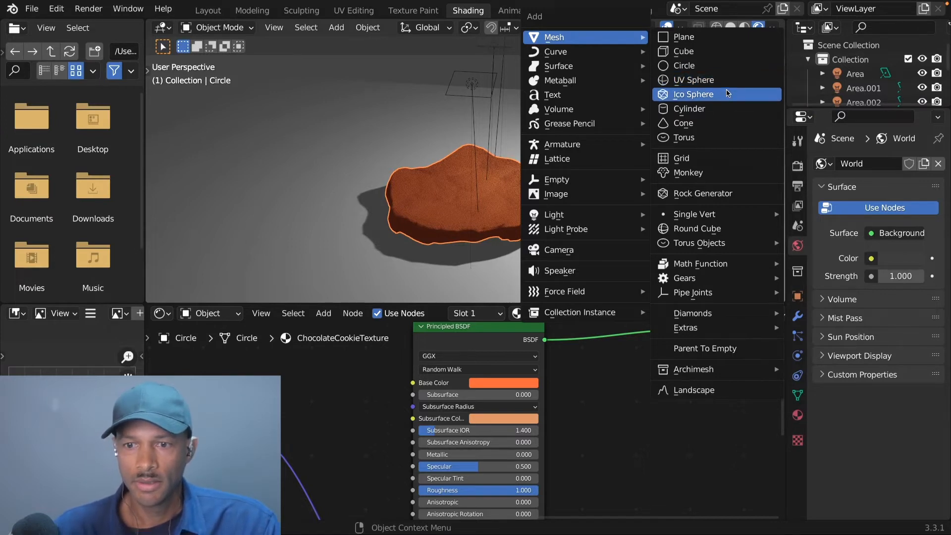
left_click(726, 95)
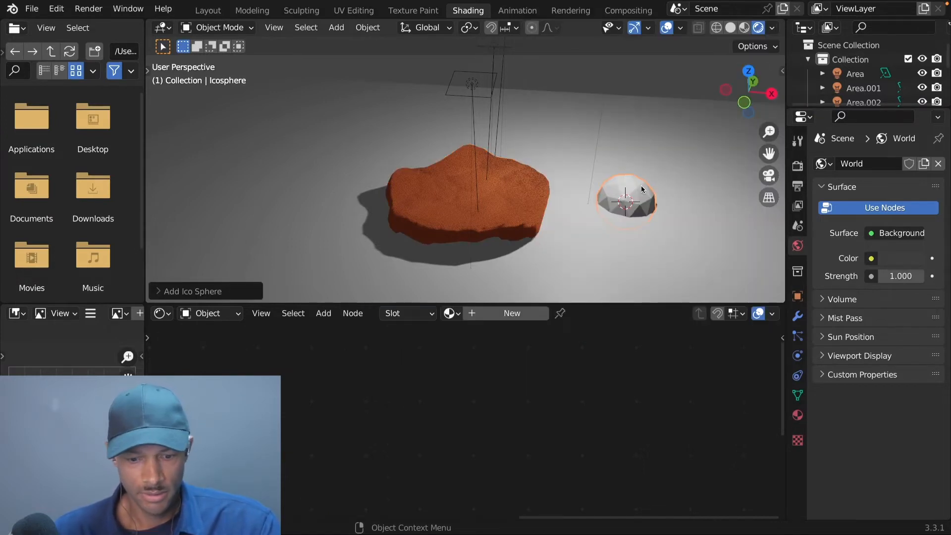
Raise the ico sphere along the global Z axis above the ground plane and scale it down
key("g")
key("z")
left_click(529, 244)
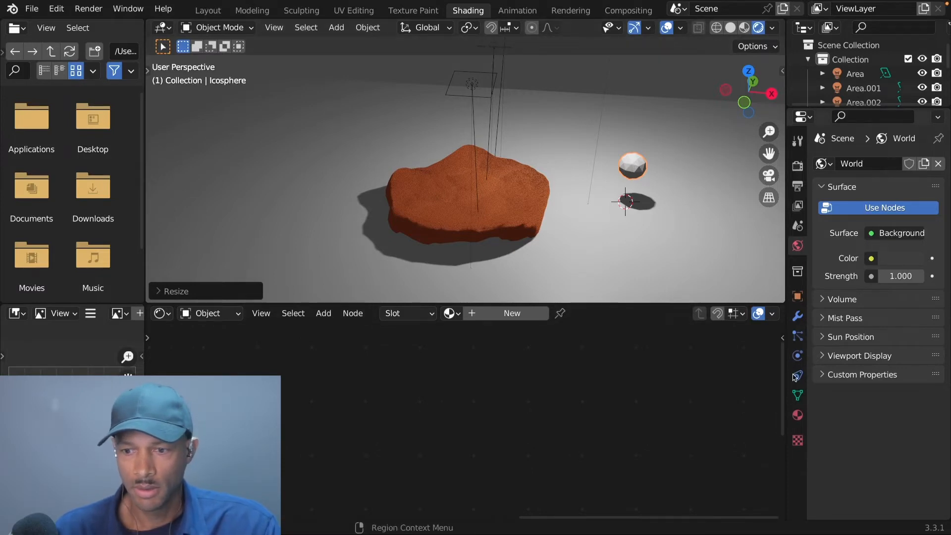
Add a Displace modifier to the ico sphere and give it a new texture of type Clouds
left_click(796, 316)
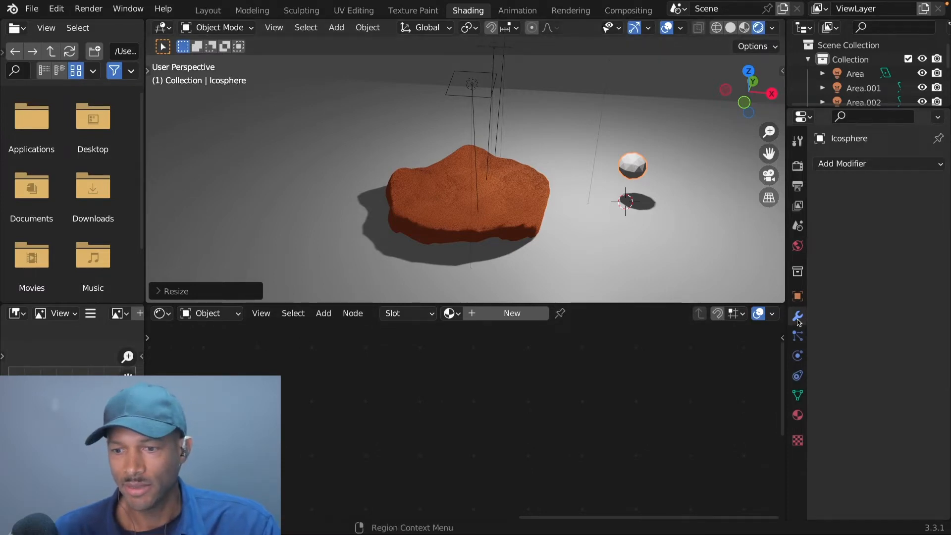
left_click(873, 164)
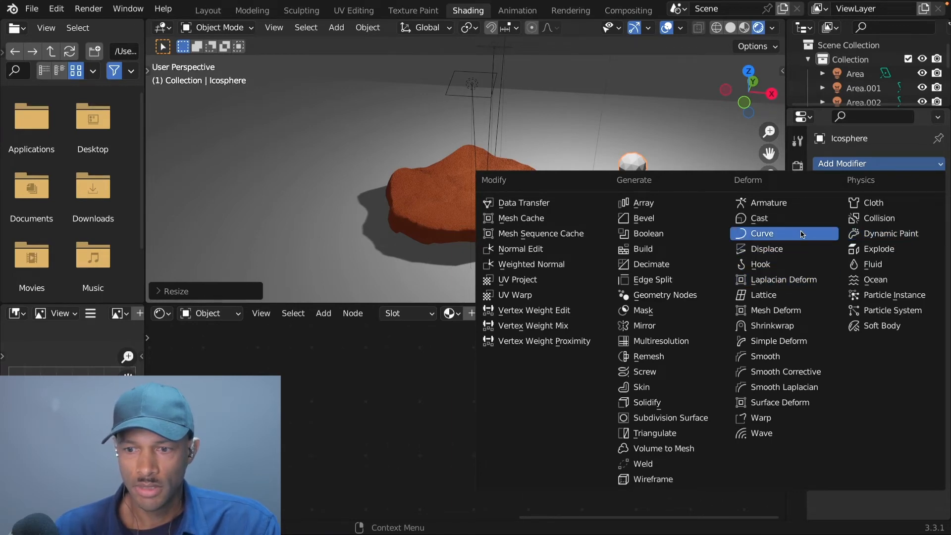
left_click(800, 249)
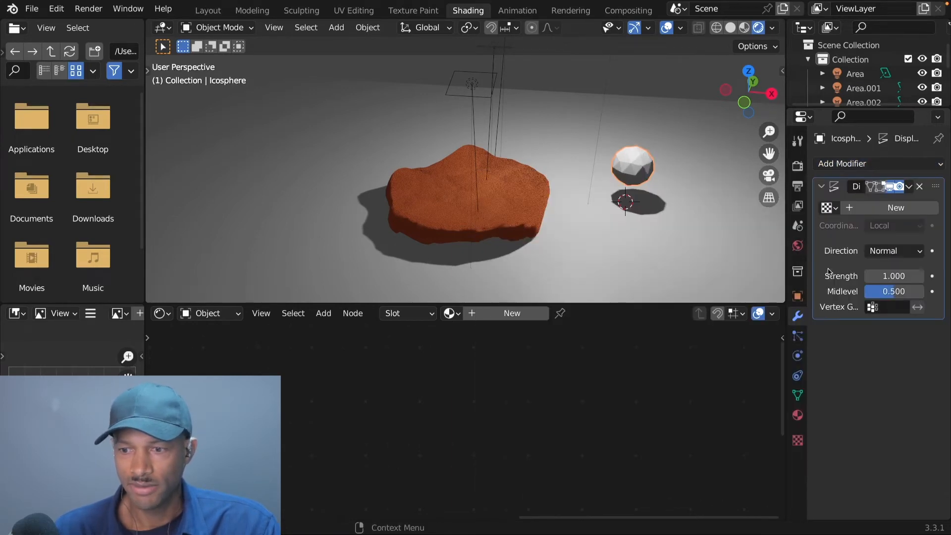
left_click(897, 213)
left_click(935, 208)
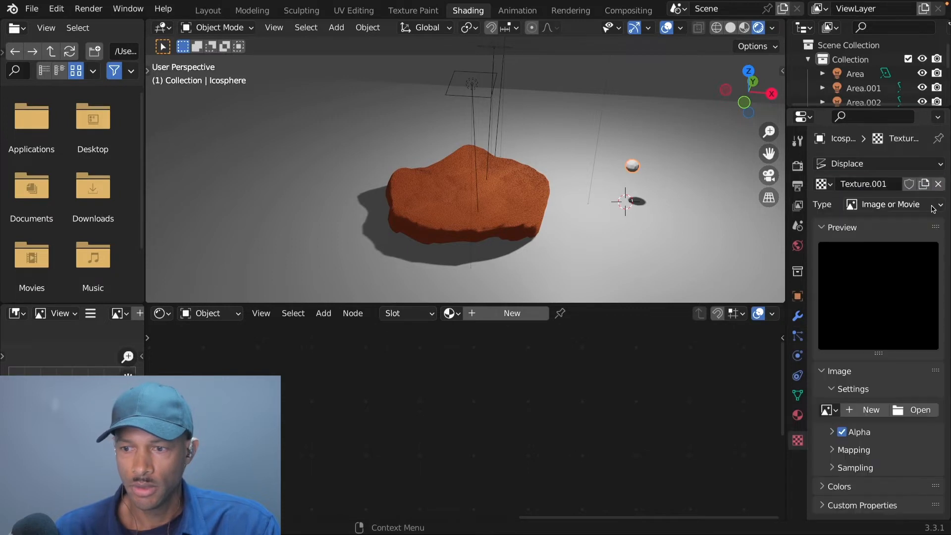
left_click(930, 207)
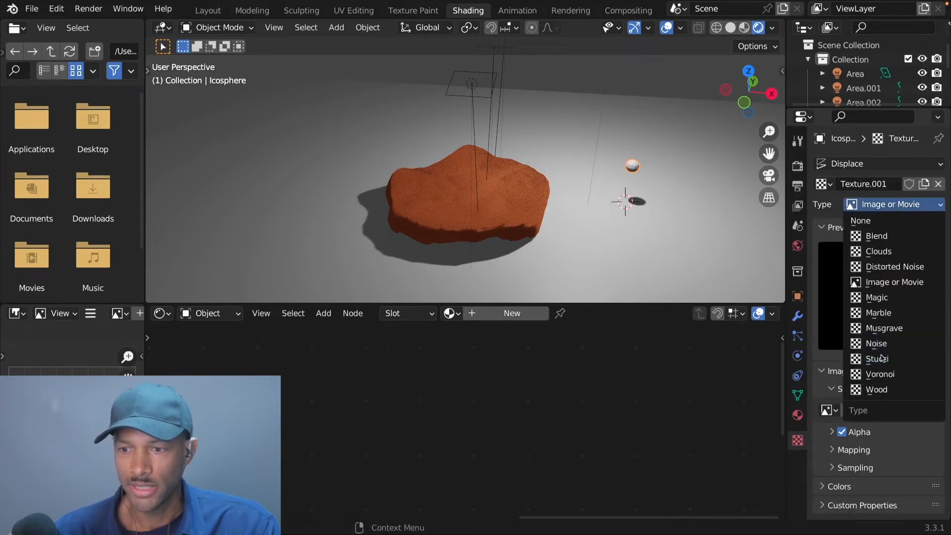
left_click(884, 251)
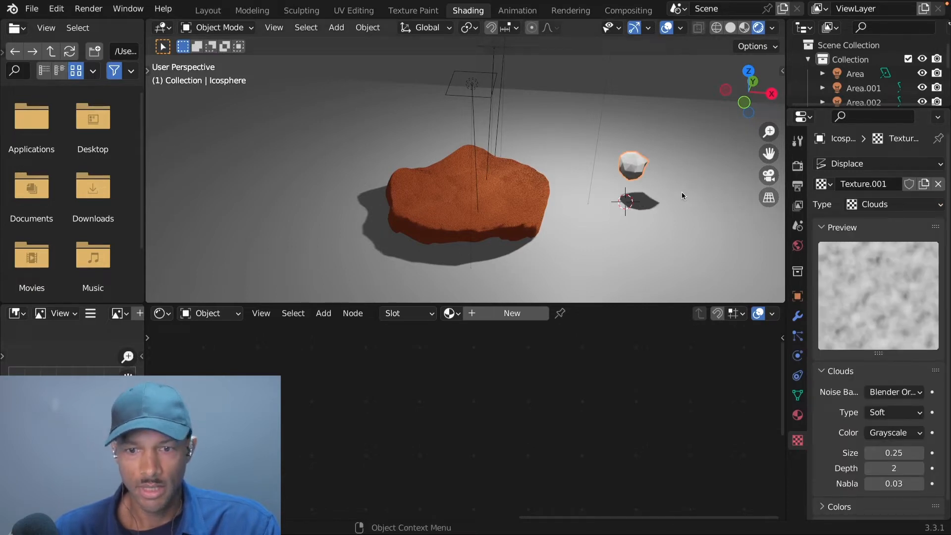
Scale the displaced ico sphere down to chocolate-chip size and shade it smooth
key("s")
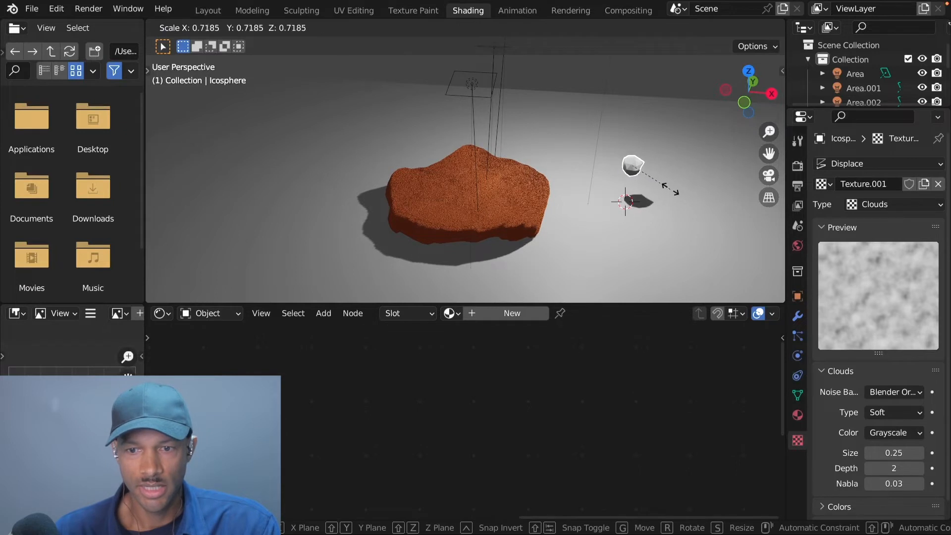
left_click(689, 192)
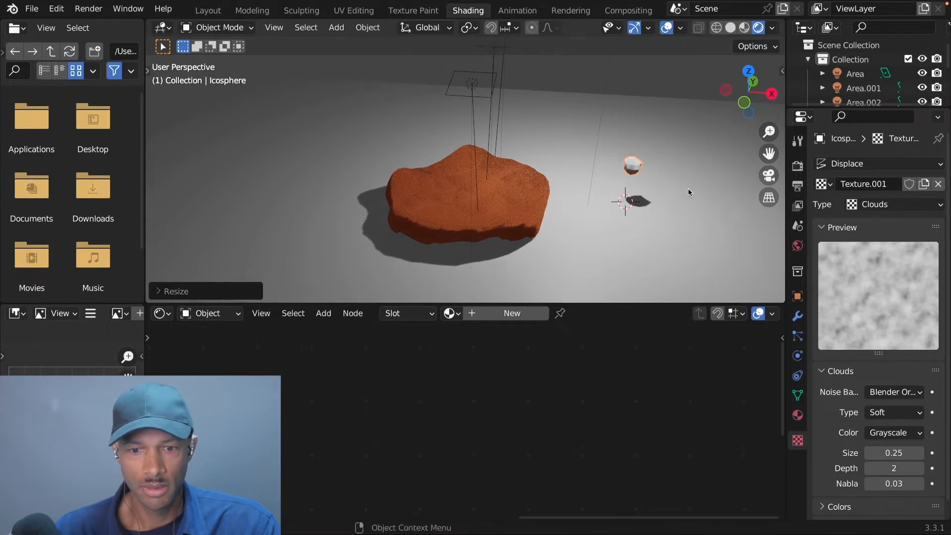
right_click(644, 169)
left_click(634, 181)
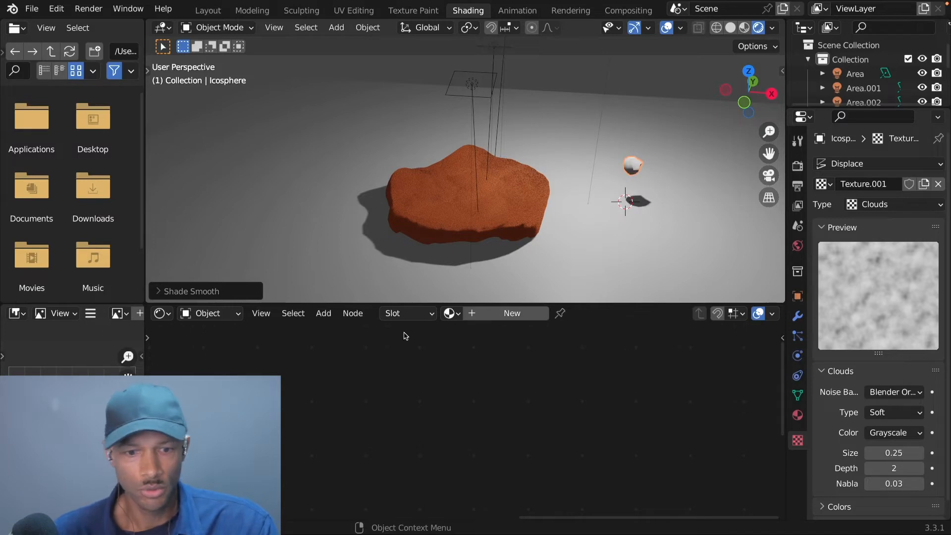
Switch the Shader Editor area to the Asset Browser and apply the chocolate chip material to the ico sphere
left_click(167, 318)
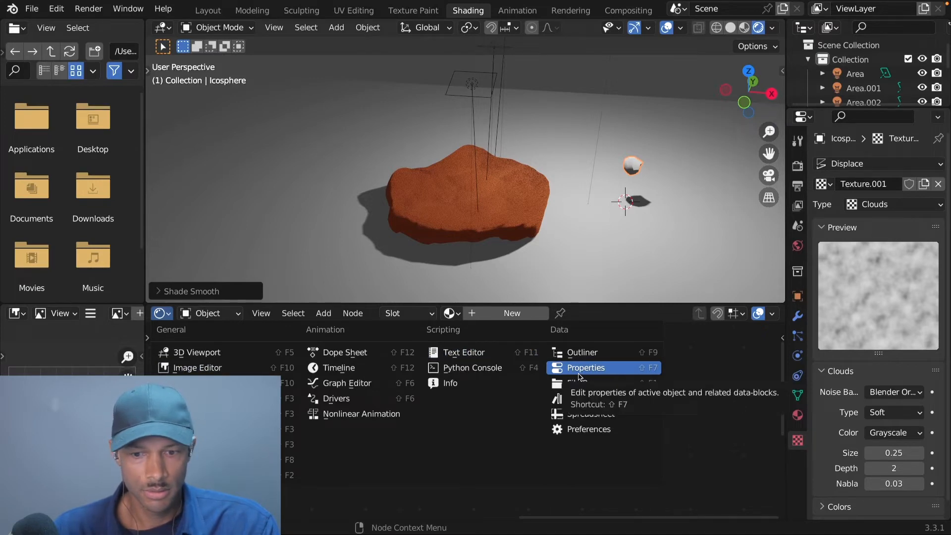
left_click(592, 400)
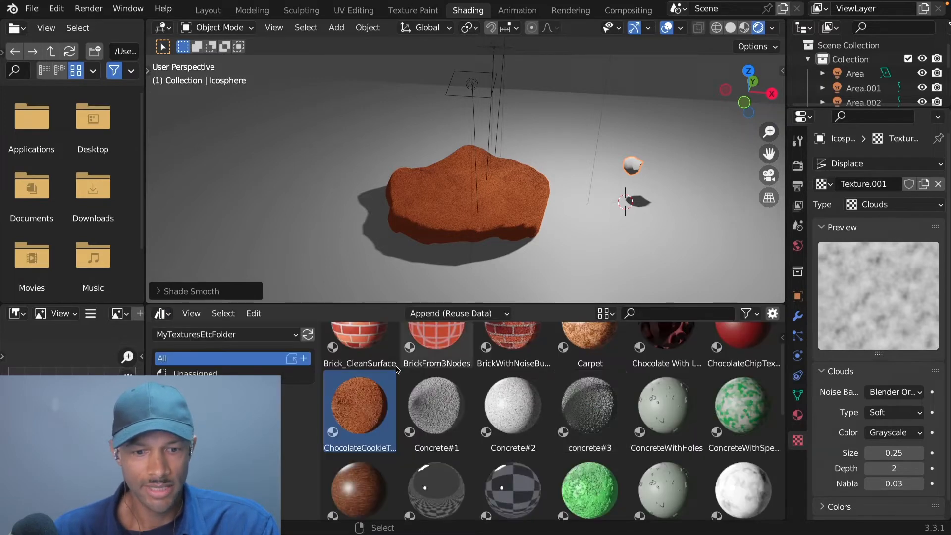
scroll(704, 347, "up", 2)
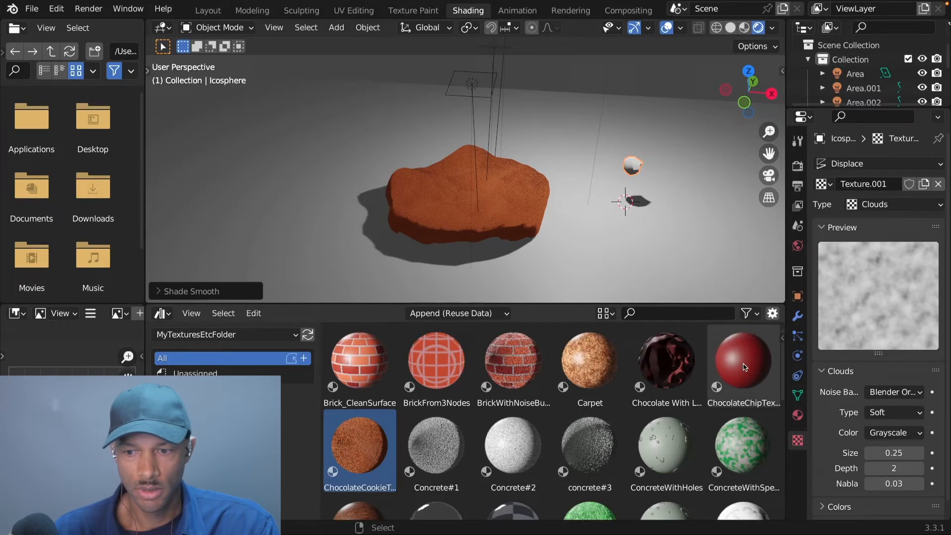
left_click_drag(744, 367, 633, 169)
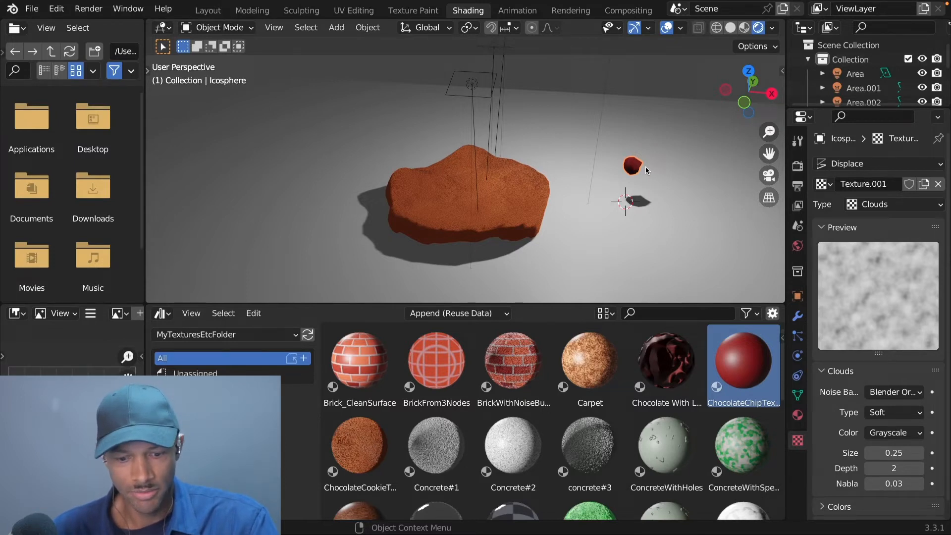
Move the chip about -5.3 m along X over the disc and lower it along Z until it is embedded in the surface
key("g")
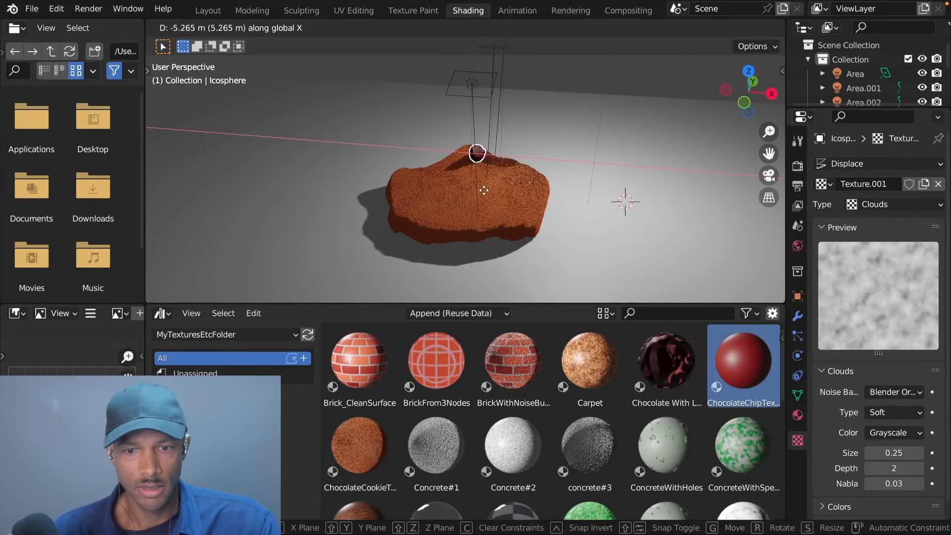
left_click(487, 155)
key("KP_7")
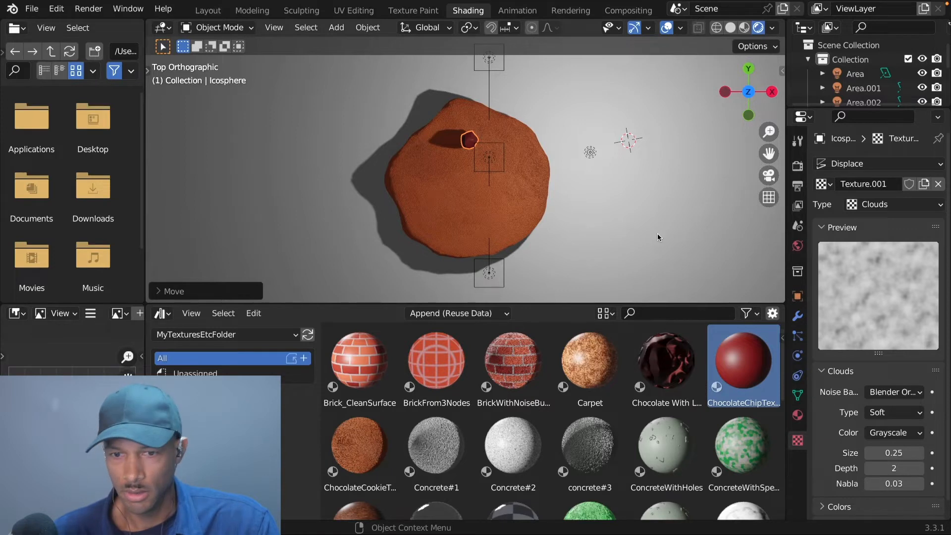
middle_click_drag(658, 233, 645, 168)
key("g")
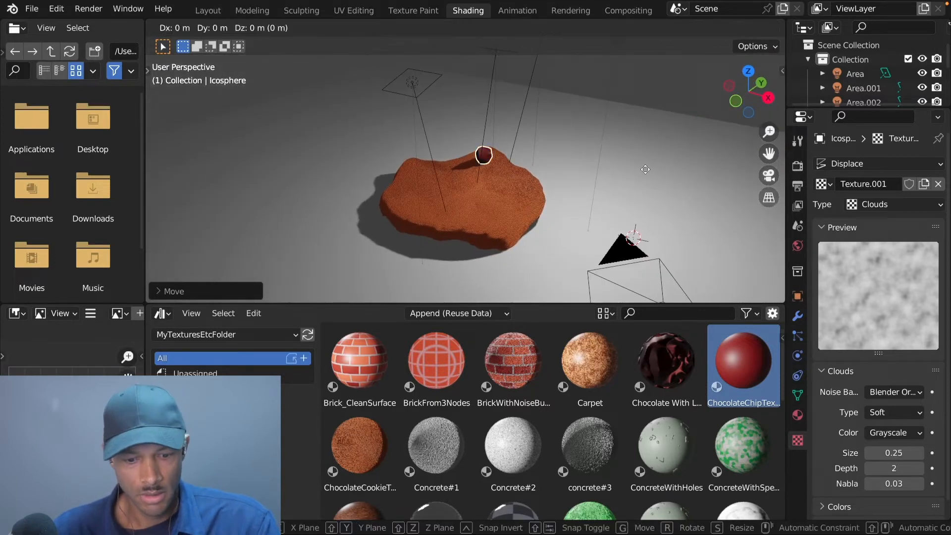
key("z")
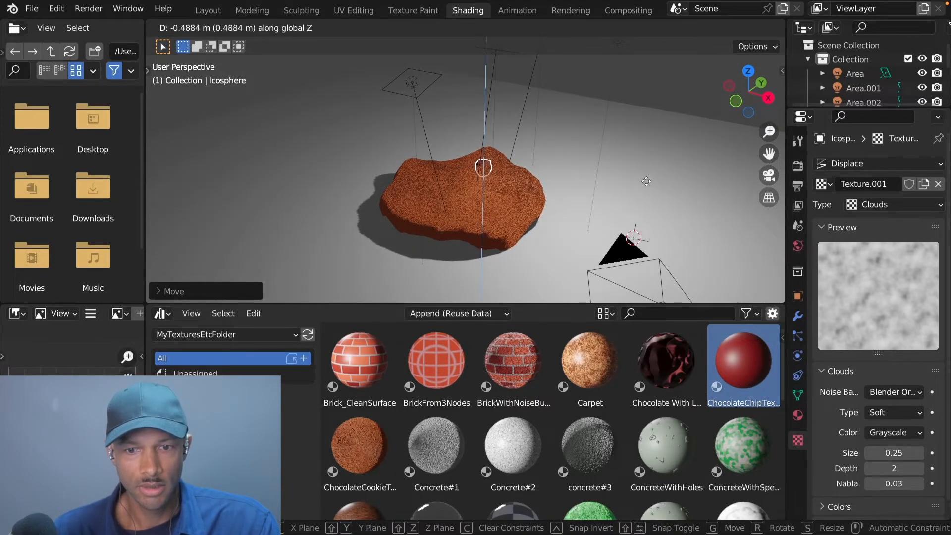
left_click(646, 182)
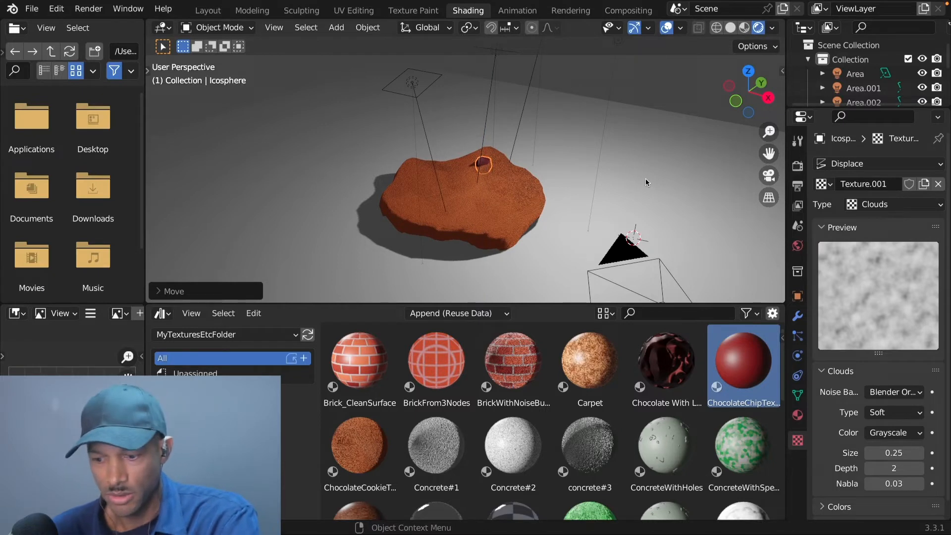
In top view, duplicate the chip to a spot left of the disc's center and lower the copy slightly along Z
key("KP_7")
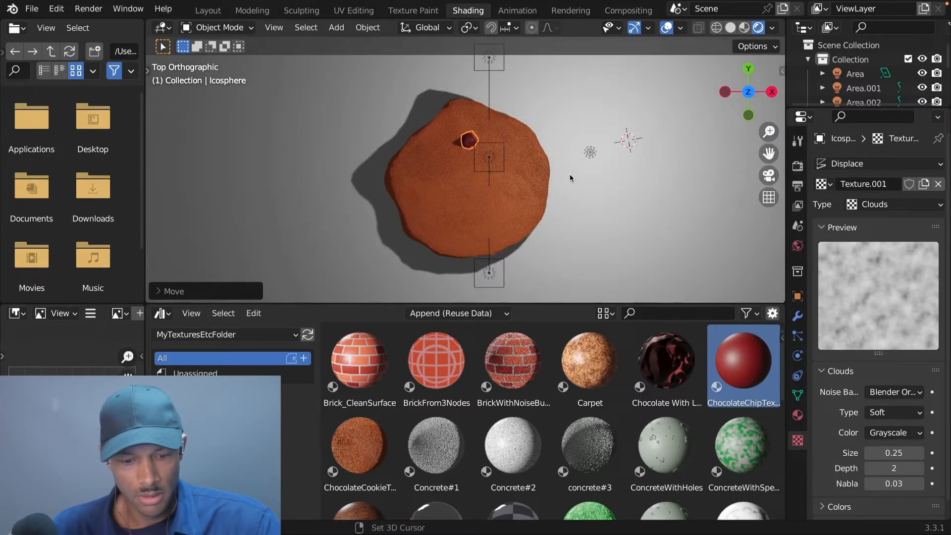
key("shift+d")
left_click(551, 221)
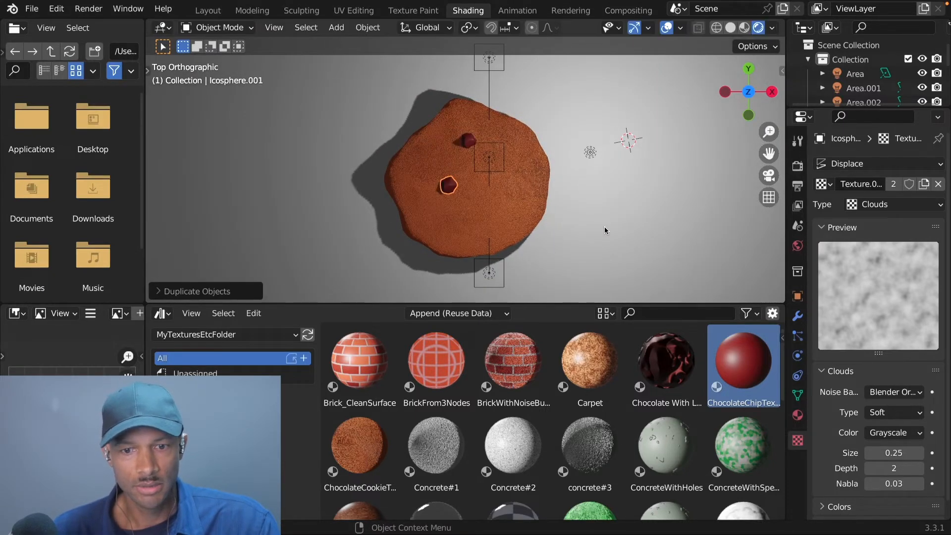
middle_click_drag(604, 226, 598, 139)
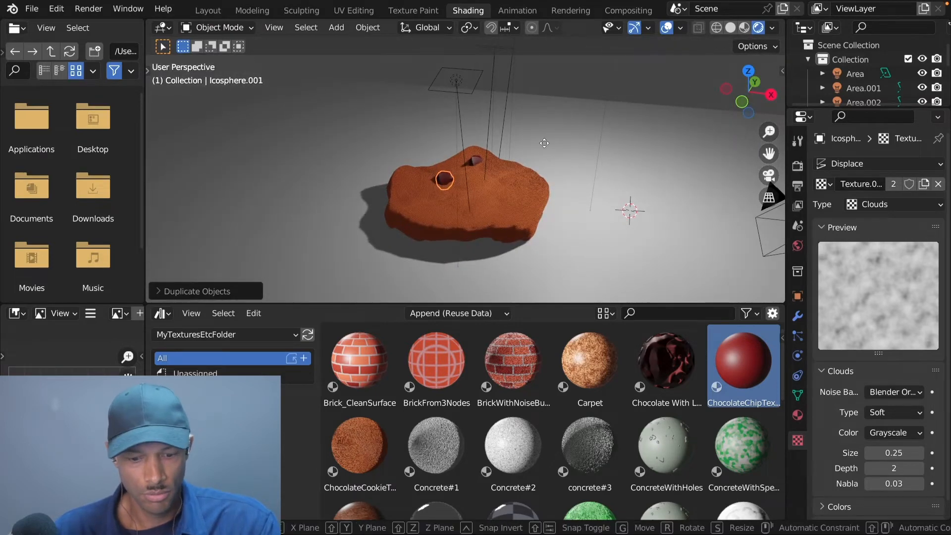
key("g")
key("z")
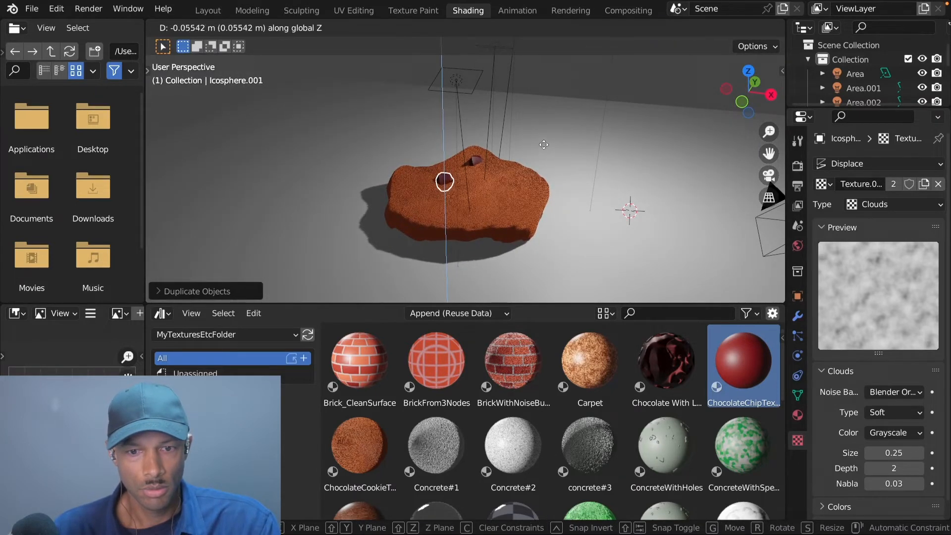
left_click(543, 144)
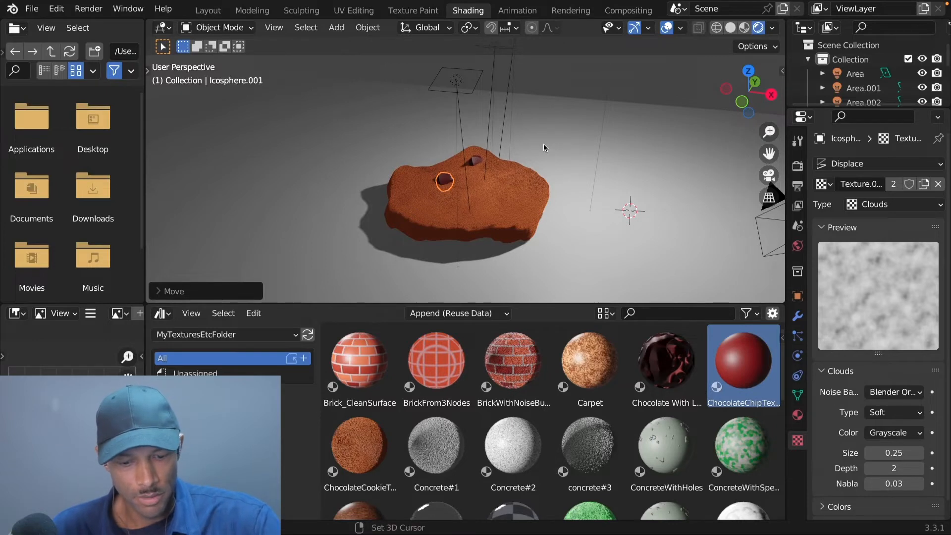
Duplicate the second chip, place the copy near the disc's left edge, and adjust its height along Z to embed it
key("shift+d")
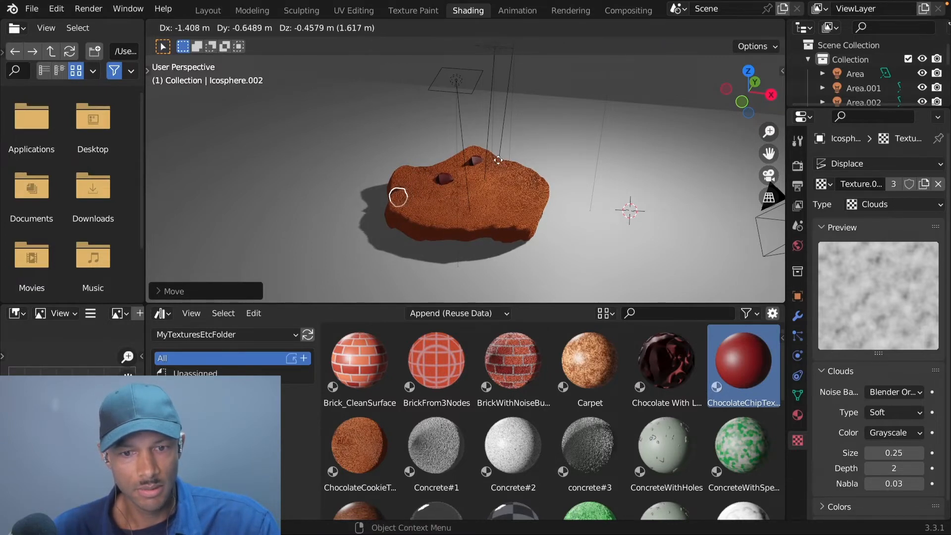
right_click(498, 159)
key("g")
key("z")
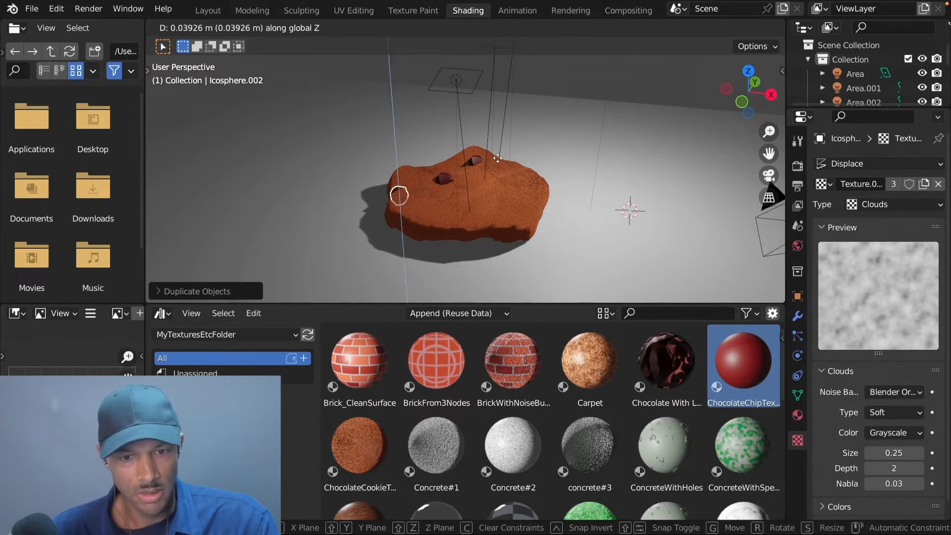
left_click(506, 173)
Duplicate the chip near the cookie's left edge and place the copy about 1.65 m away, toward the cookie's lower-left rim
middle_click_drag(586, 208, 692, 198)
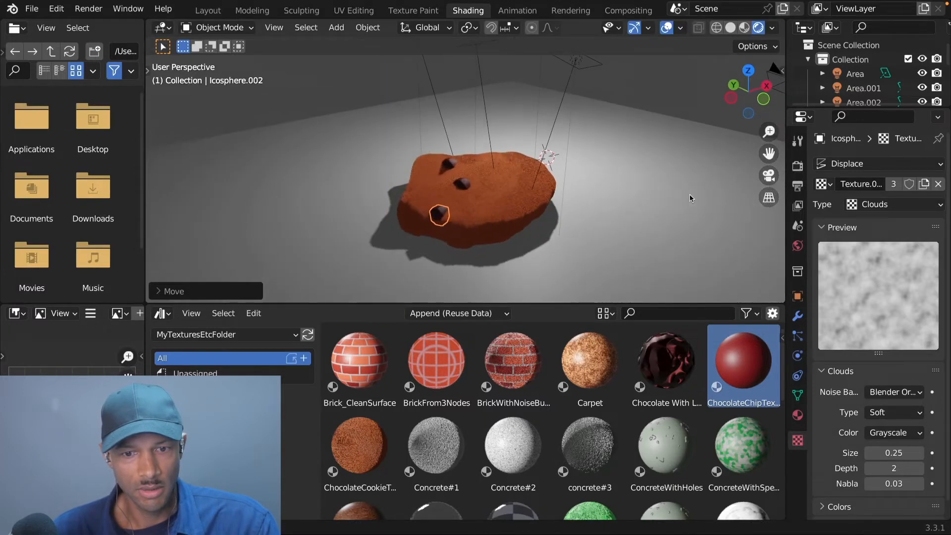
left_click(586, 234)
middle_click_drag(587, 236, 507, 203)
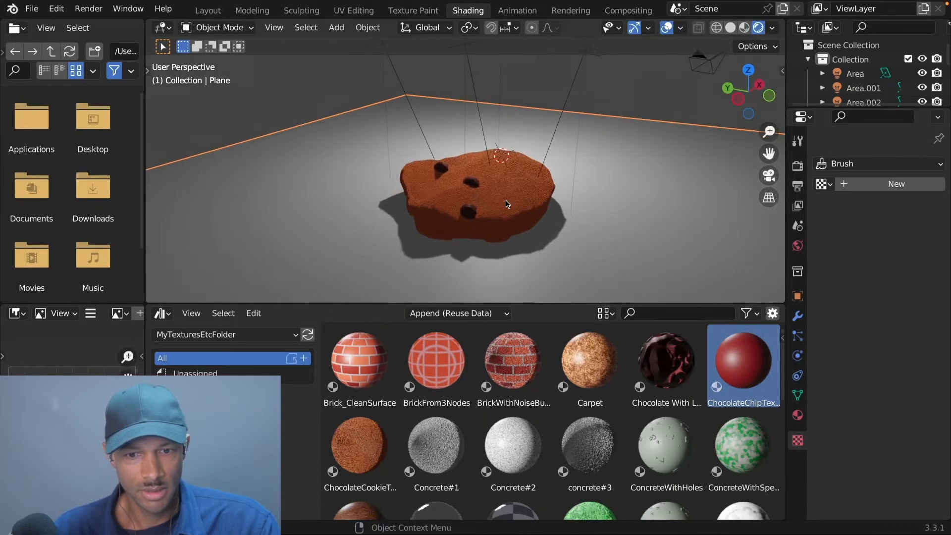
left_click(470, 212)
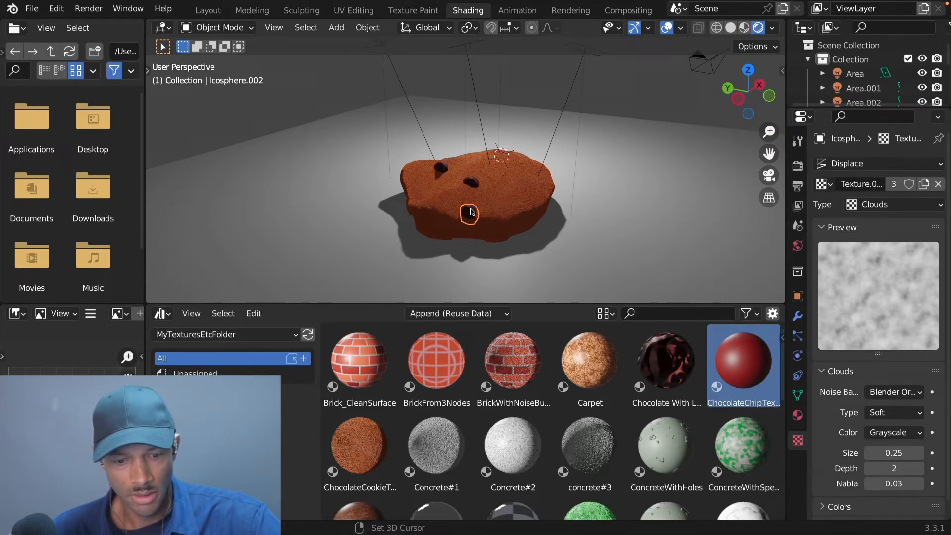
key("shift+d")
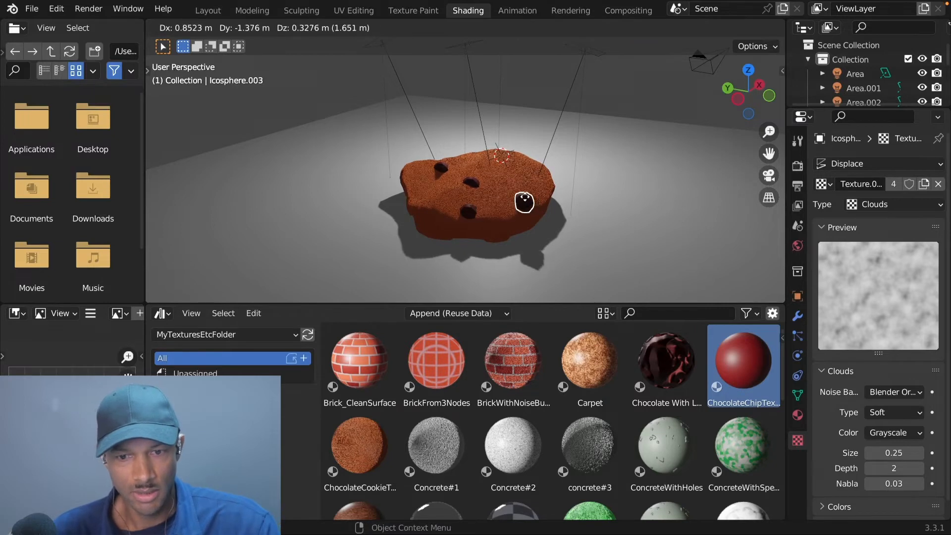
left_click(525, 201)
Lower the new chip along Z and nudge it slightly inward so it sits embedded in the cookie's lower-left rim
key("g")
key("z")
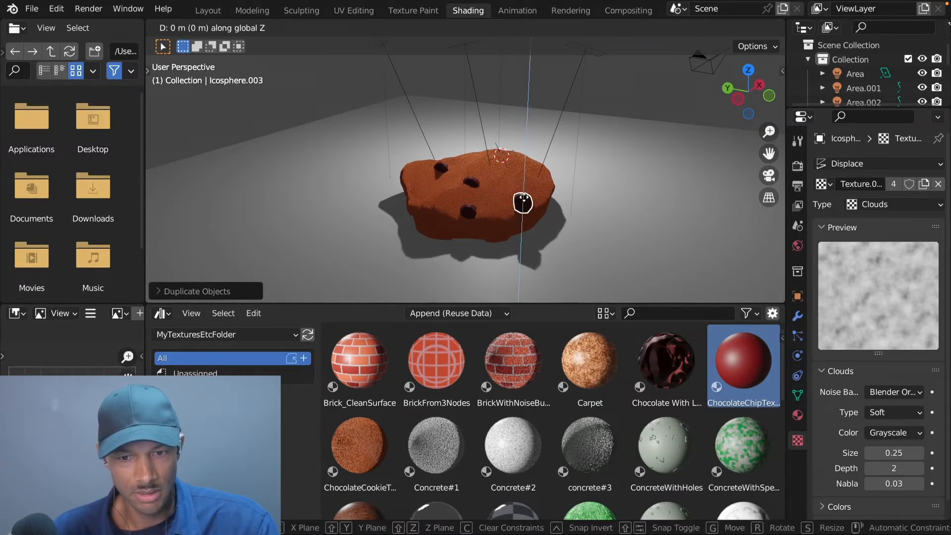
left_click(521, 212)
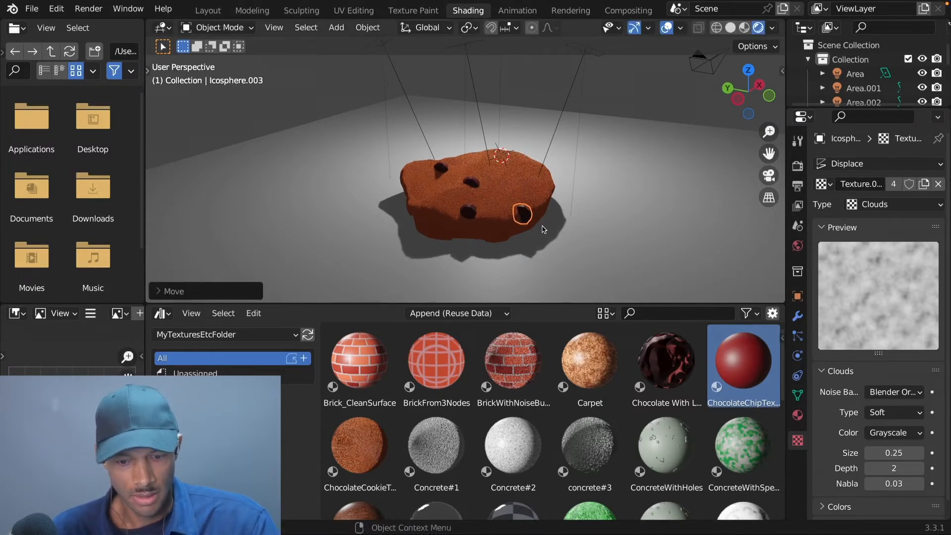
key("g")
left_click(541, 226)
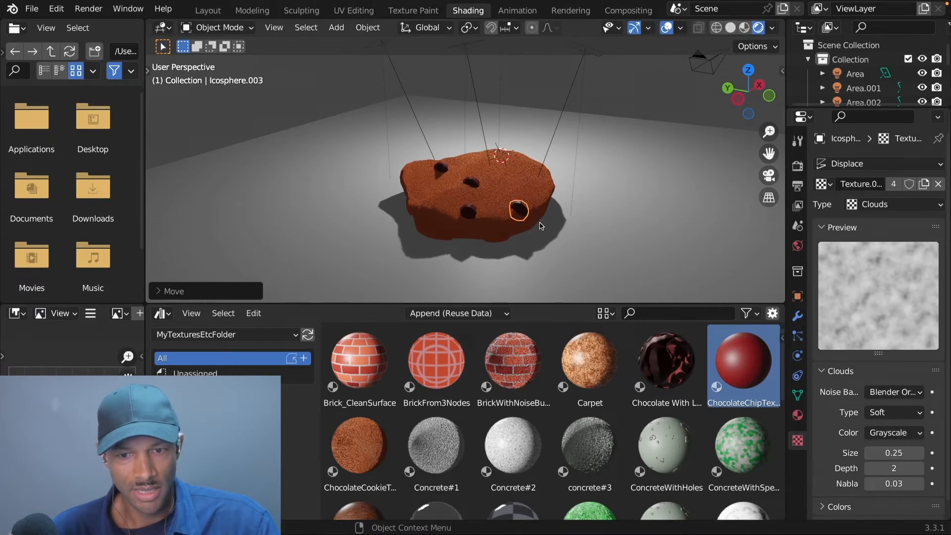
Duplicate the first chip and the chip left of center together and offset both copies about 1.6 m along X
left_click(593, 211)
key("KP_7")
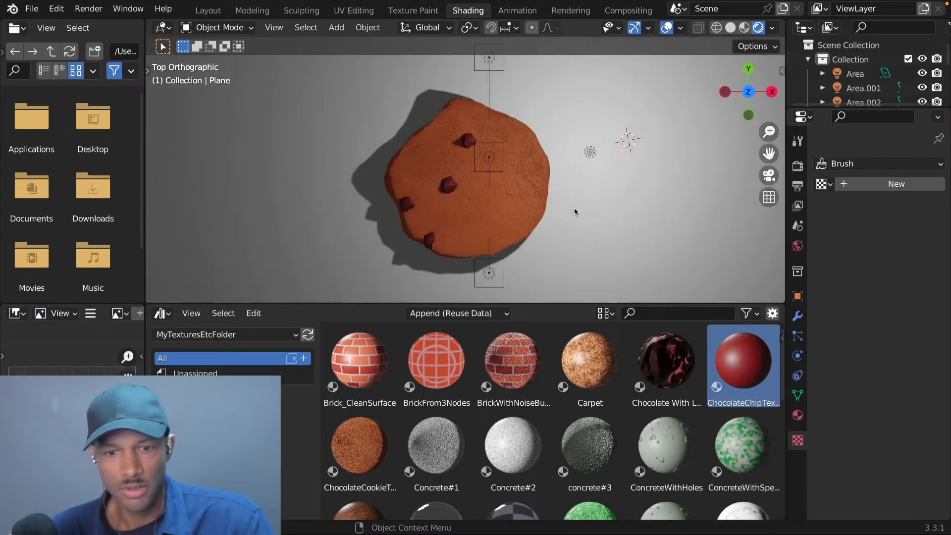
left_click(452, 187)
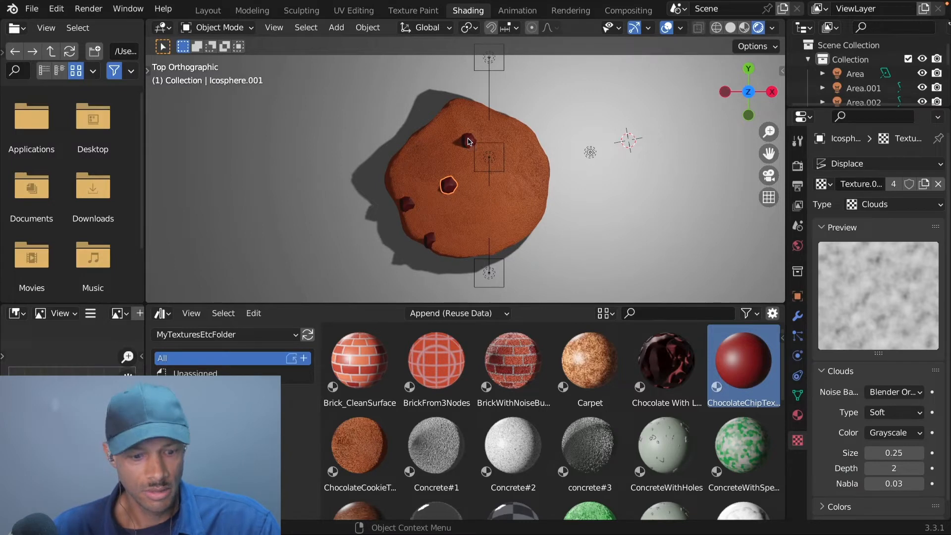
left_click(469, 141, "shift")
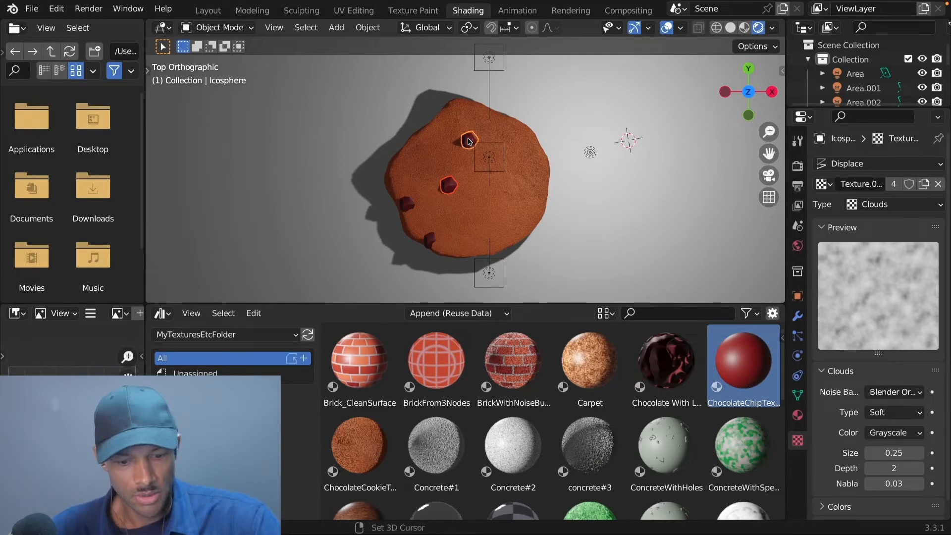
key("shift+d")
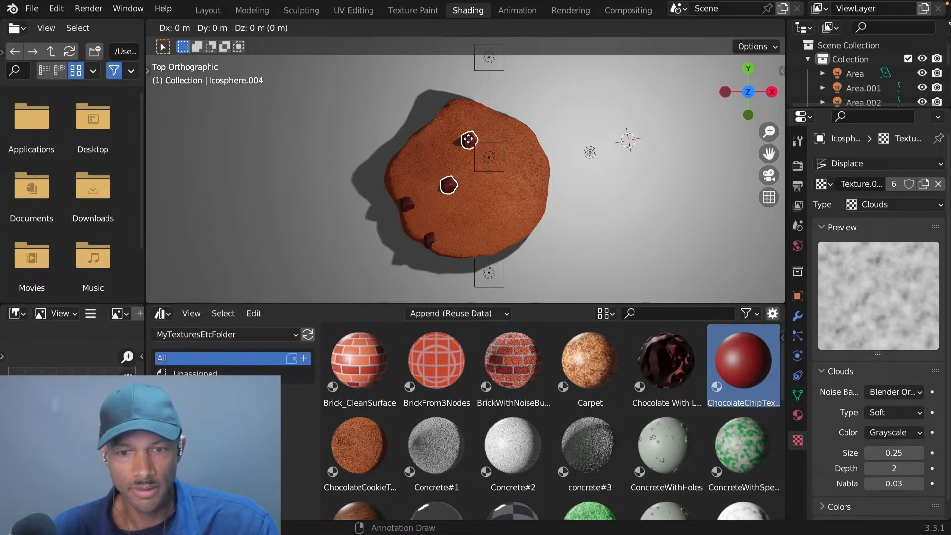
key("x")
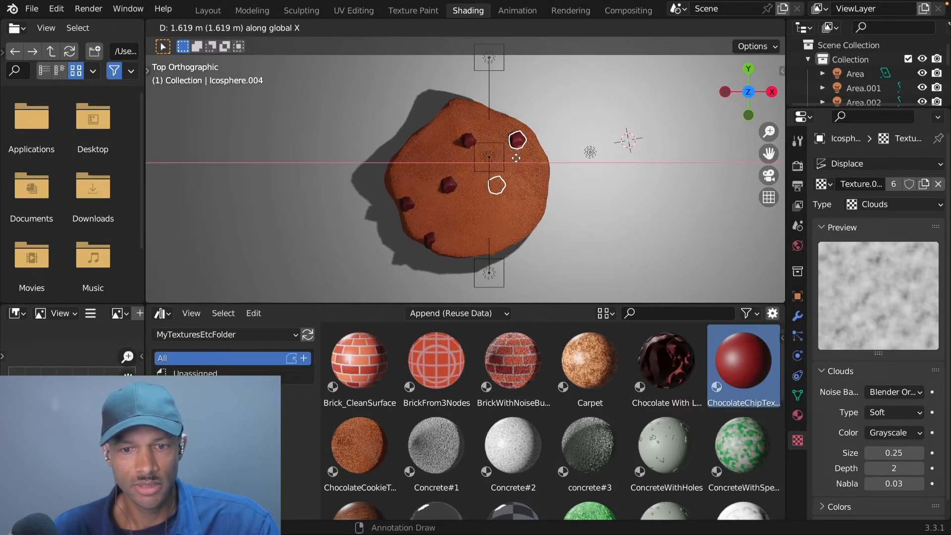
left_click(515, 158)
Raise the two duplicated chips together along Z by about 0.3 m so they protrude from the cookie's surface
middle_click_drag(636, 206, 520, 192)
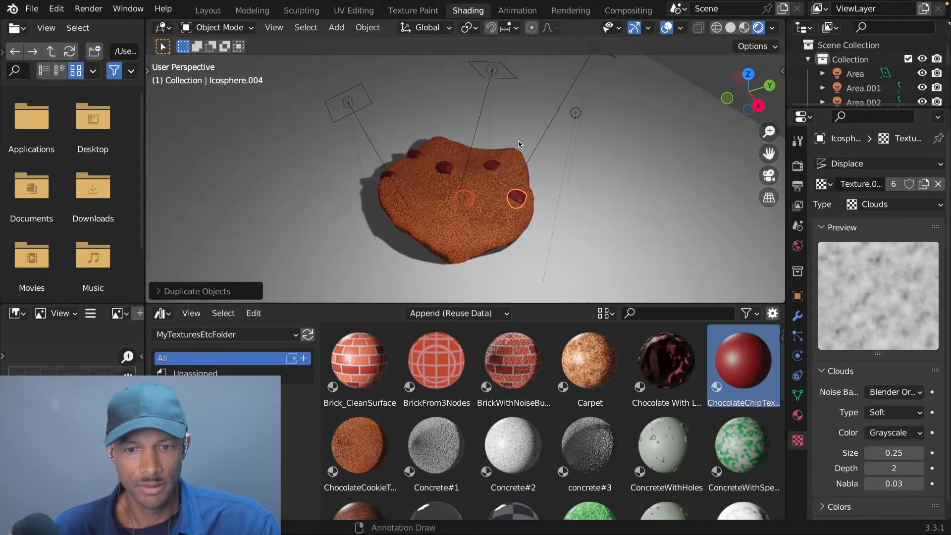
key("g")
key("z")
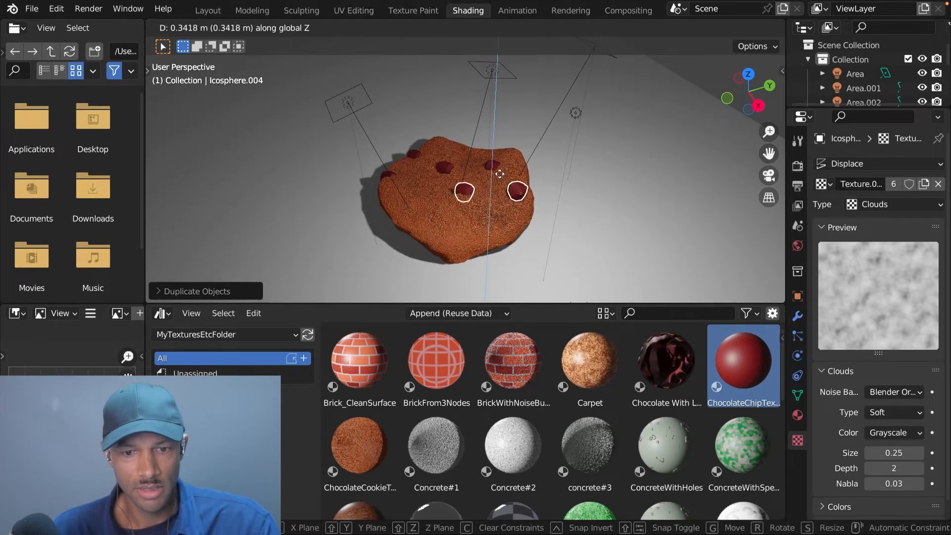
left_click(500, 177)
Rotate each of the two new chips individually about the Z axis to vary their orientation
left_click(524, 193)
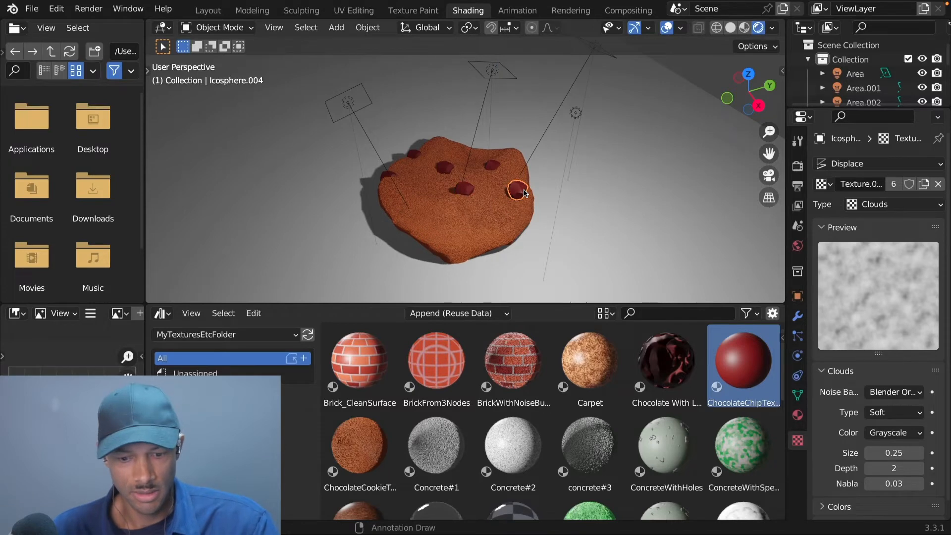
key("r")
key("z")
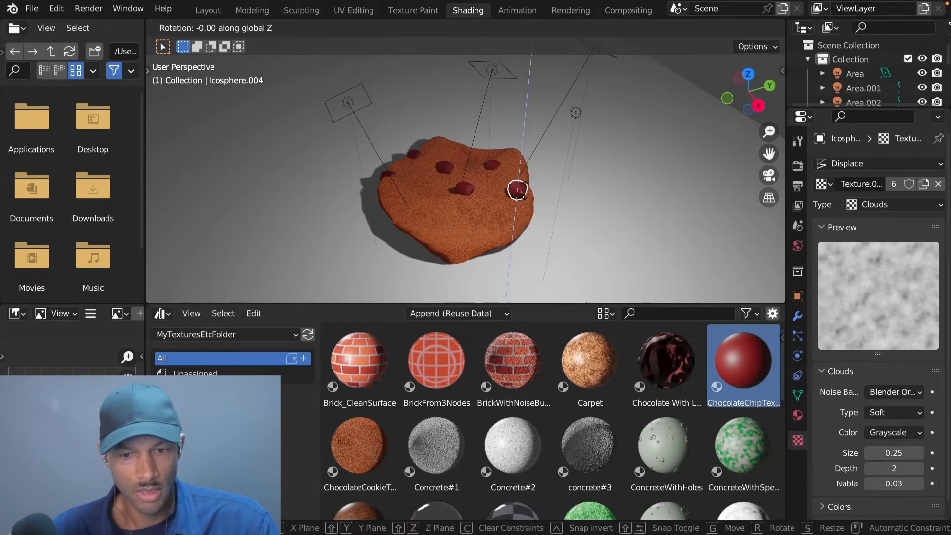
left_click(511, 195)
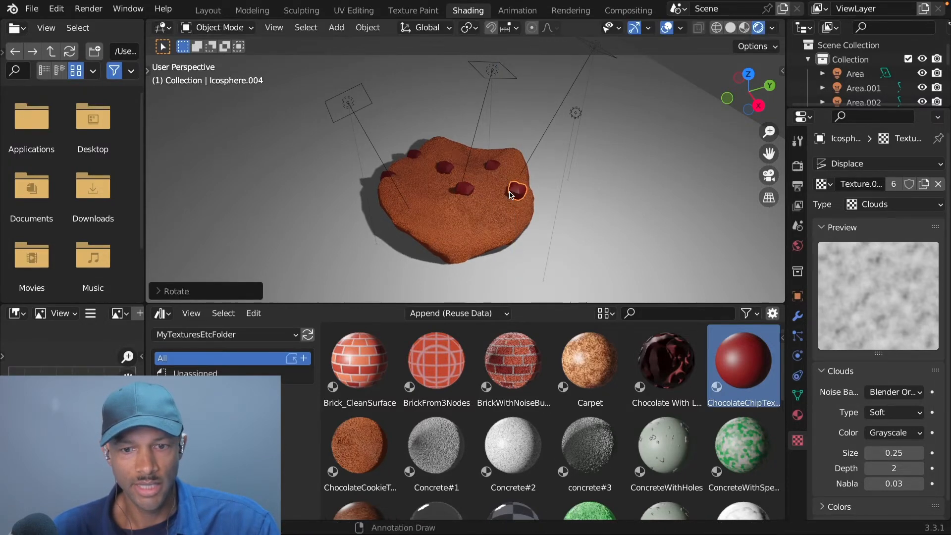
left_click(464, 191)
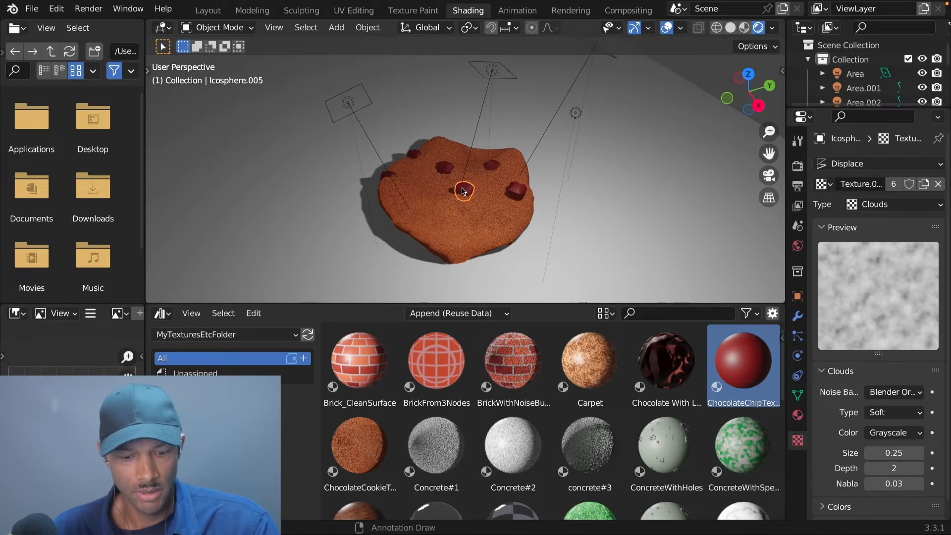
key("r")
key("z")
left_click(486, 180)
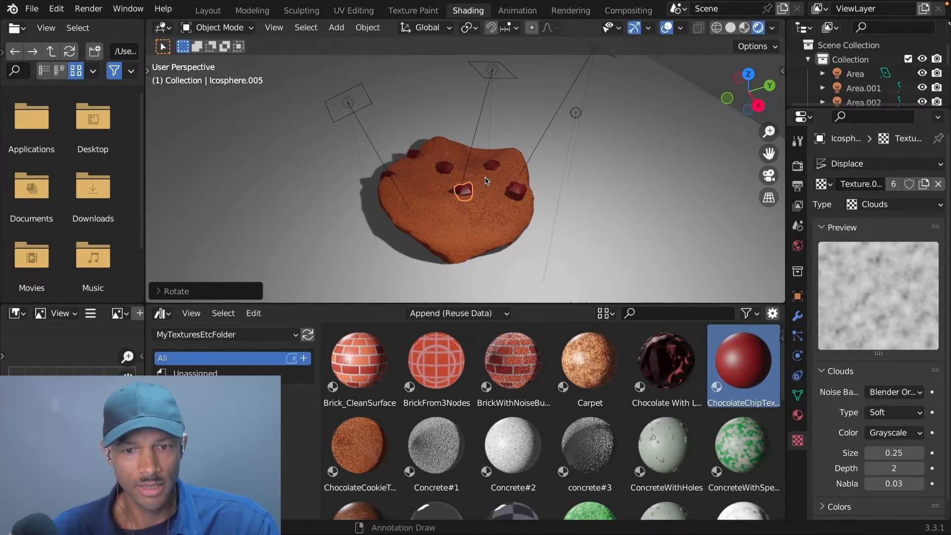
Lower the new chip near the cookie's upper-right edge along Z until it is embedded in the surface
left_click(517, 194)
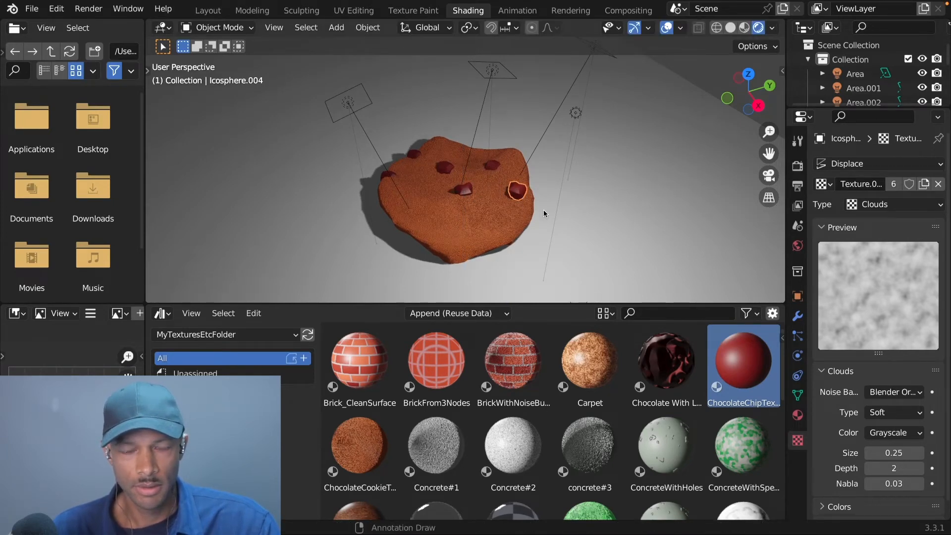
middle_click_drag(544, 214, 445, 186)
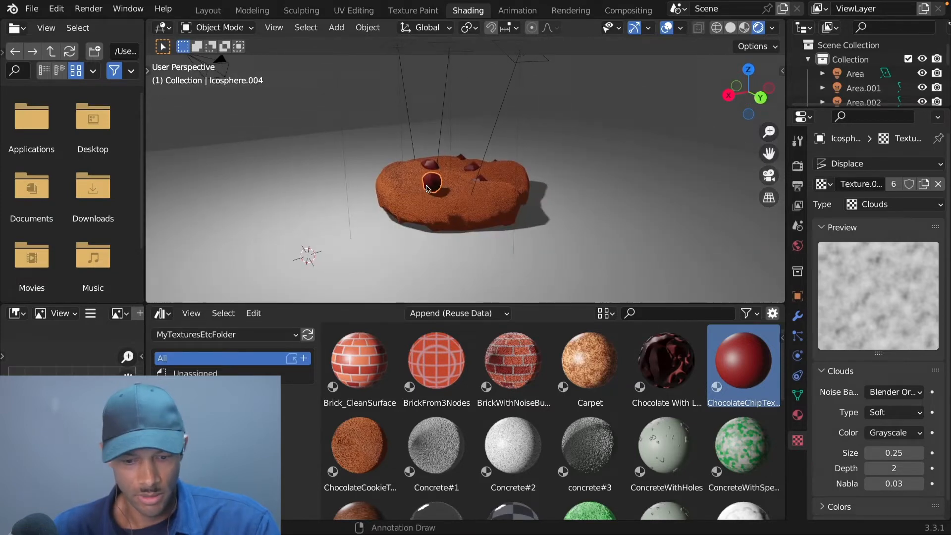
key("g")
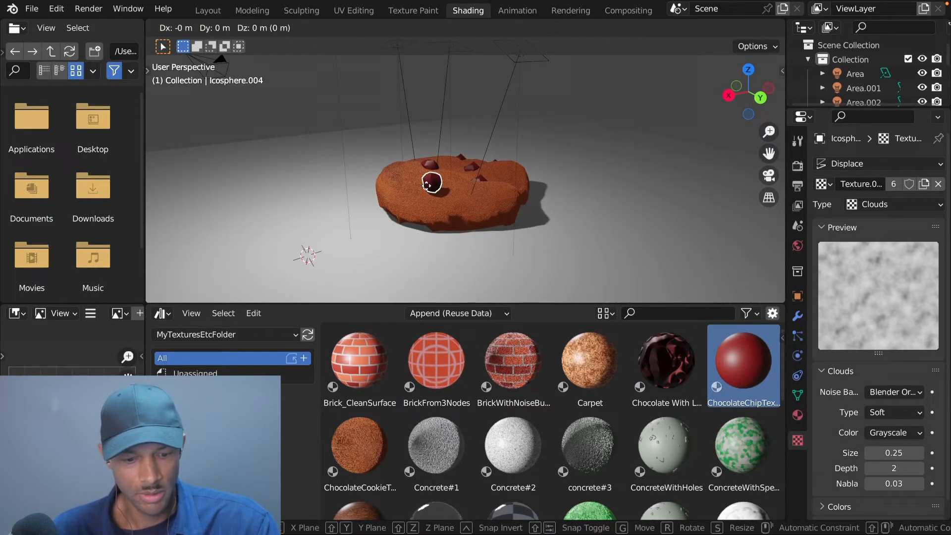
key("z")
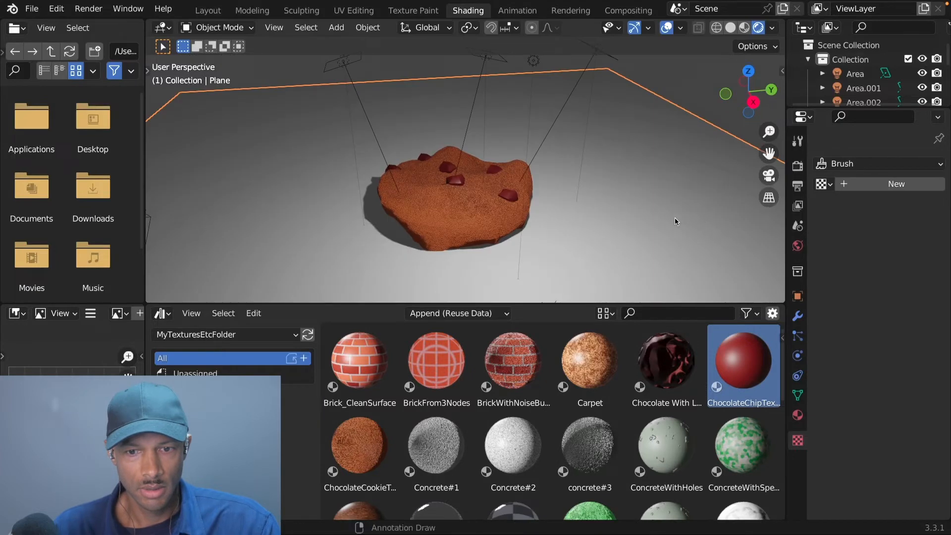
middle_click_drag(655, 216, 545, 208)
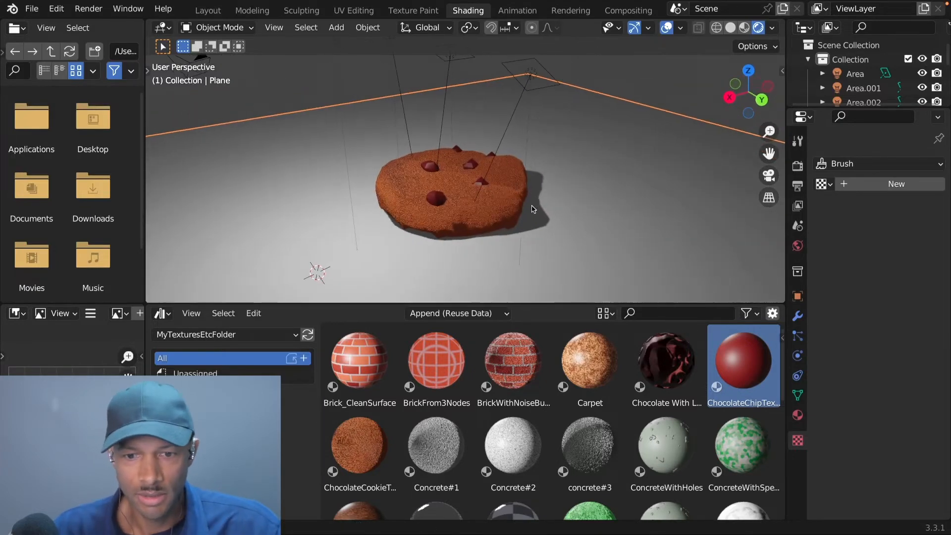
Duplicate the chip right of the cookie's center, place the copy about 1.05 m away near the right edge, and rotate it about Z
key("KP_7")
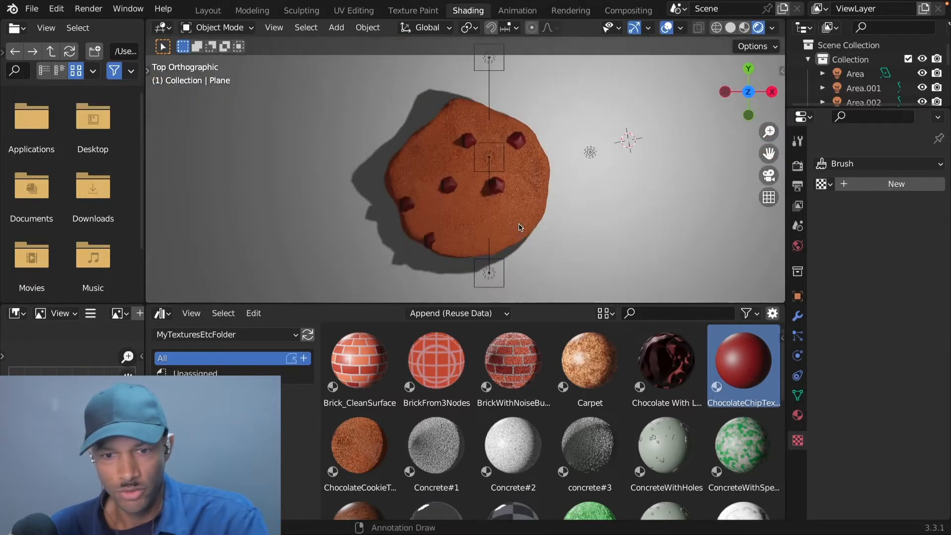
left_click(496, 186)
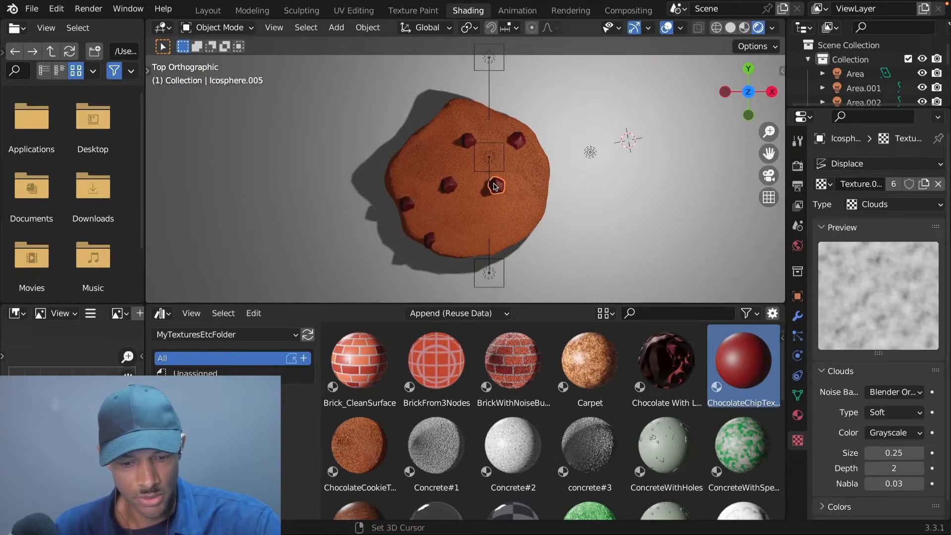
key("shift+d")
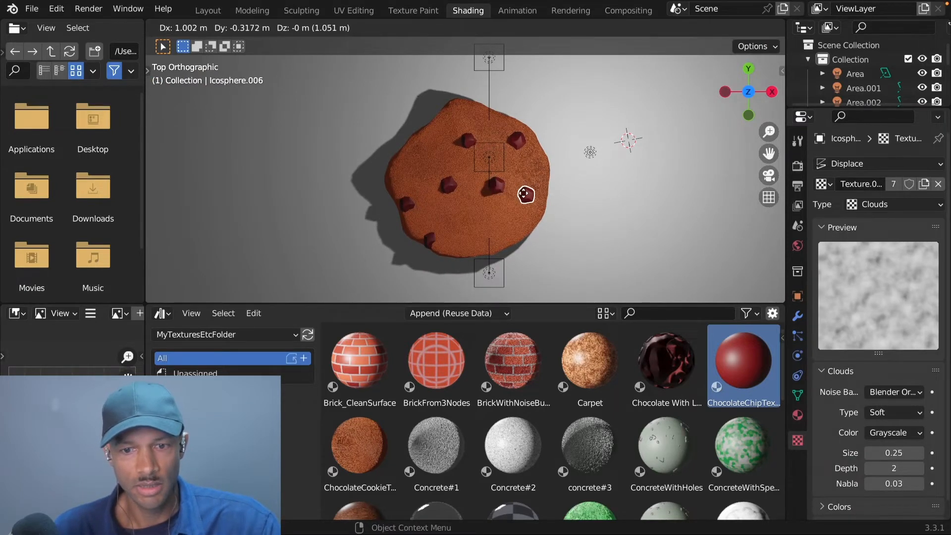
left_click(525, 195)
key("r")
key("z")
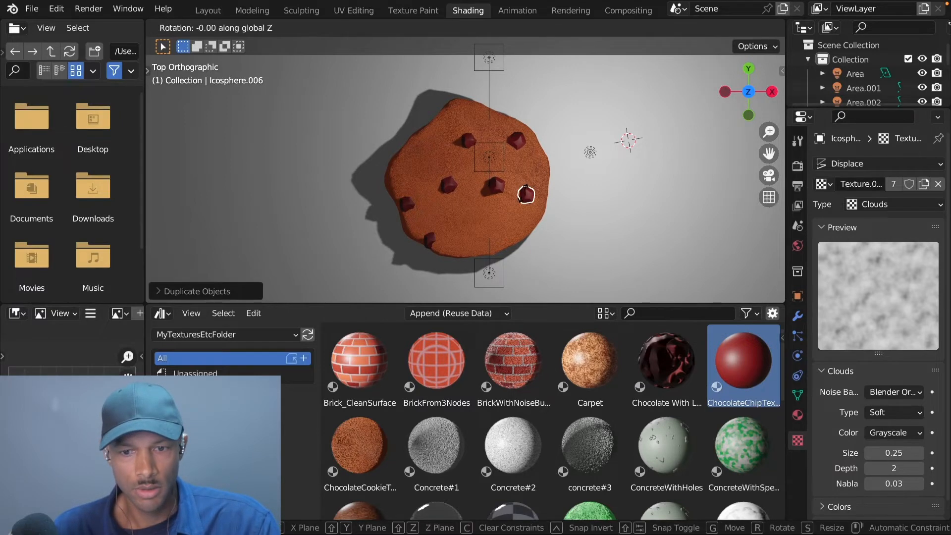
left_click(516, 207)
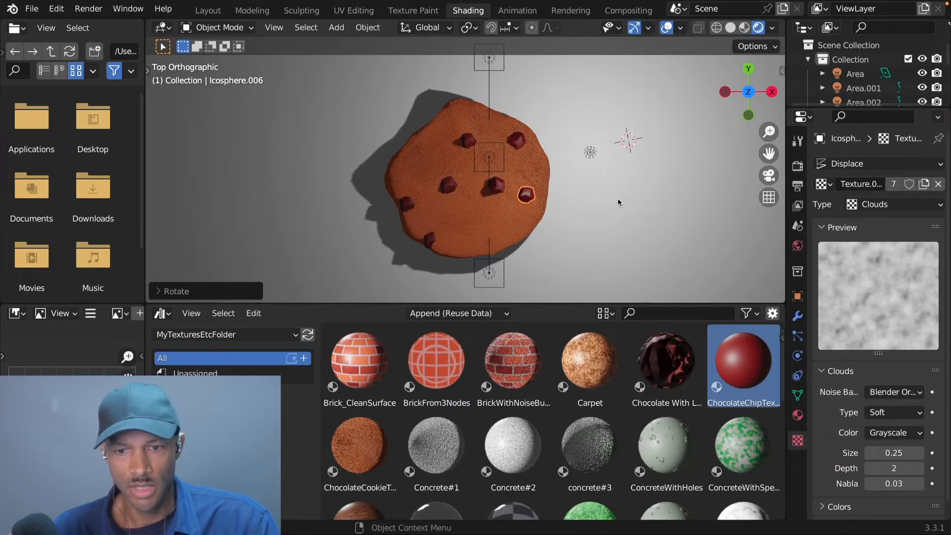
Move the rotated chip about -0.9 m along X and -1.1 m along Y to the empty lower-right area of the cookie
middle_click_drag(617, 198, 466, 203)
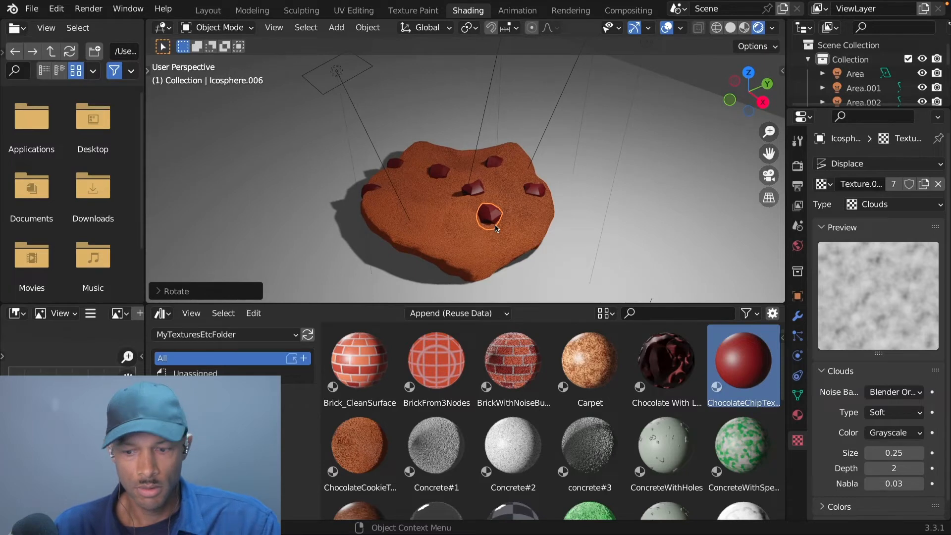
key("KP_7")
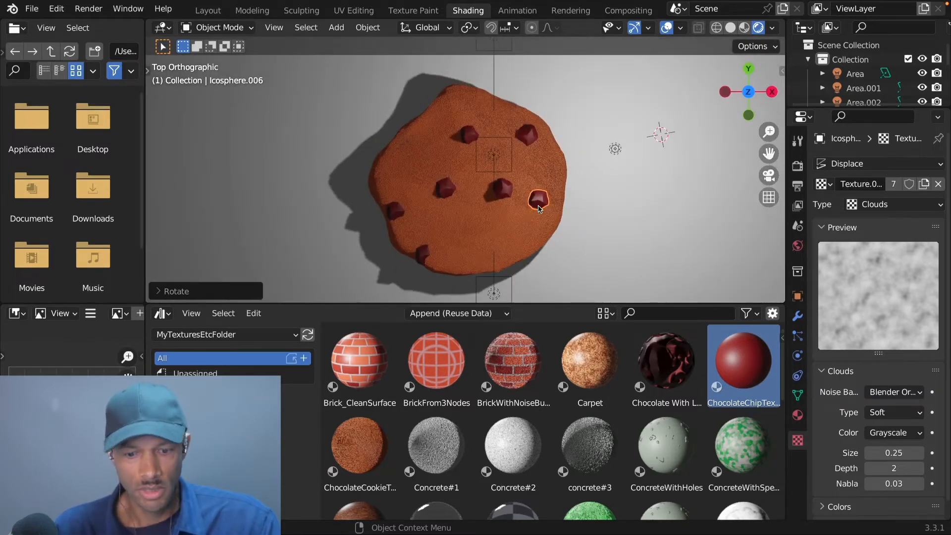
key("g")
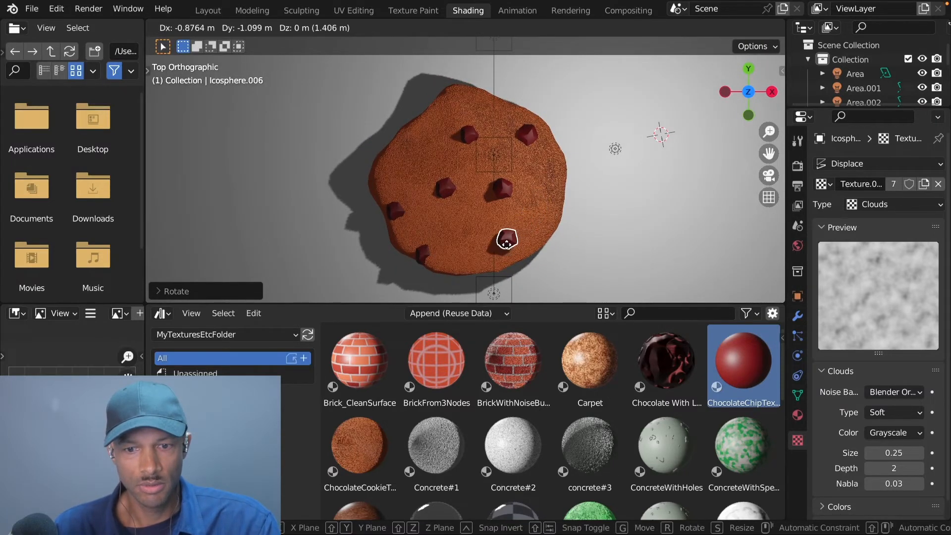
left_click(508, 238)
Lower the relocated chip along Z until it is embedded in the cookie's lower-right surface
middle_click_drag(594, 237, 517, 198)
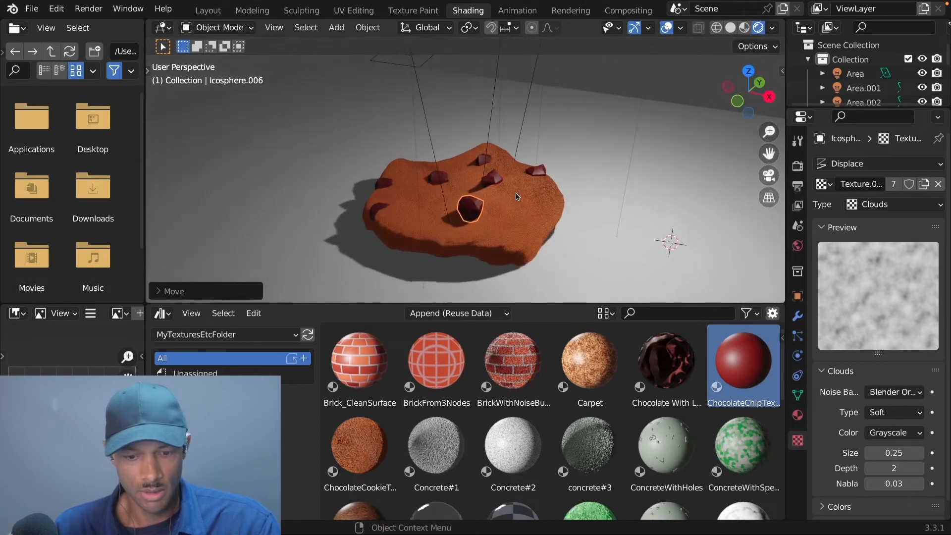
key("g")
key("z")
left_click(518, 207)
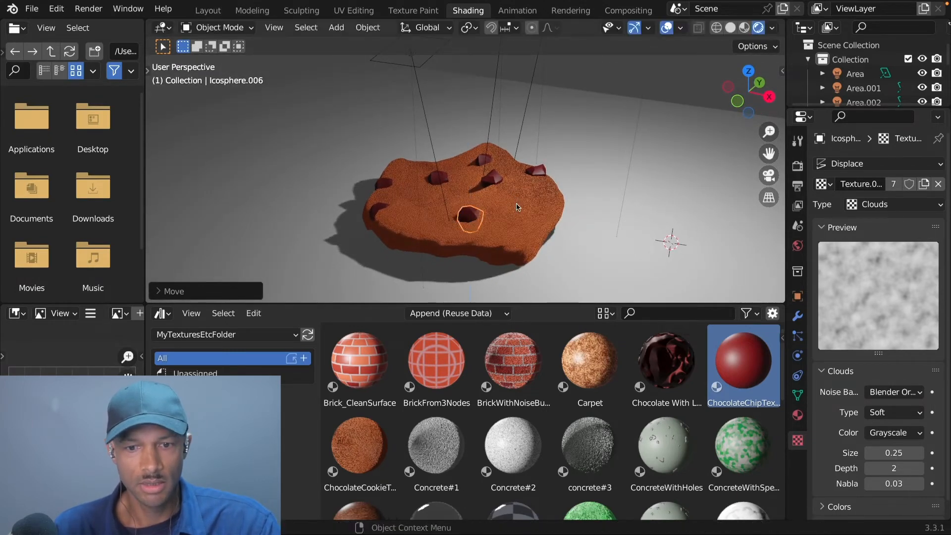
middle_click_drag(634, 240, 577, 209)
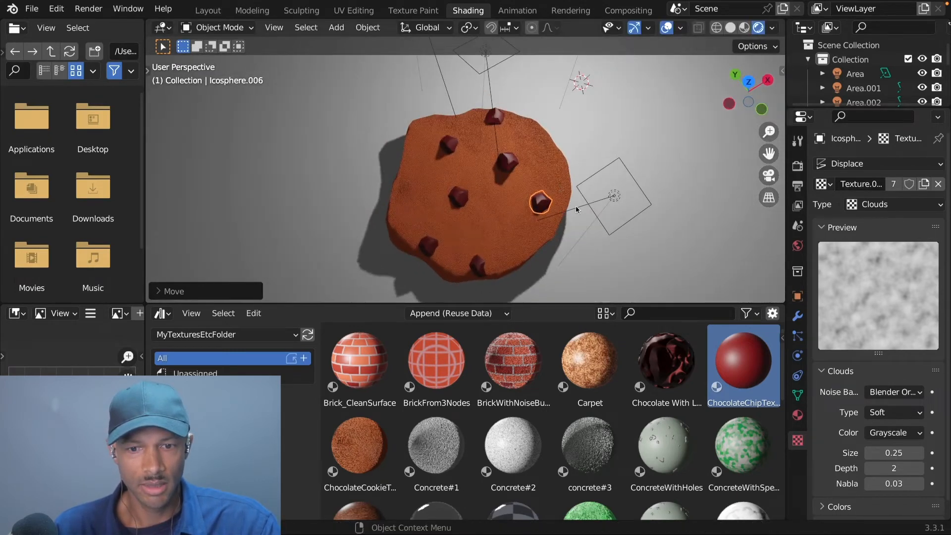
Duplicate the chip at the cookie's upper left and place the copy near the empty left edge
left_click(512, 159)
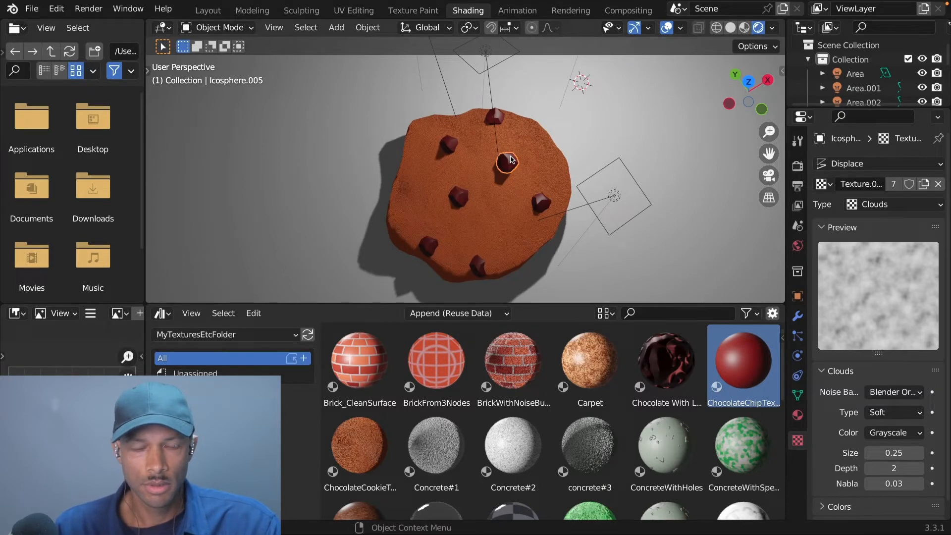
left_click(448, 146)
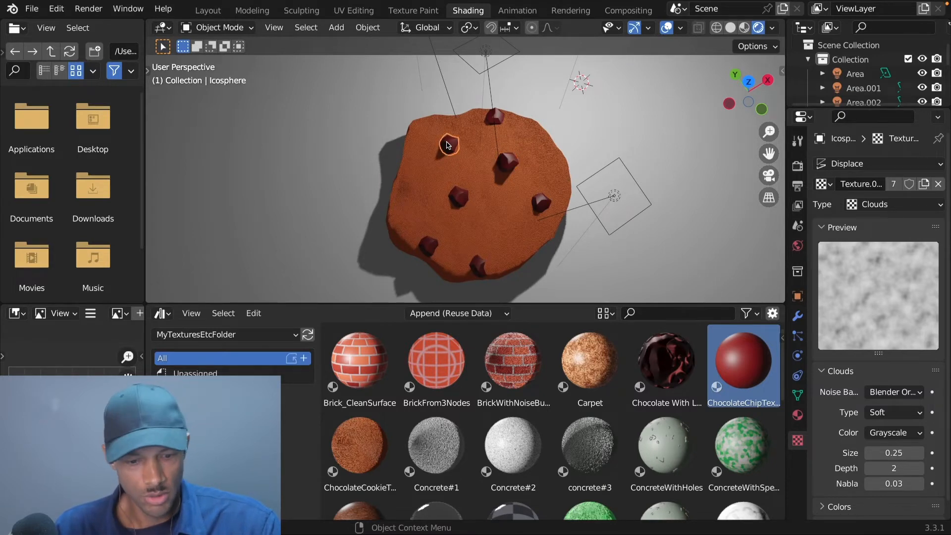
key("shift+d")
left_click(419, 190)
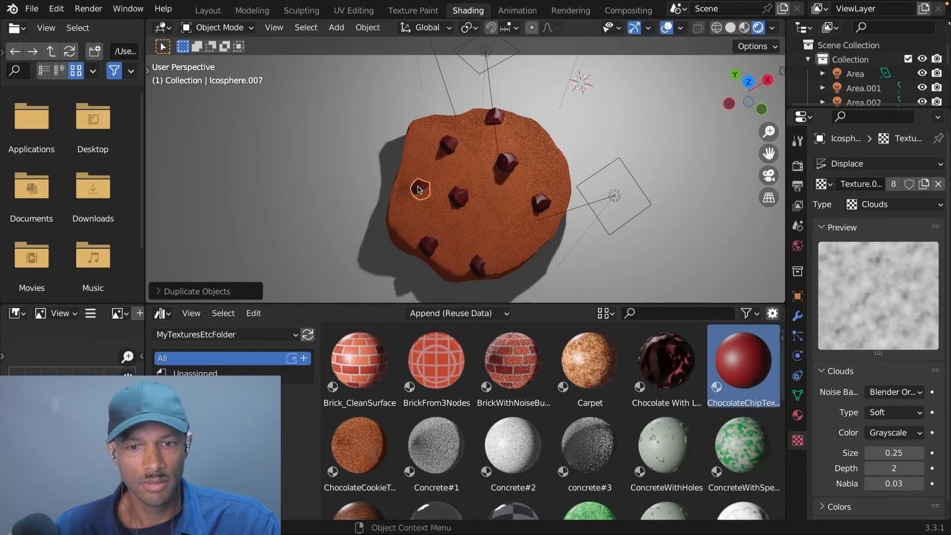
Duplicate the chip right of the cookie's center and place the copy about 1.8 m away in the empty lower-right area
left_click(511, 162)
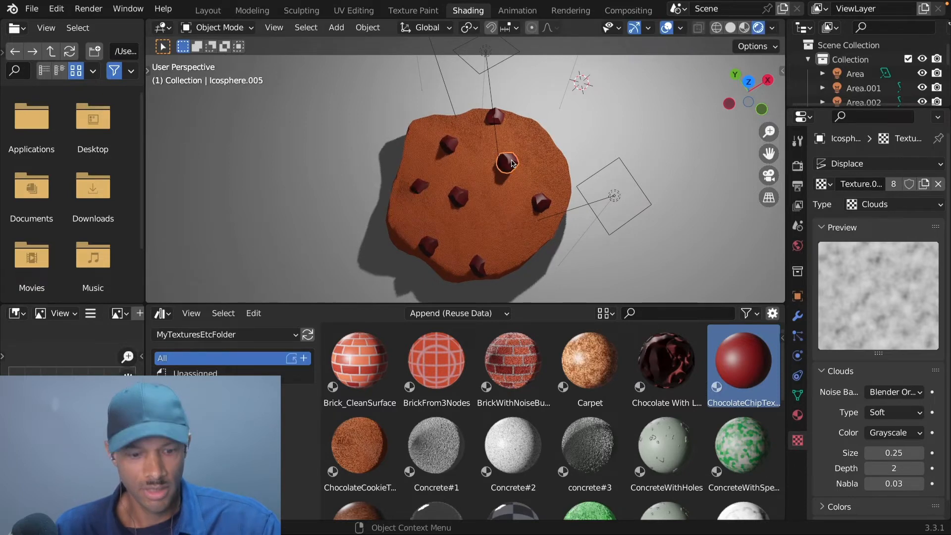
key("shift+d")
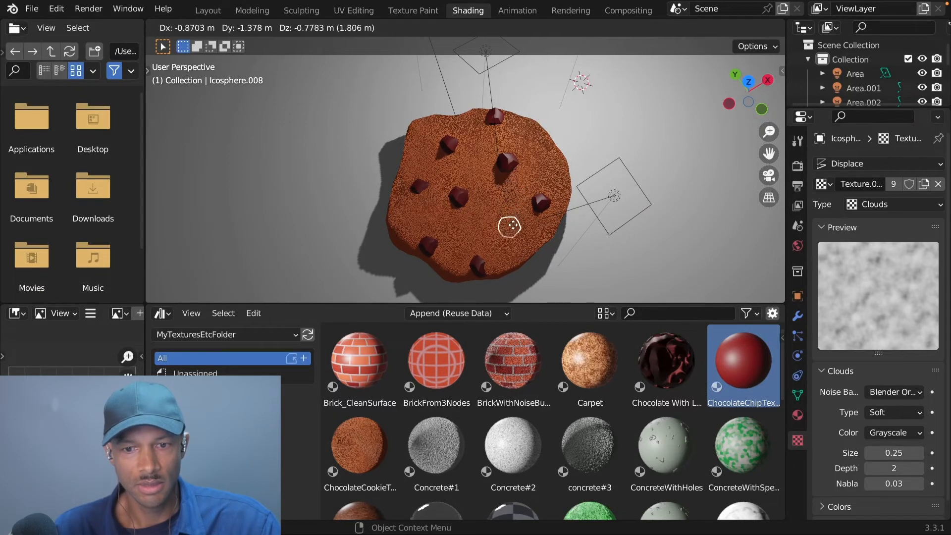
left_click(508, 223)
Raise the new lower-right chip along Z until it protrudes from the cookie's surface, and rotate it about Z
middle_click_drag(507, 223, 531, 112)
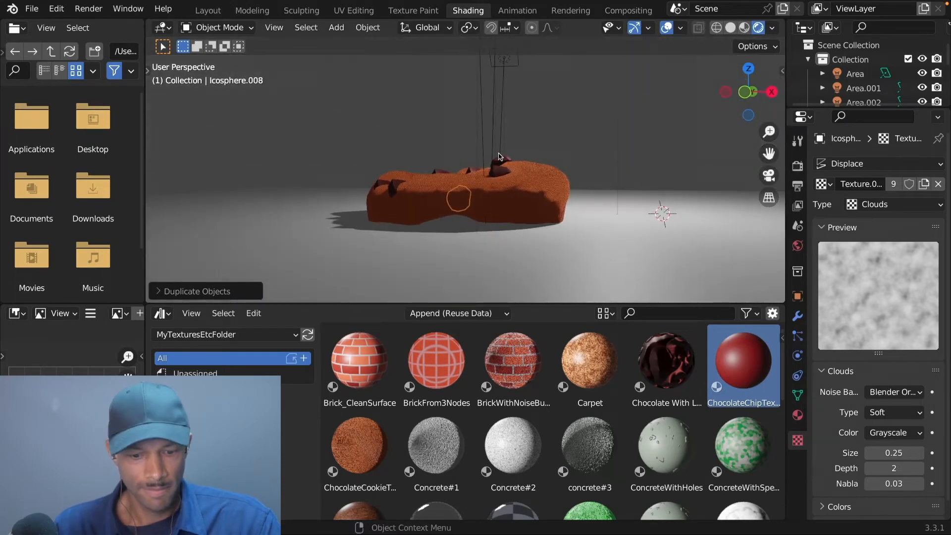
key("g")
key("z")
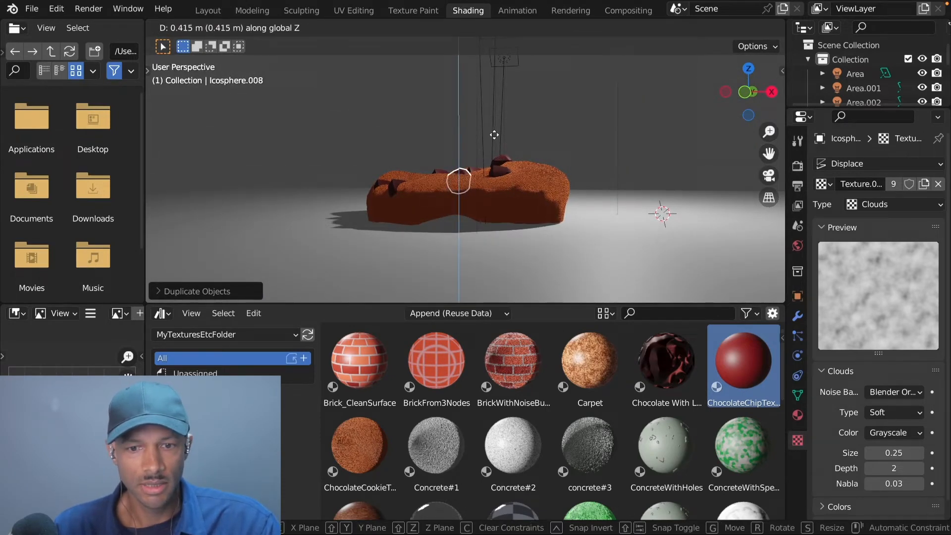
left_click(491, 130)
key("r")
key("z")
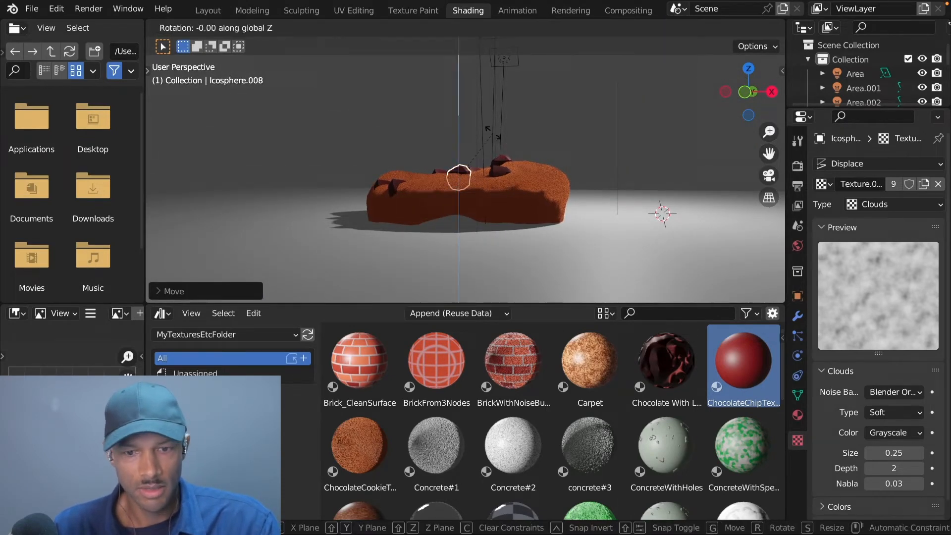
left_click(420, 156)
middle_click_drag(562, 180, 634, 257)
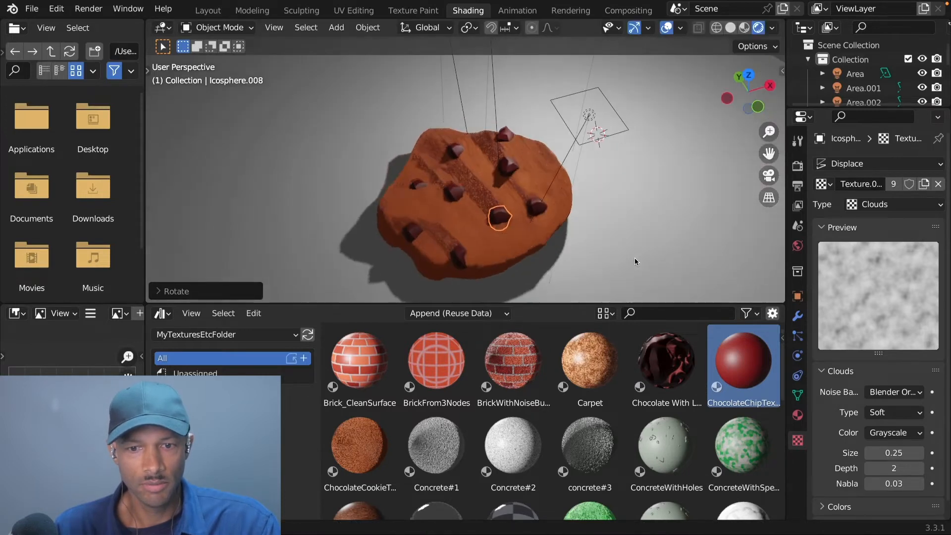
Duplicate a chip onto the cookie's empty right side and raise the copy along Z until it breaks through the surface
left_click(629, 228)
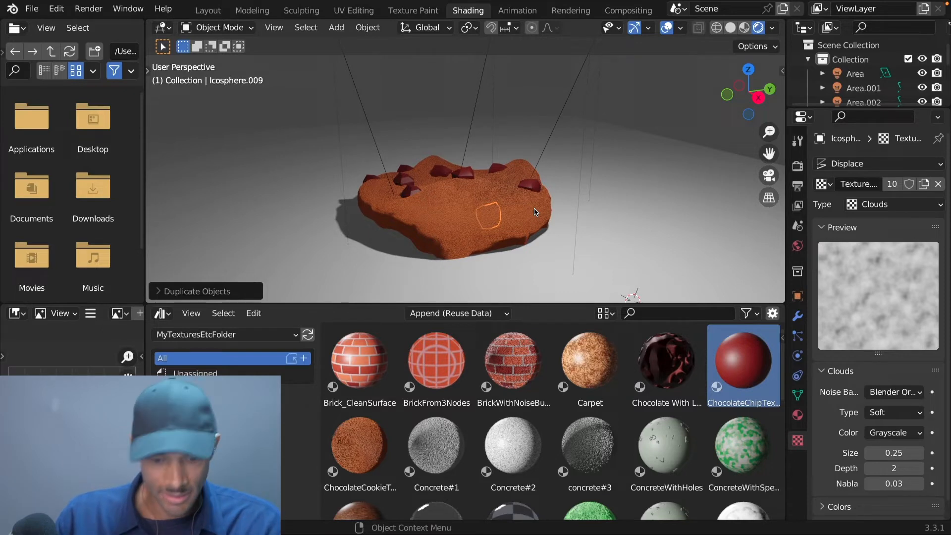
key("g")
key("z")
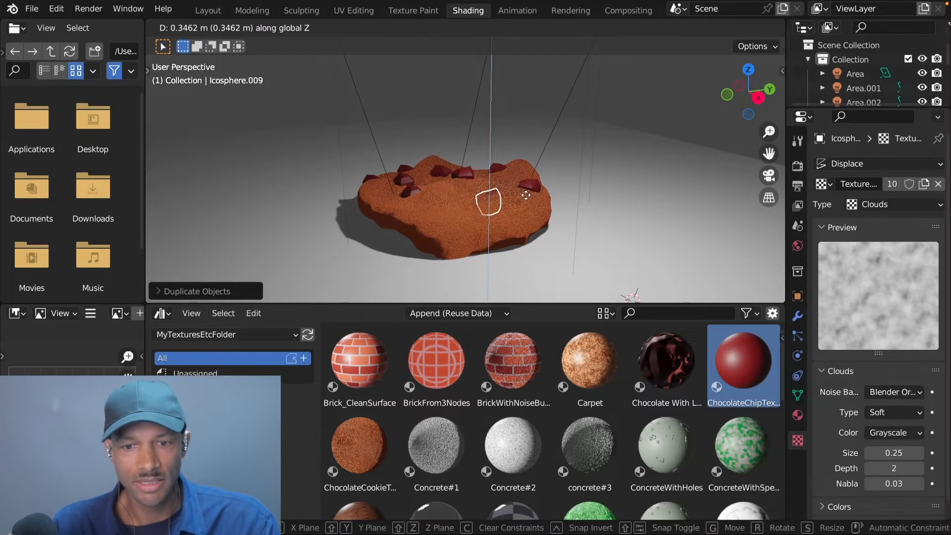
left_click(527, 198)
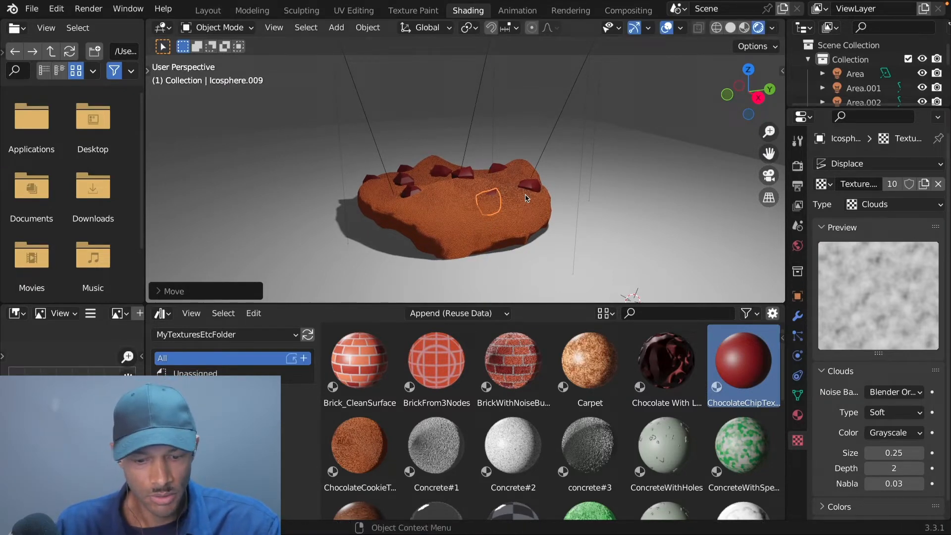
key("g")
key("z")
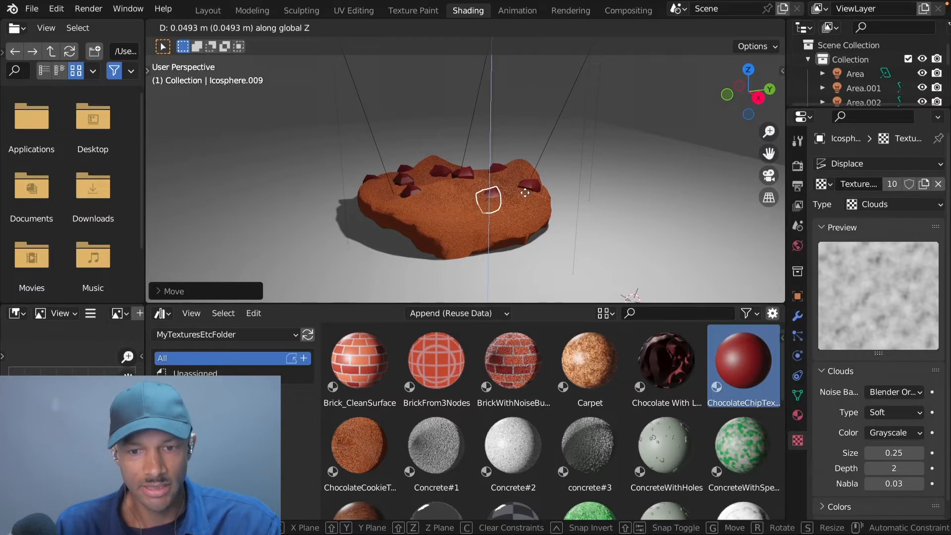
left_click(524, 193)
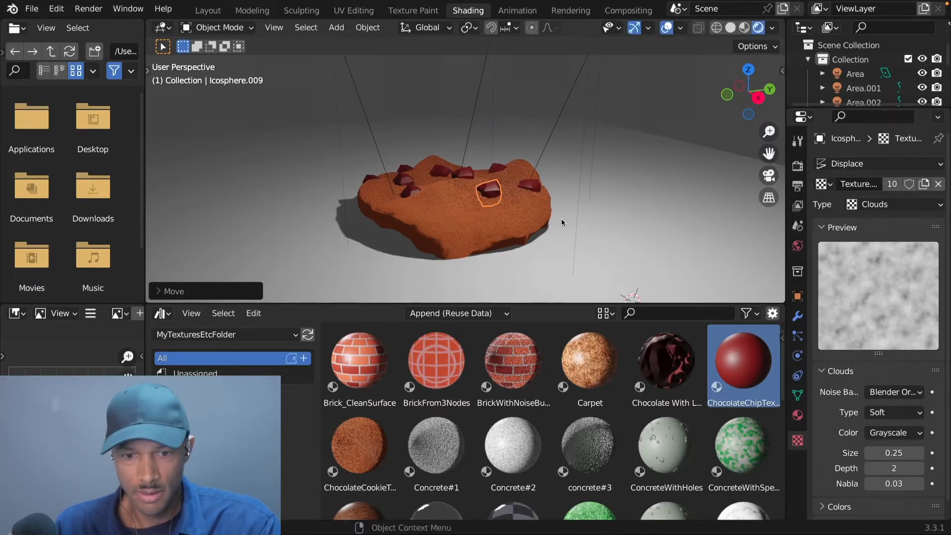
Shift the newest chip slightly toward the cookie's right edge and adjust its height along Z until it is embedded in the surface
key("g")
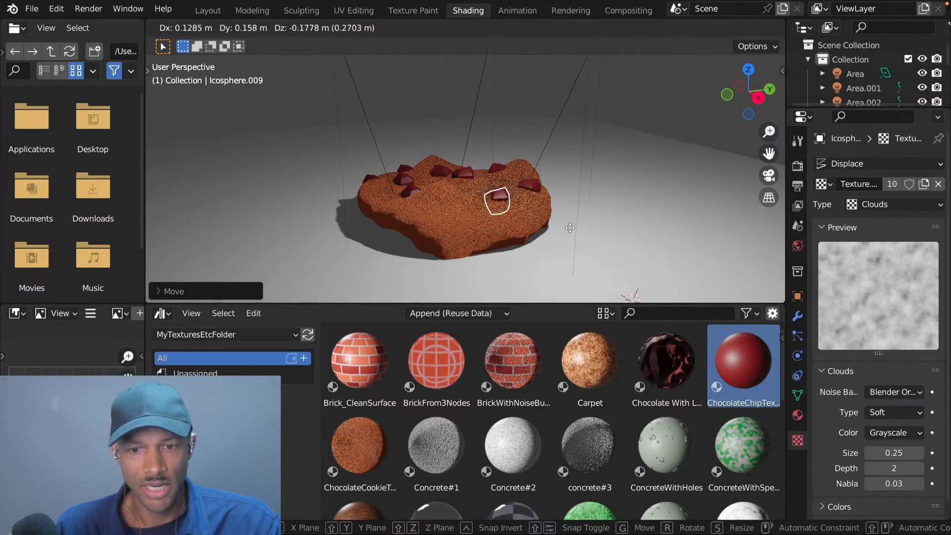
left_click(563, 233)
left_click(562, 234)
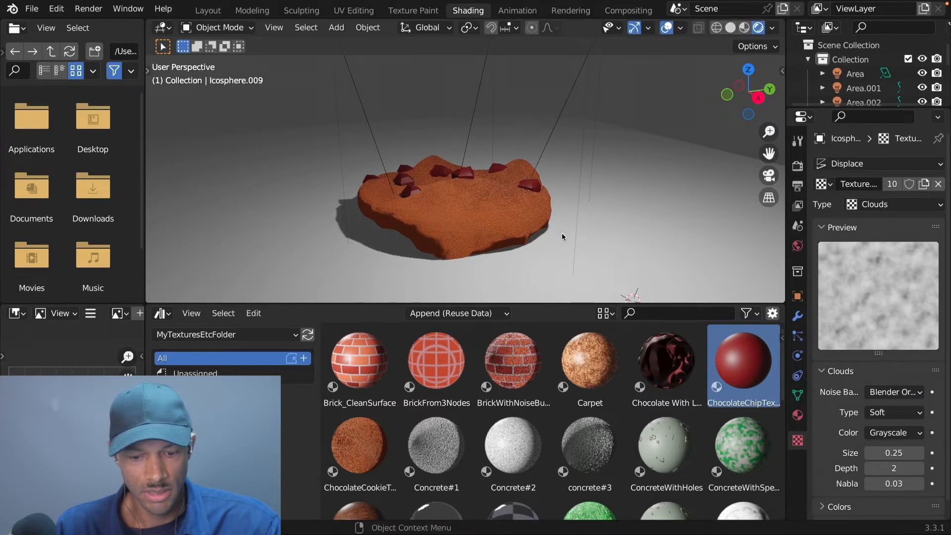
key("z")
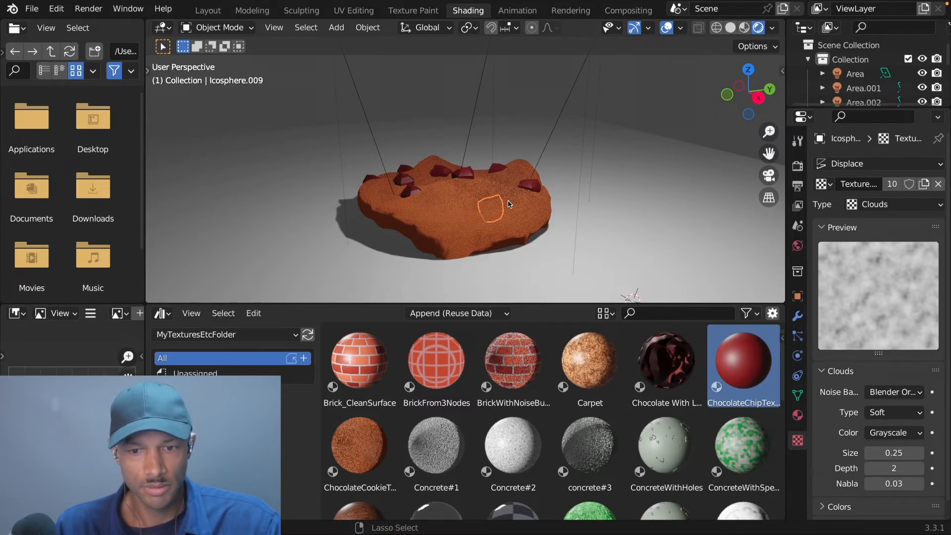
key("g")
key("z")
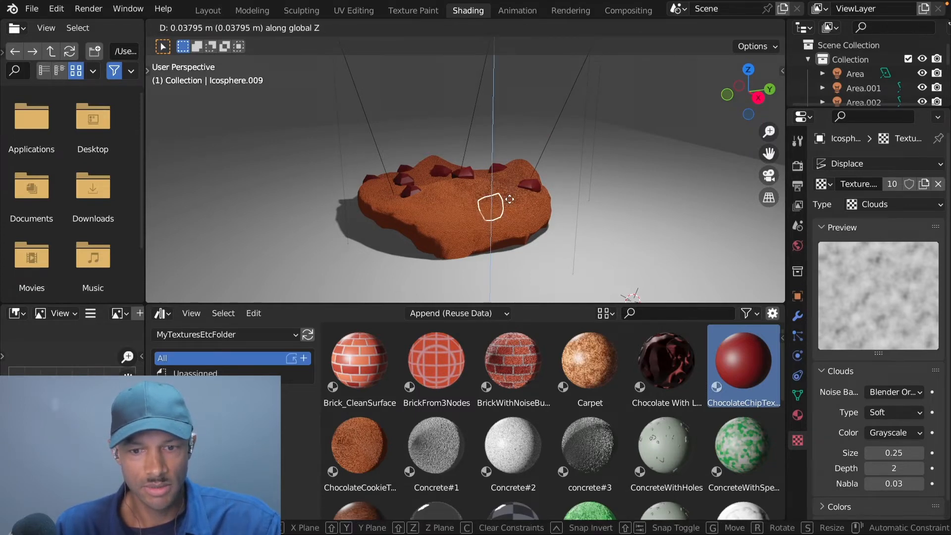
left_click(508, 193)
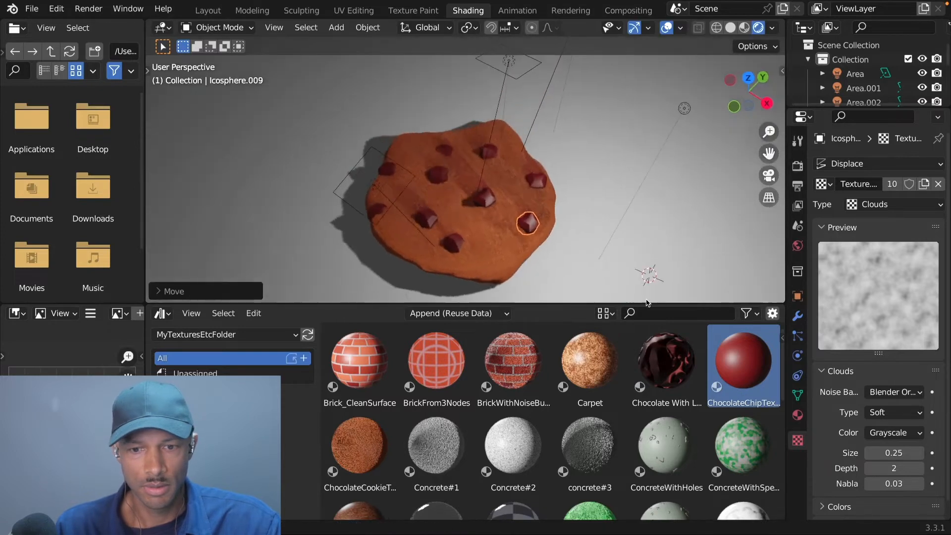
Select the cookie together with all of its chocolate chips, leaving the ground plane and lights out of the selection
left_click(609, 263)
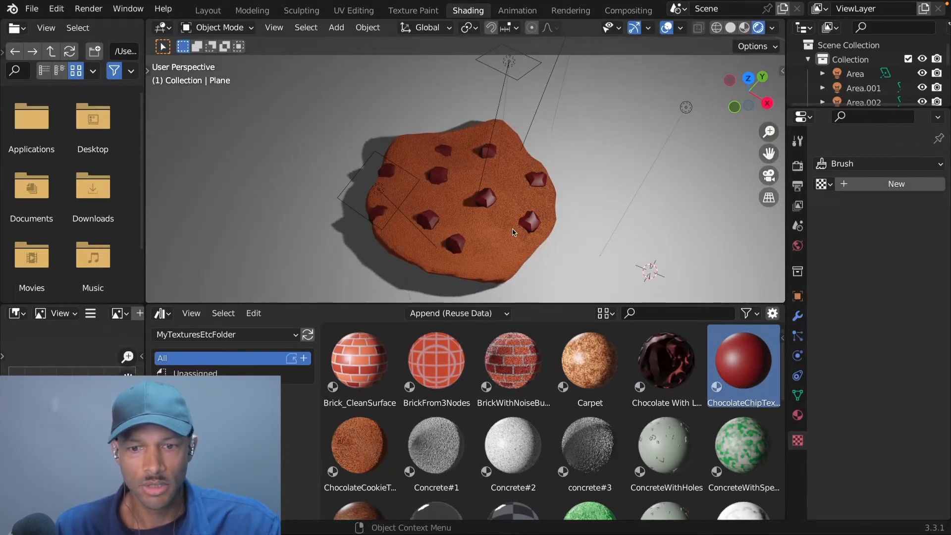
left_click(466, 237)
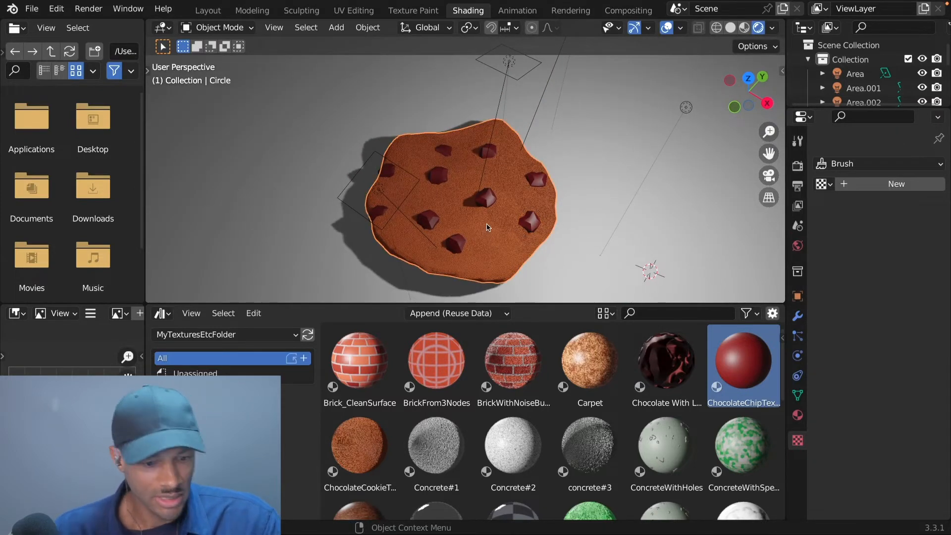
left_click(485, 199, "shift")
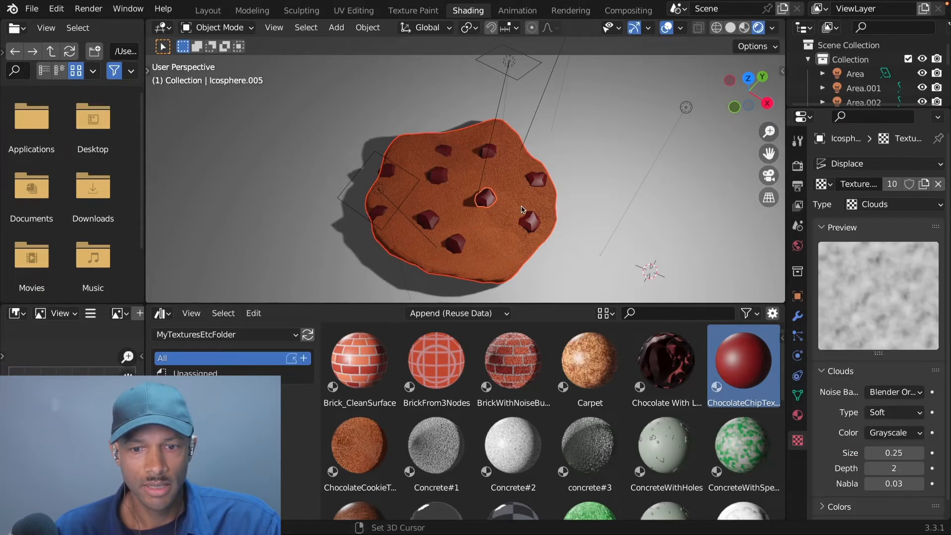
left_click(530, 222, "shift")
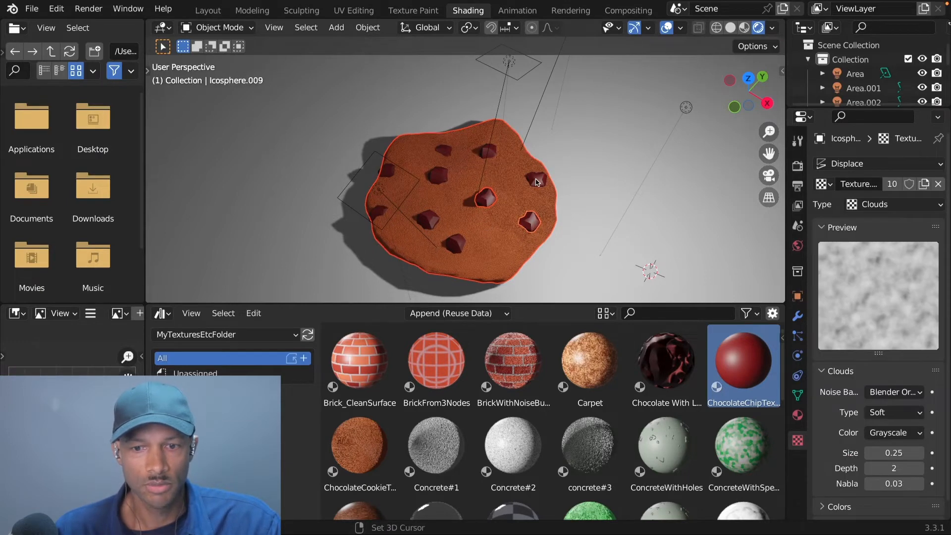
left_click(537, 182, "shift")
left_click(497, 157, "shift")
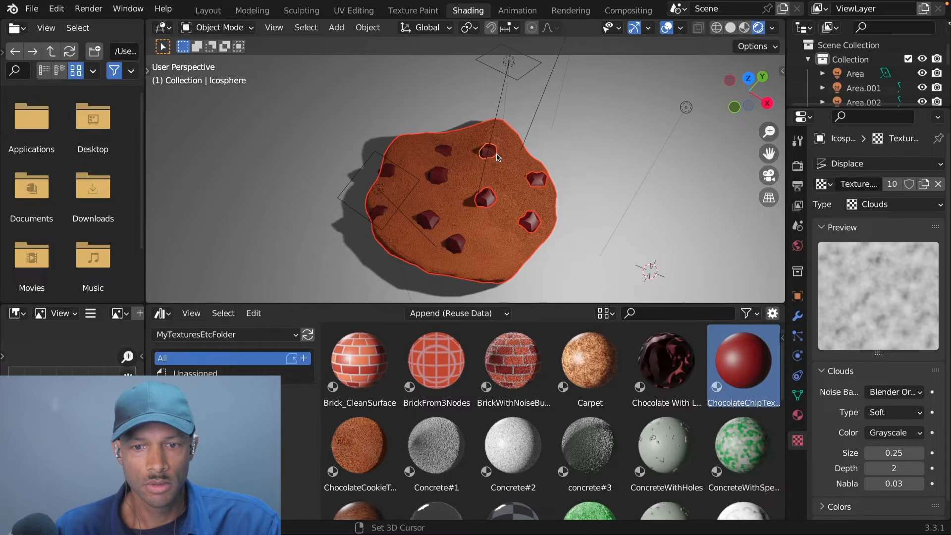
left_click(442, 155, "shift")
left_click(444, 176, "shift")
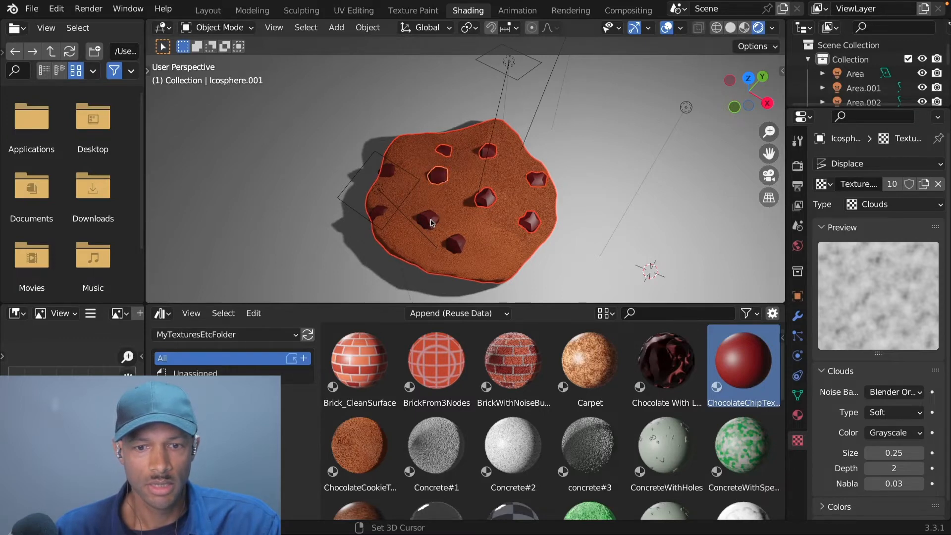
left_click(432, 223, "shift")
left_click(433, 236, "shift")
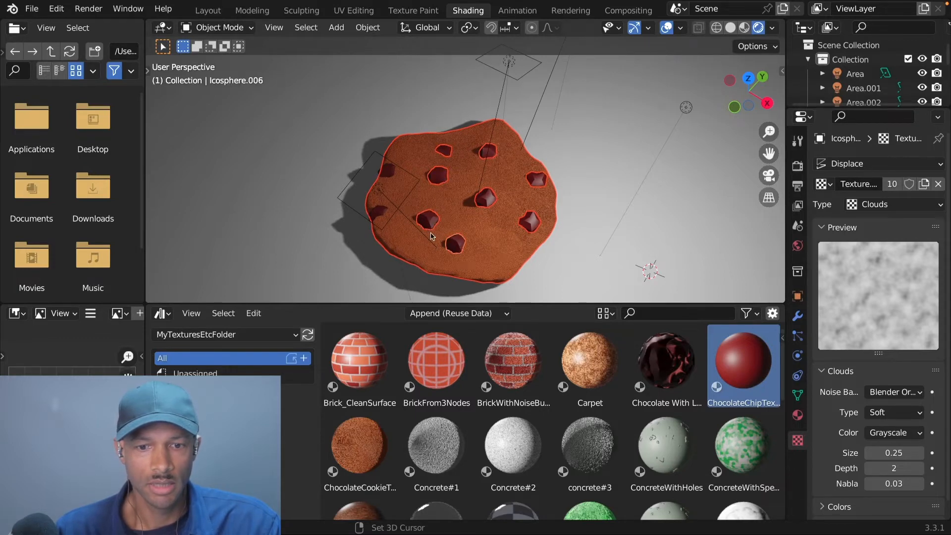
left_click(383, 214)
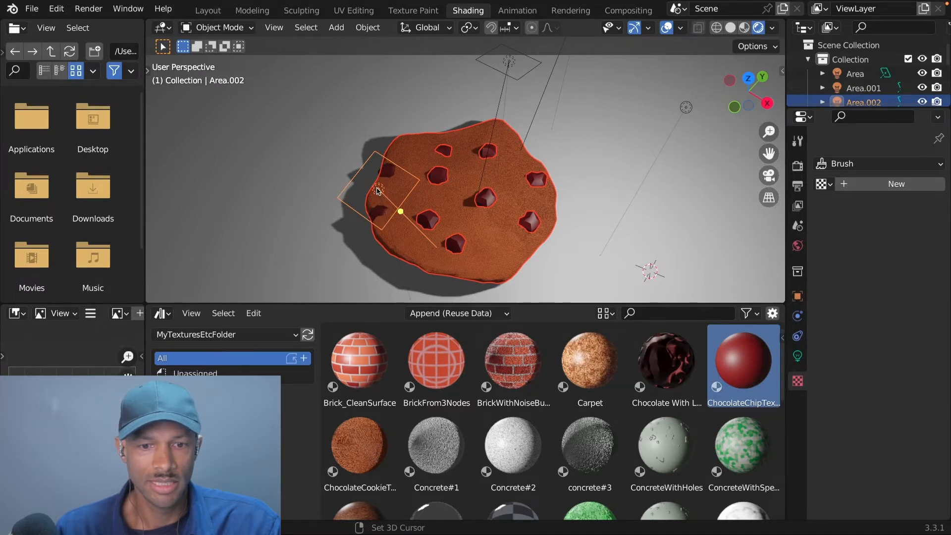
left_click(379, 191, "shift")
left_click(394, 168, "shift")
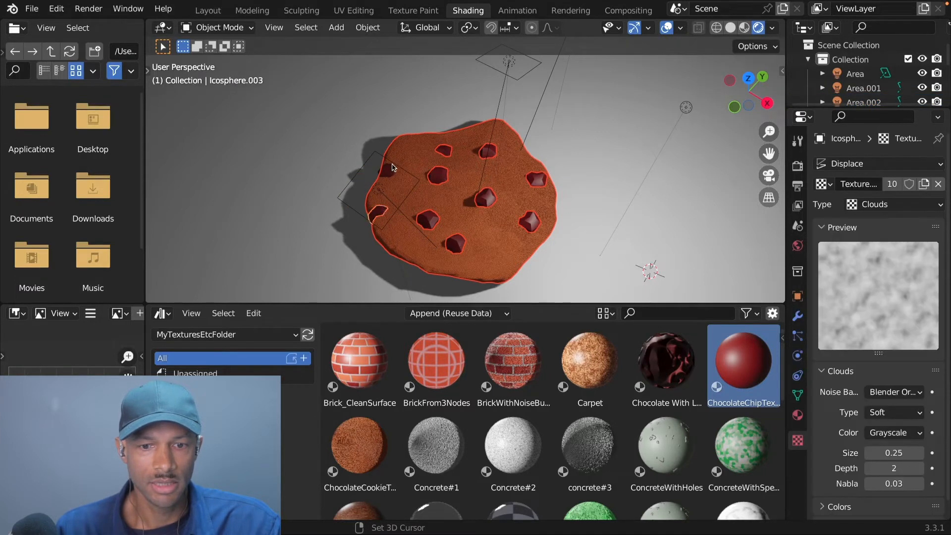
left_click(389, 172, "shift")
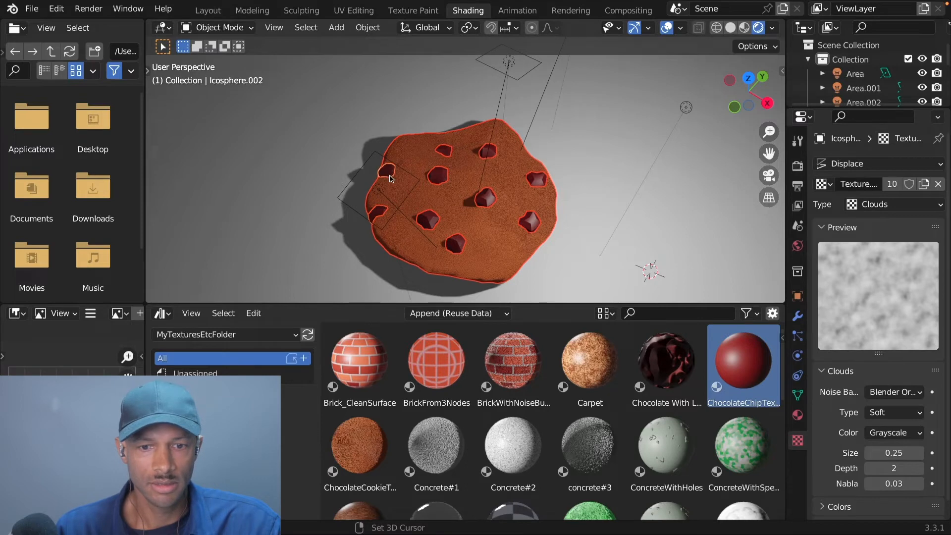
Move the selected cookie and chips to a new collection named 001cookieWithChocChips
key("m")
left_click(582, 221)
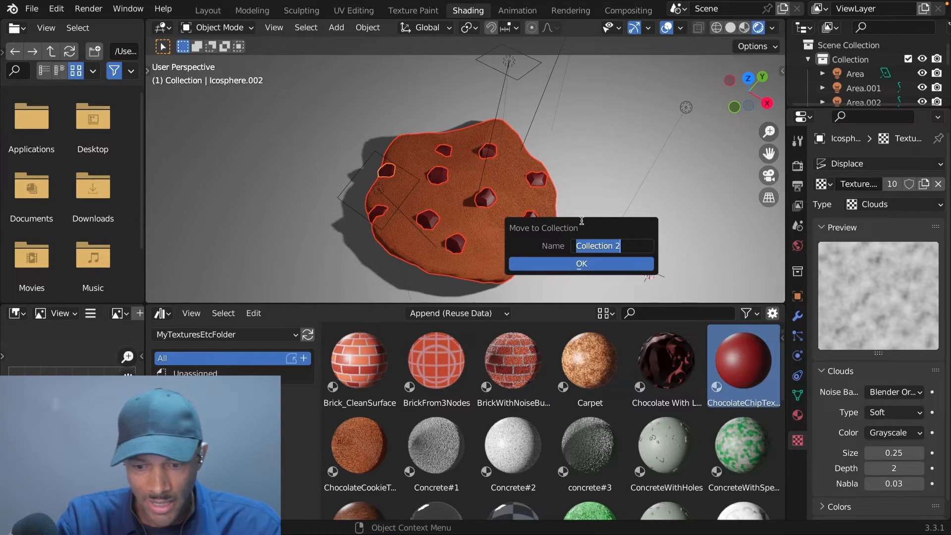
type("001")
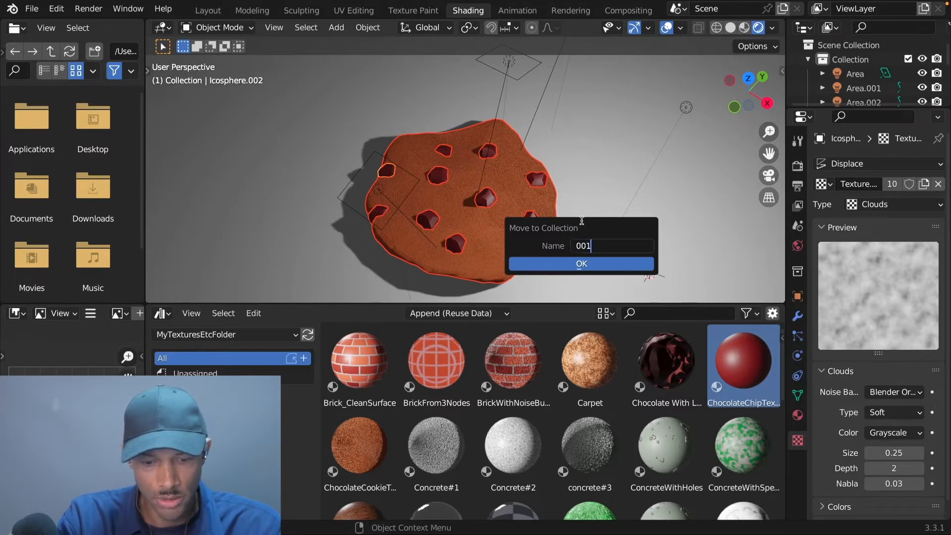
type("coo")
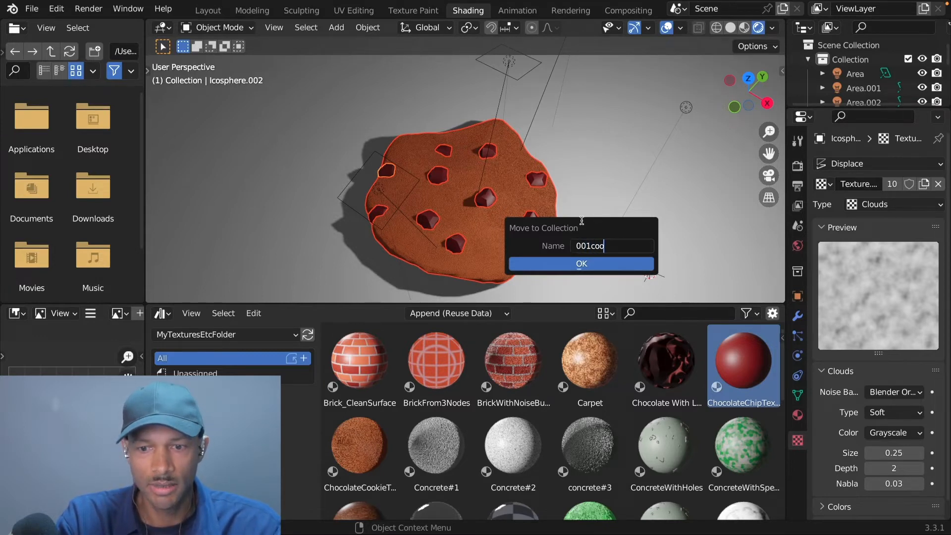
type("kieWith")
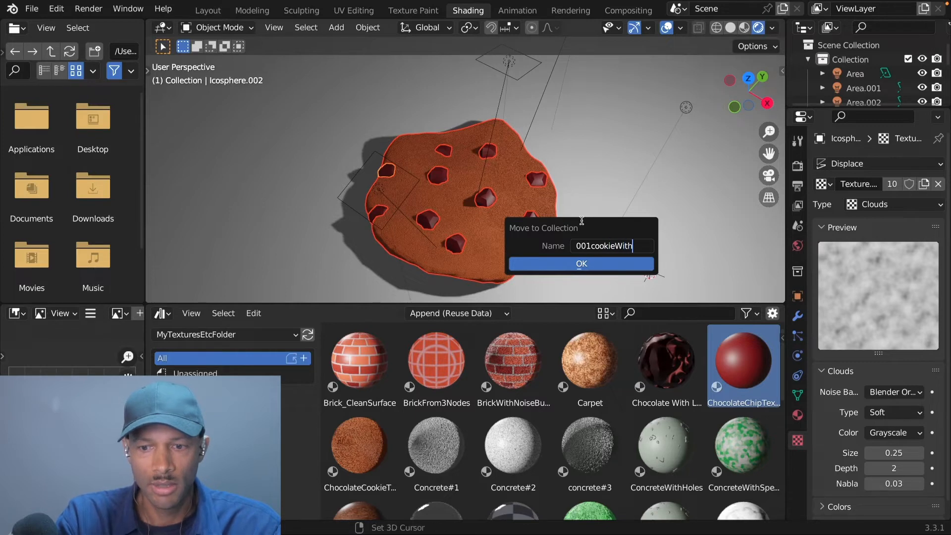
type("Ch")
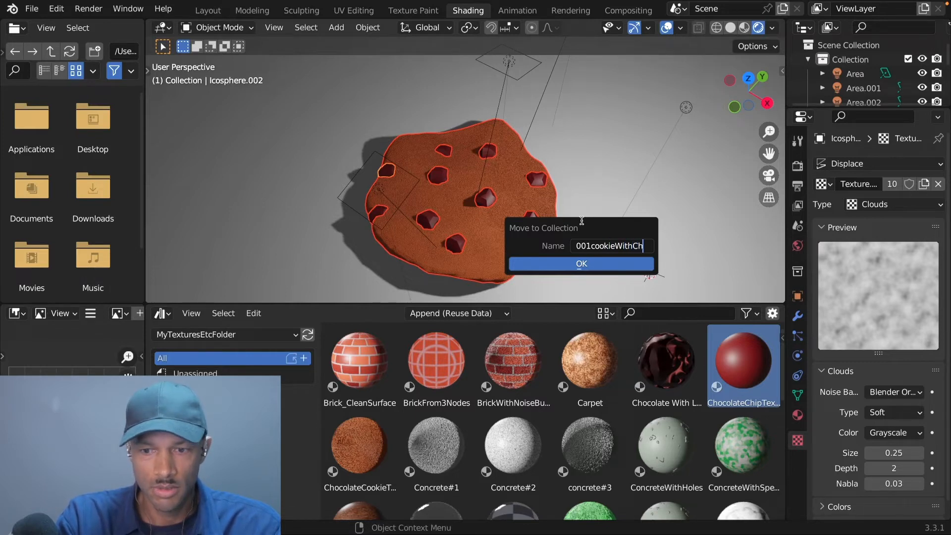
type("oc")
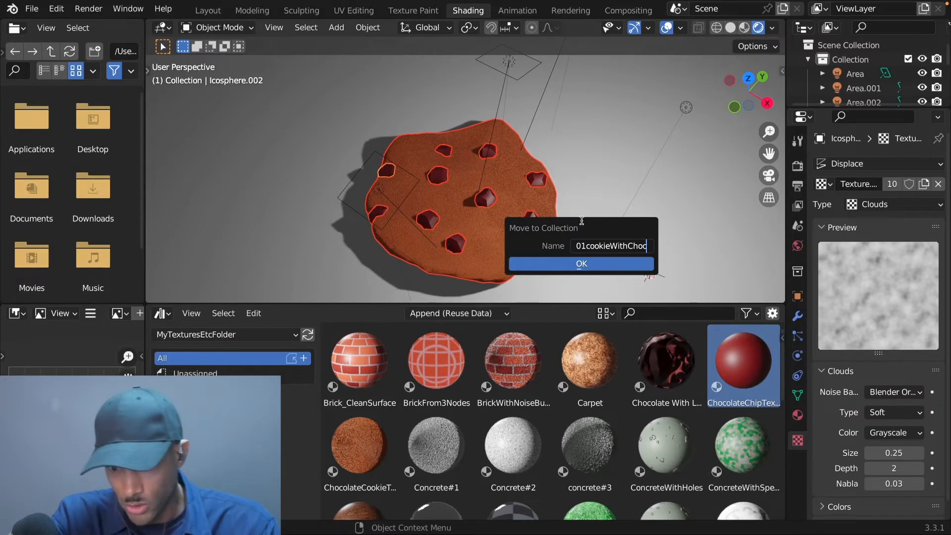
type("Chi")
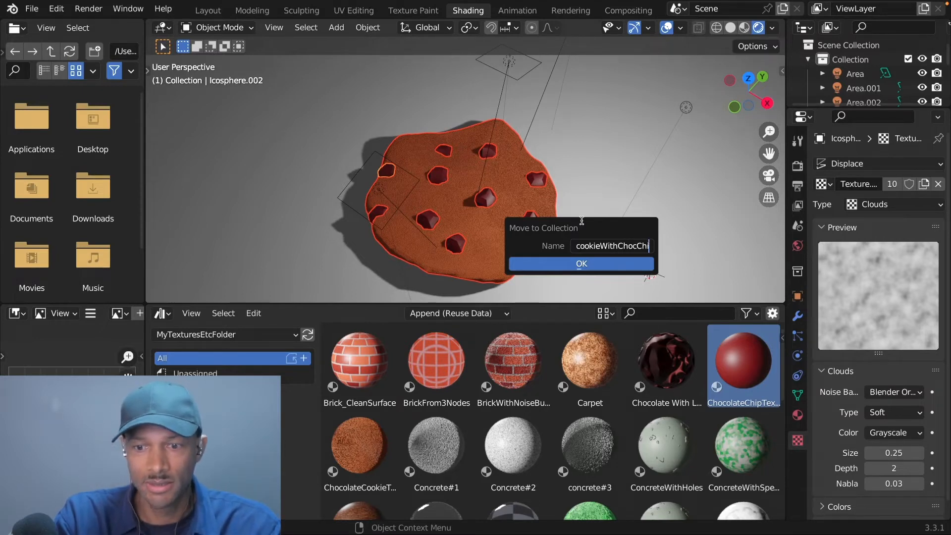
type("ps")
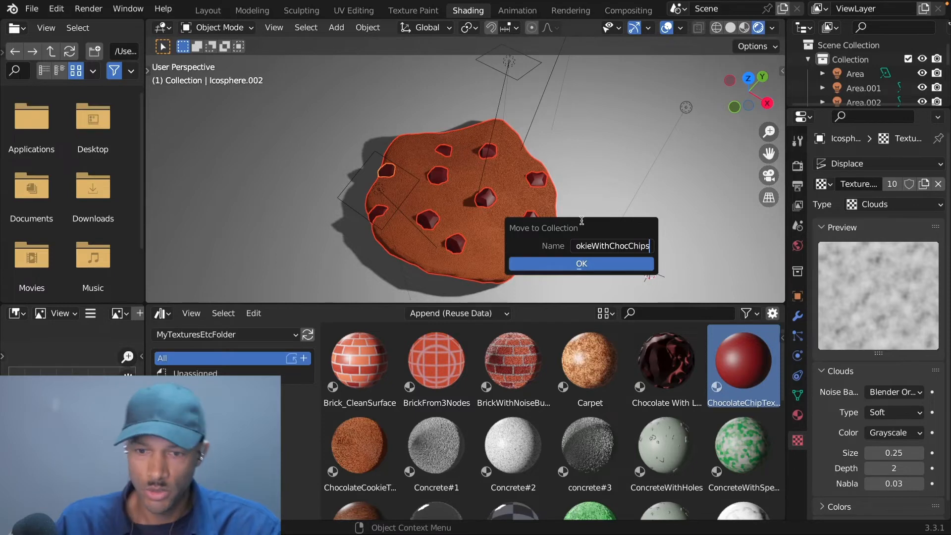
Move the selected cookie and its chocolate chips into a new collection named 001cookieWithChocChips
left_click(588, 266)
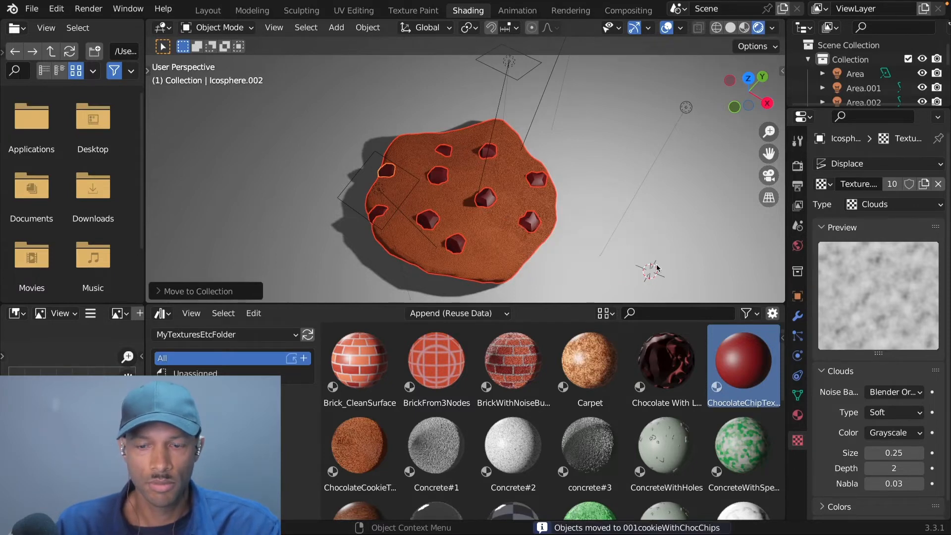
middle_click_drag(620, 219, 678, 232)
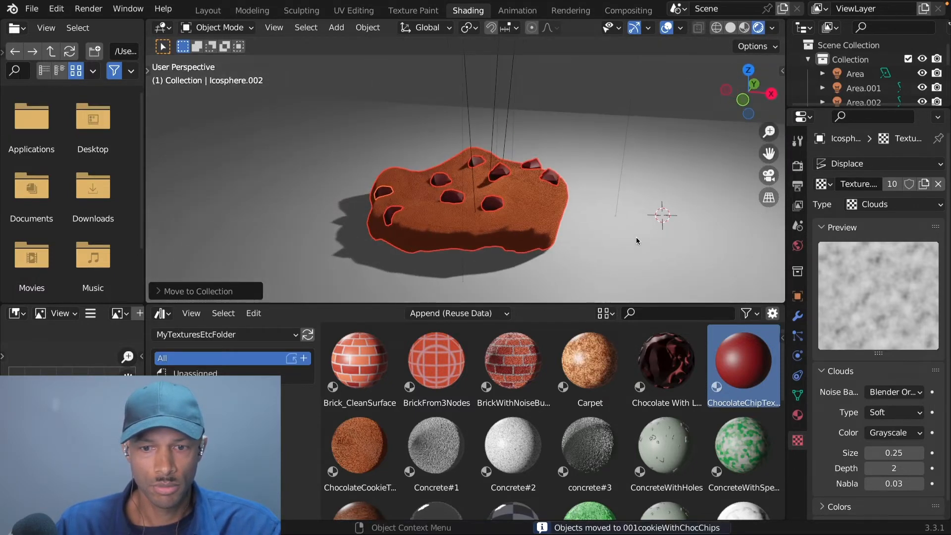
scroll(632, 242, "down", 2)
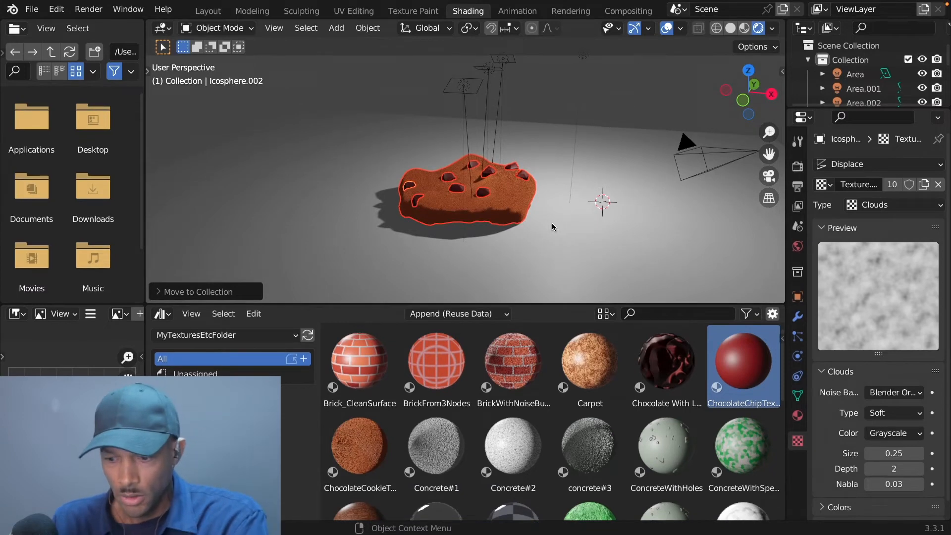
Duplicate the whole cookie with its chips and move the copy along the positive Y axis, clear of the original
key("KP_7")
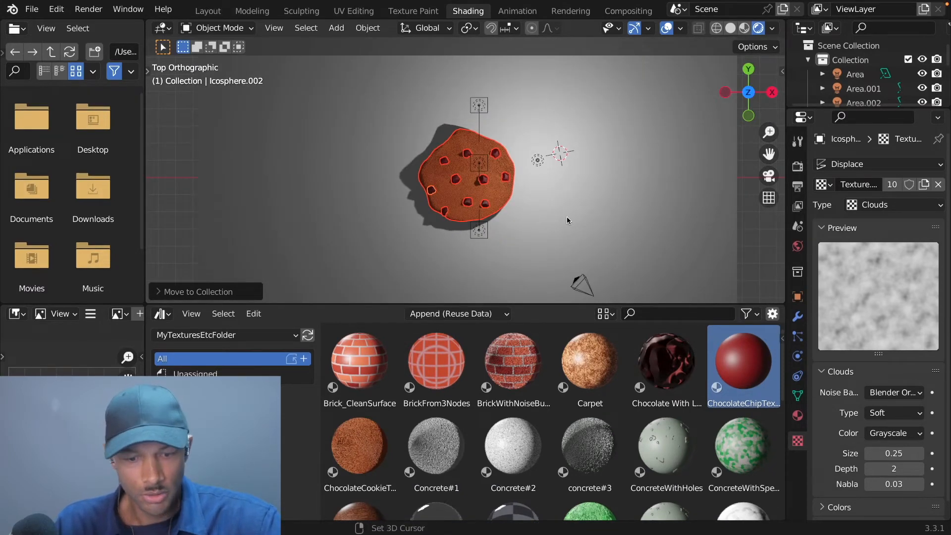
key("shift+d")
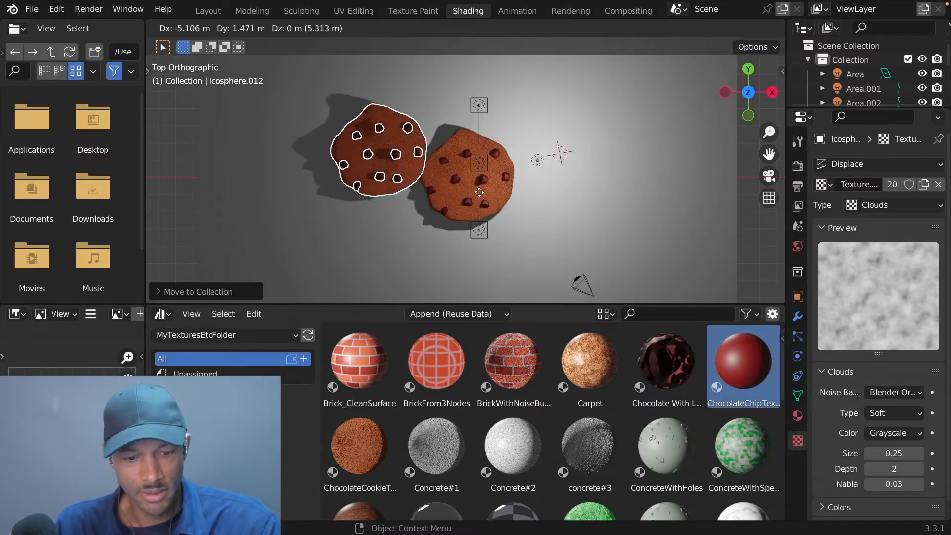
key("Escape")
key("g")
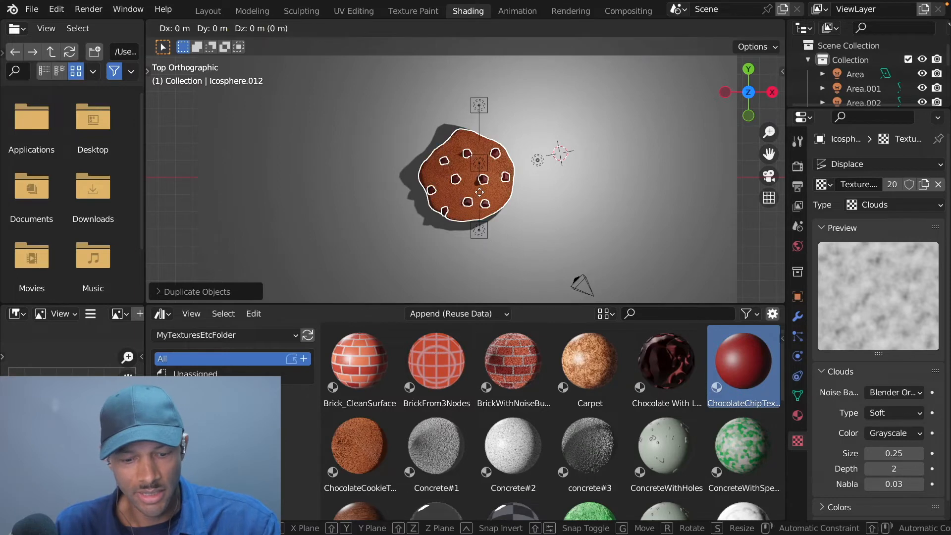
key("y")
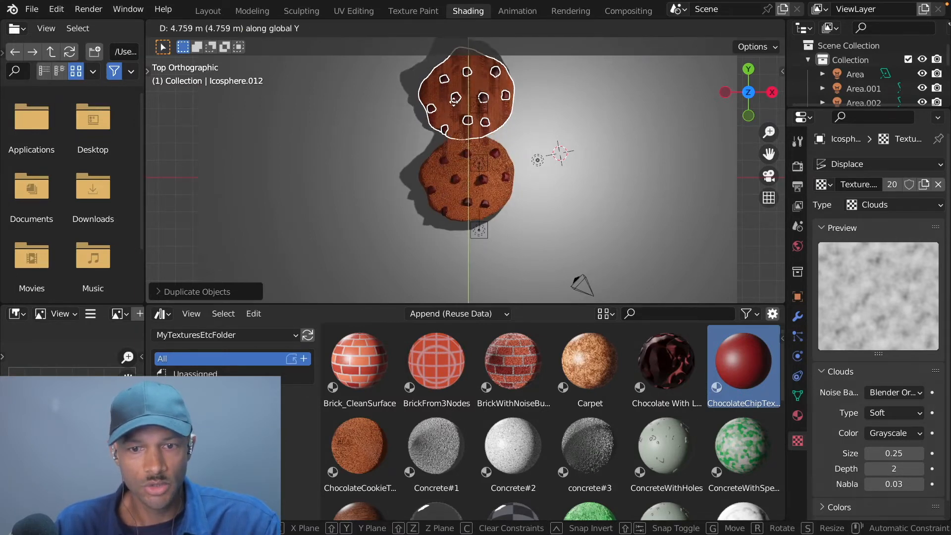
left_click(459, 78)
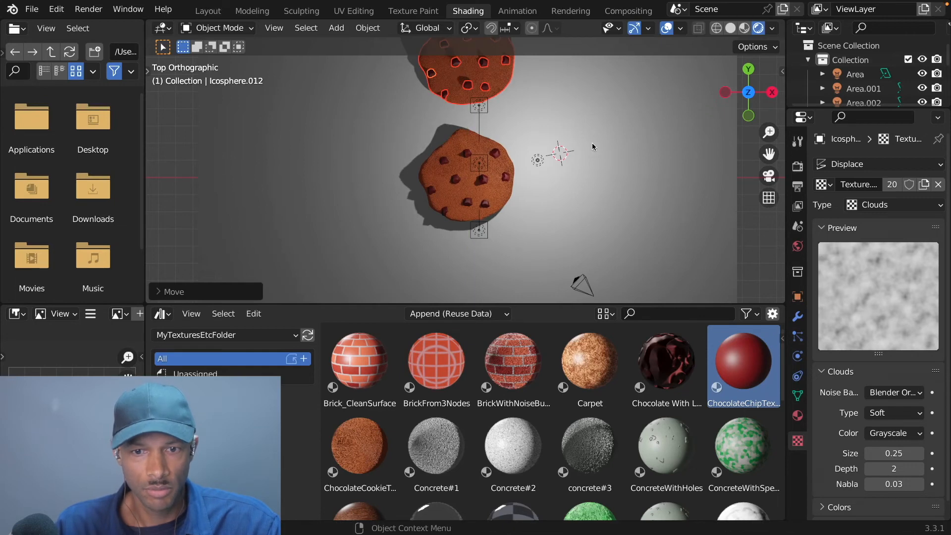
Rotate the duplicated cookie around the global Z axis so its chip pattern differs from the original
scroll(593, 143, "down", 1)
key("r")
key("z")
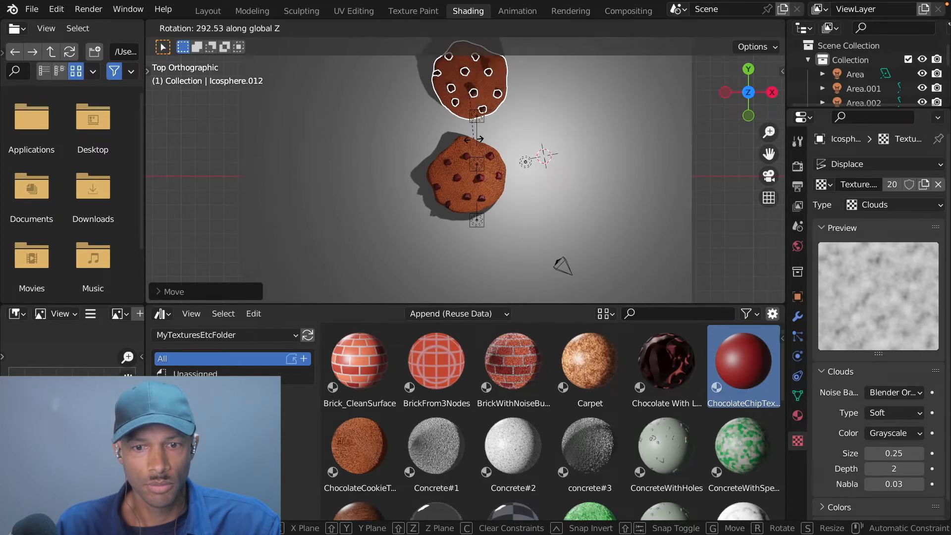
left_click(434, 130)
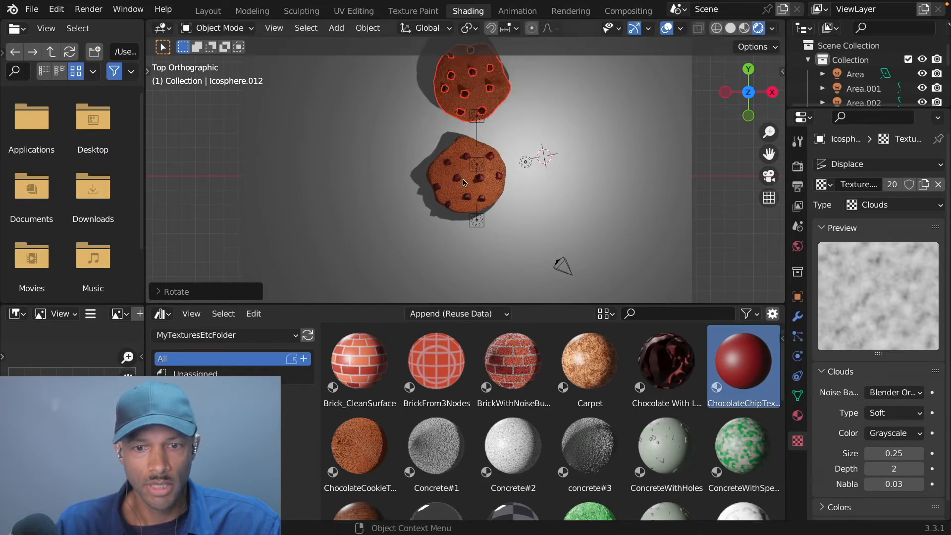
Duplicate the rotated cookie and move the new copy along the positive X axis, leaving a gap between them
key("shift+d")
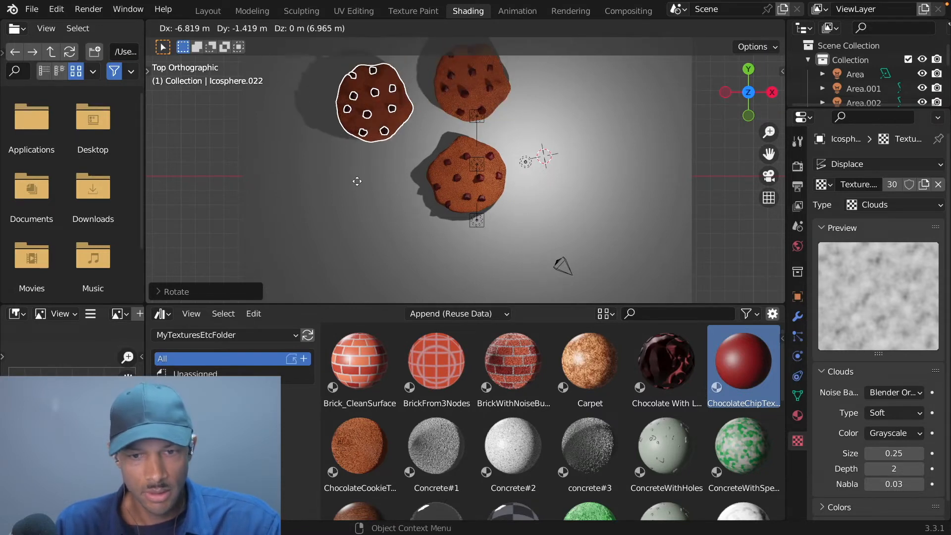
key("Escape")
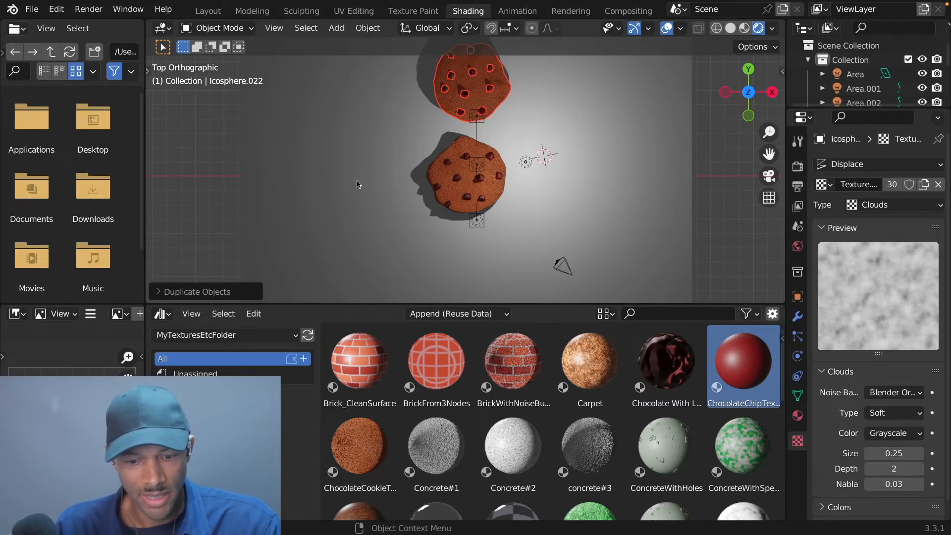
key("g")
key("x")
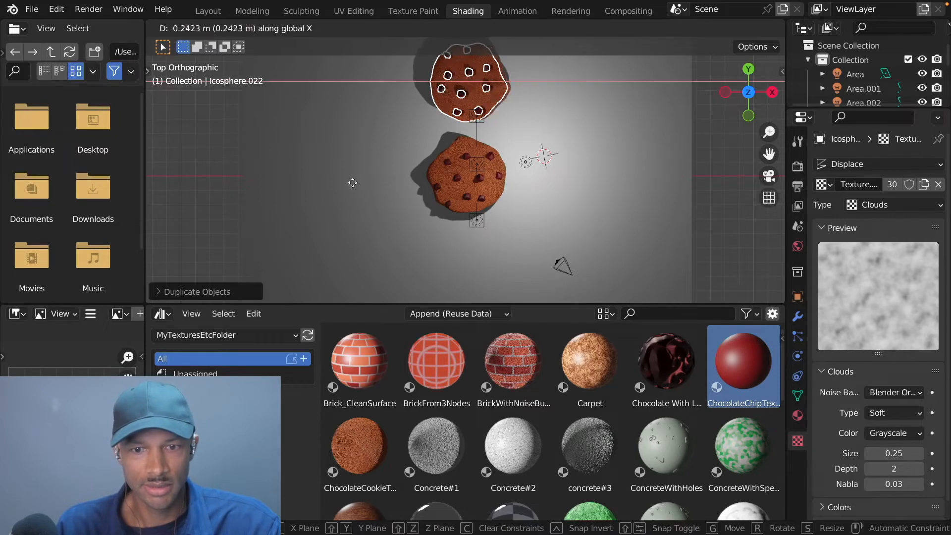
left_click(454, 226)
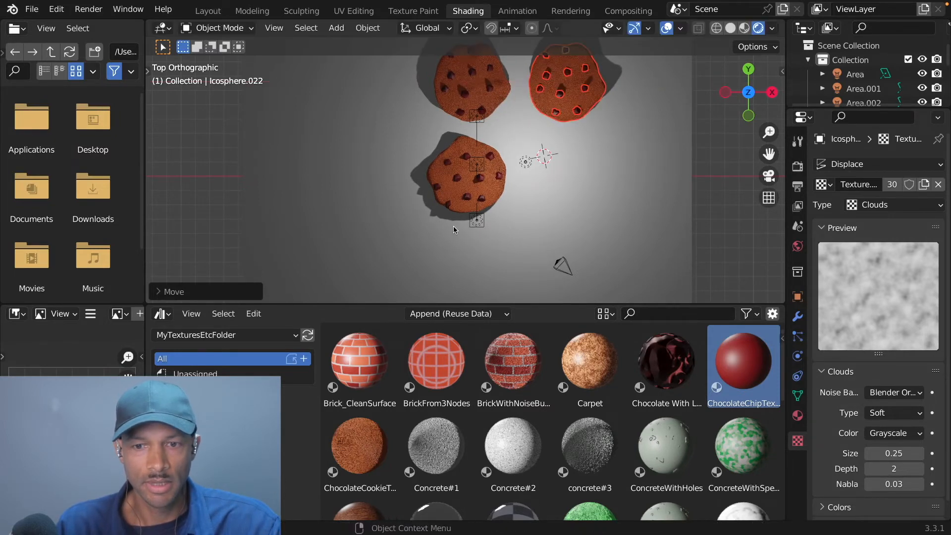
Place the 3D cursor between the three cookies and add a mesh circle there with 20 vertices and a 1 m radius
right_click(511, 126, "shift")
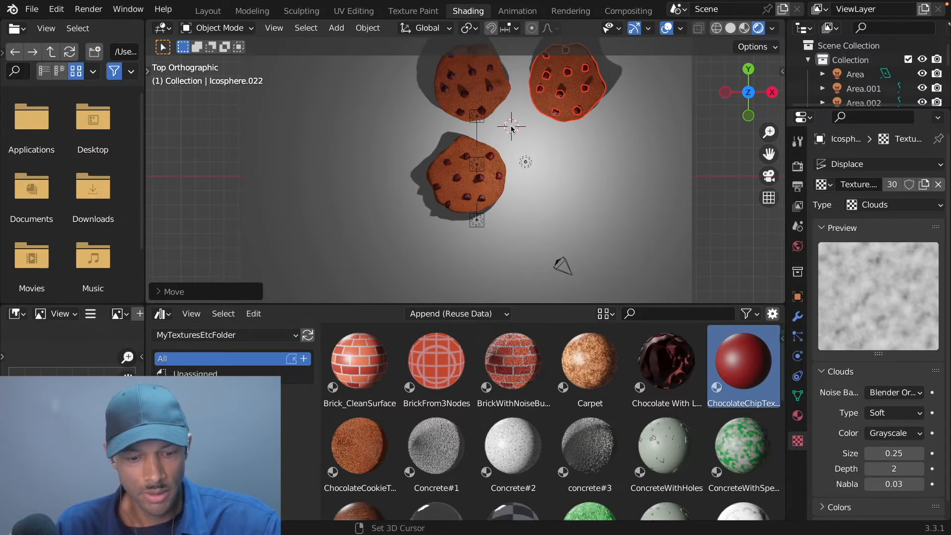
key("shift+a")
mouse_move(512, 128)
left_click(575, 155)
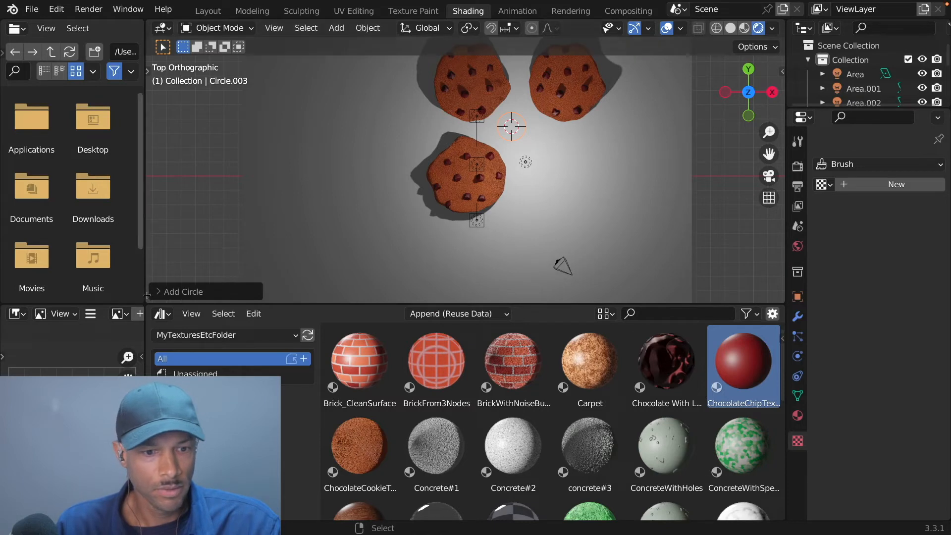
left_click(166, 293)
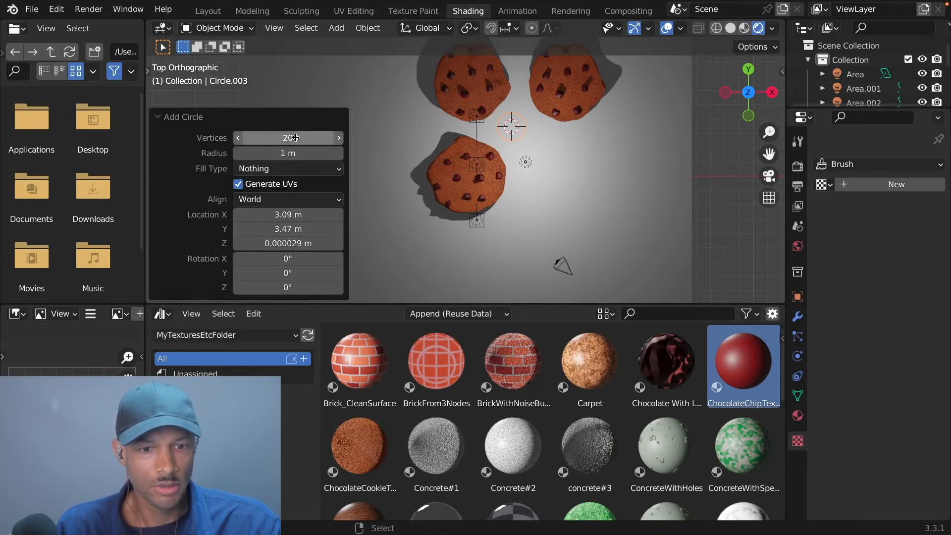
left_click(512, 137)
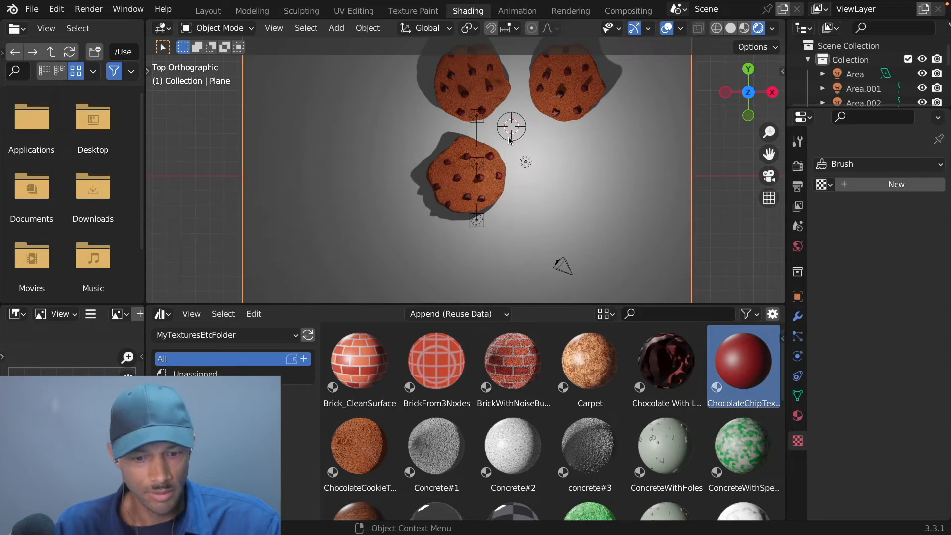
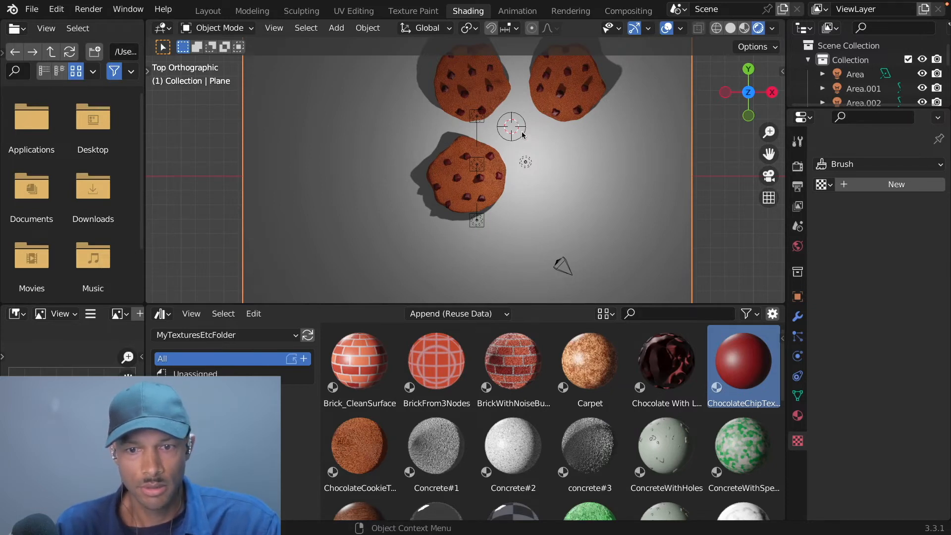
Select Circle.003 and scale it up by about 8.8 so it surrounds the cookies
middle_click_drag(528, 132, 485, 104)
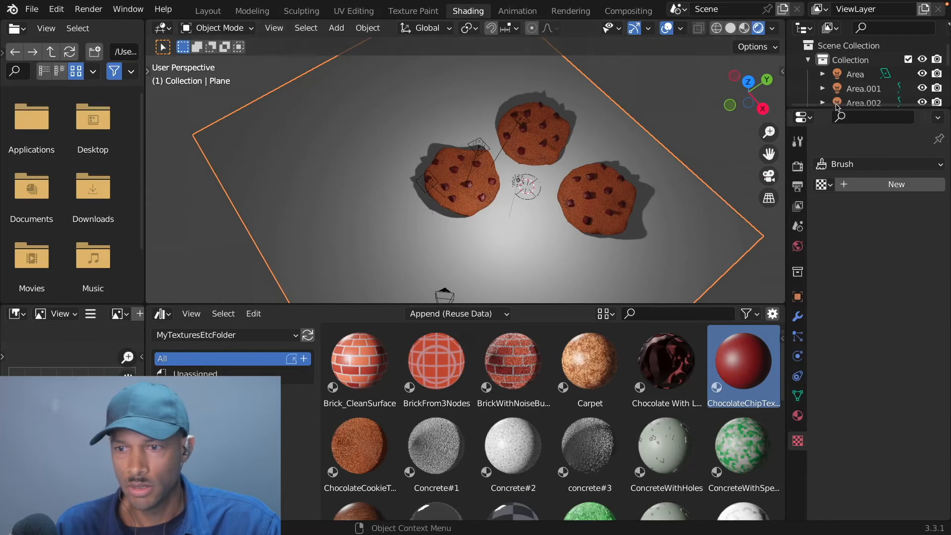
scroll(849, 79, "down", 3)
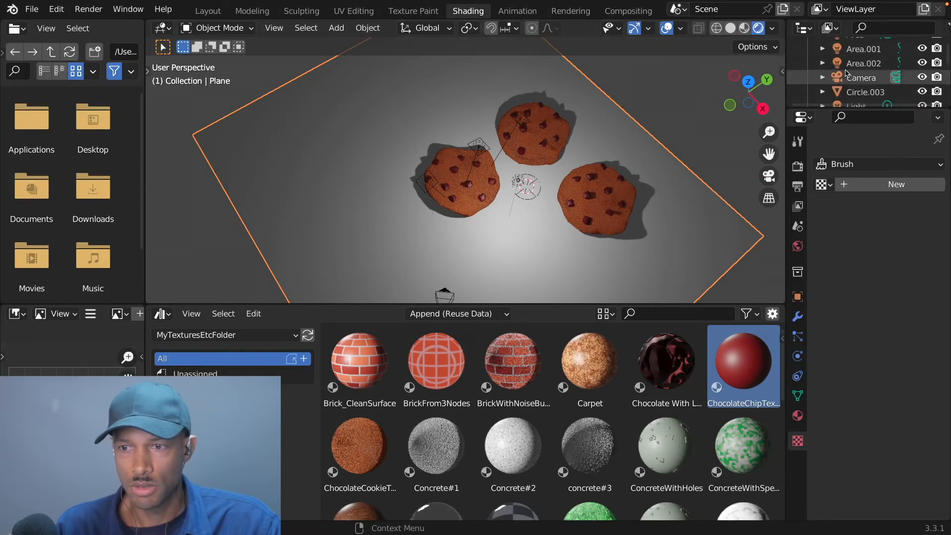
left_click(863, 92)
key("s")
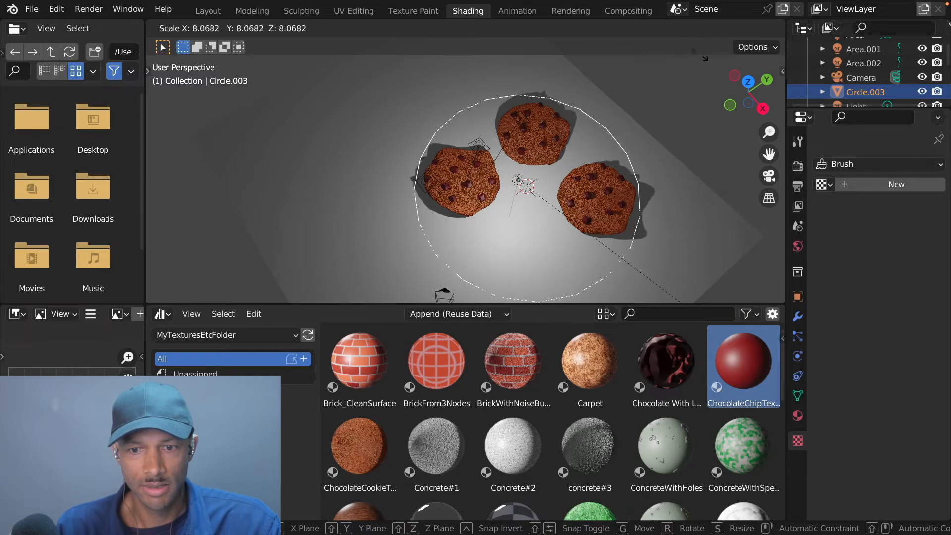
left_click(714, 30)
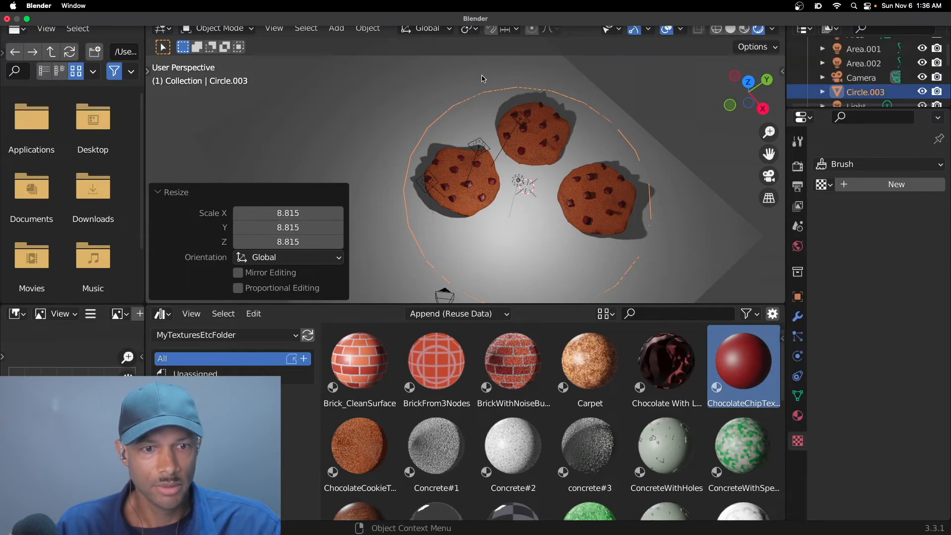
scroll(479, 74, "up", 2)
scroll(475, 71, "down", 1)
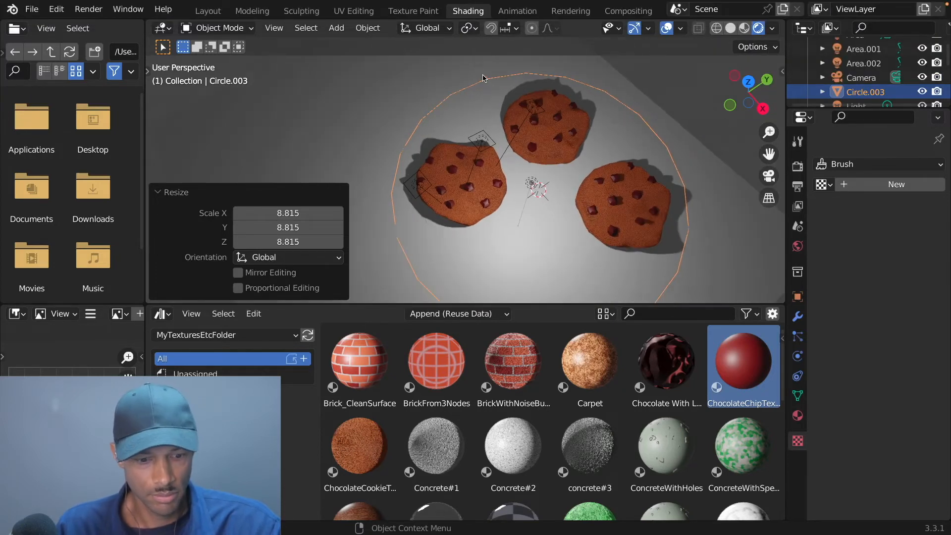
Extrude the circle's edge loop in Edit Mode and scale it inward to about 0.795 to form the plate's rim
key("Tab")
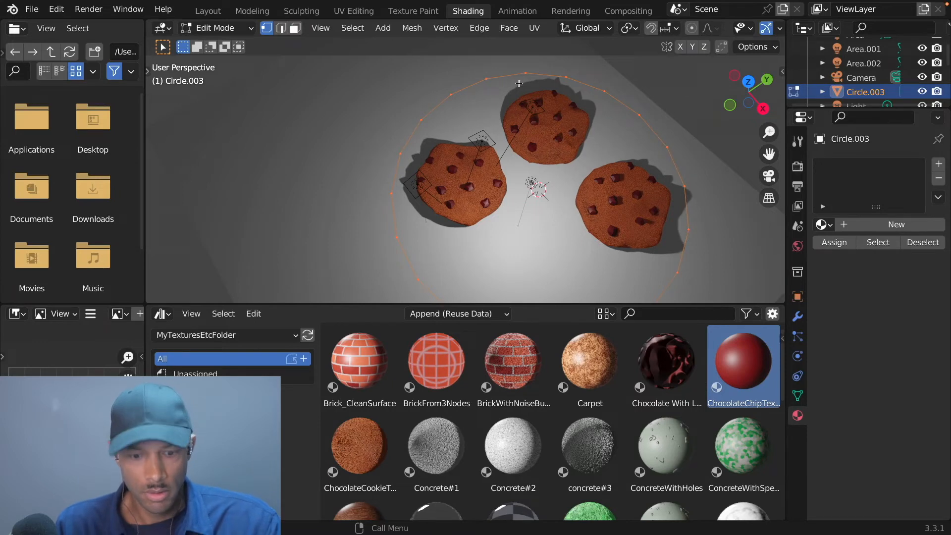
key("s")
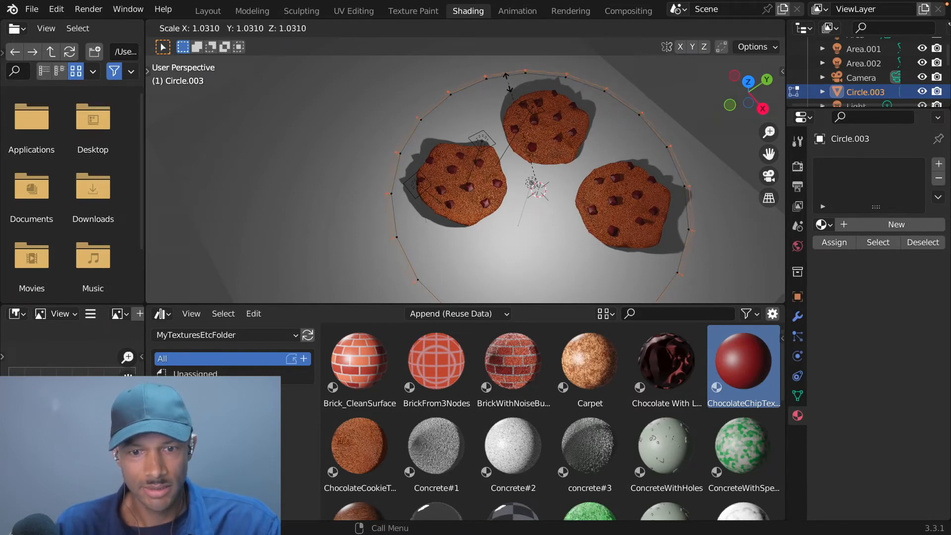
left_click(530, 105)
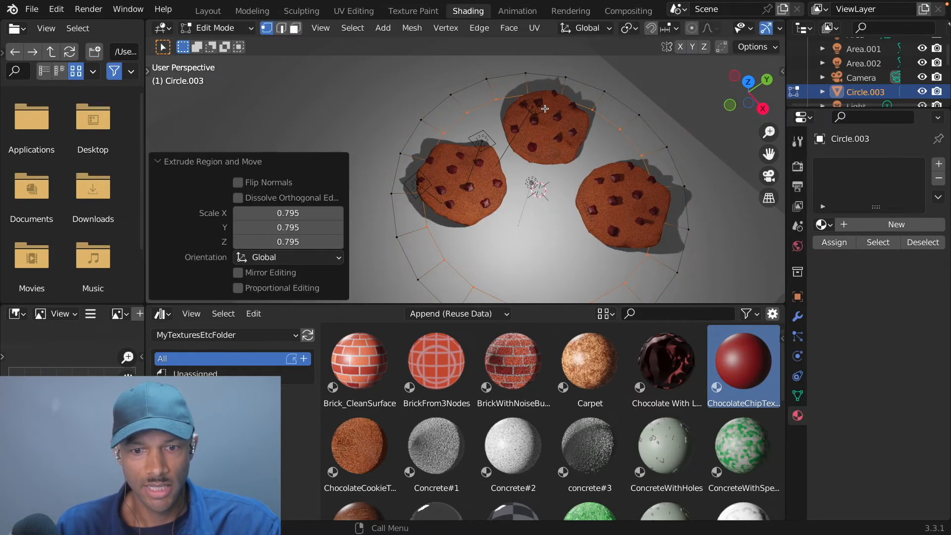
Lower the inner edge loop by about 0.385 m along the global Z axis
middle_click_drag(677, 138, 693, 178)
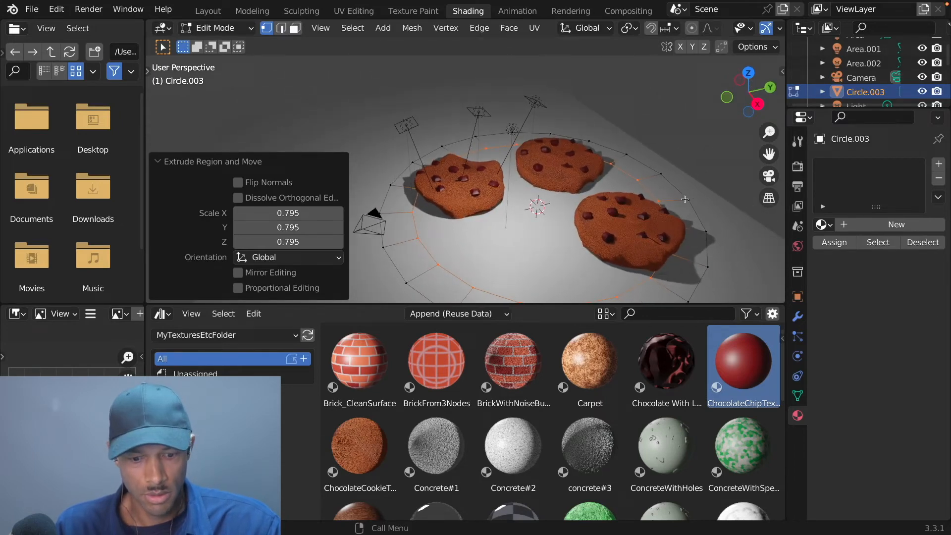
key("g")
key("z")
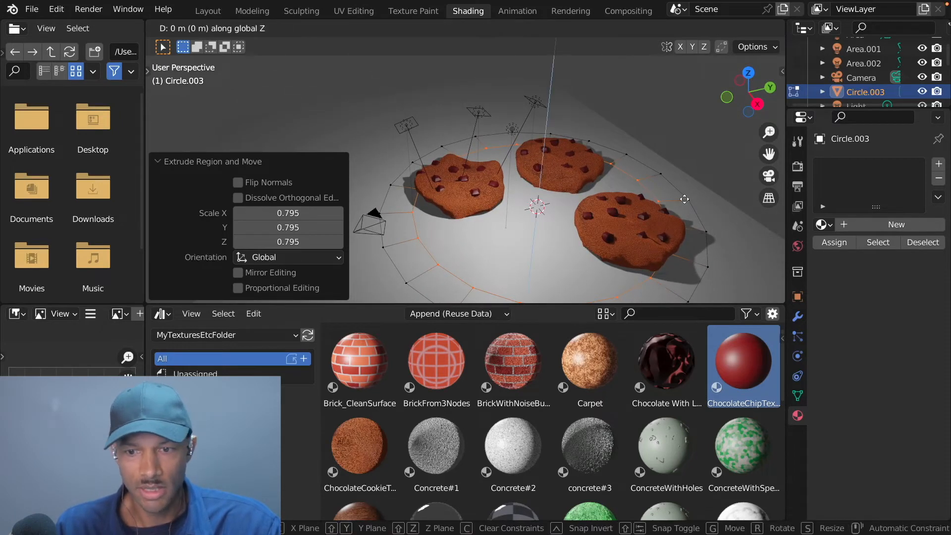
left_click(685, 205)
Extrude the lowered edge loop and scale it inward to about 0.465 to start the plate's base
middle_click_drag(685, 205, 654, 127)
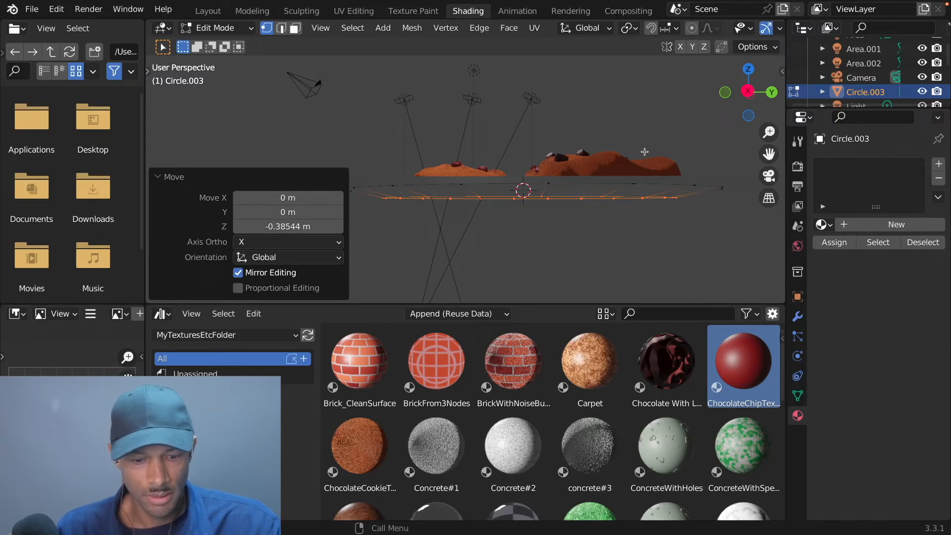
key("s")
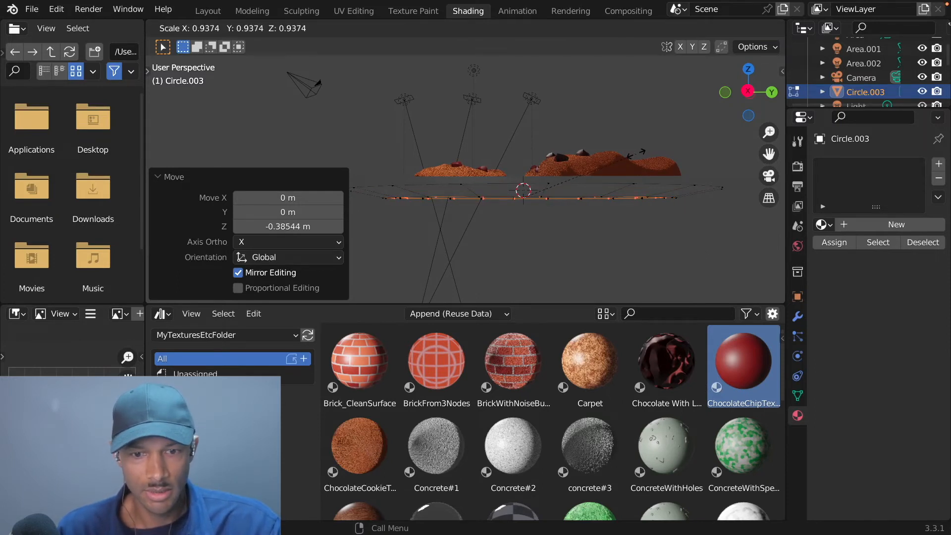
left_click(585, 185)
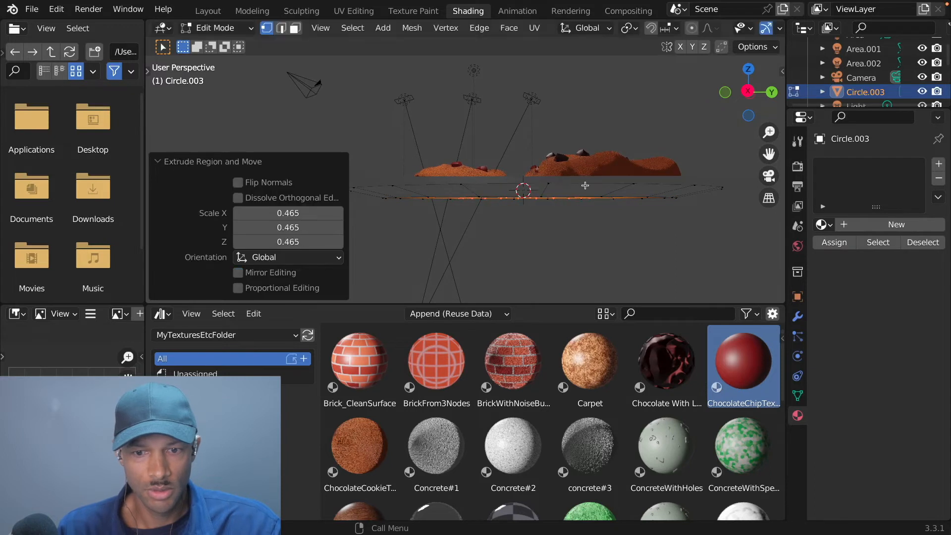
Extrude the innermost loop of the plate's base again and scale it inward to about 0.539
middle_click_drag(585, 185, 637, 197)
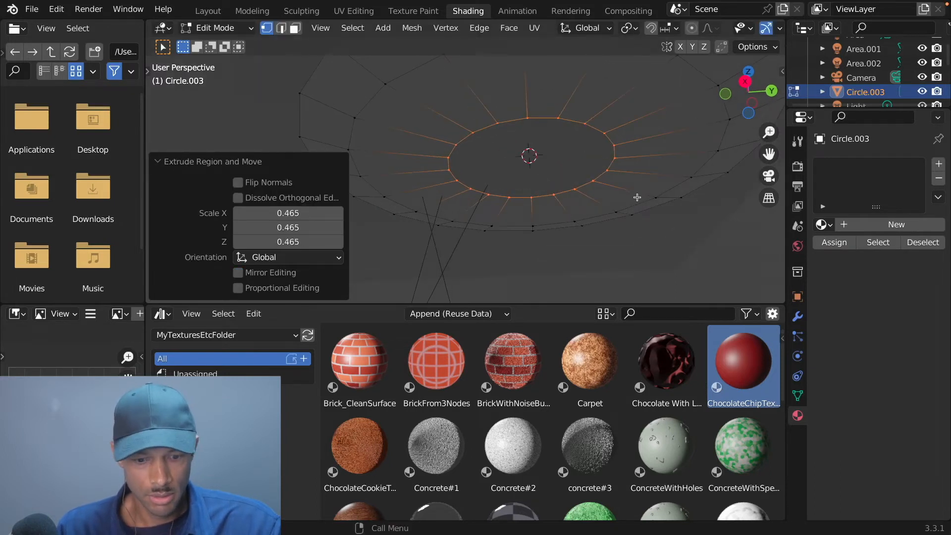
key("e")
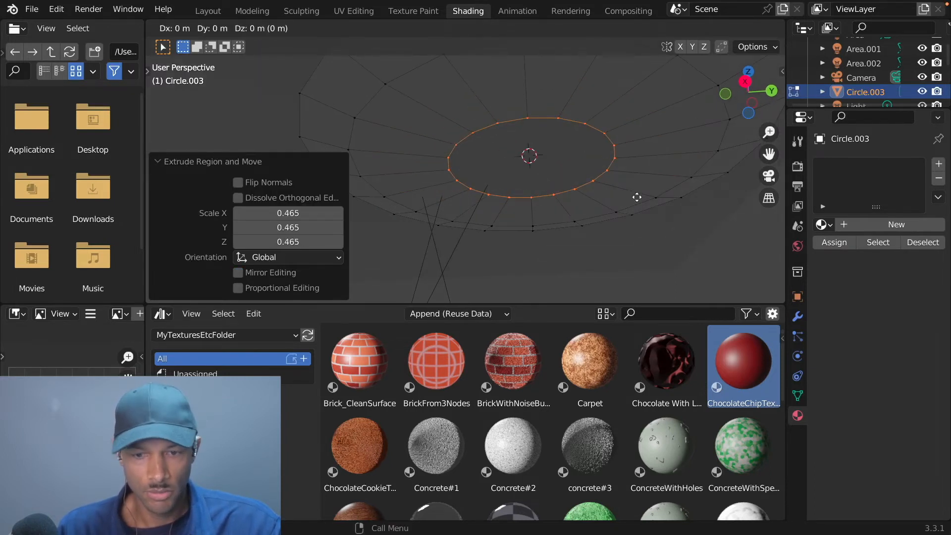
key("s")
left_click(582, 194)
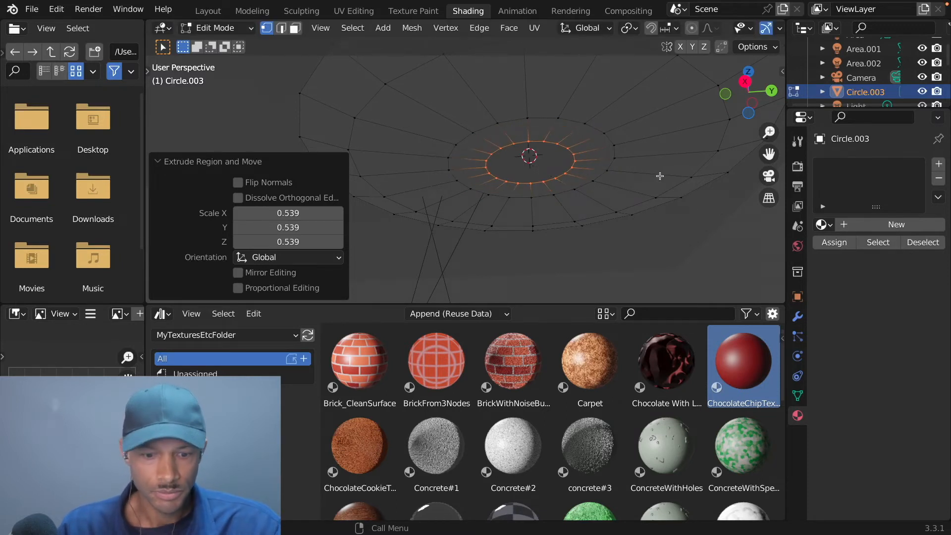
Extrude the innermost loop of the plate's base once more and scale it inward to about 0.563
key("s")
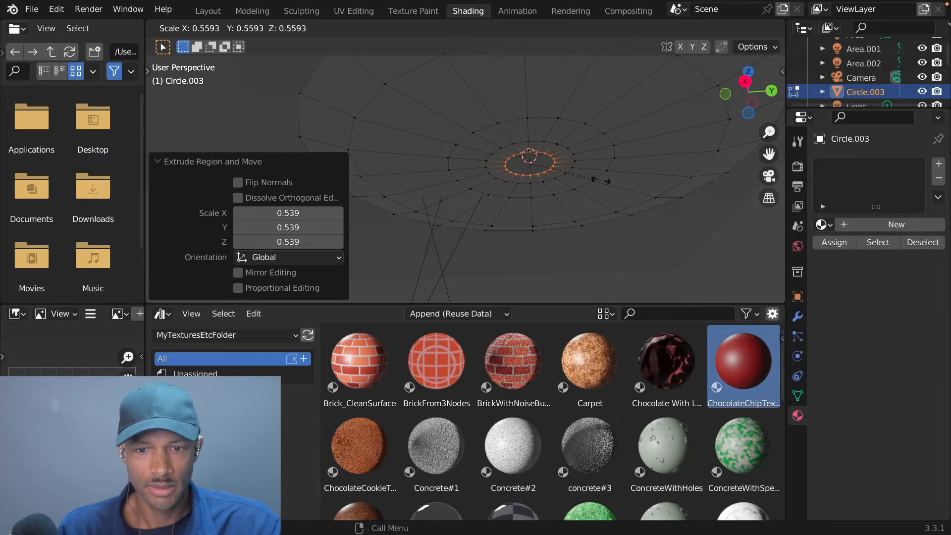
left_click(600, 179)
Try lowering the innermost loop by about 0.156 m along the global Z axis, and undo the move
key("e")
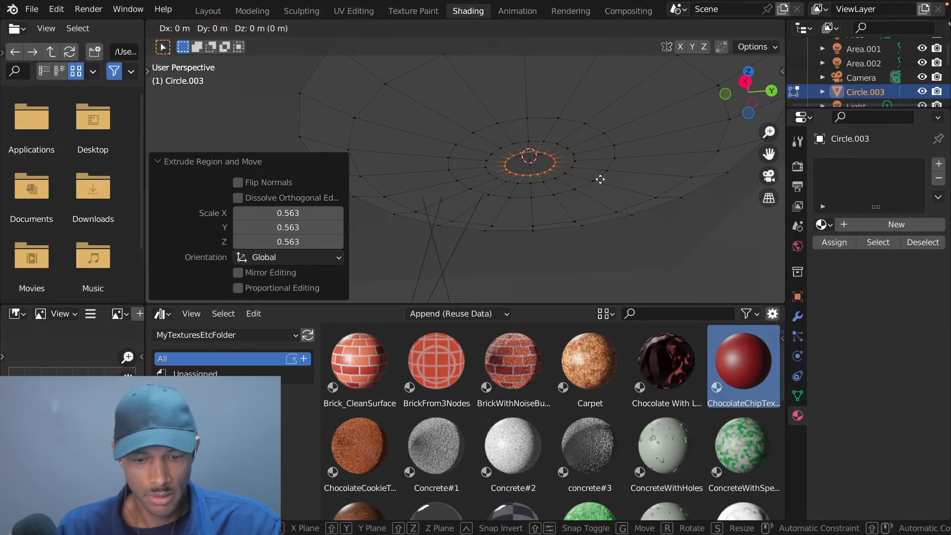
key("z")
left_click(601, 183)
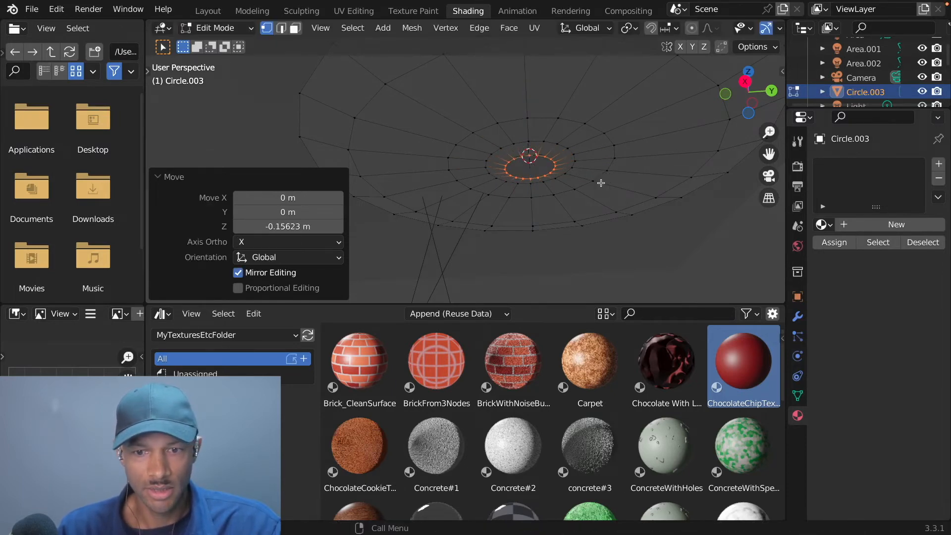
middle_click_drag(631, 174, 626, 215)
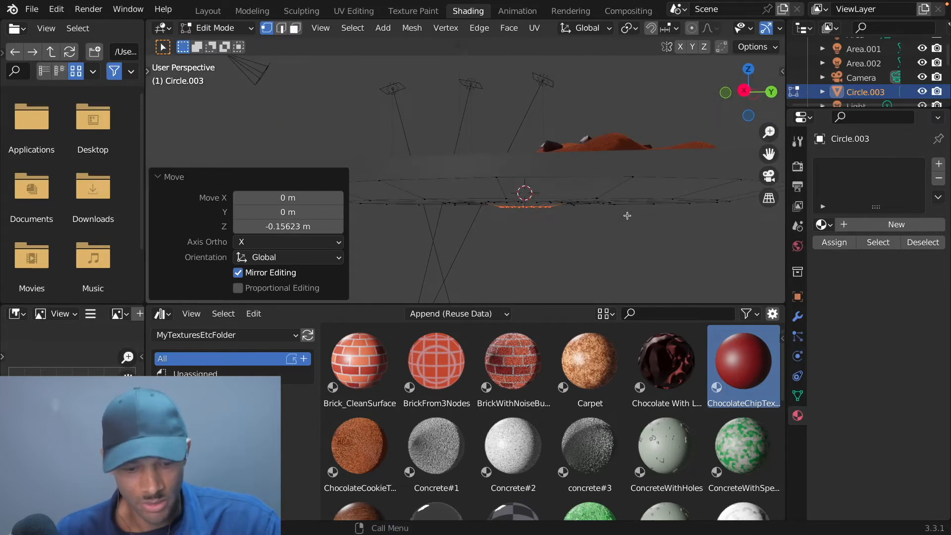
key("ctrl+z")
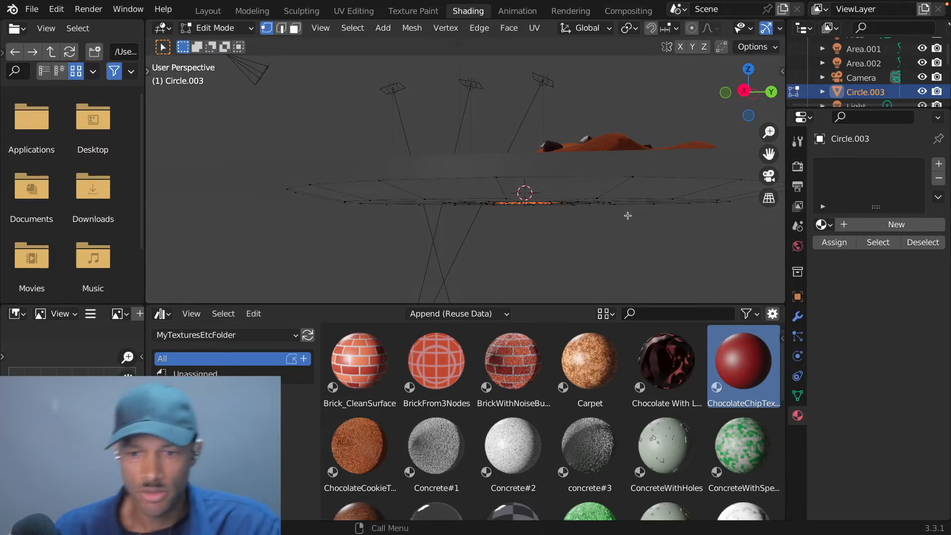
Extrude the innermost loop and scale it to 0 to close the centre of the plate
middle_click_drag(663, 224, 667, 218)
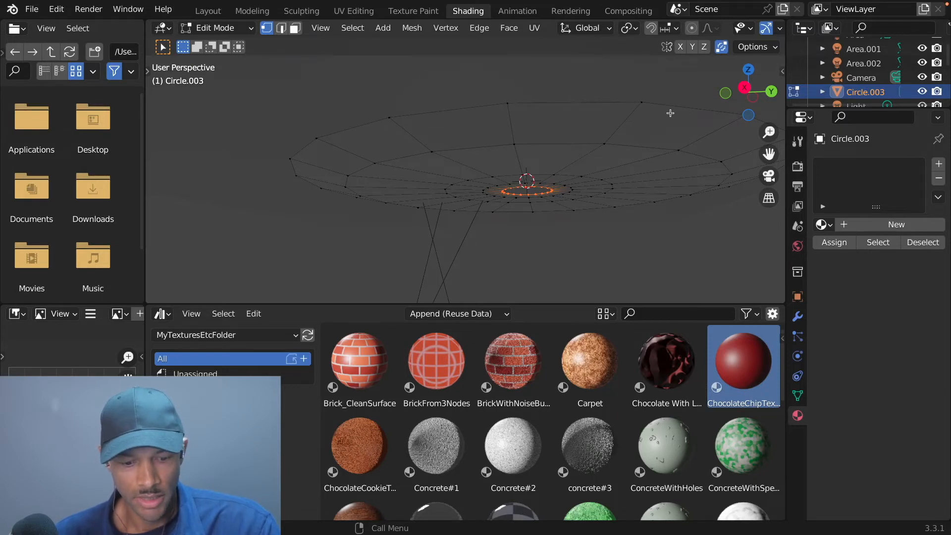
key("s")
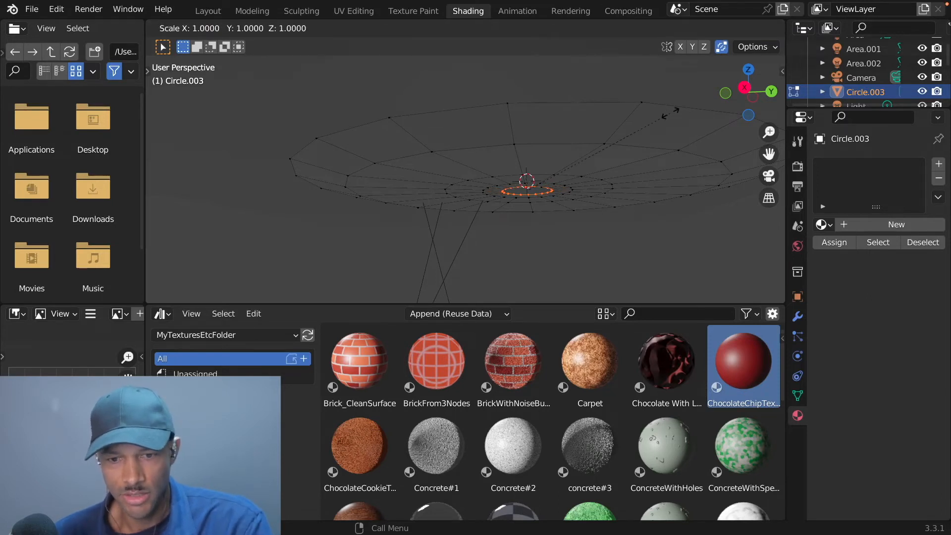
key("0")
key("Return")
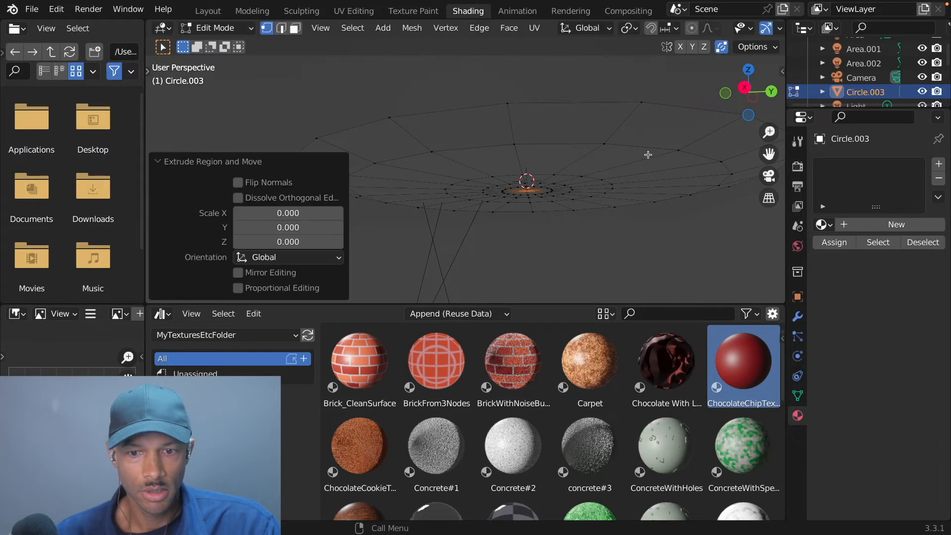
Bring the cookies back into view, grow the selection to the whole plate mesh, and raise it about 1.125 m along the global Z axis
left_click(546, 199)
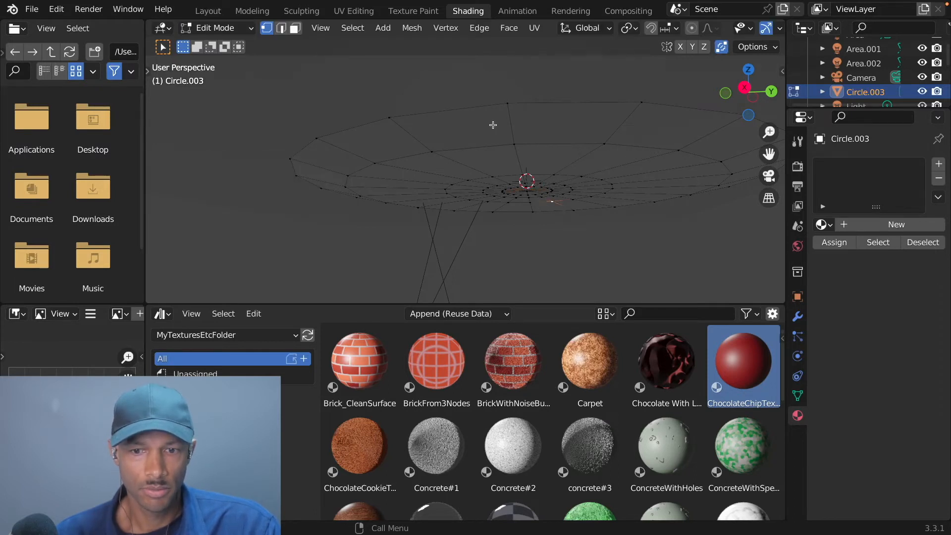
key("KP_Divide")
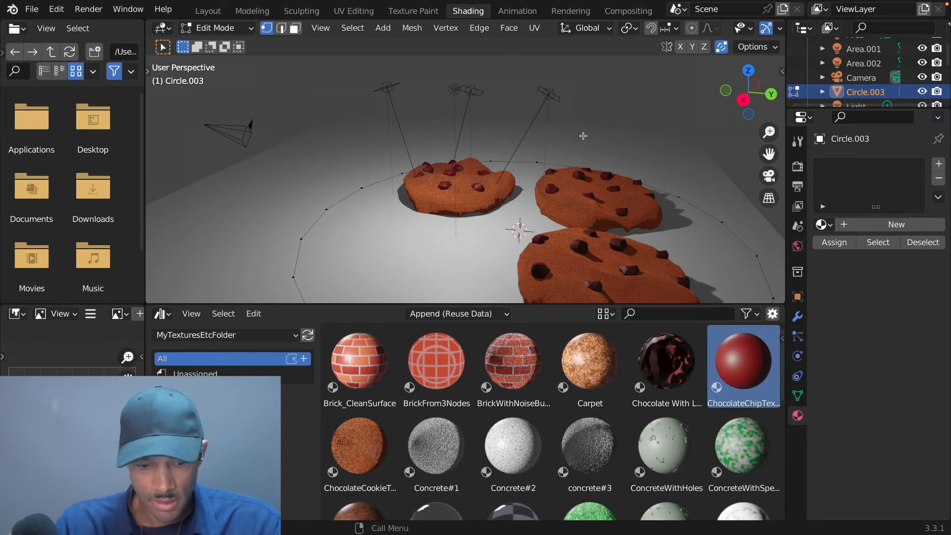
key("ctrl+KP_Add")
key("ctrl+KP_Add")
key("ctrl+KP_Add")
key("ctrl+KP_Add")
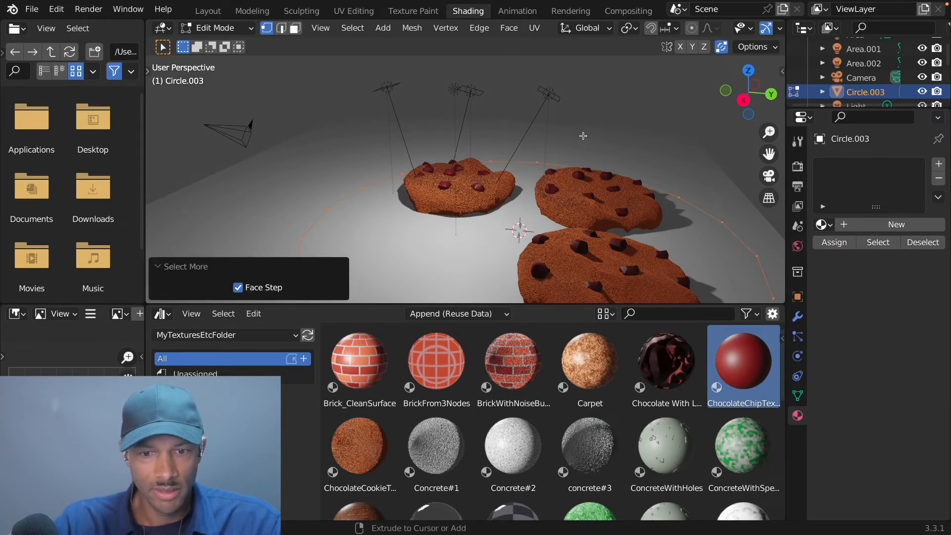
key("g")
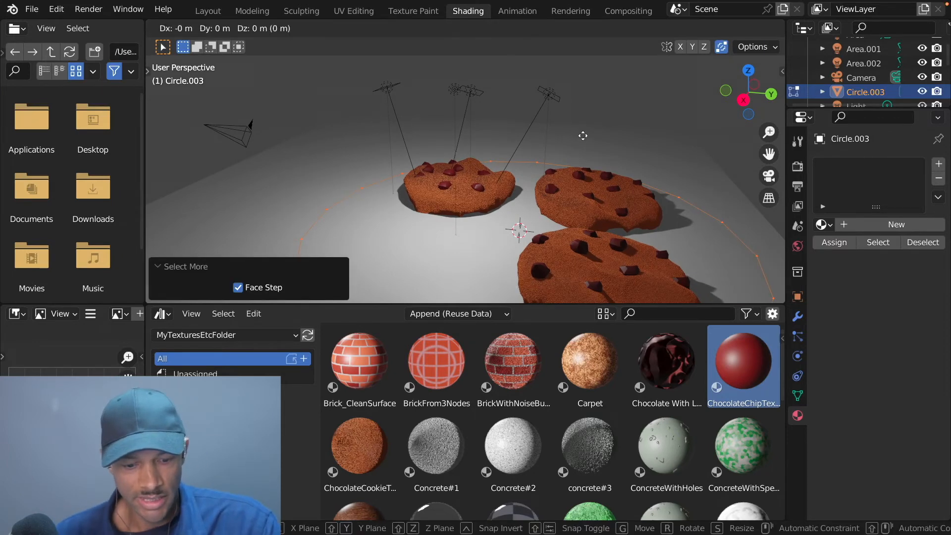
key("z")
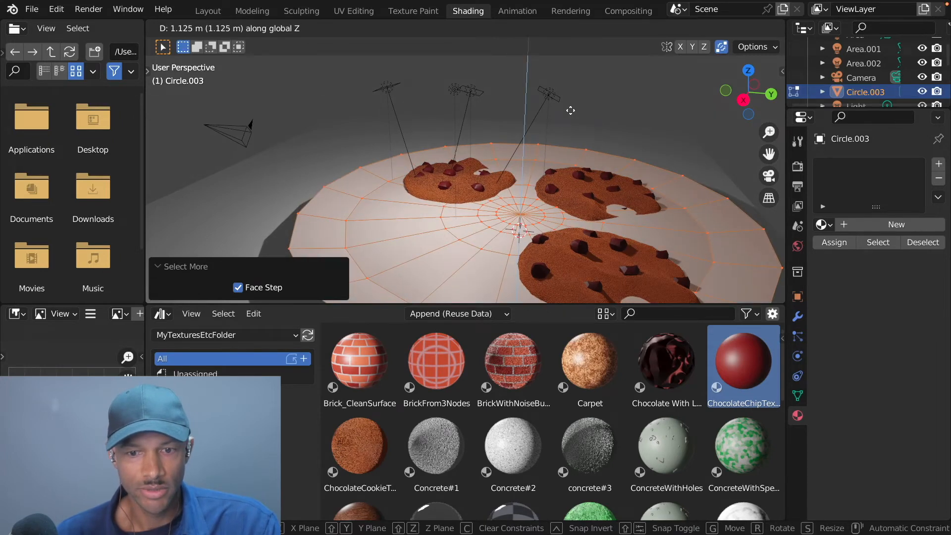
left_click(571, 111)
scroll(584, 105, "down", 2)
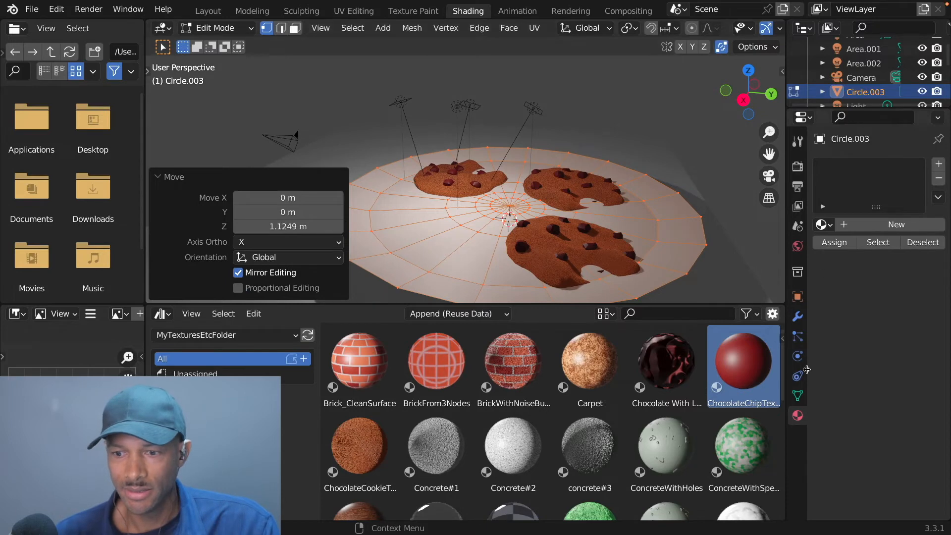
Add a Solidify modifier to the plate and set its thickness to 0.02 m
left_click(798, 316)
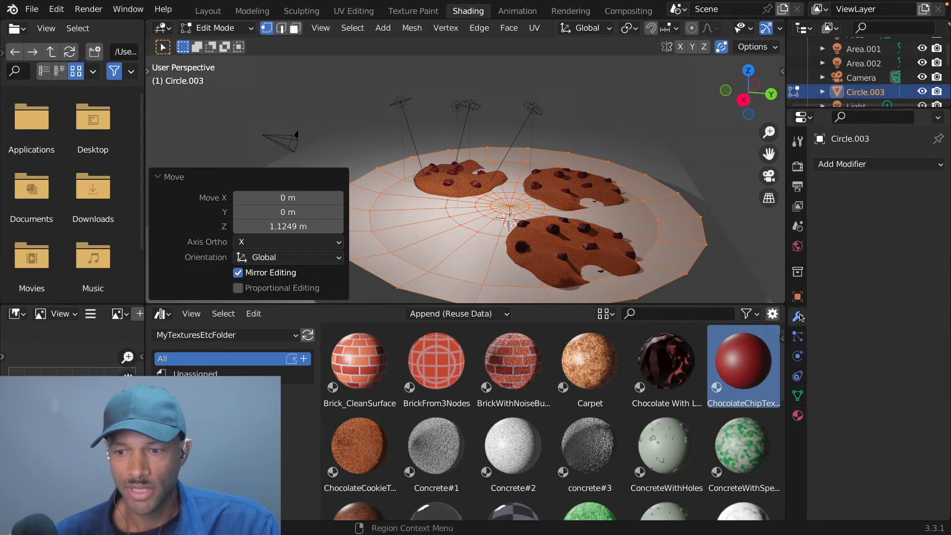
left_click(862, 164)
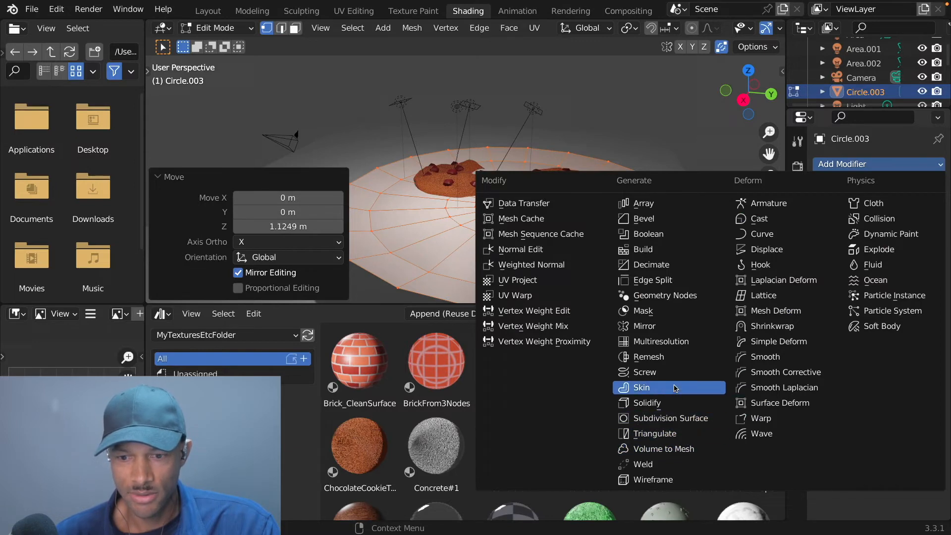
left_click(684, 408)
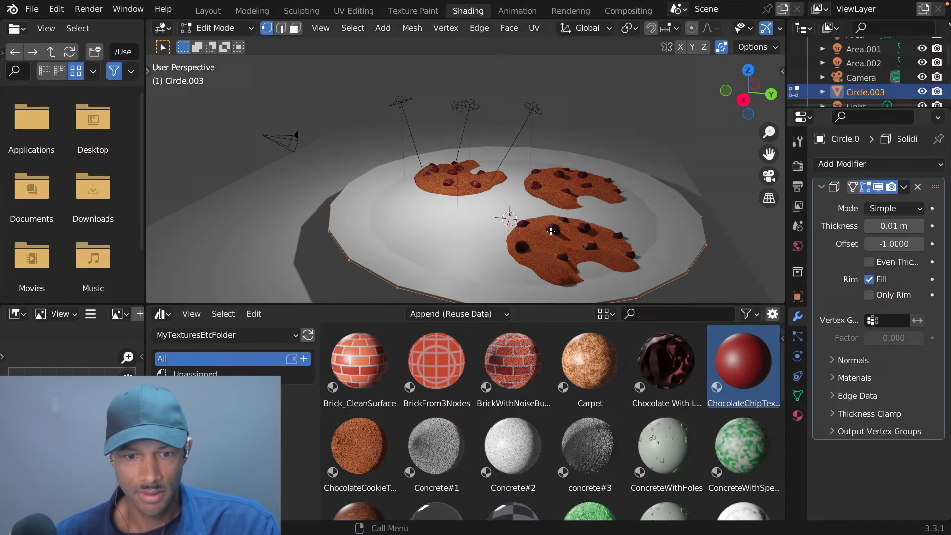
middle_click_drag(645, 231, 868, 207)
middle_click_drag(584, 214, 585, 223)
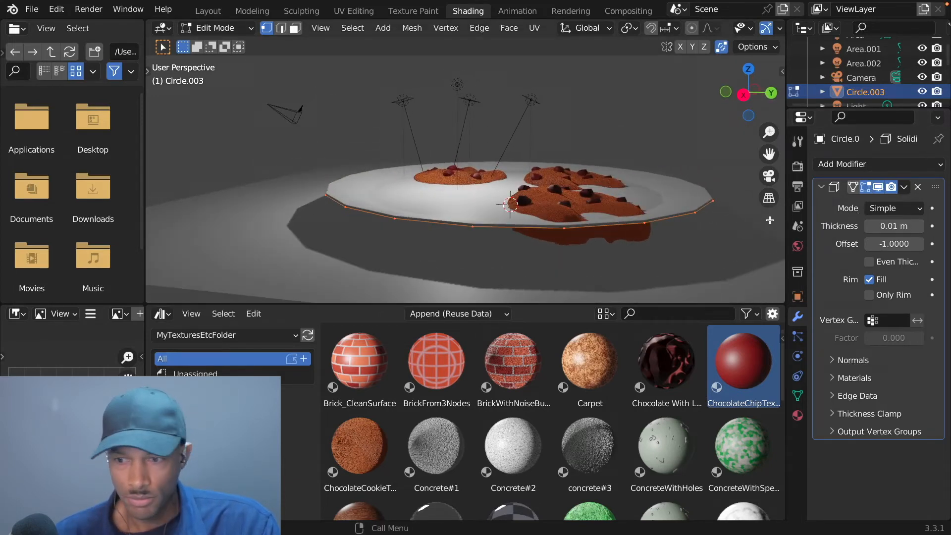
left_click(920, 226)
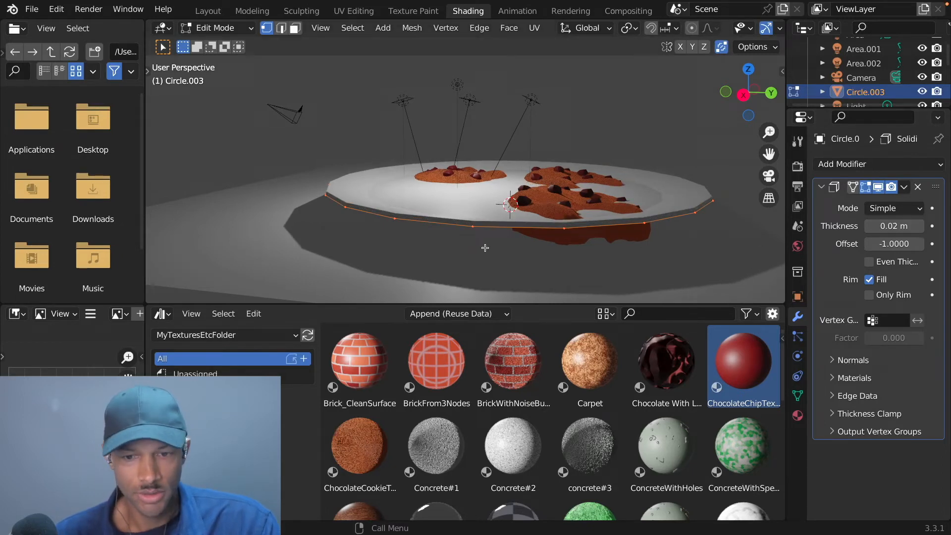
Return to Object Mode and apply Shade Auto Smooth to the plate
key("Tab")
right_click(467, 216)
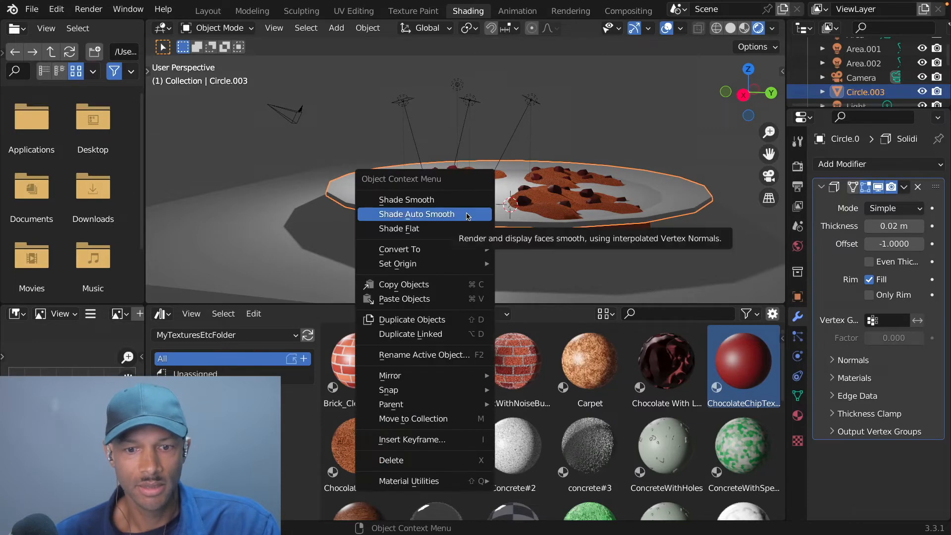
left_click(468, 214)
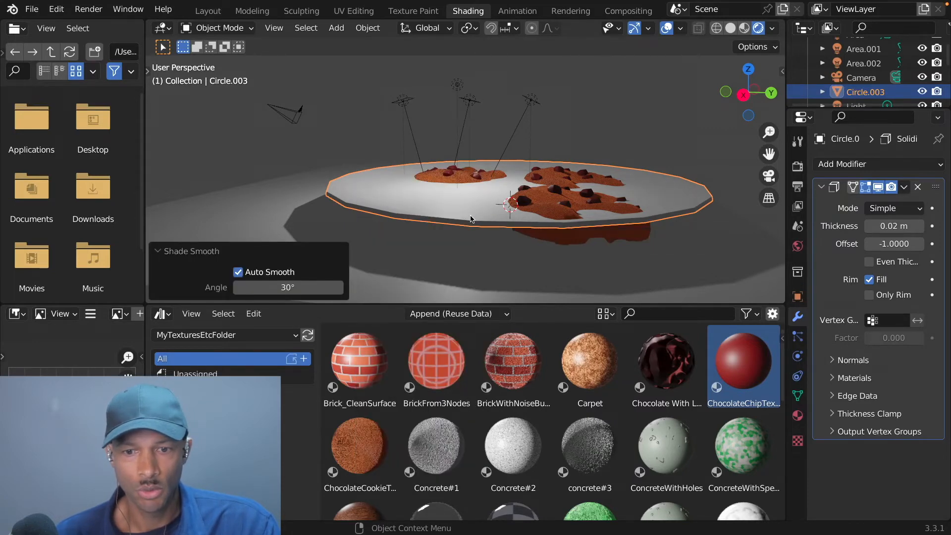
Lower the plate about 1.016 m along the global Z axis so it sits beneath the cookies
key("g")
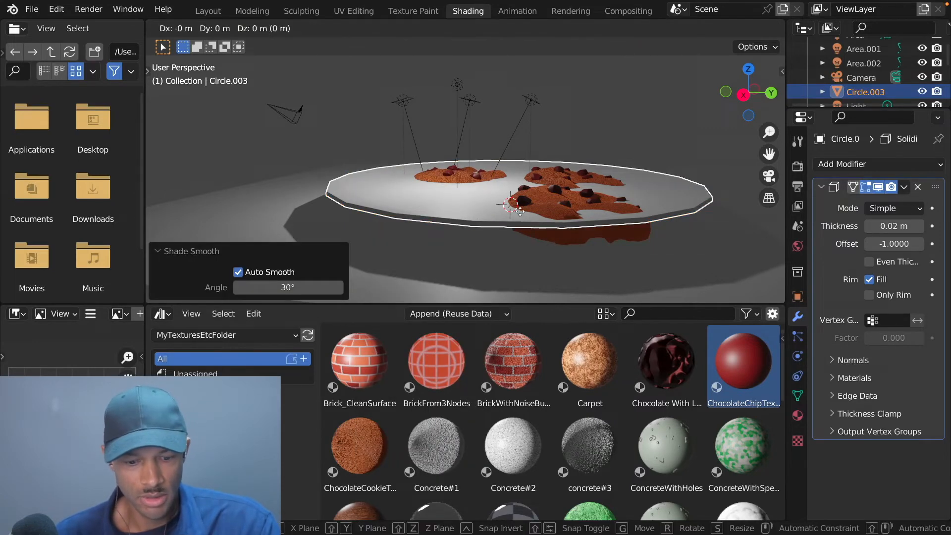
key("z")
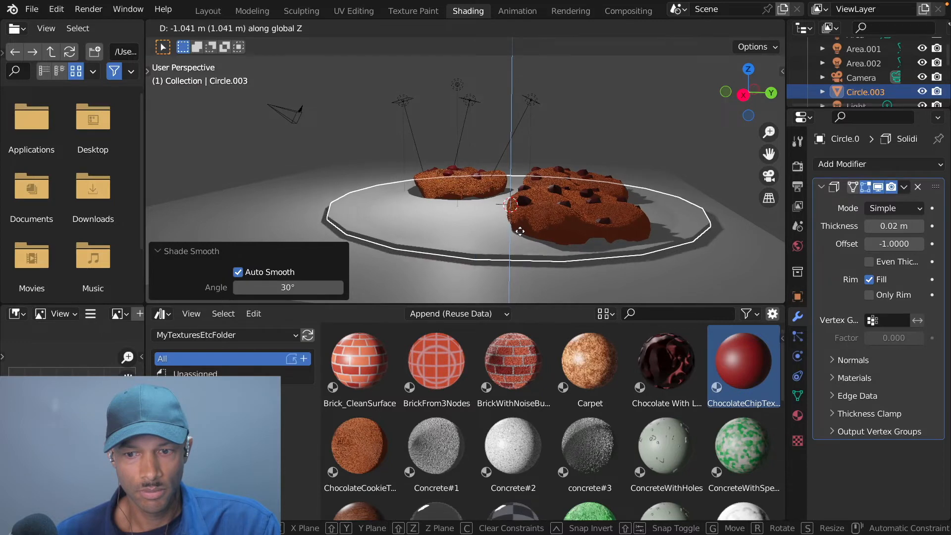
left_click(524, 230)
middle_click_drag(748, 293, 578, 292)
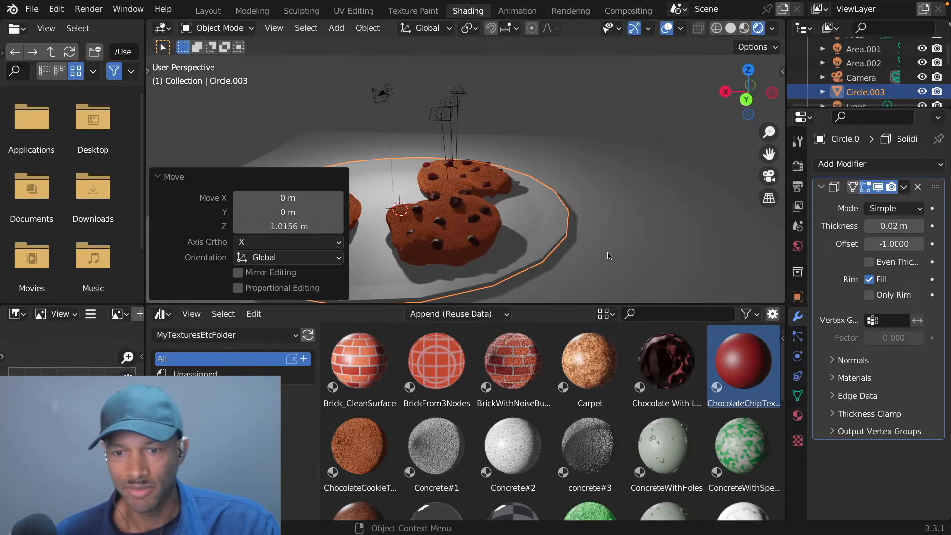
Widen the ground plane beneath the plate by scaling it up along the global X axis
left_click(622, 234)
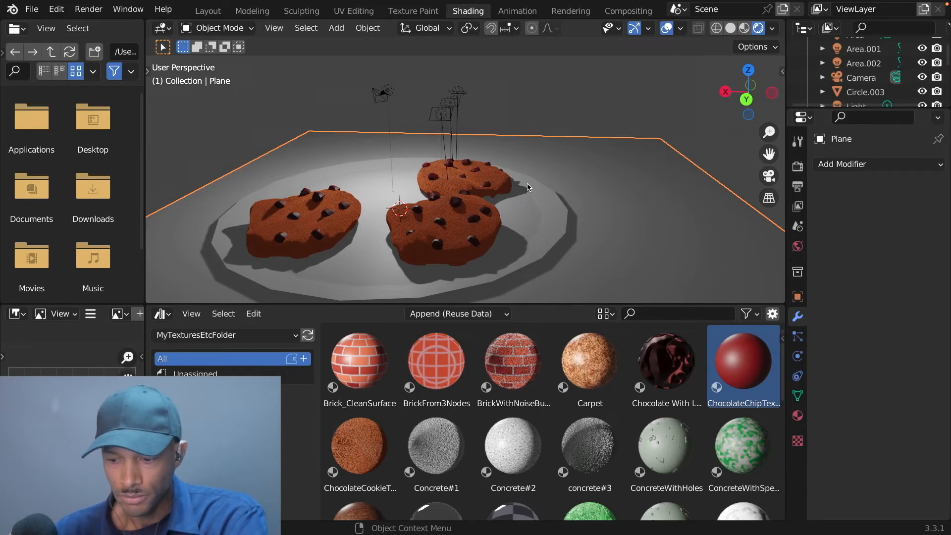
key("KP_1")
middle_click_drag(527, 191, 534, 236)
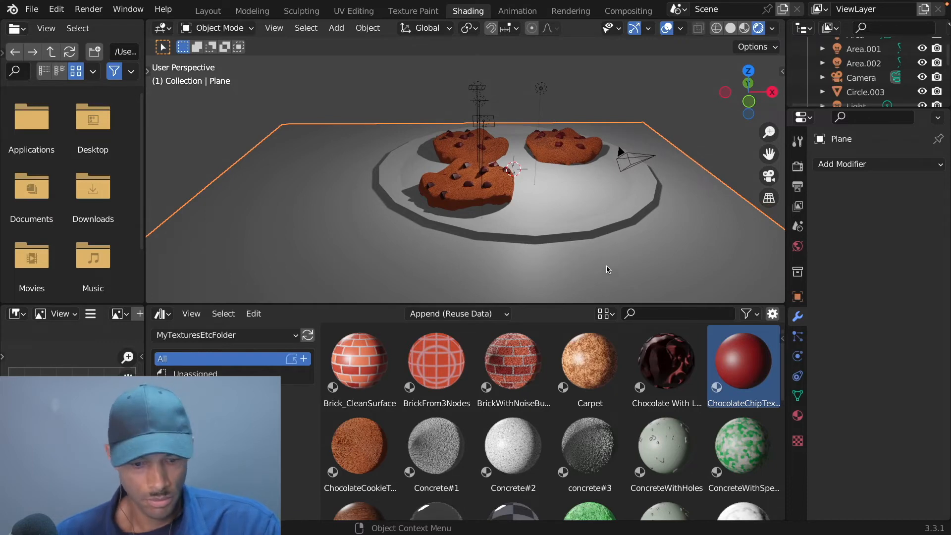
left_click_drag(769, 154, 708, 167)
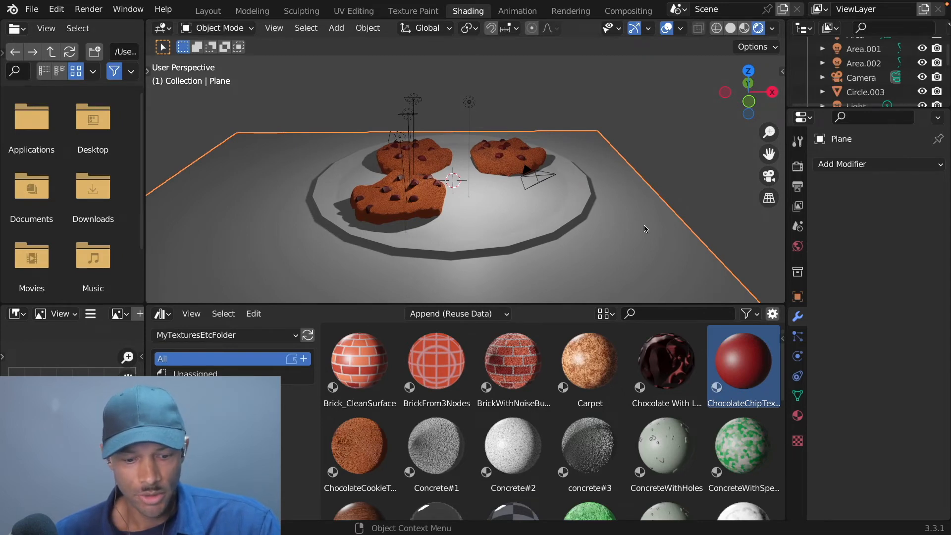
key("s")
key("x")
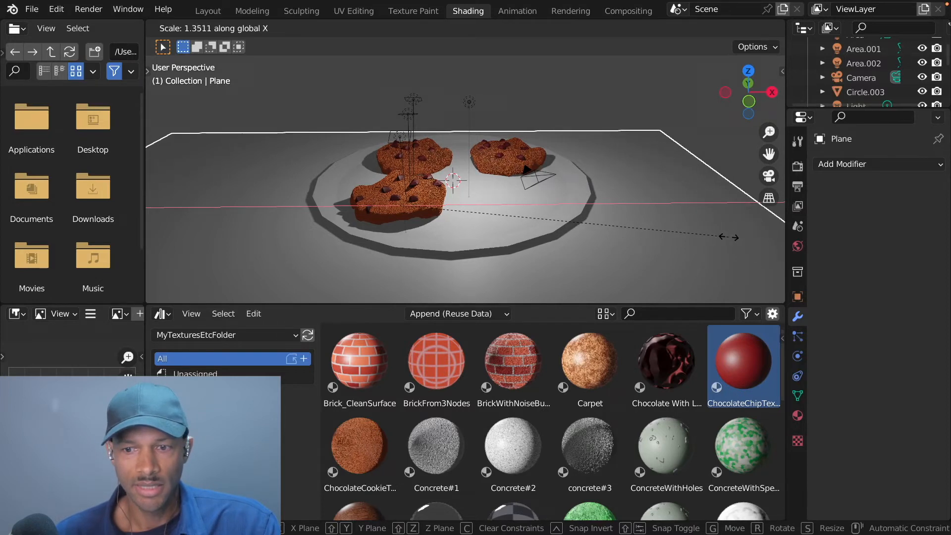
left_click(775, 243)
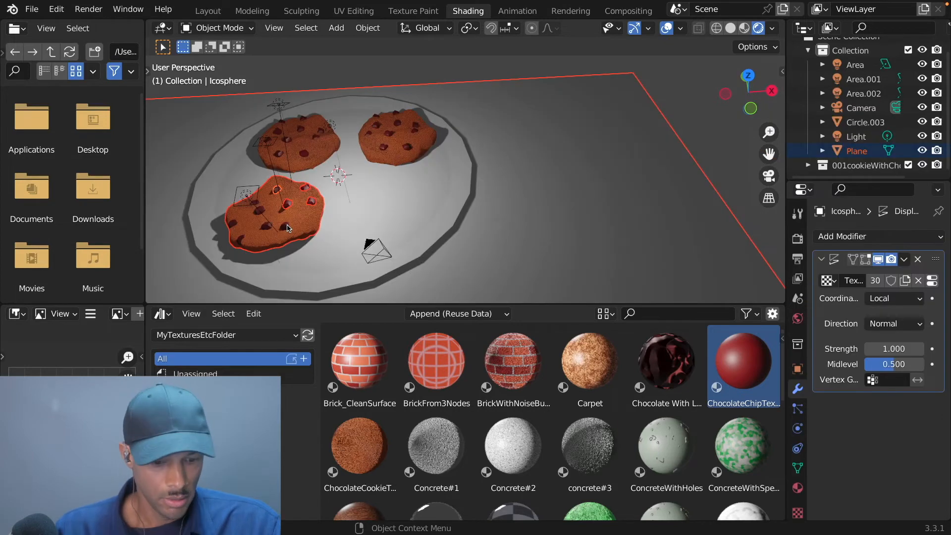
Select every part of the front cookie on the plate, chips included, leaving the ground plane and the area light out of the selection
left_click(258, 212)
middle_click_drag(262, 211, 288, 167)
left_click(293, 139)
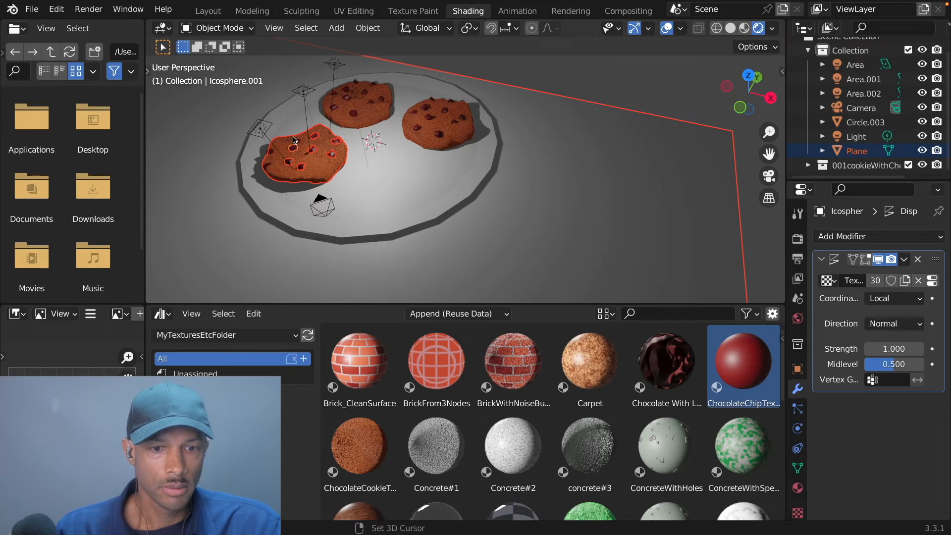
left_click(279, 157)
left_click(269, 154)
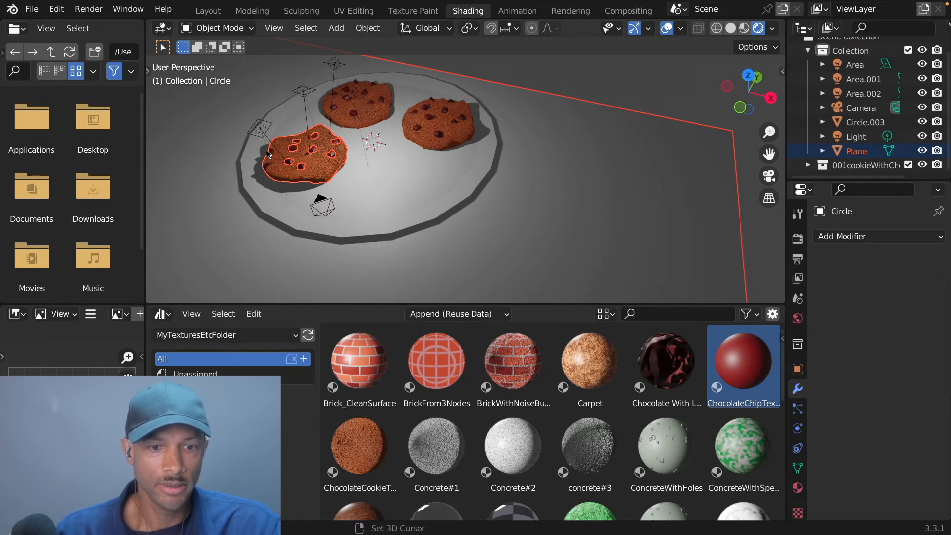
left_click(266, 160)
left_click(268, 166)
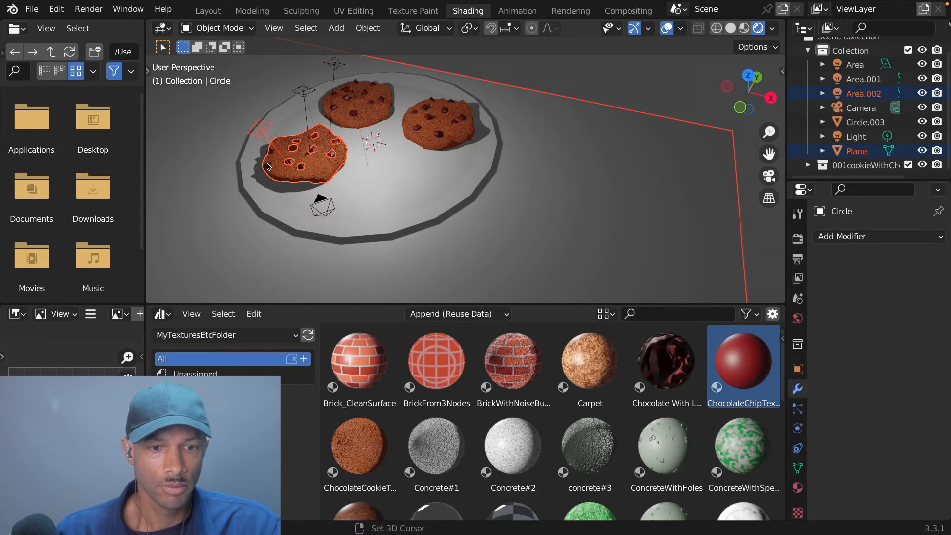
left_click(269, 168)
left_click(270, 160)
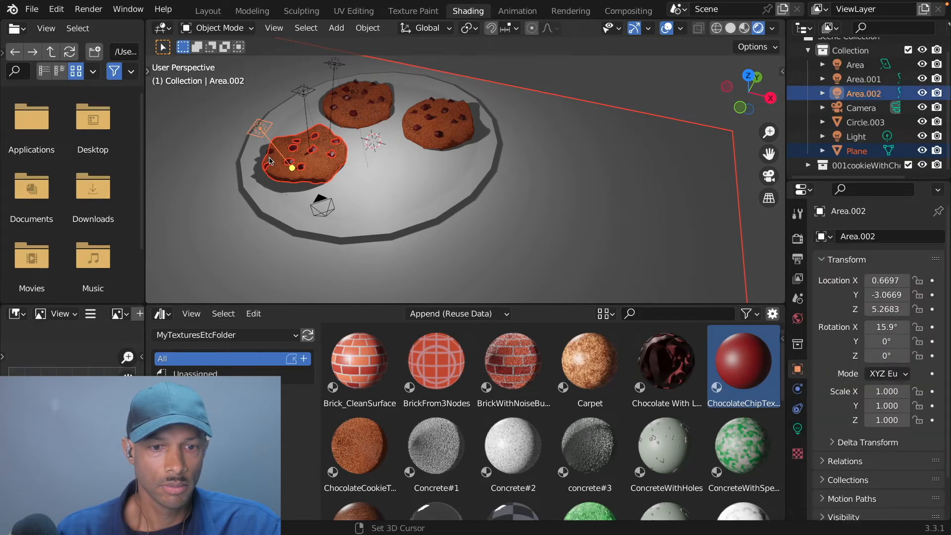
left_click(269, 155, "shift")
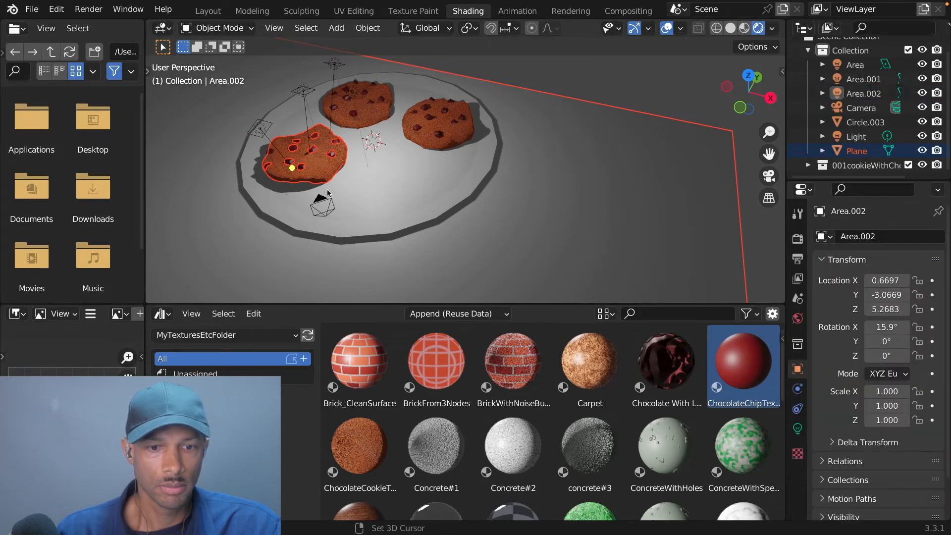
left_click(618, 148, "shift")
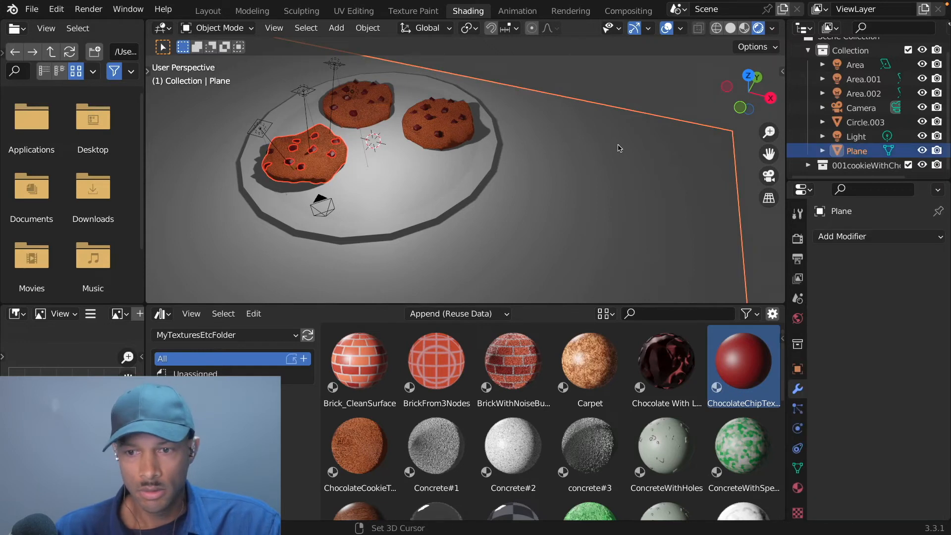
left_click(618, 151, "shift")
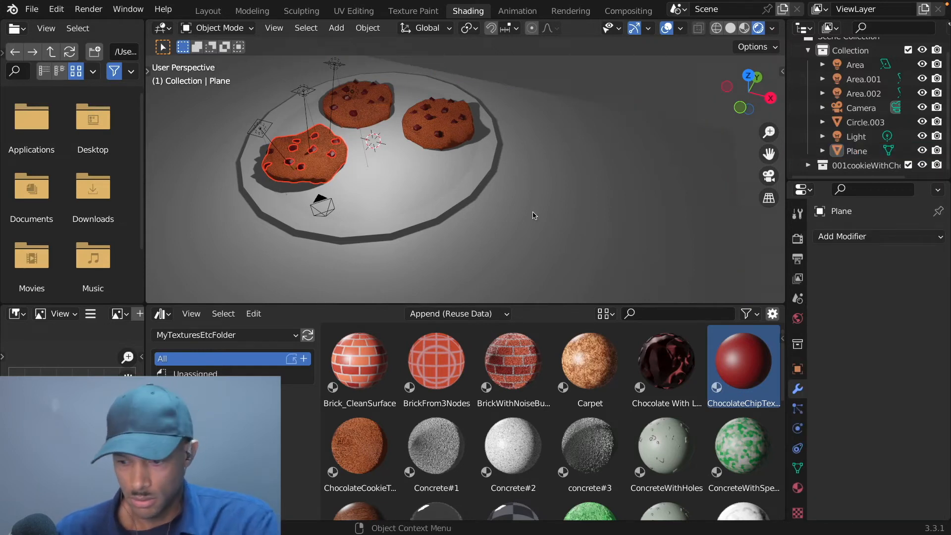
Duplicate the selected cookie and move the copy about 21.112 m along the global X axis, off the plate
key("KP_1")
middle_click_drag(531, 212, 535, 249)
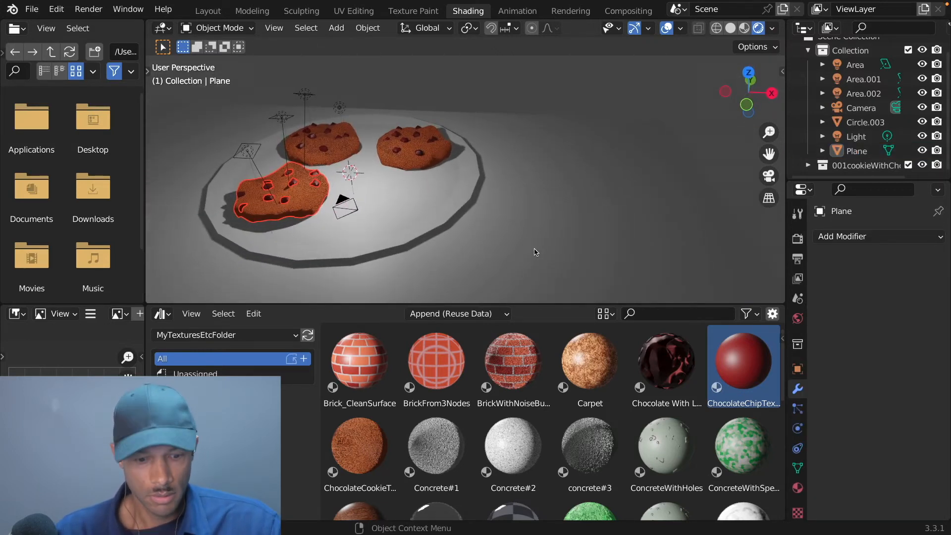
key("g")
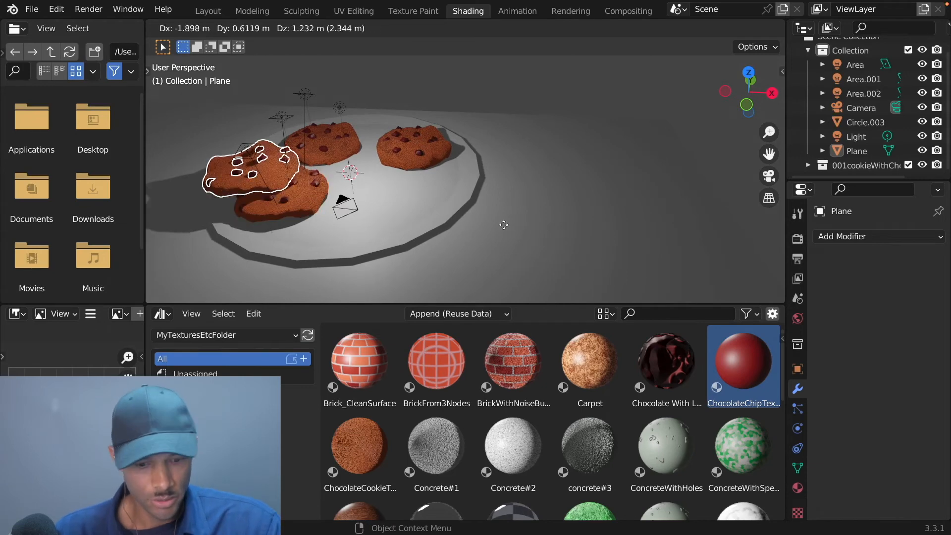
right_click(504, 225)
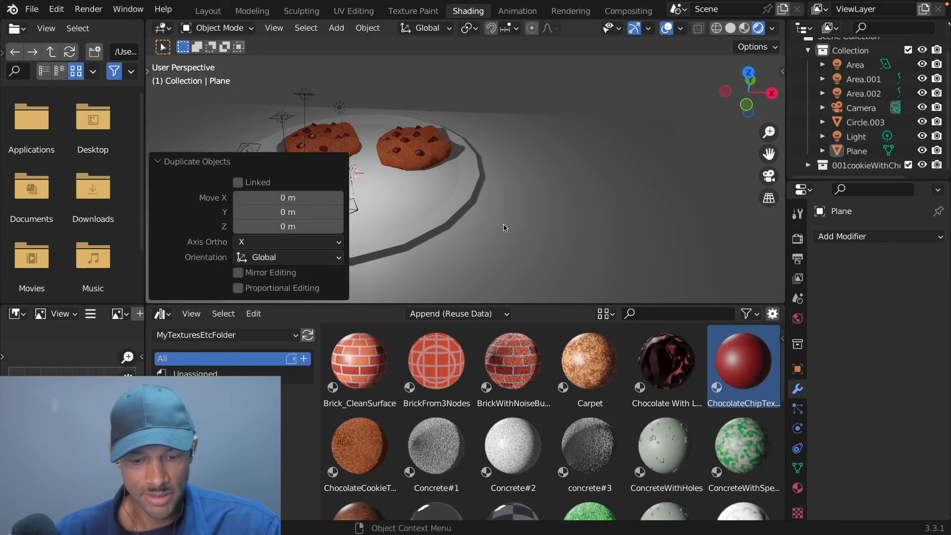
key("g")
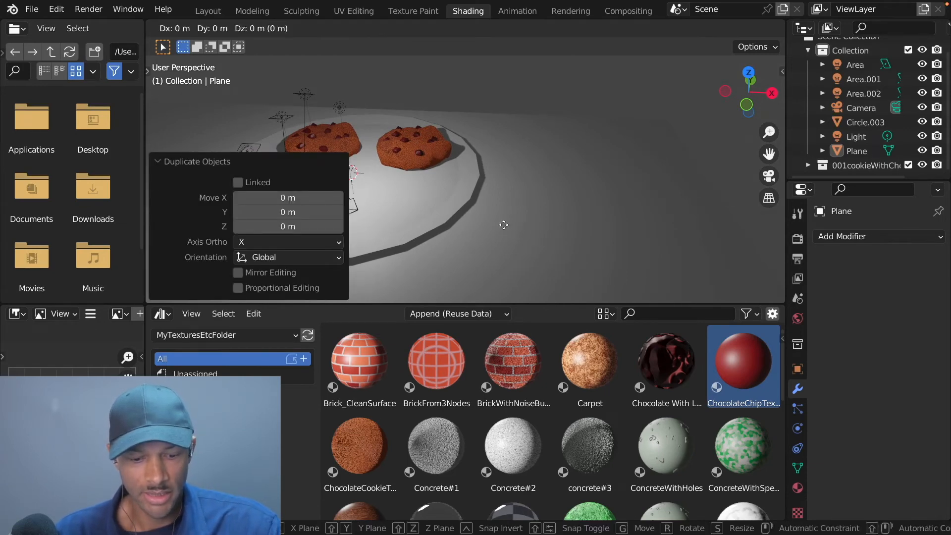
key("x")
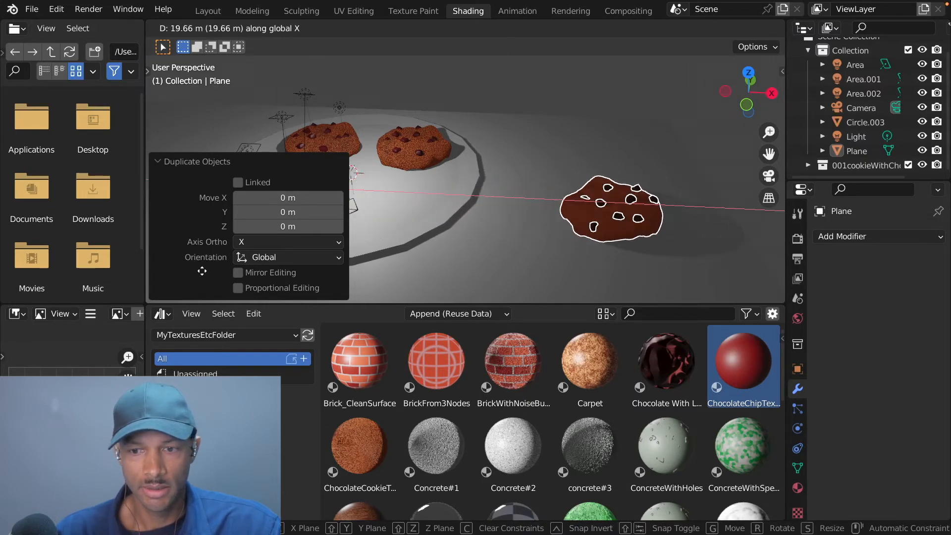
left_click(229, 279)
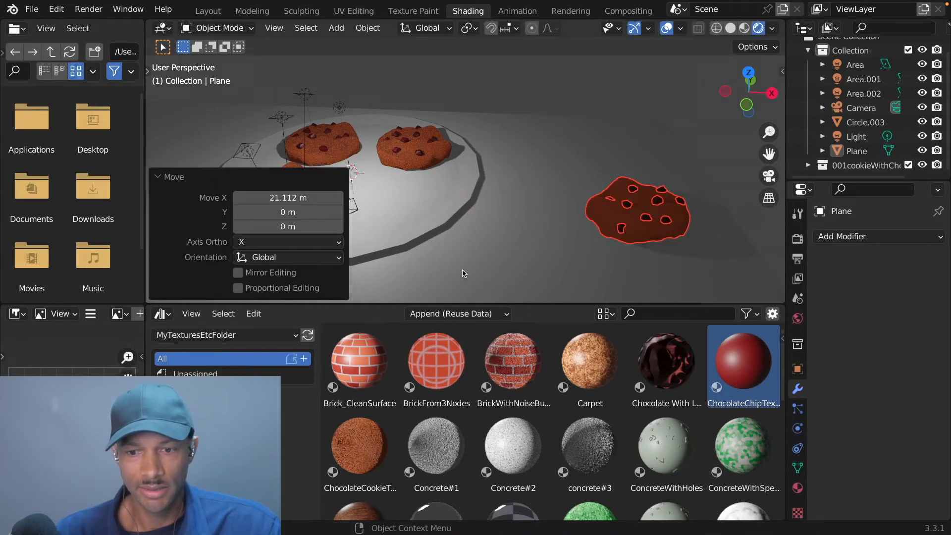
Place the 3D cursor on the duplicated cookie, add a mesh plane there and scale it up by about 3.387
right_click(649, 207, "shift")
key("shift+a")
mouse_move(649, 206)
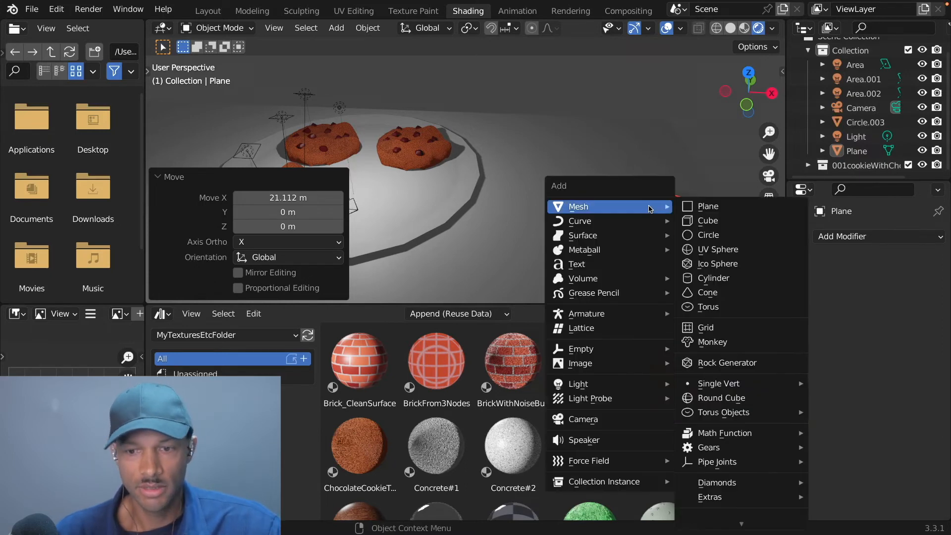
left_click(718, 205)
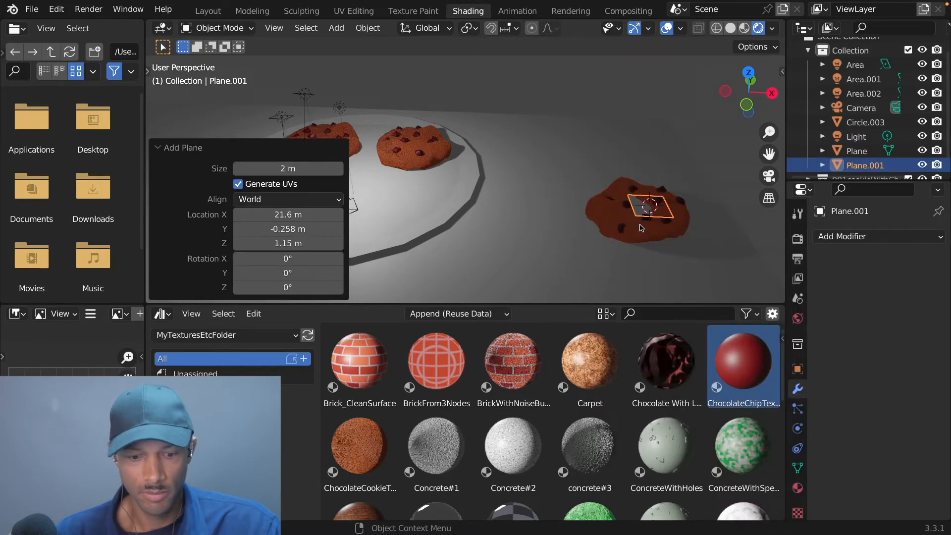
key("s")
key("Return")
Lower the new plane about 1.4 m along global Z, then raise it about 0.315 m to sit beneath the duplicated cookie
key("g")
key("z")
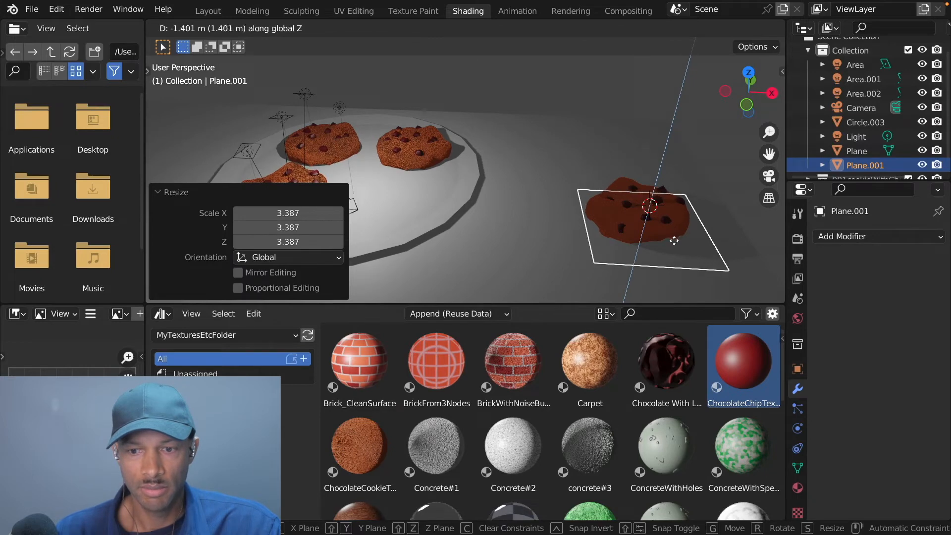
left_click(675, 242)
left_click(525, 167)
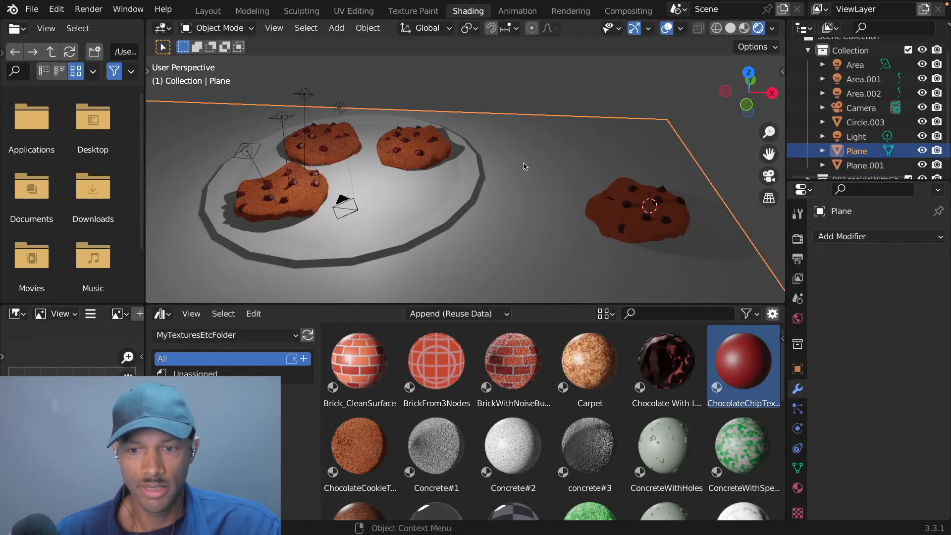
left_click(627, 207)
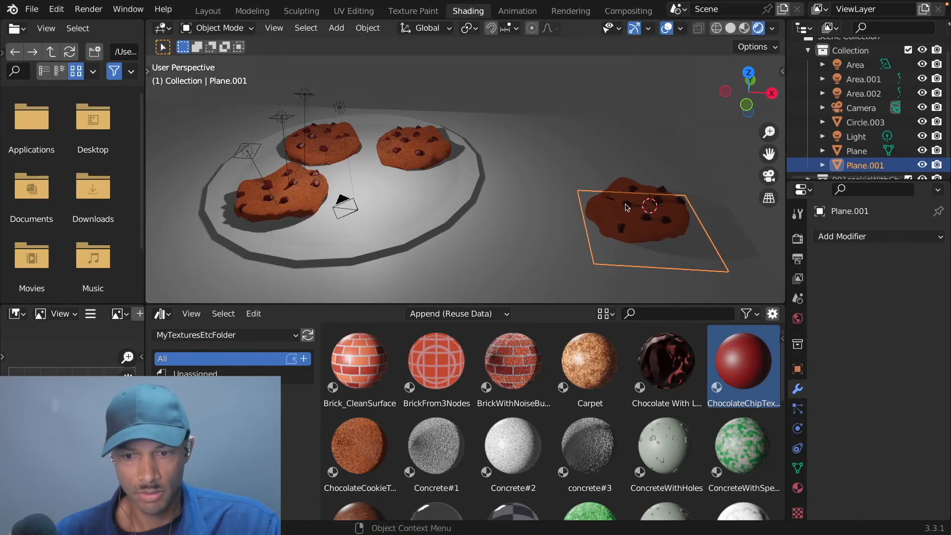
key("g")
key("z")
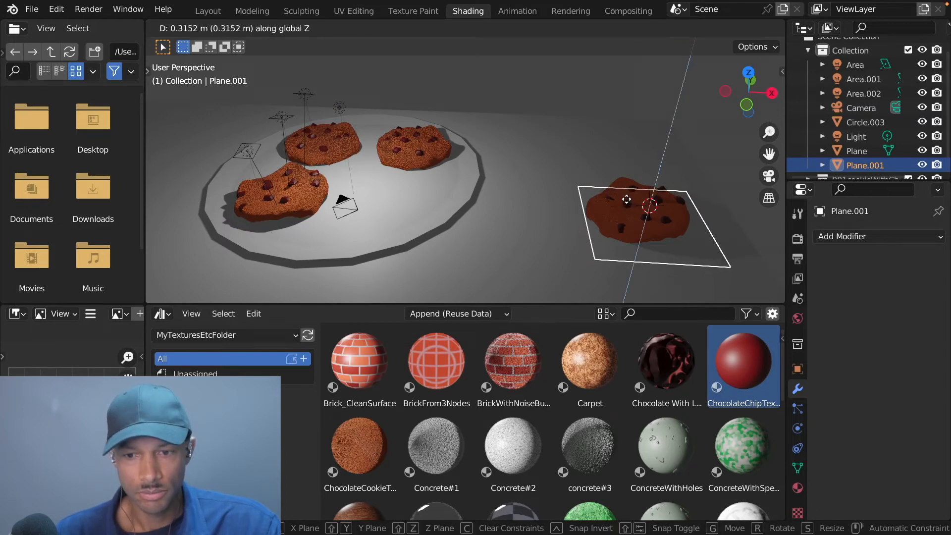
left_click(628, 200)
Select the large ground plane and apply the GraySlightGreen material from the MyTexturesEtcFolder asset library to it
left_click(535, 235)
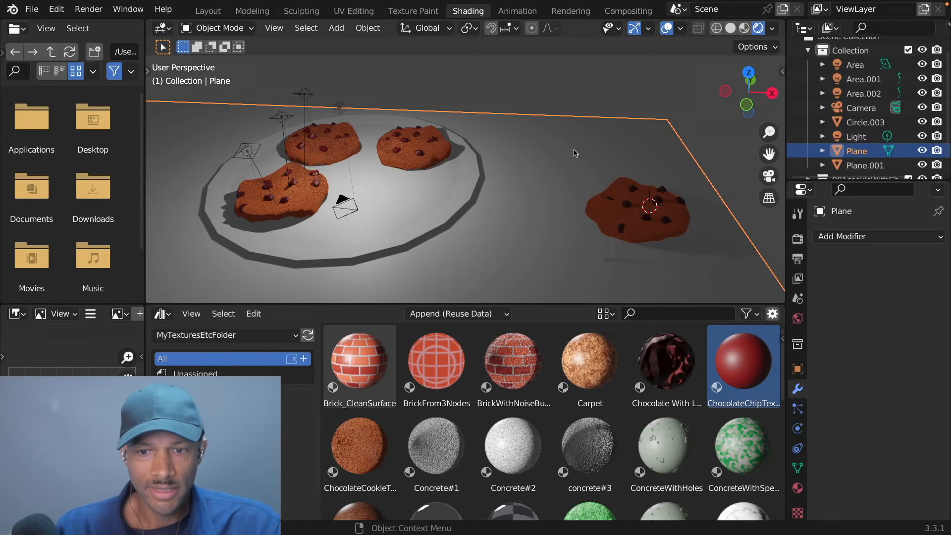
left_click(166, 316)
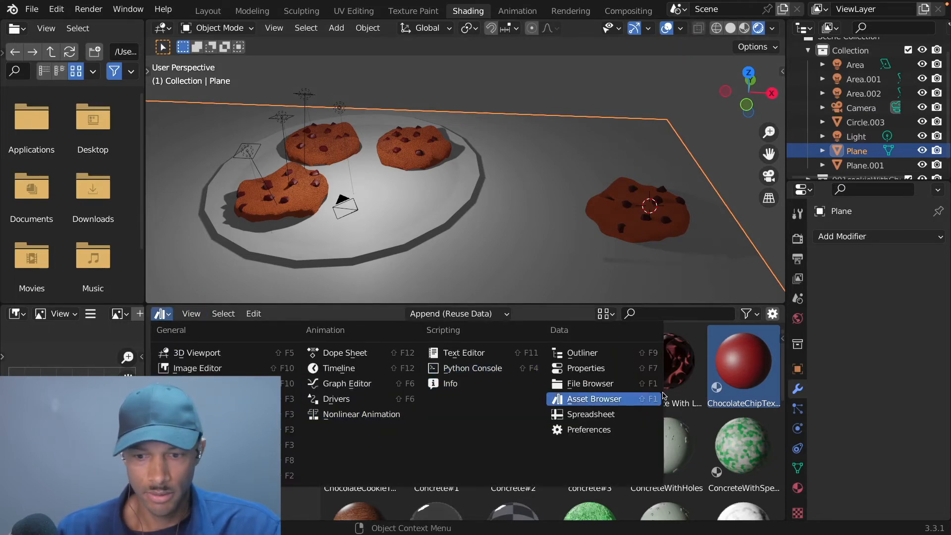
scroll(703, 399, "down", 5)
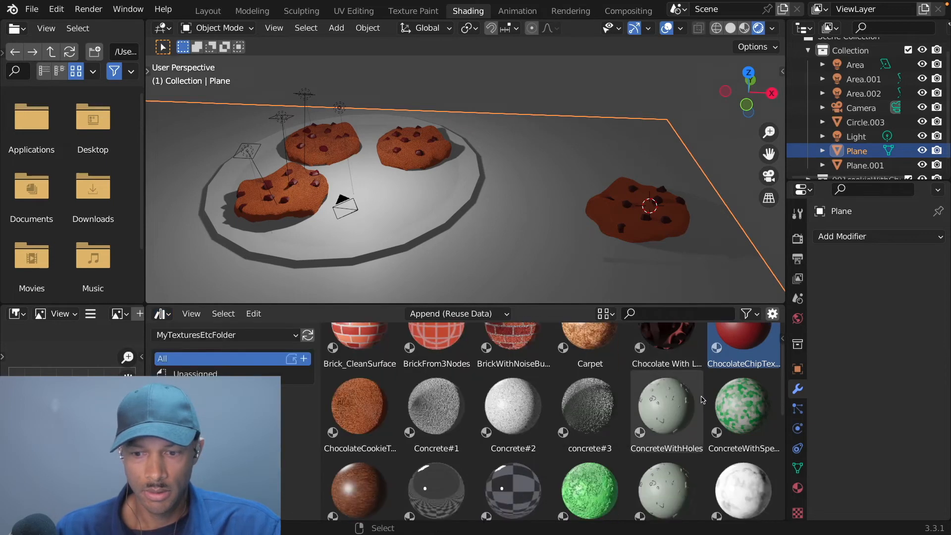
scroll(686, 407, "down", 6)
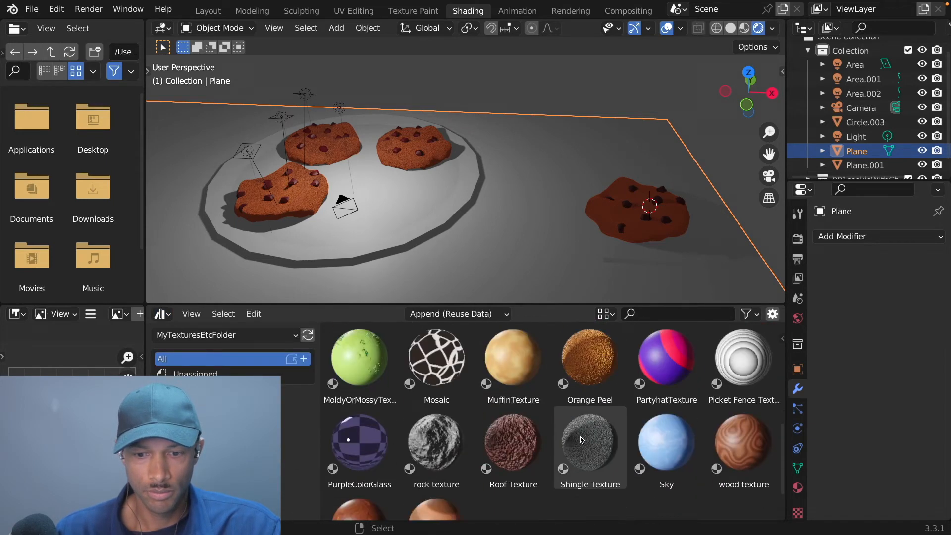
scroll(599, 433, "up", 2)
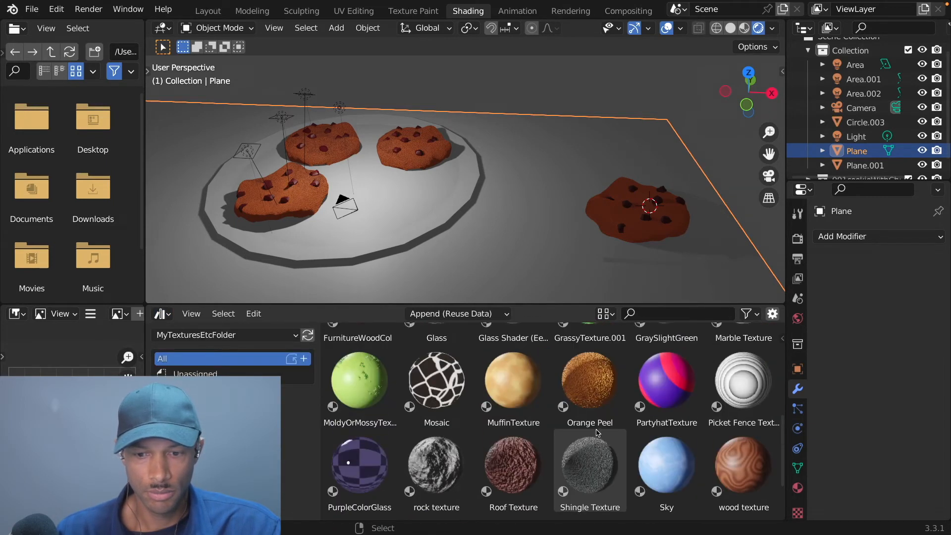
scroll(598, 433, "up", 3)
scroll(594, 431, "up", 6)
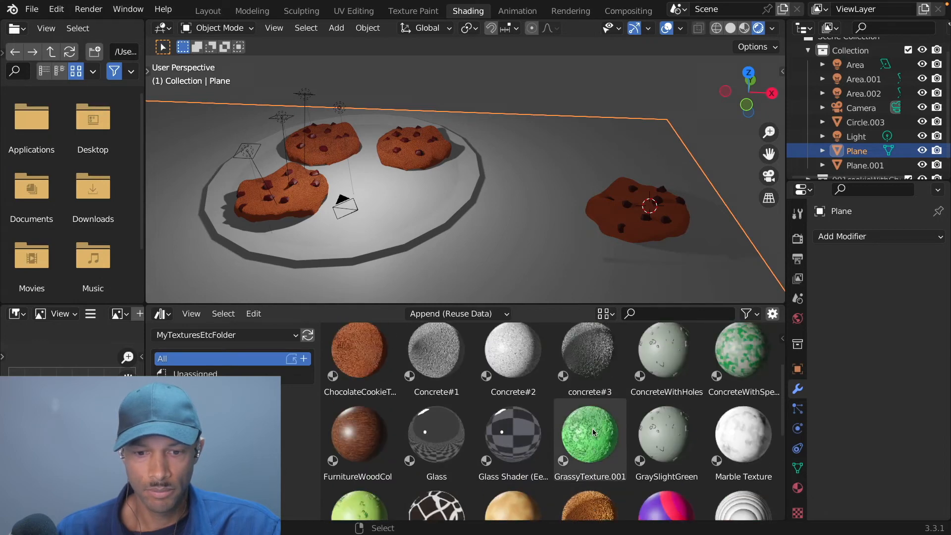
scroll(592, 429, "down", 3)
scroll(593, 430, "down", 10)
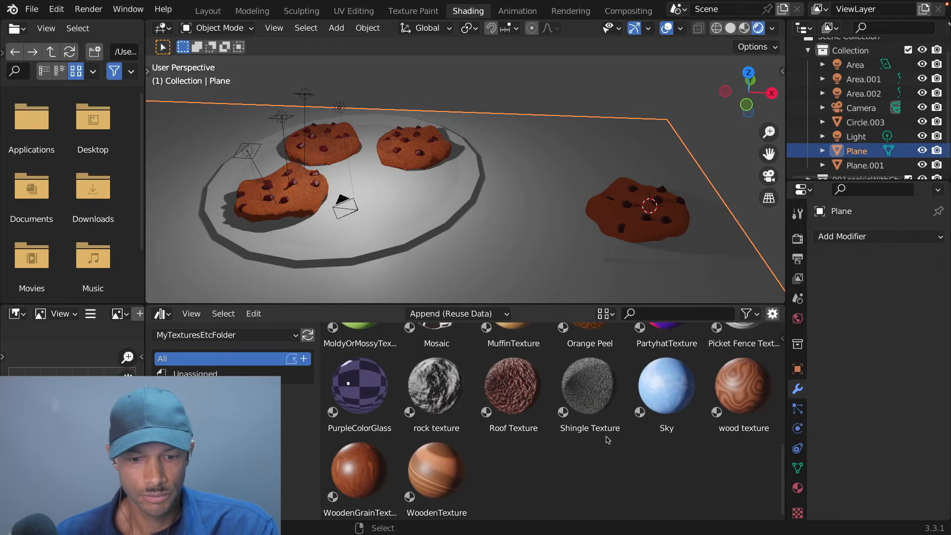
scroll(608, 441, "up", 5)
scroll(603, 438, "up", 2)
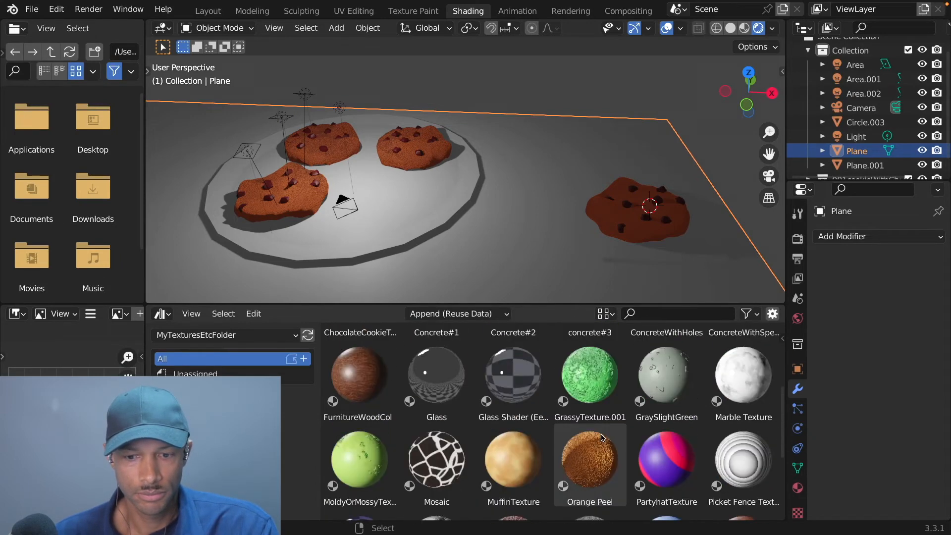
scroll(600, 436, "up", 3)
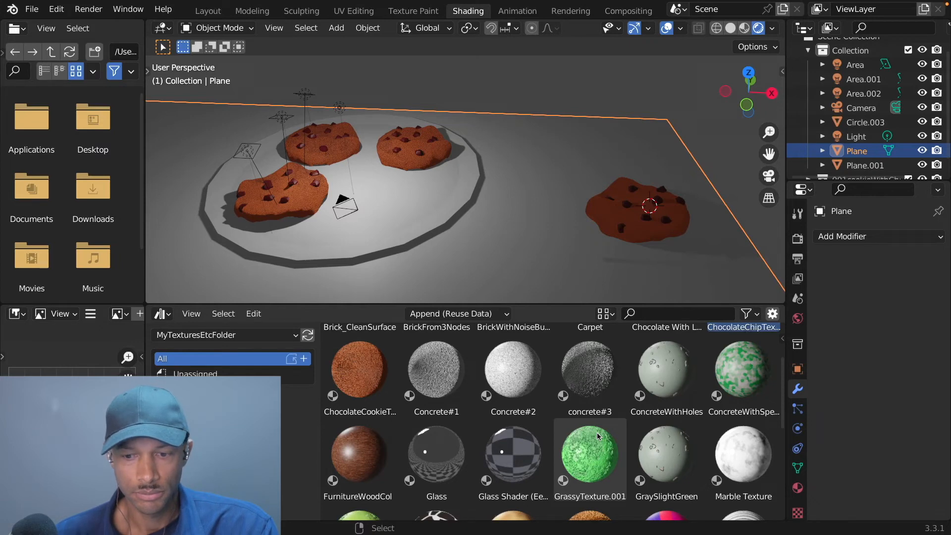
scroll(598, 436, "down", 6)
scroll(595, 435, "down", 2)
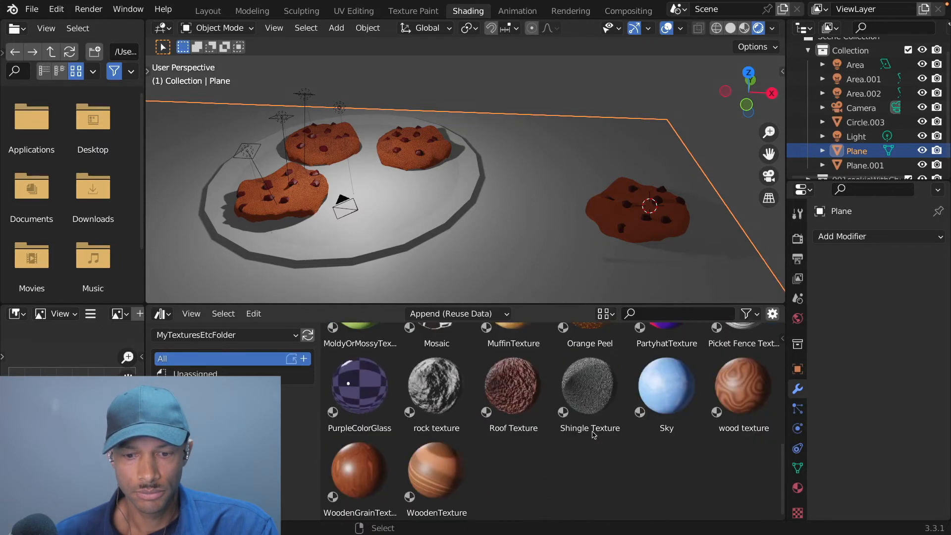
scroll(594, 435, "up", 1)
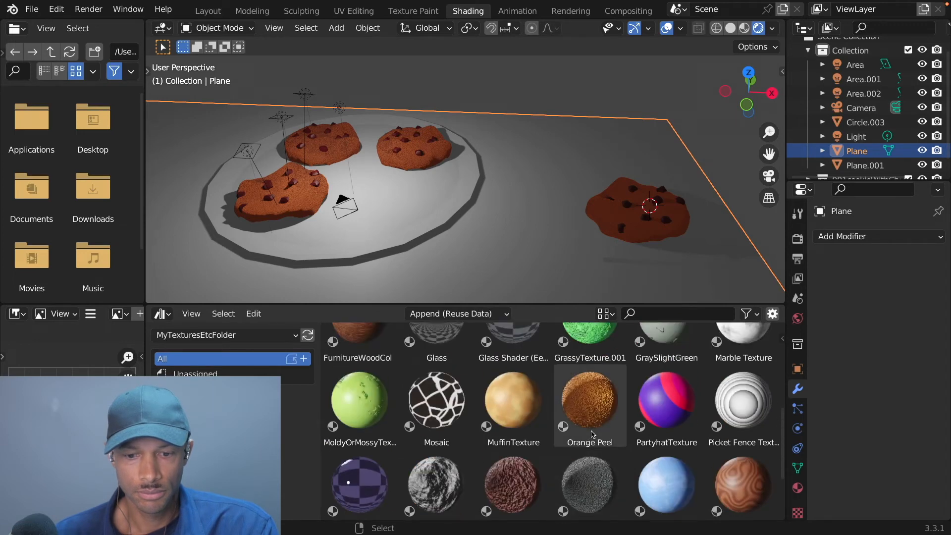
scroll(593, 435, "up", 1)
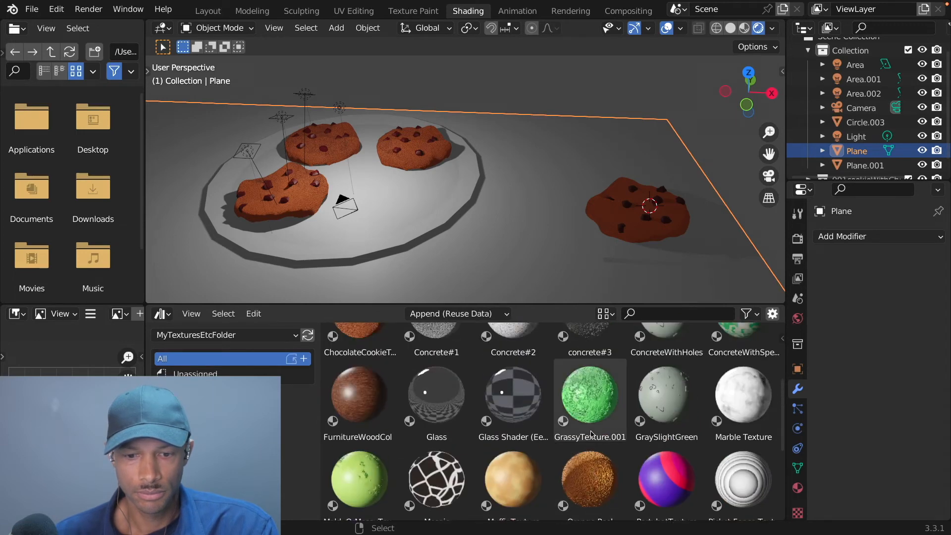
scroll(592, 434, "up", 2)
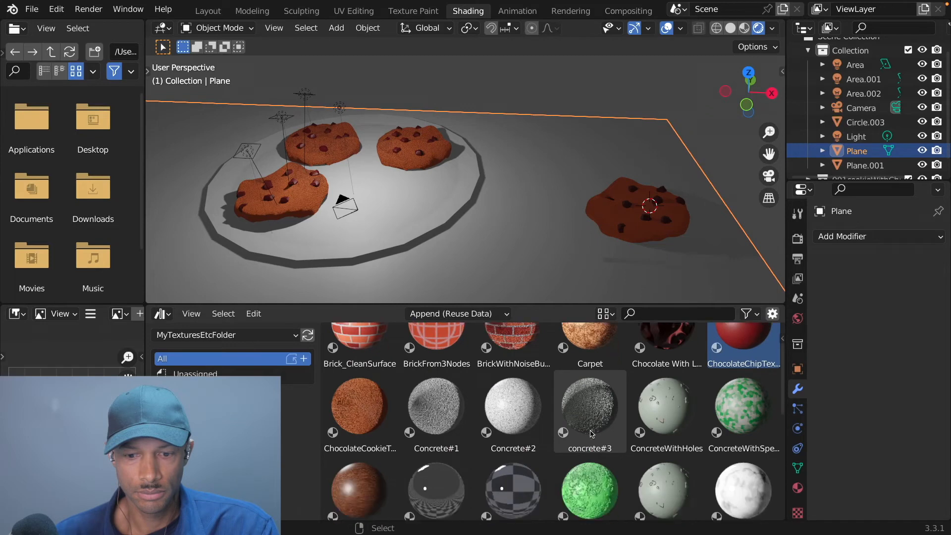
scroll(591, 434, "down", 1)
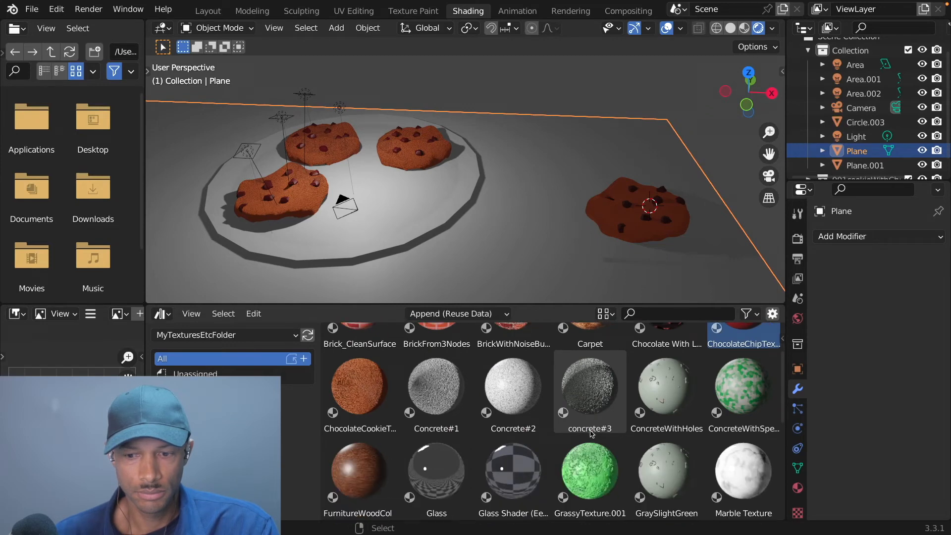
scroll(592, 434, "down", 3)
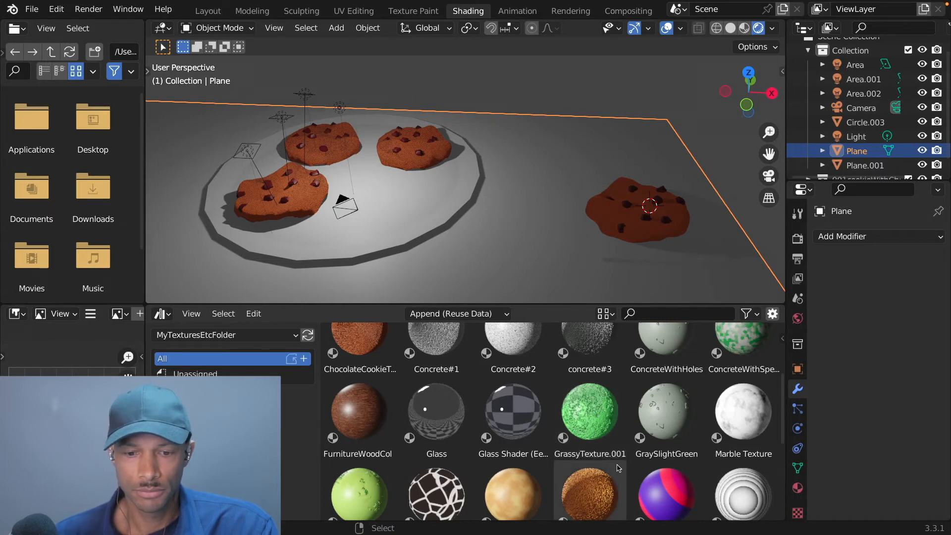
scroll(587, 441, "up", 4)
scroll(586, 453, "down", 10)
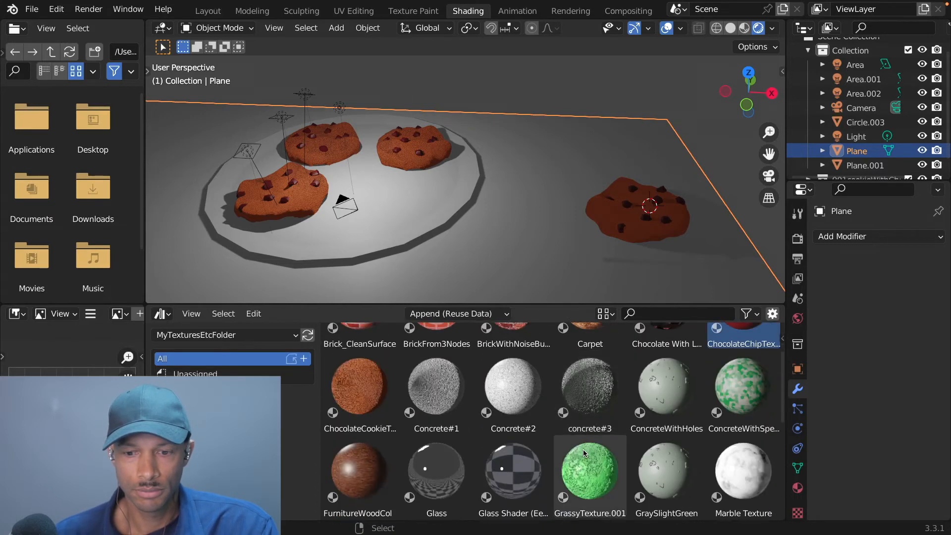
scroll(584, 452, "down", 3)
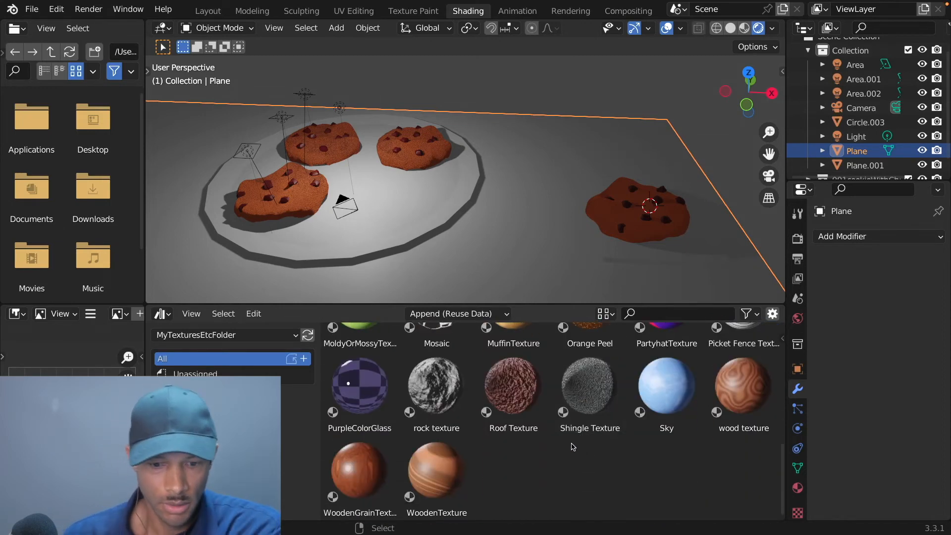
scroll(577, 448, "up", 2)
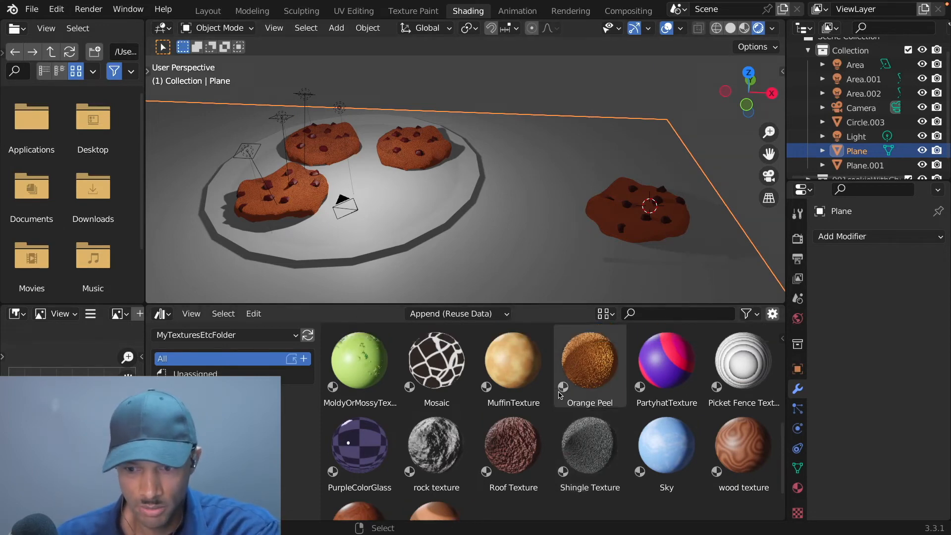
scroll(557, 393, "up", 6)
scroll(557, 393, "up", 2)
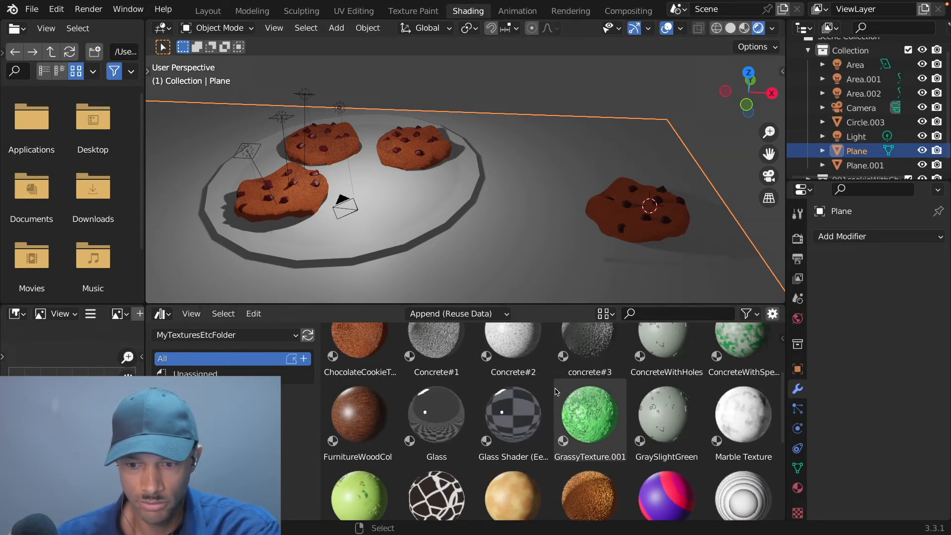
left_click_drag(666, 416, 530, 233)
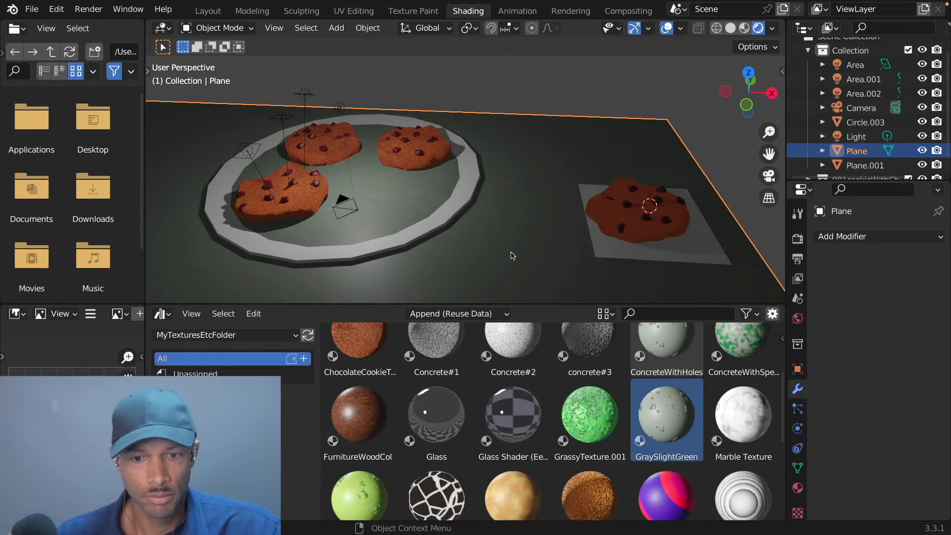
Raise the plate about 0.117 m along the global Z axis, clear of the ground plane
scroll(513, 256, "down", 2)
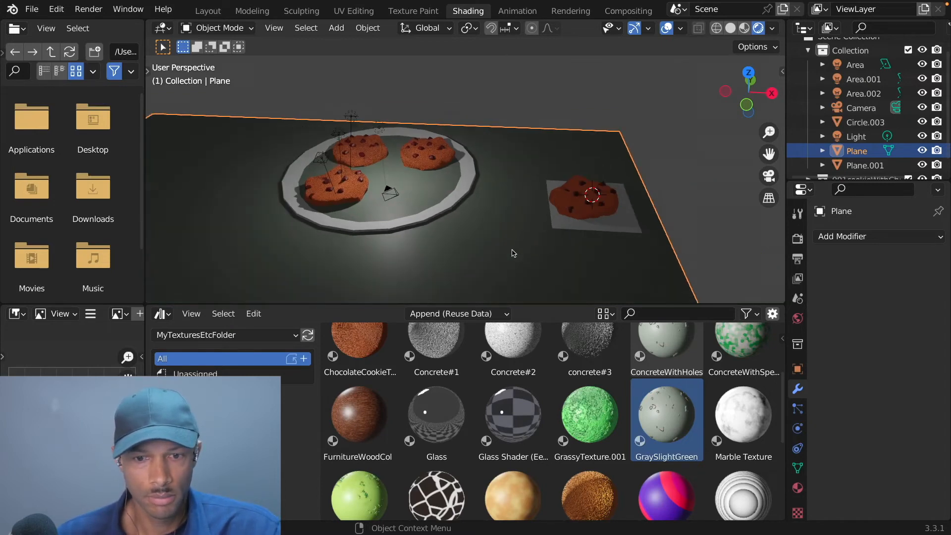
left_click(427, 222)
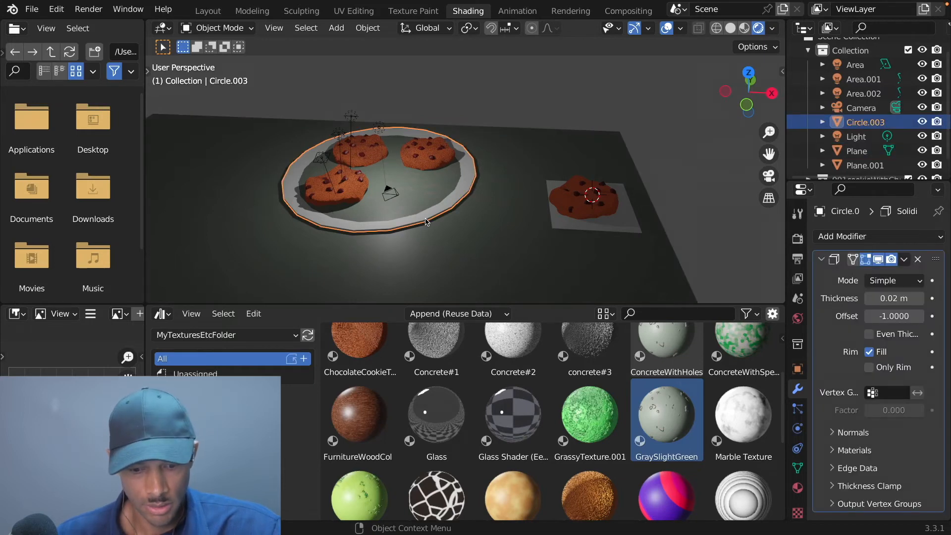
key("g")
key("z")
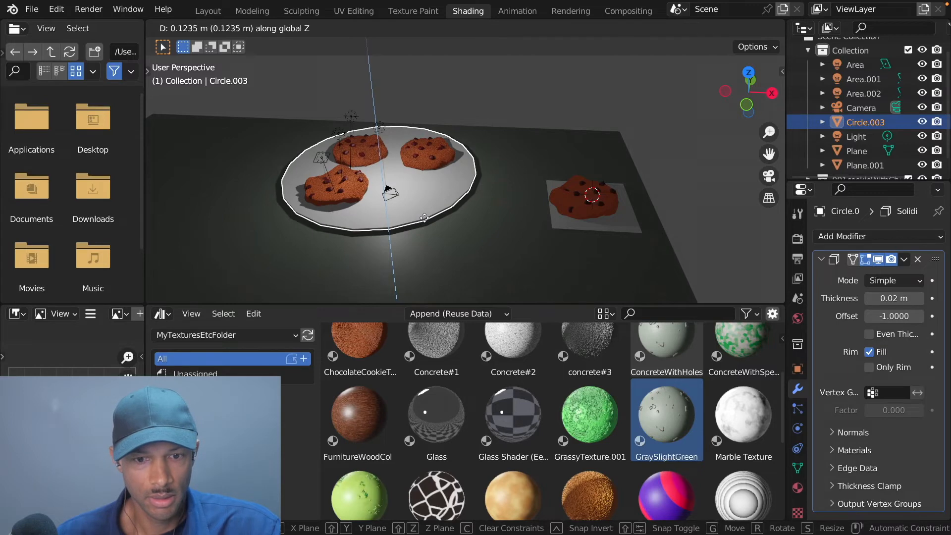
left_click(426, 220)
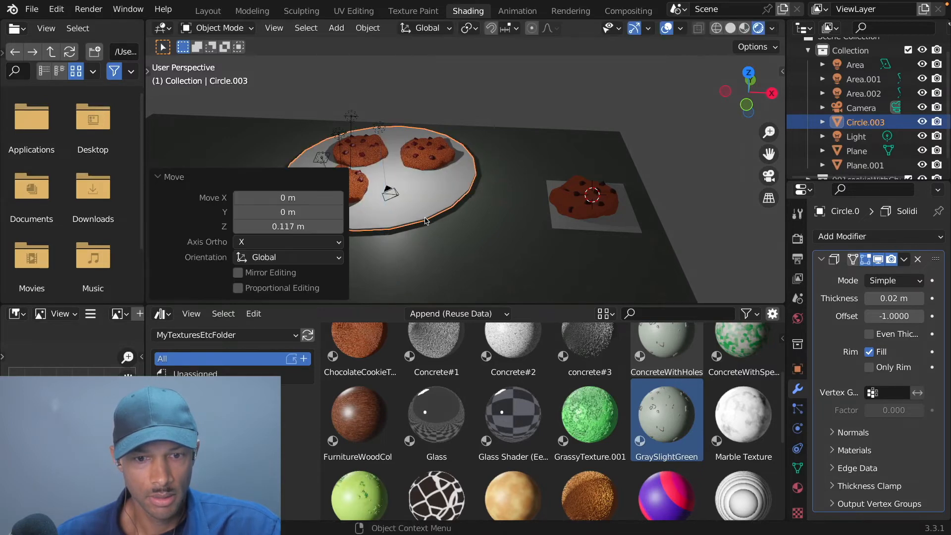
Stretch the ground plane along the global X axis by a factor of about 1.803
left_click(501, 263)
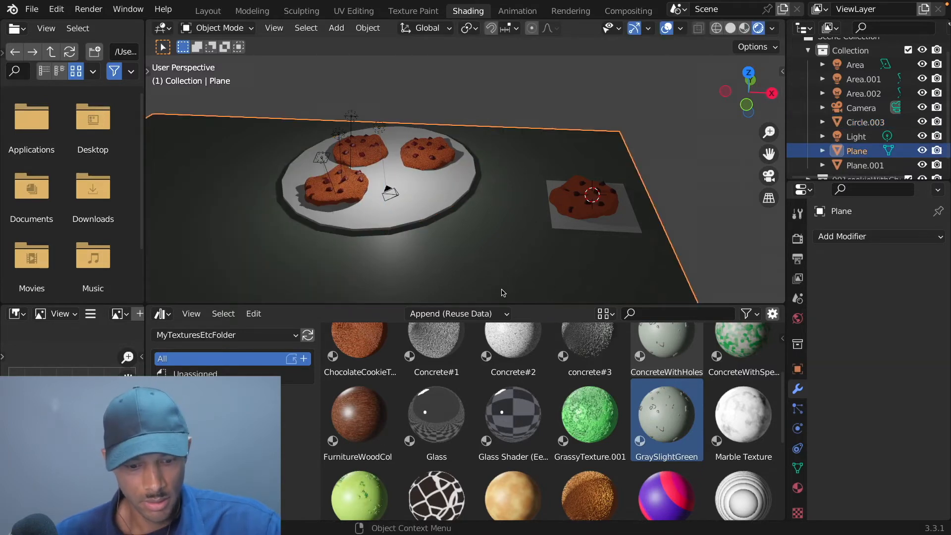
key("s")
key("x")
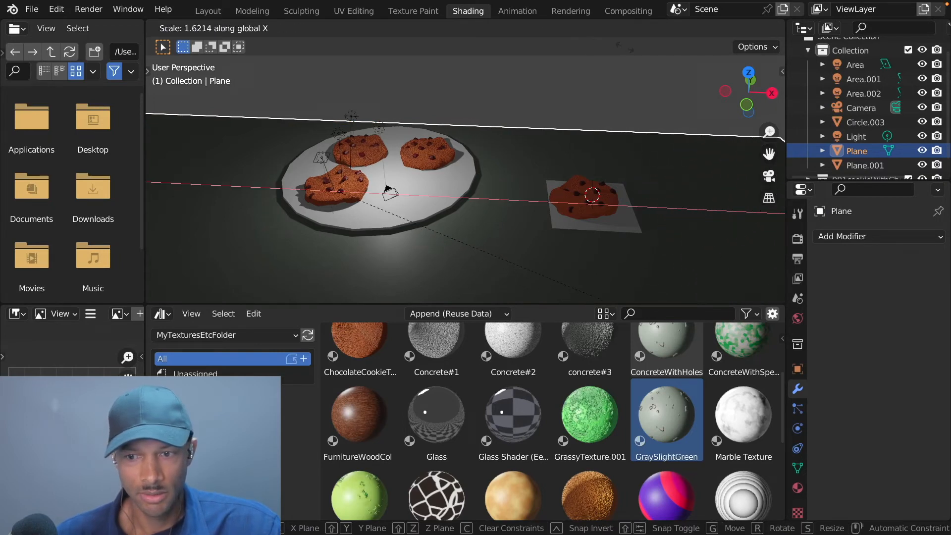
left_click(613, 22)
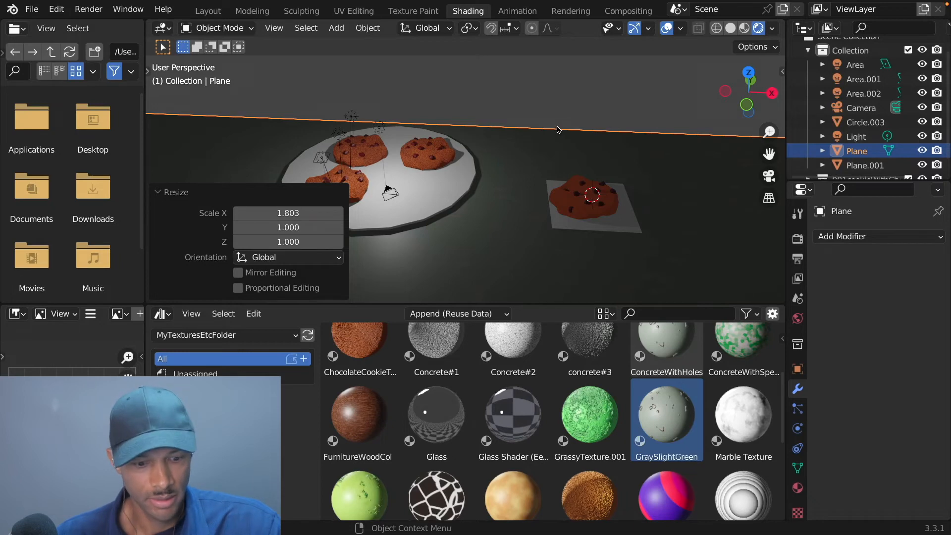
In the ground plane's mesh, extrude the back edge upward along global Z to form a backdrop wall
key("Tab")
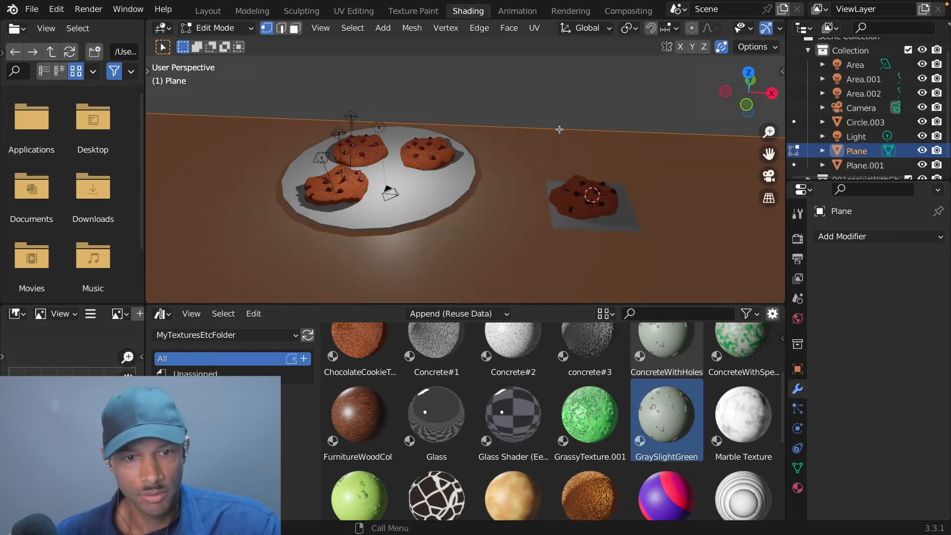
key("2")
left_click(560, 130)
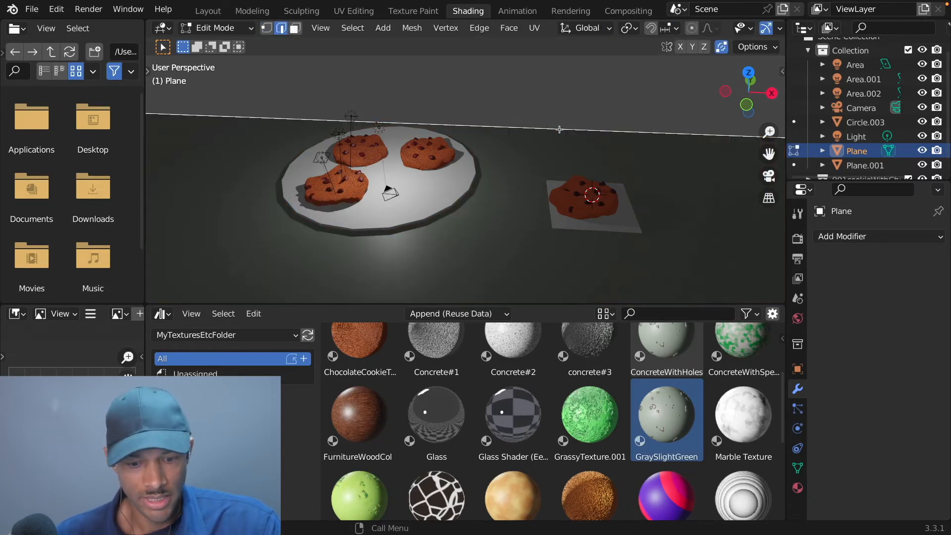
key("g")
key("z")
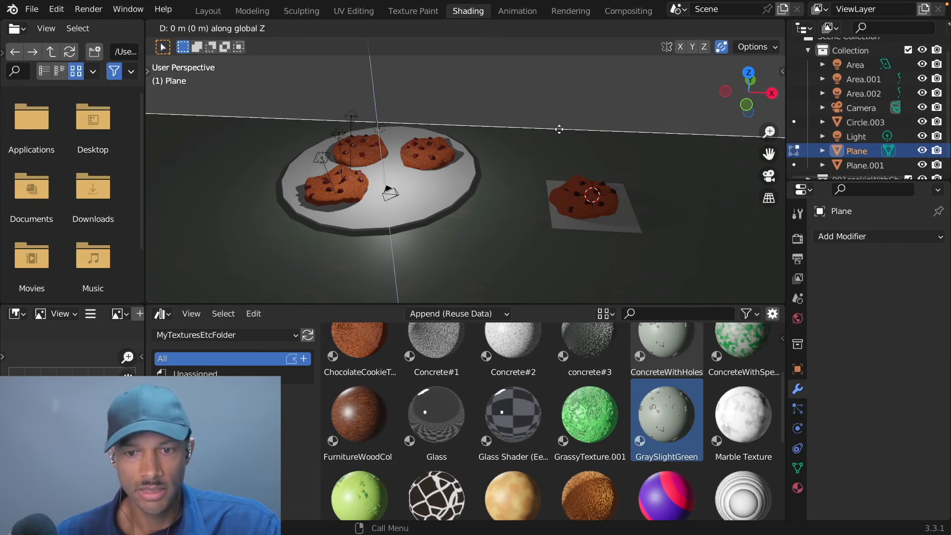
left_click(528, 190)
Bevel the edge where the ground meets the backdrop wall about 0.469 m wide with 4 segments, and return to Object Mode
left_click(503, 127)
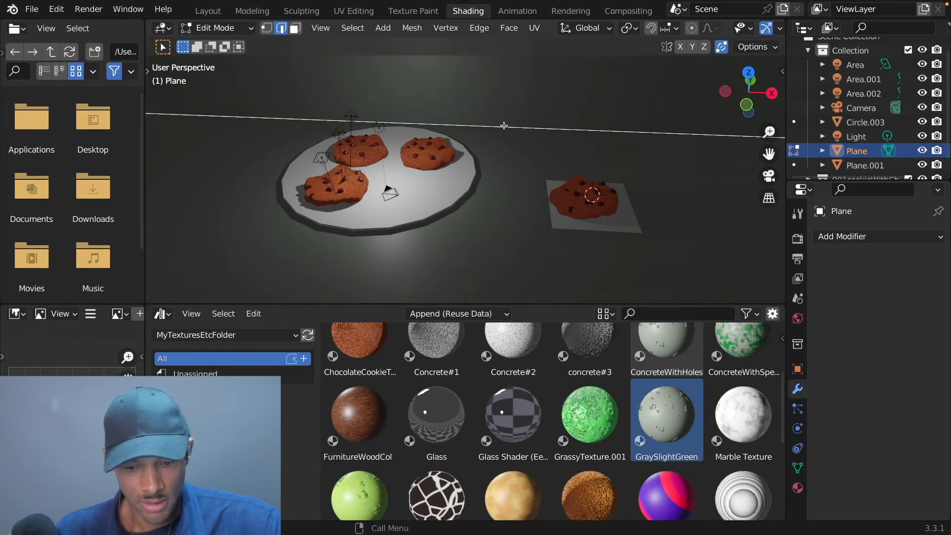
key("ctrl+b")
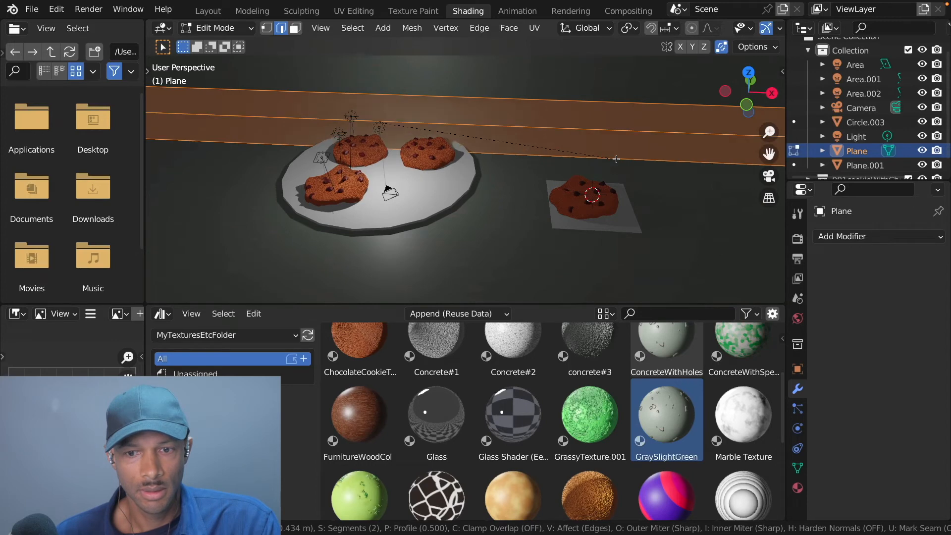
scroll(644, 165, "up", 3)
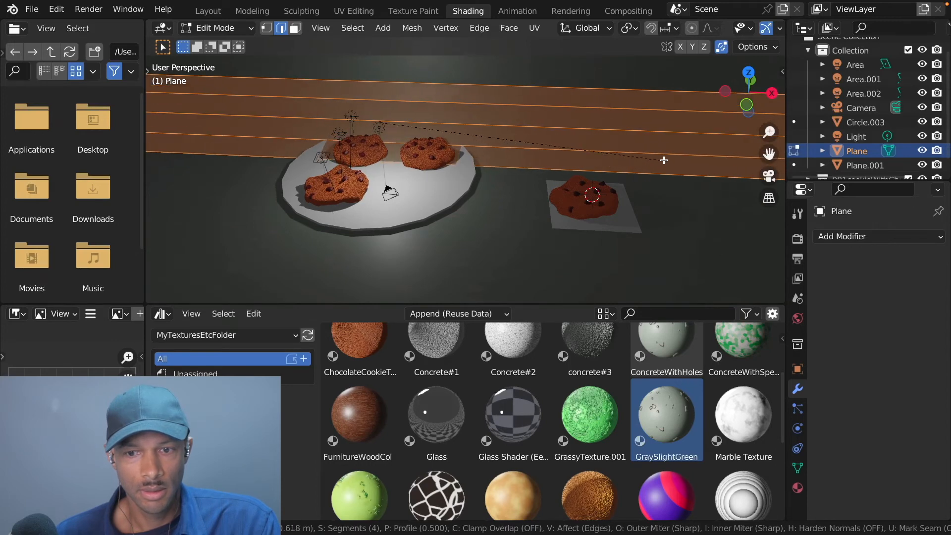
left_click(632, 151)
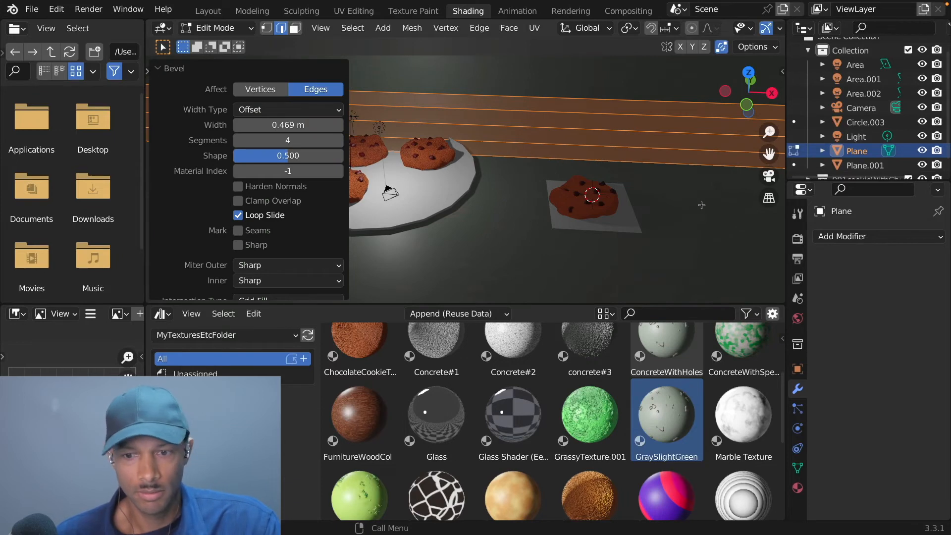
key("Tab")
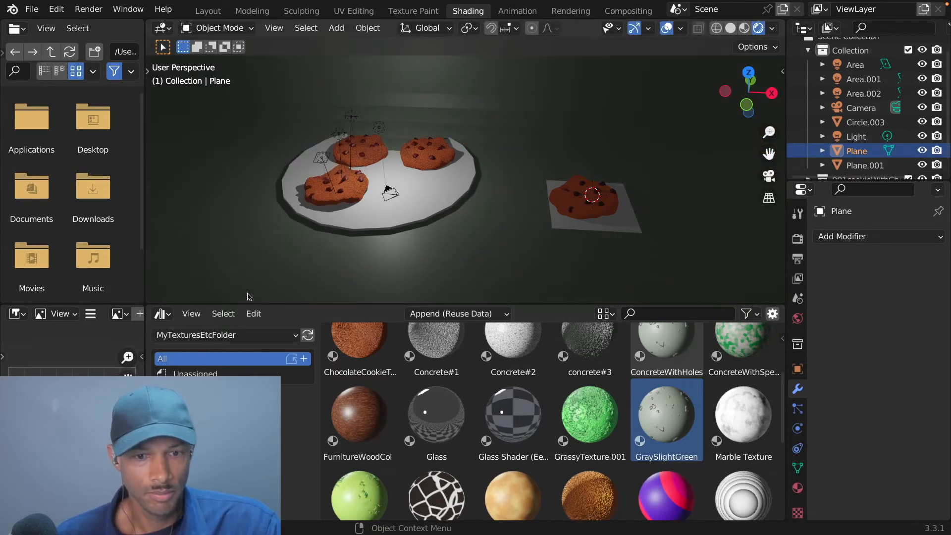
Switch the asset browser area to the Shader Editor and enlarge it to show the ground plane's GraySlightGreen material nodes
left_click(168, 314)
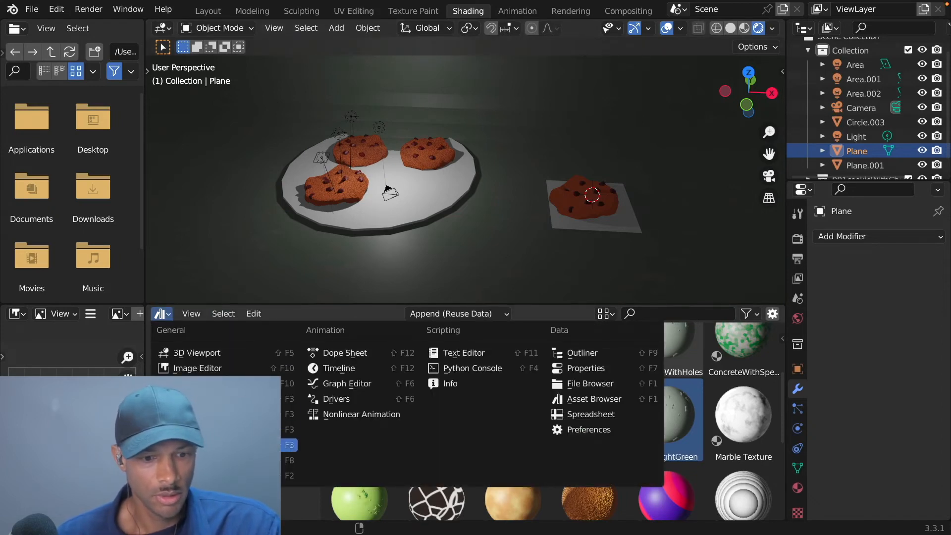
left_click(223, 445)
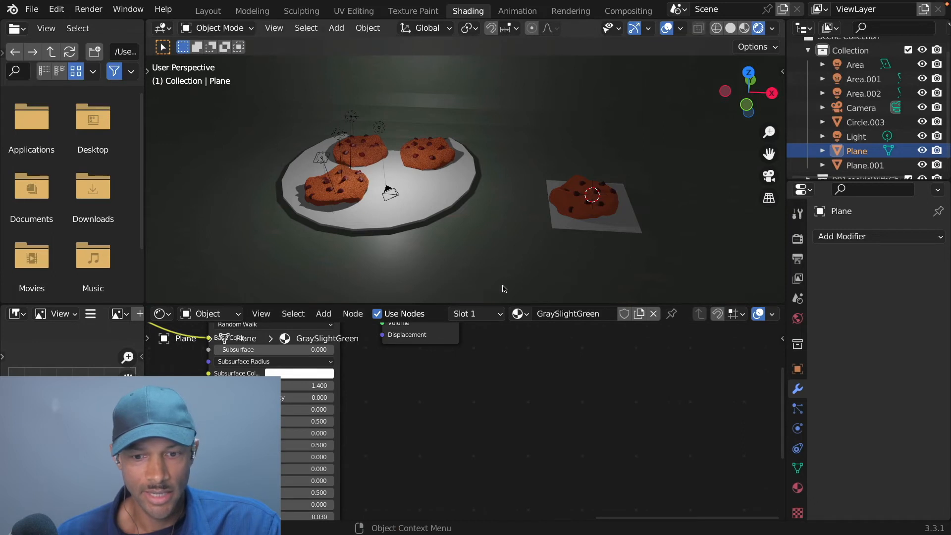
left_click_drag(509, 305, 514, 241)
scroll(527, 179, "down", 2)
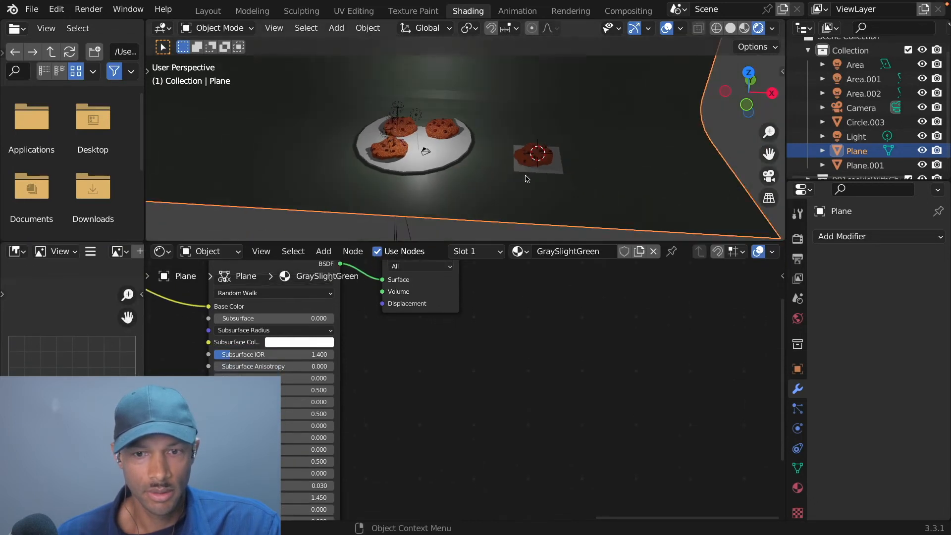
scroll(553, 185, "up", 1)
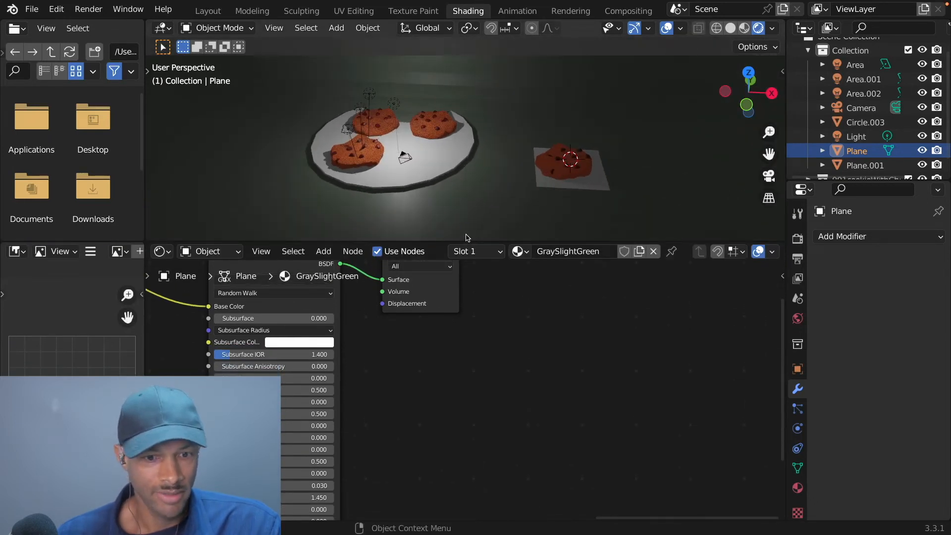
middle_click_drag(536, 322, 788, 402)
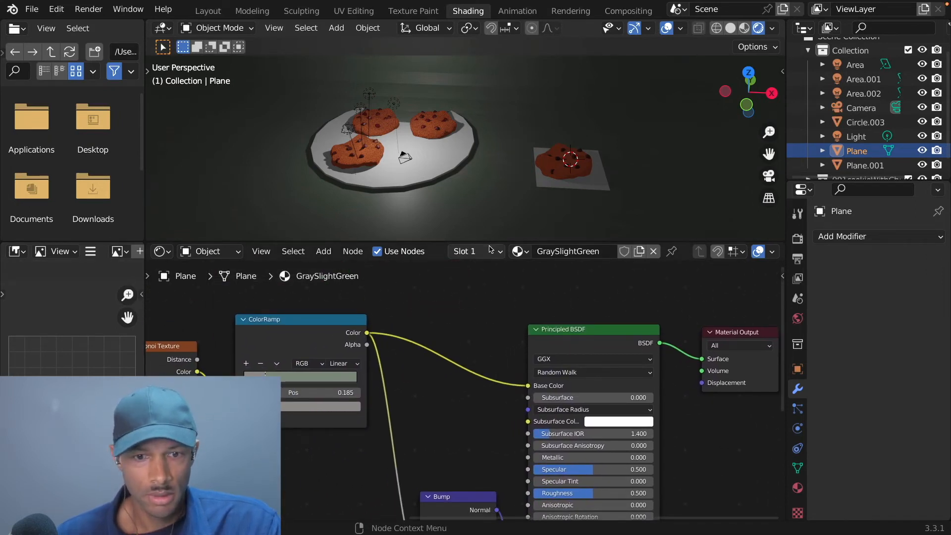
In the ground material's ColorRamp, brighten the green stop to pale green and the stop at position 0.185 to light gray
left_click(298, 407)
left_click(318, 408)
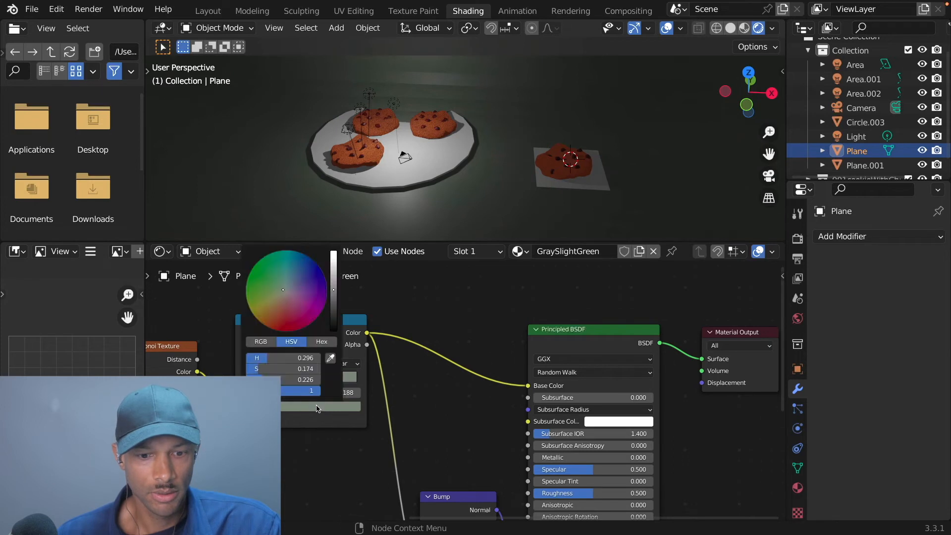
left_click_drag(333, 292, 333, 266)
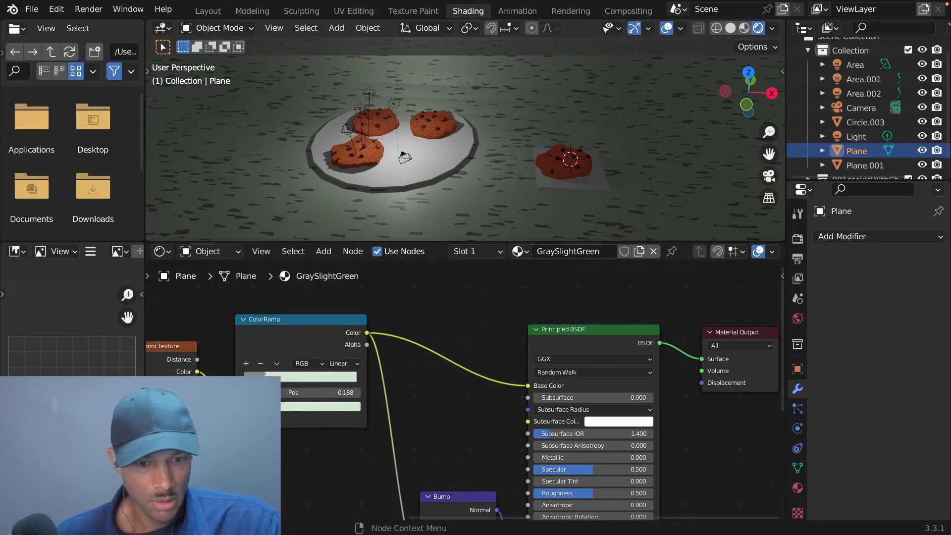
left_click(264, 380)
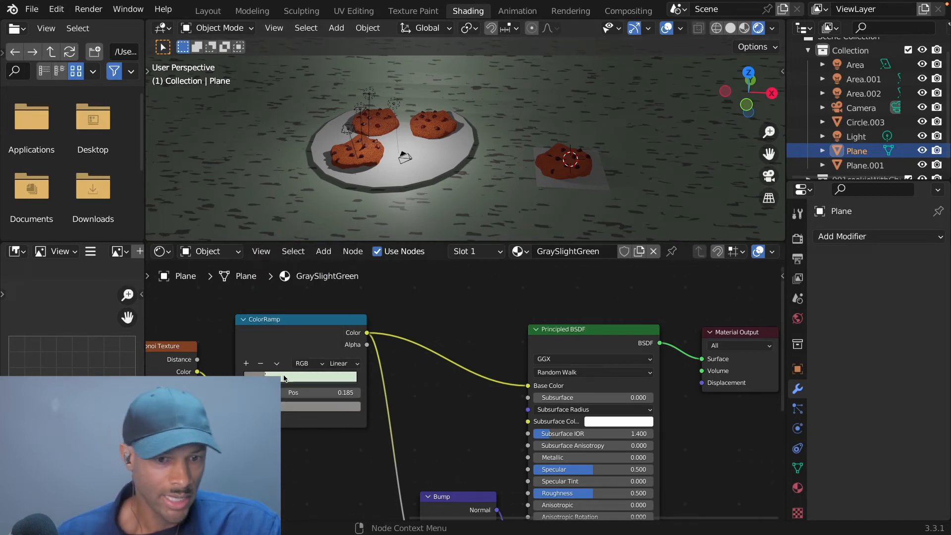
left_click(306, 408)
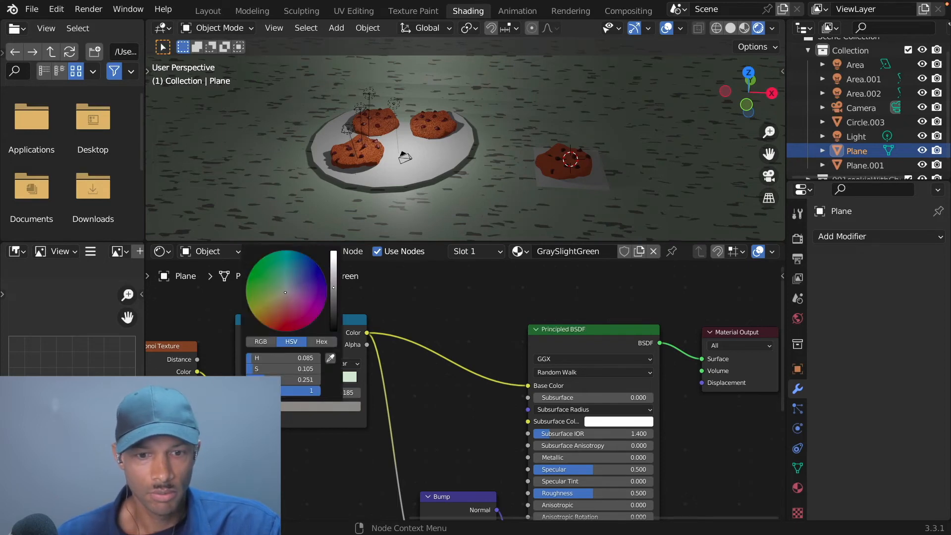
left_click_drag(333, 285, 333, 267)
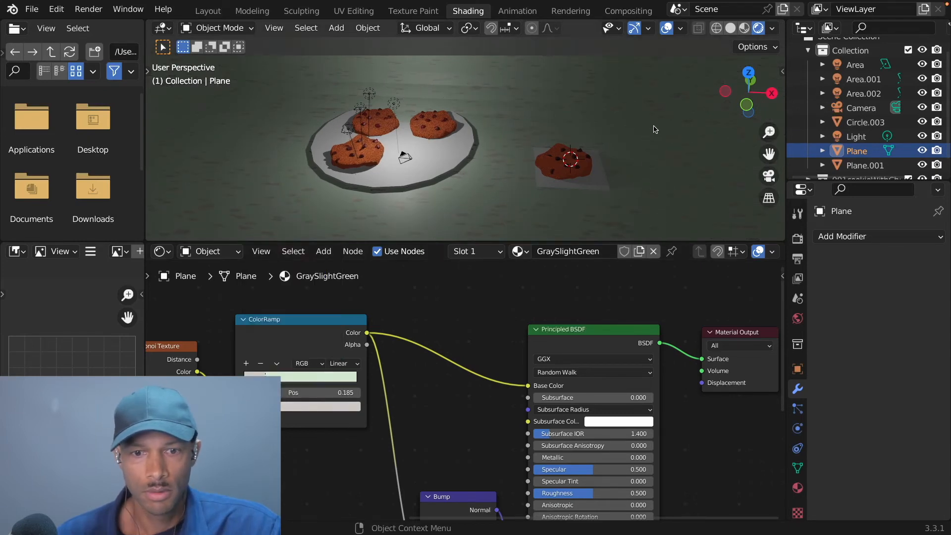
Move the ground plane with its backdrop about 4.45 m along the global Y axis
scroll(645, 150, "down", 3)
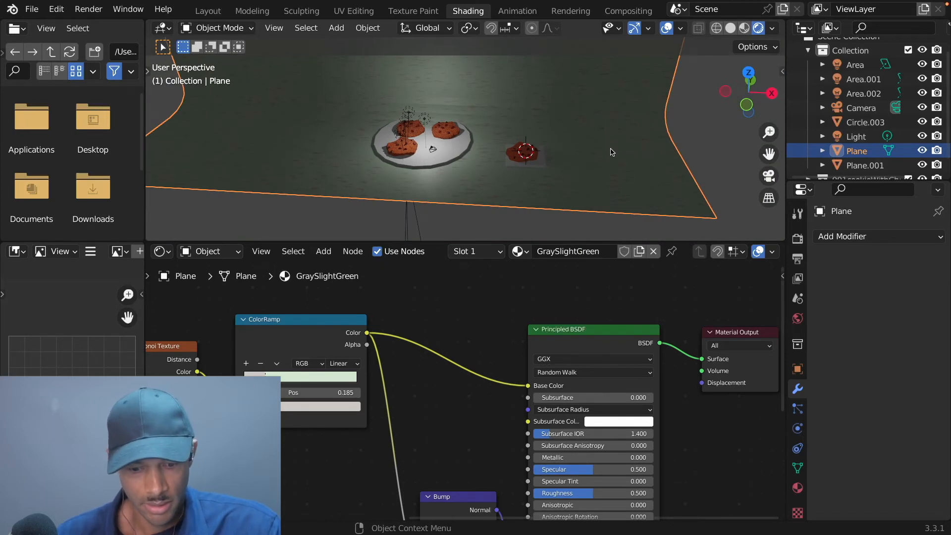
key("g")
key("y")
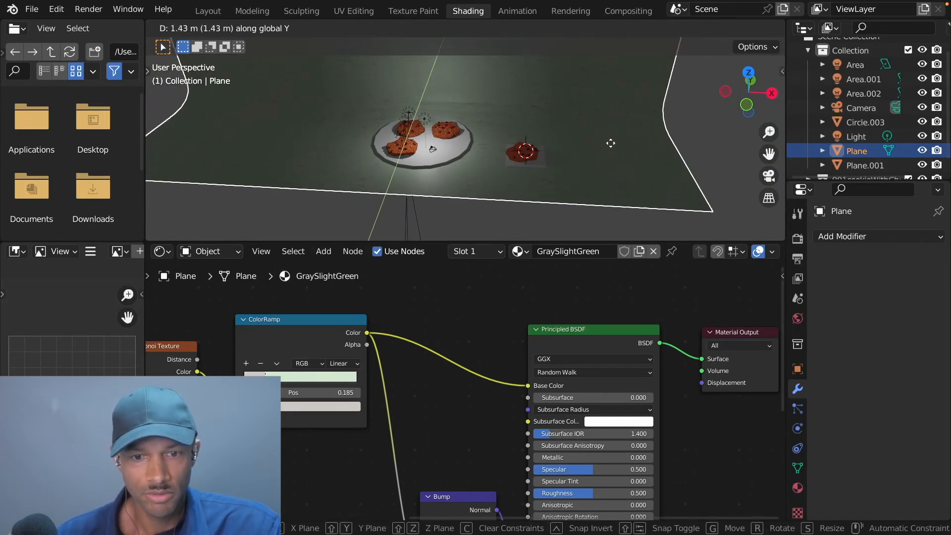
left_click(614, 138)
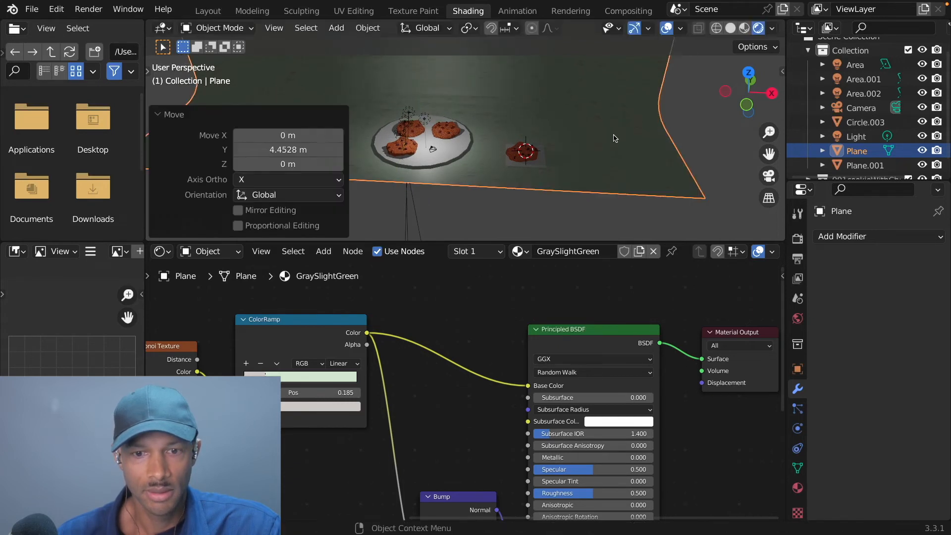
In the ground plane's mesh, move the front edge about -19.7 m along global Y and return to Object Mode
key("Tab")
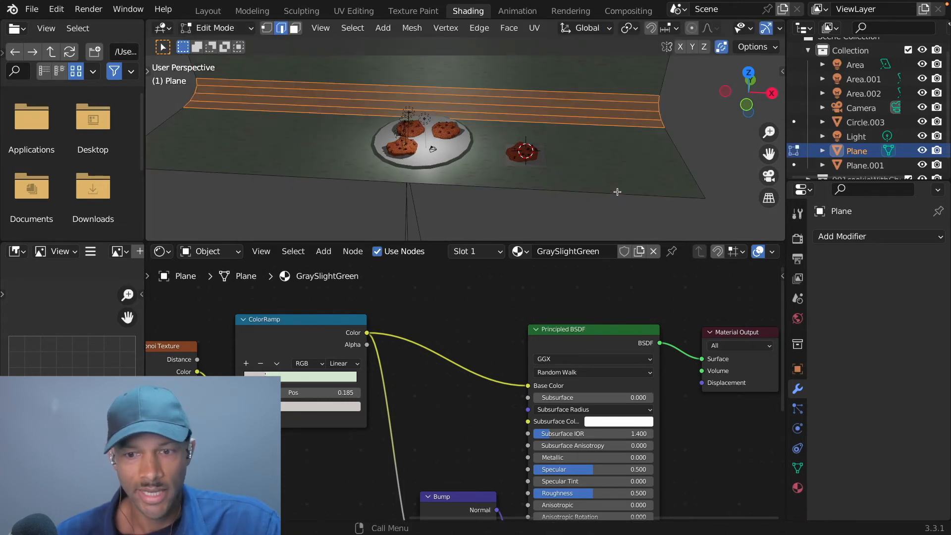
left_click(616, 193)
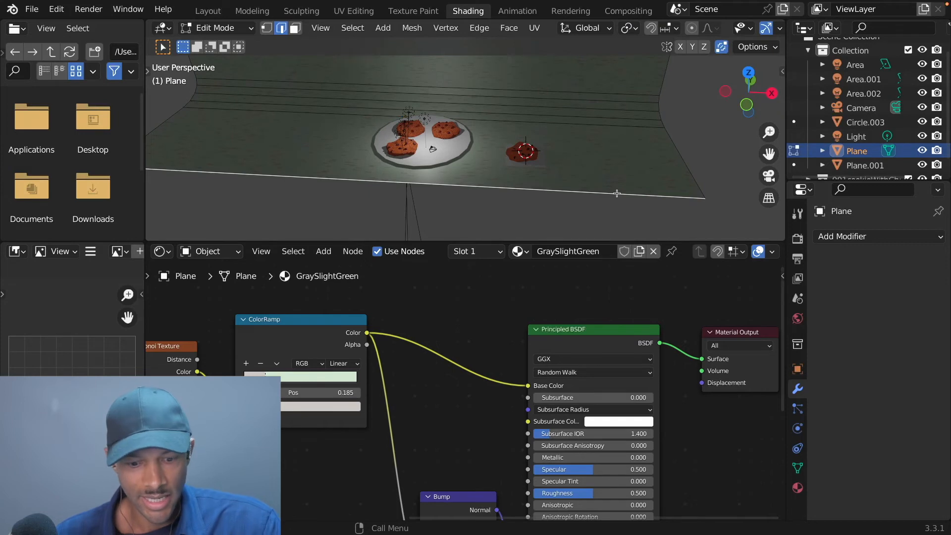
key("g")
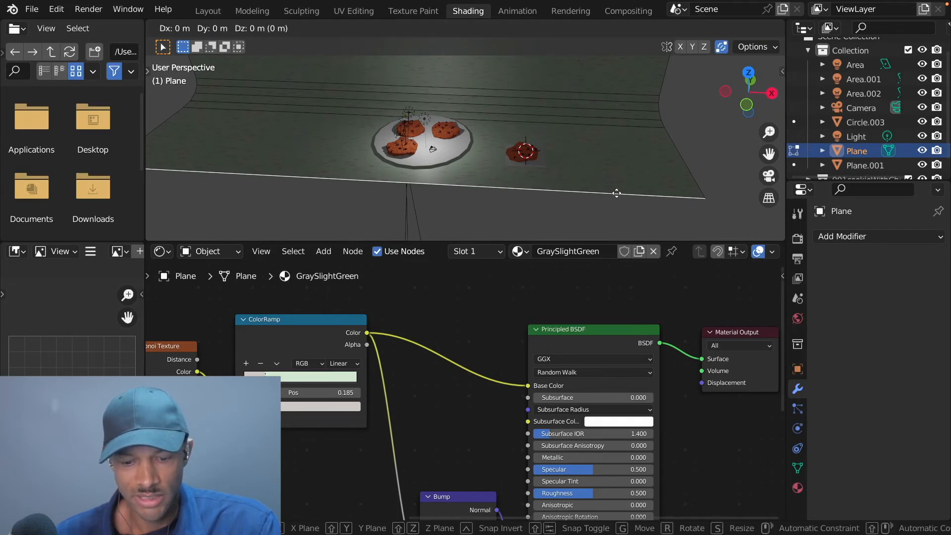
key("y")
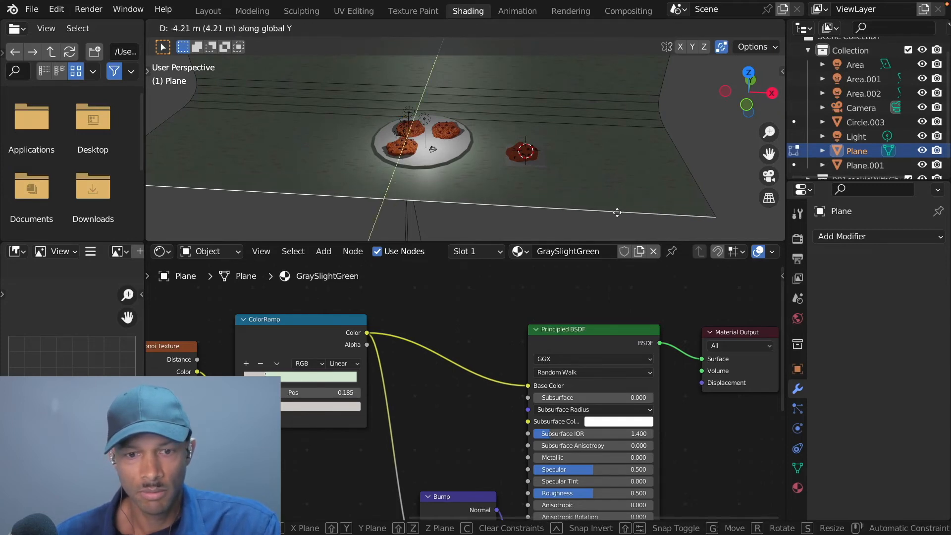
left_click(625, 105)
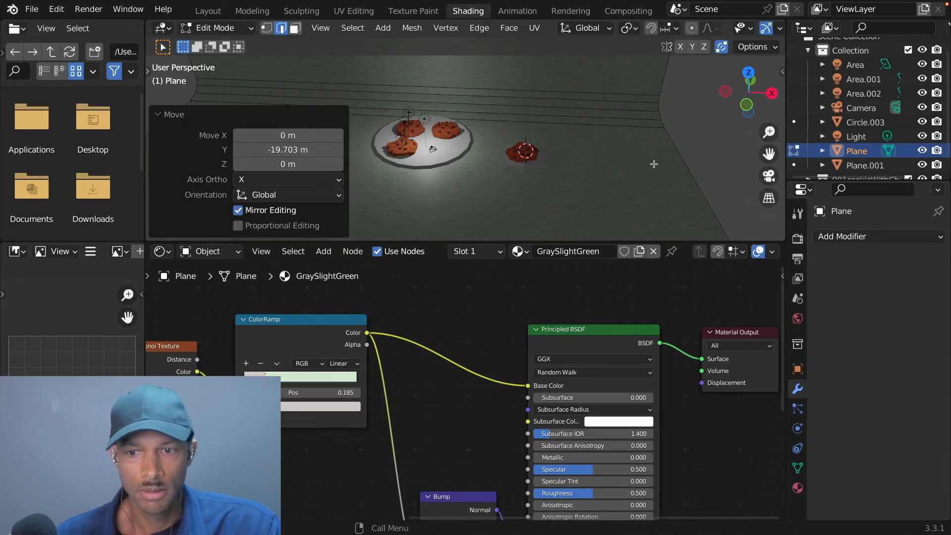
left_click(618, 170)
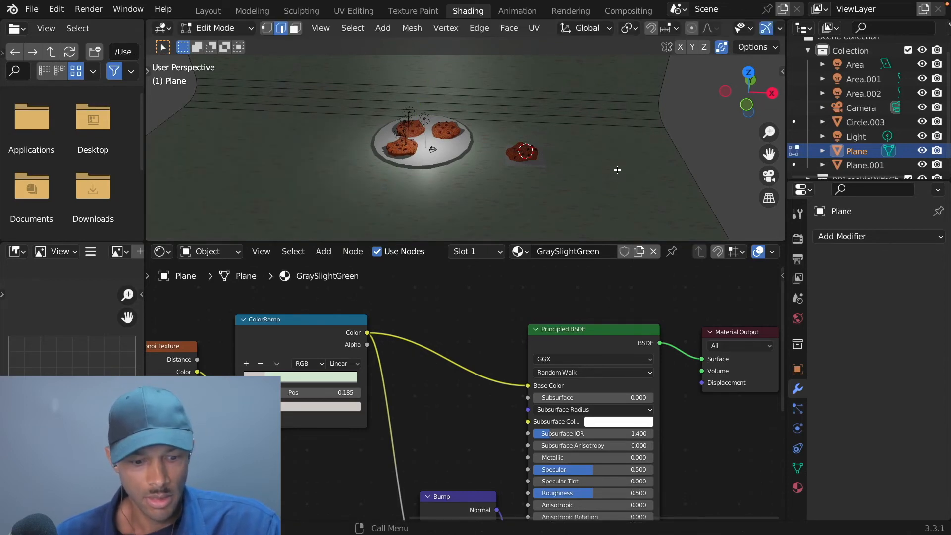
key("Tab")
Add a 20-vertex mesh circle between the plate and the fourth cookie, and scale it up by about 2.259
scroll(614, 156, "up", 5)
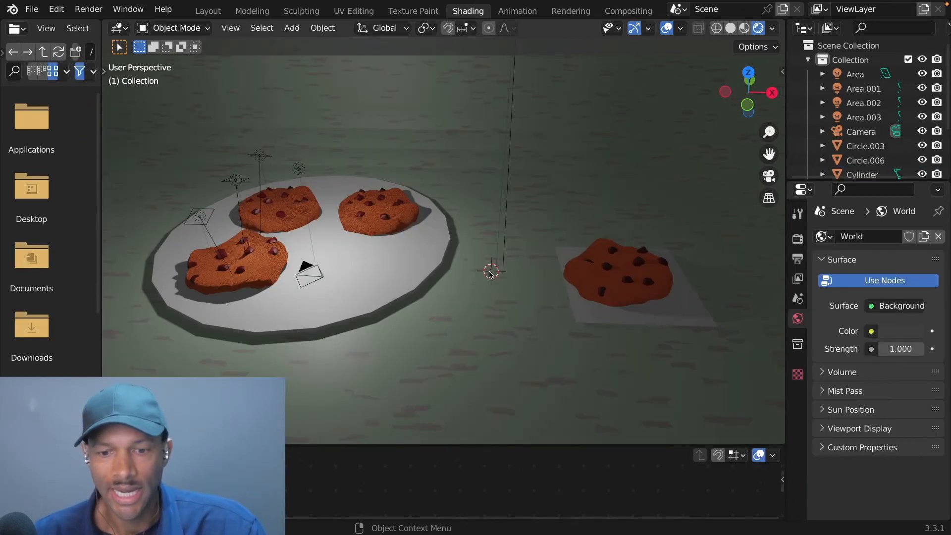
key("shift+a")
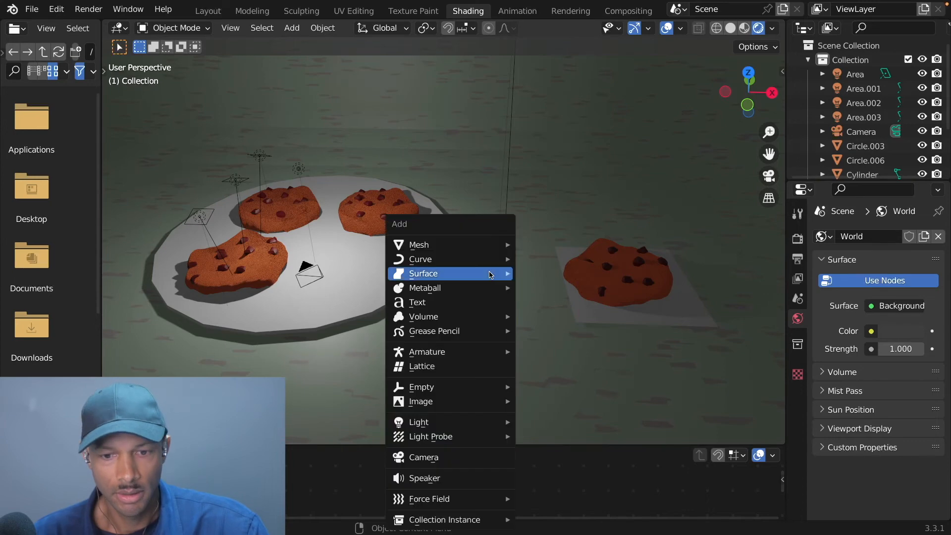
mouse_move(495, 245)
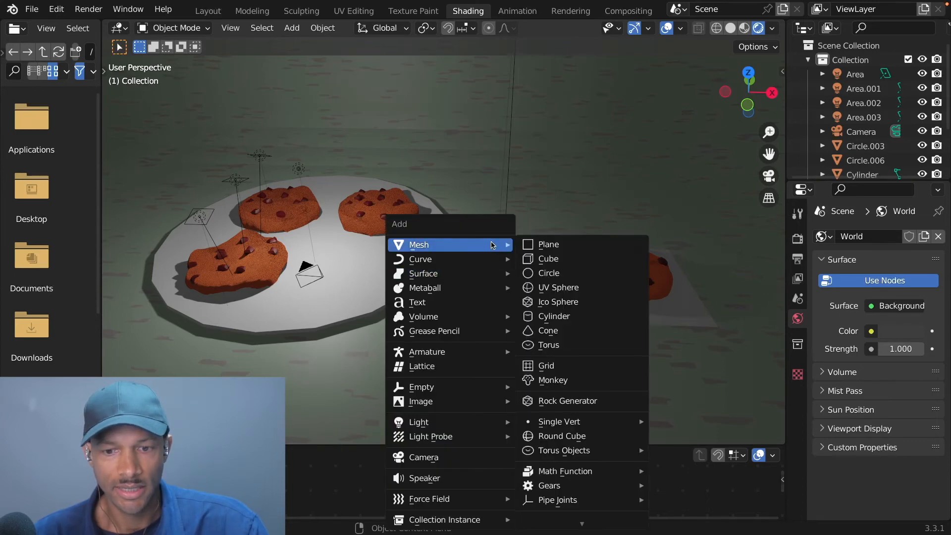
left_click(578, 279)
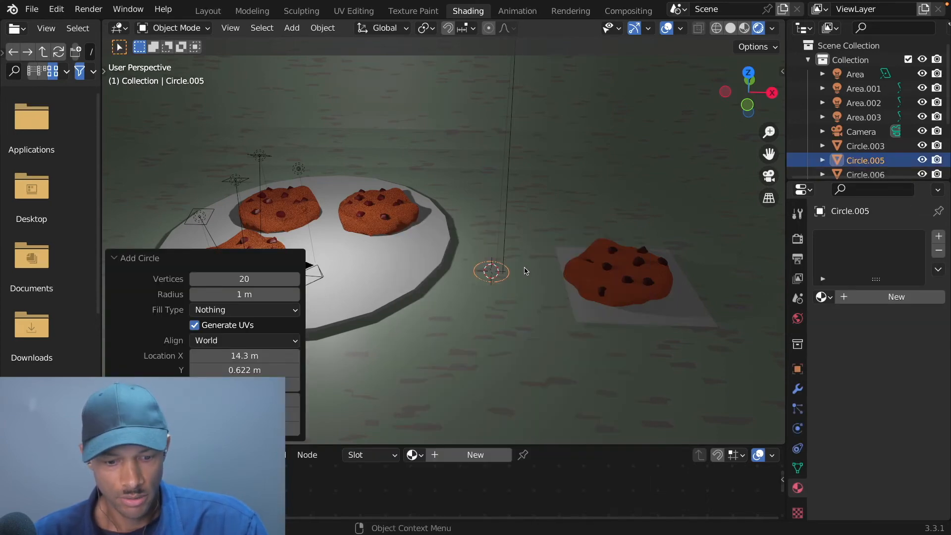
key("s")
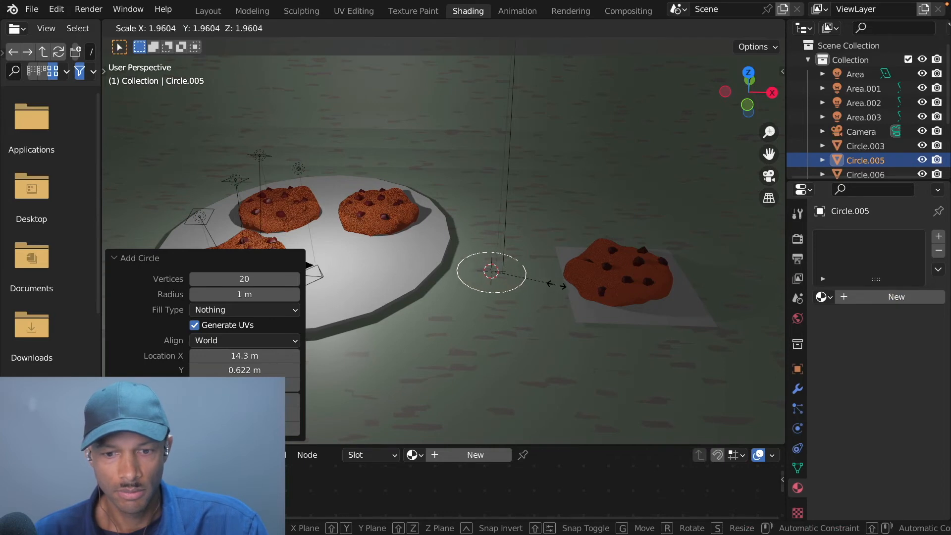
left_click(565, 288)
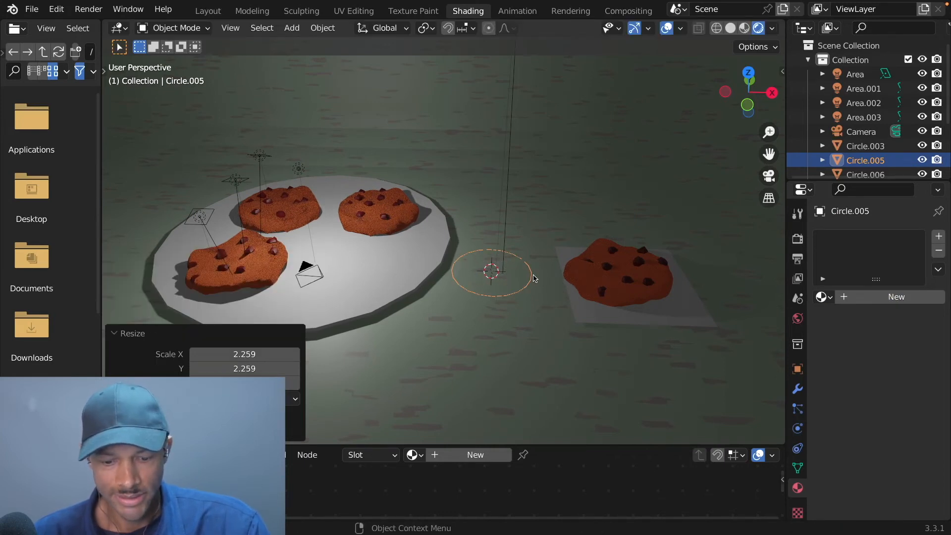
Raise the new circle about 0.447 m along the global Z axis
key("g")
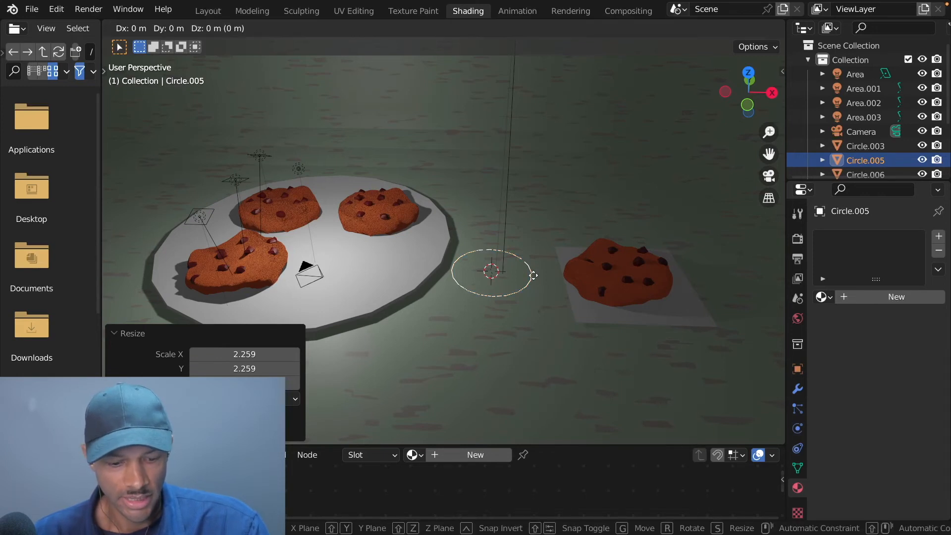
key("z")
left_click(535, 272)
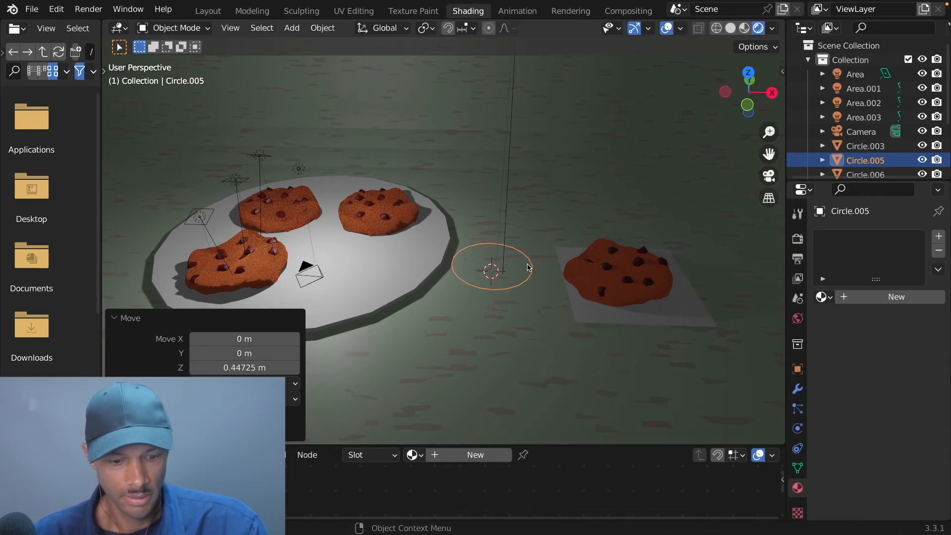
In Edit Mode, fill the circle with a face and lower it about 0.268 m along global Z
key("Tab")
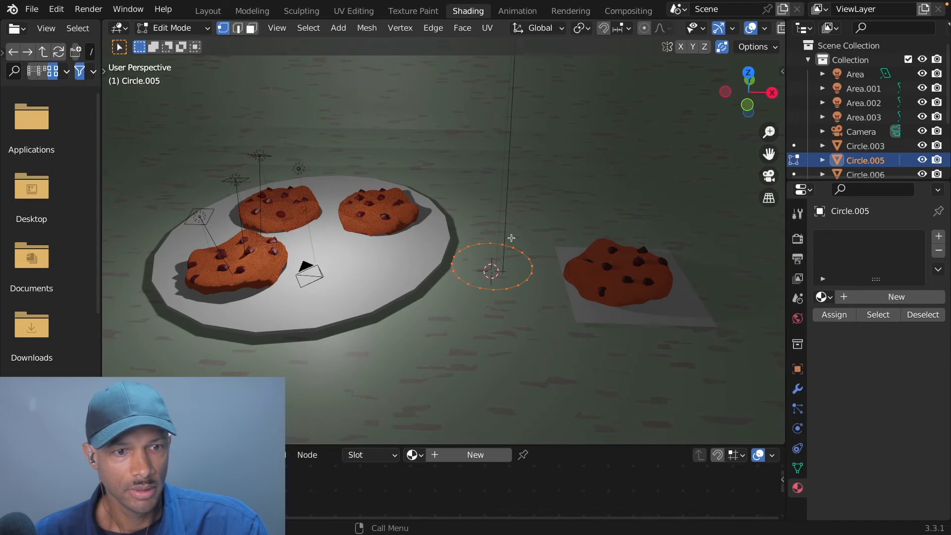
key("f")
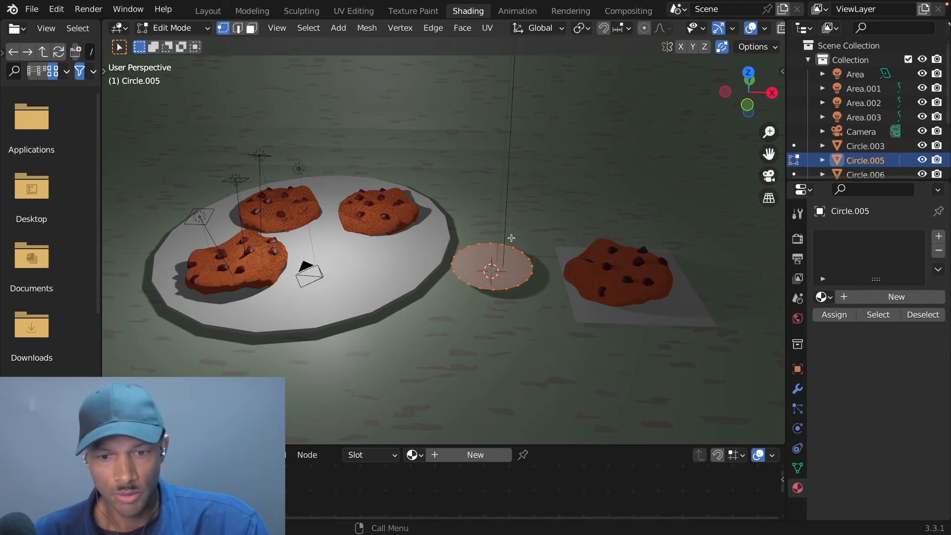
key("g")
key("z")
left_click(512, 241)
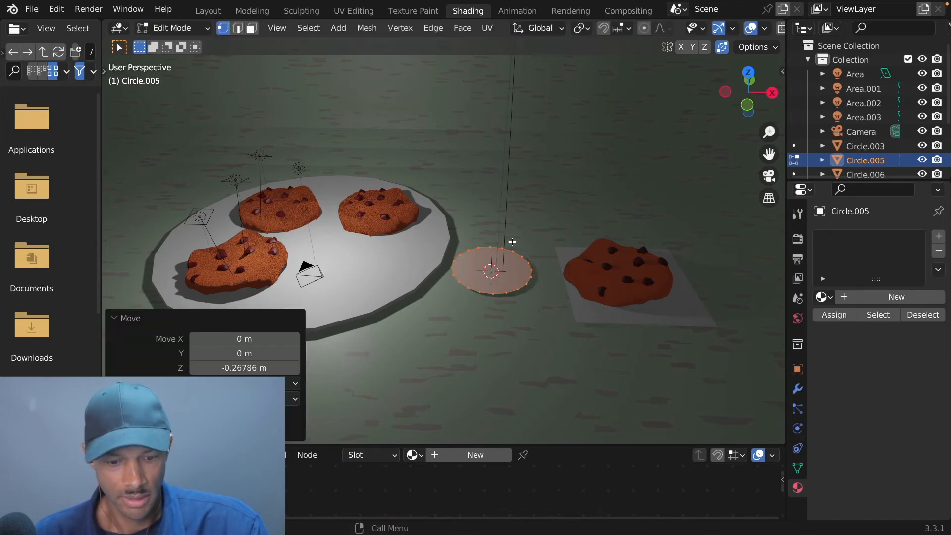
Extrude the circle's face about 2.213 m upward along global Z to start a cup body
key("g")
key("z")
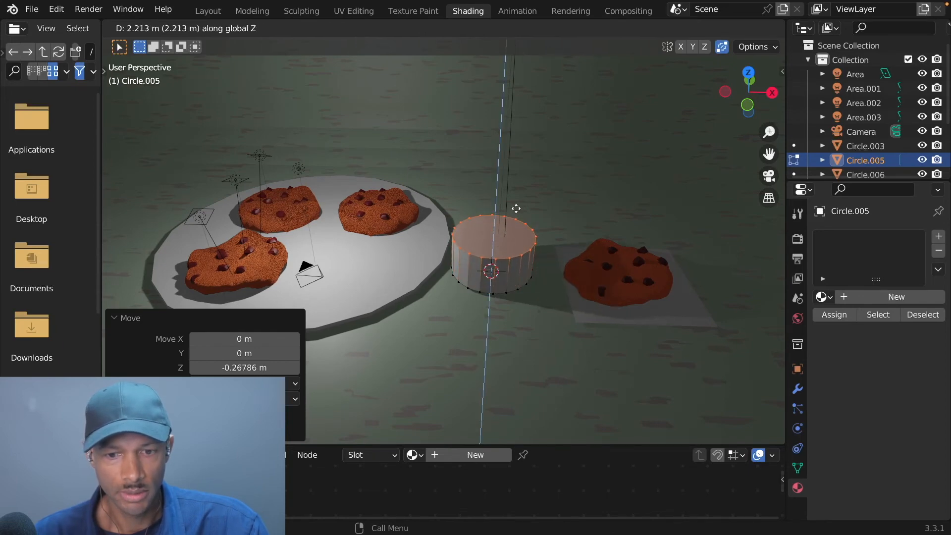
left_click(516, 209)
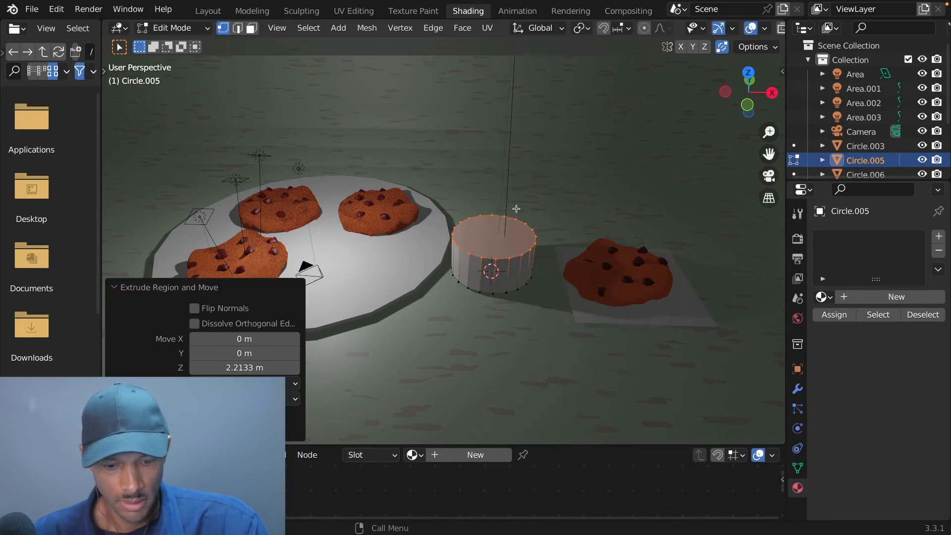
Extrude the cup's top face another 1.879 m or so upward along global Z and scale it by about 1.166
key("g")
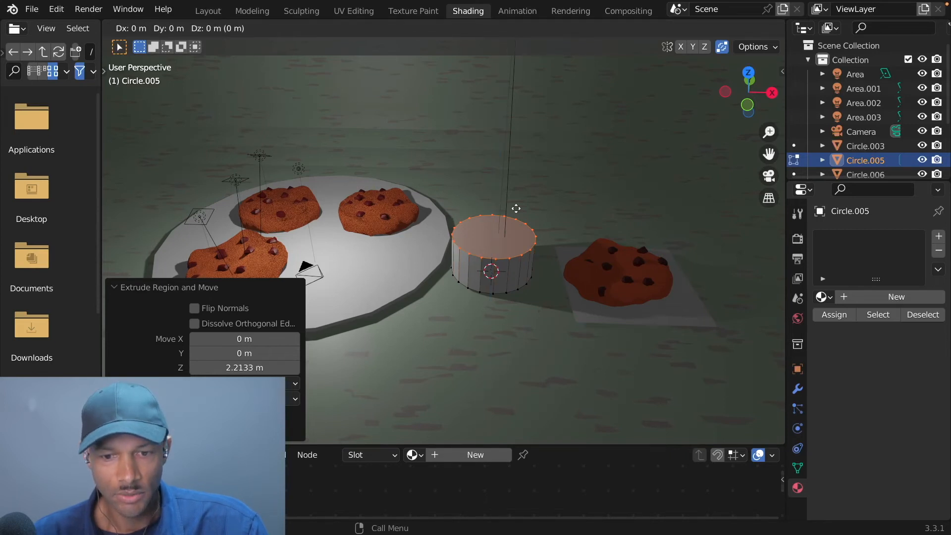
key("z")
left_click(527, 181)
key("s")
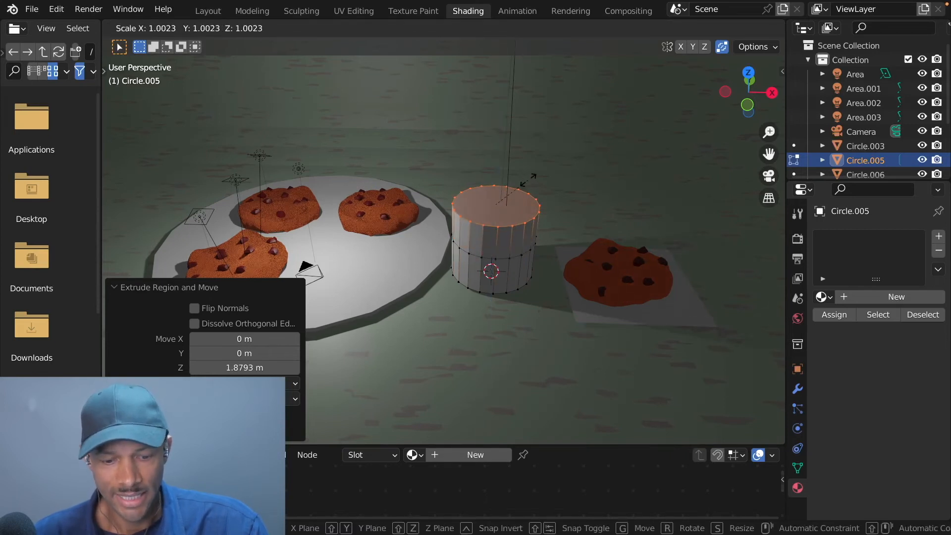
left_click(542, 195)
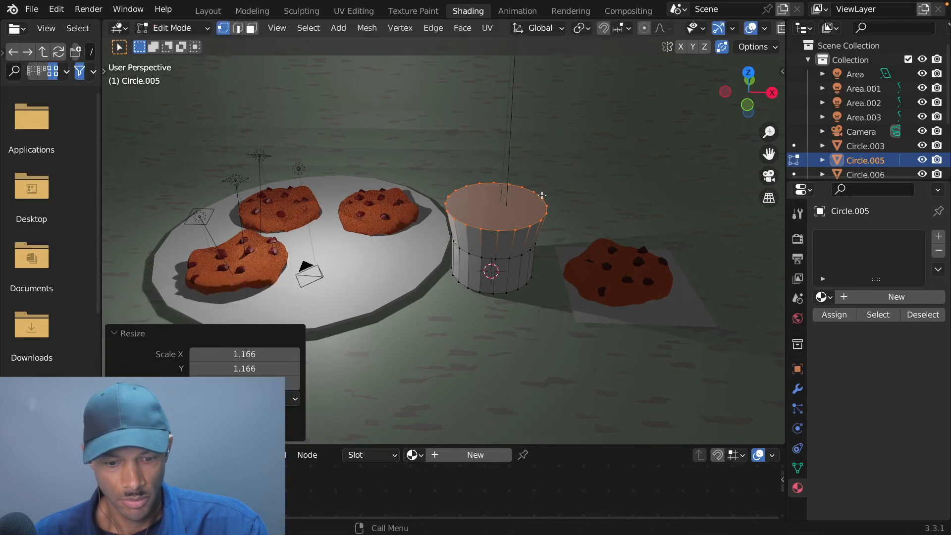
Extrude the cup's top face about 2.722 m further upward along global Z
key("g")
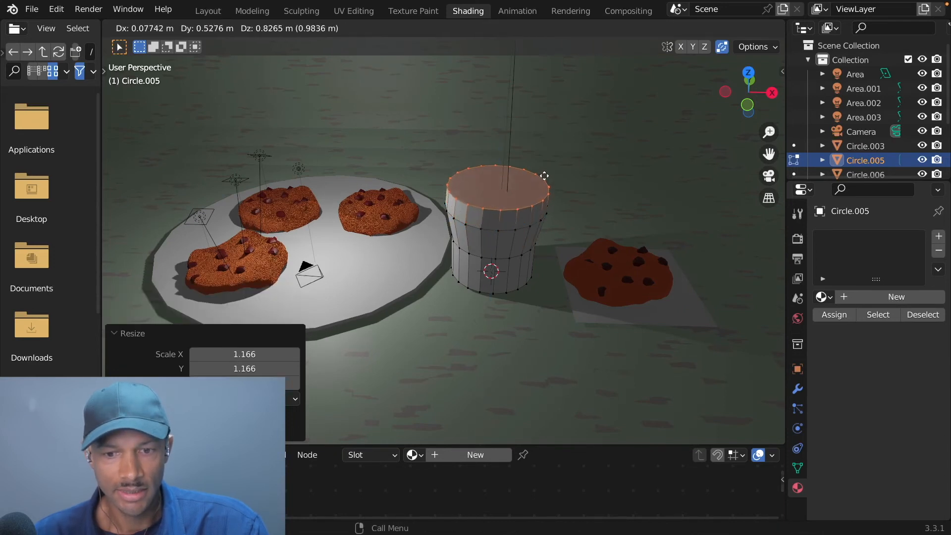
key("Escape")
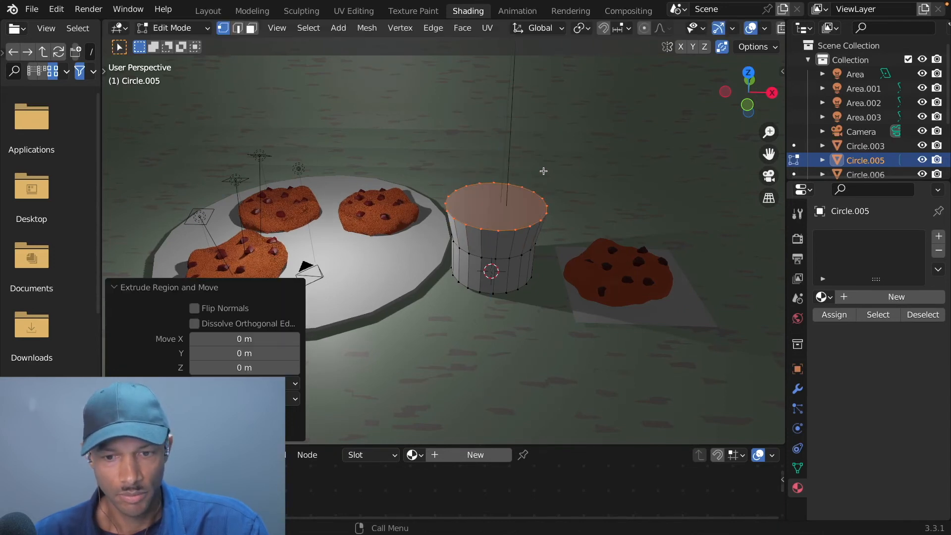
key("e")
key("z")
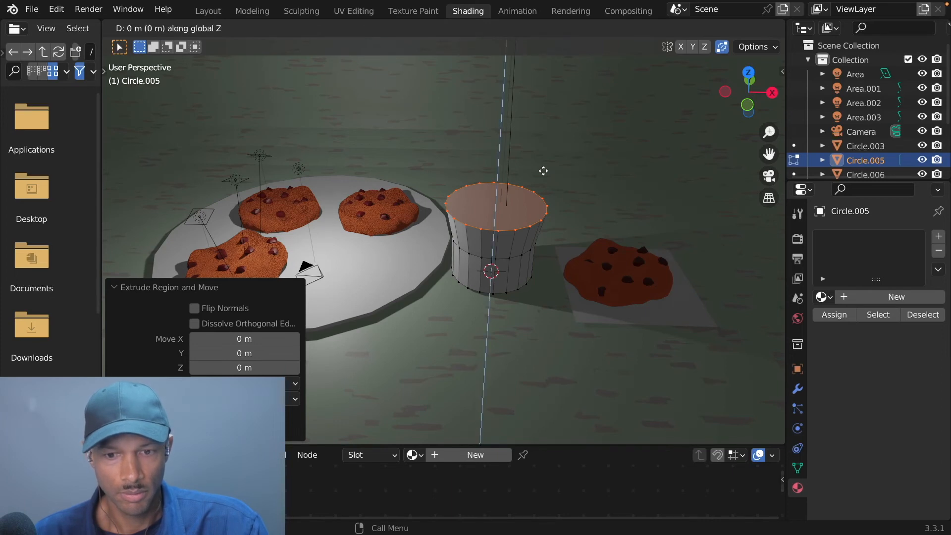
left_click(551, 119)
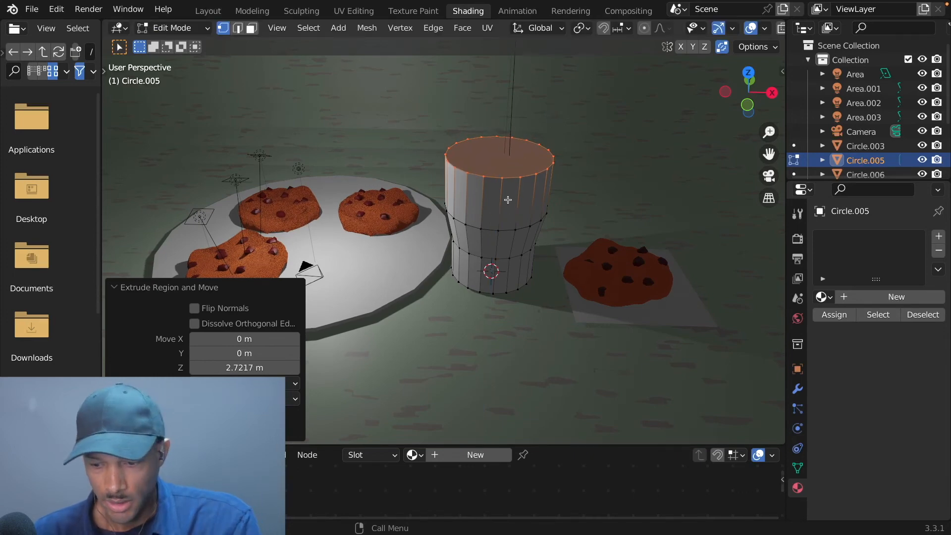
Delete the cup's top face to open the rim and return to Object Mode
key("x")
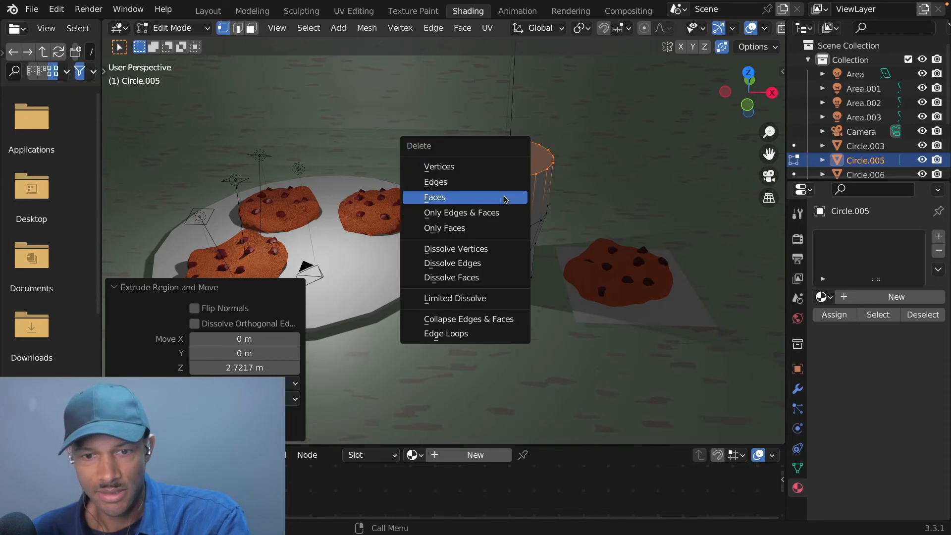
left_click(505, 196)
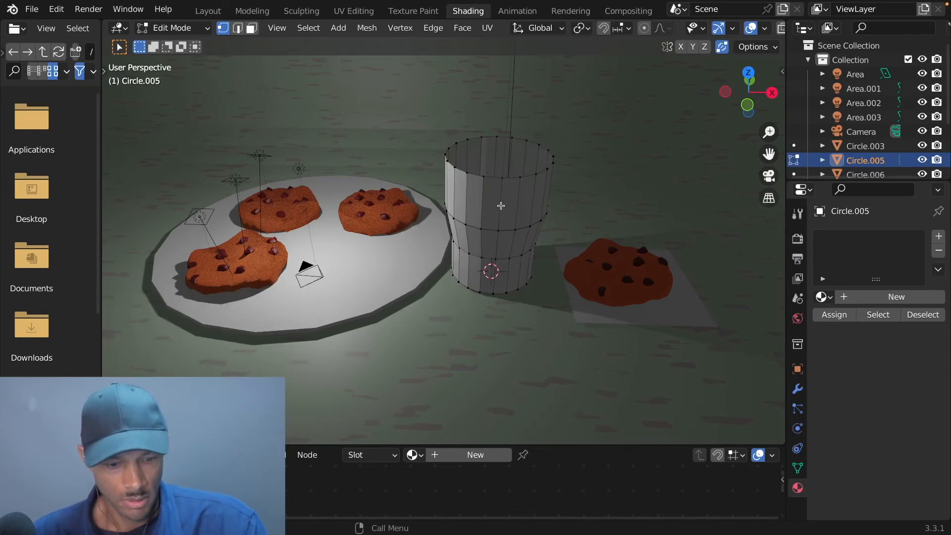
key("Tab")
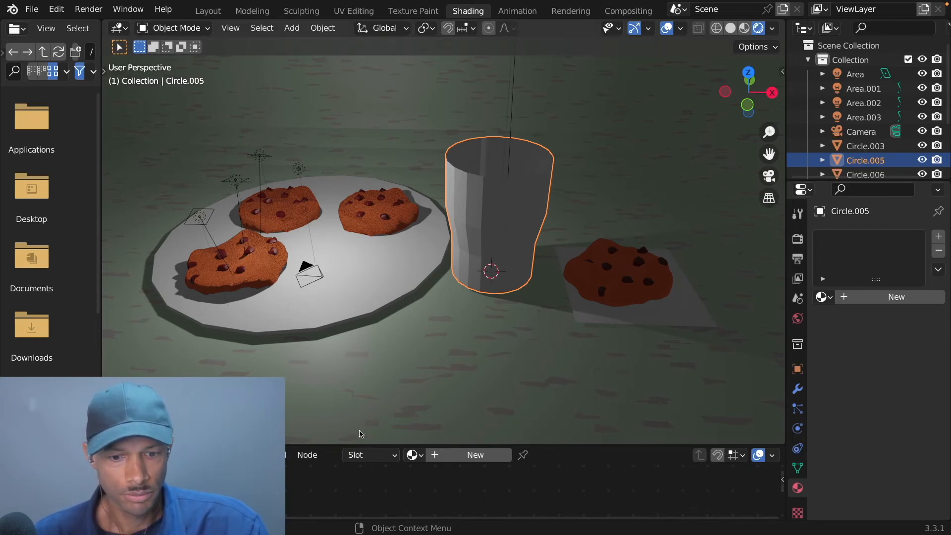
Create a new material for the cup and enlarge the node editor to show its Principled BSDF node
left_click(471, 454)
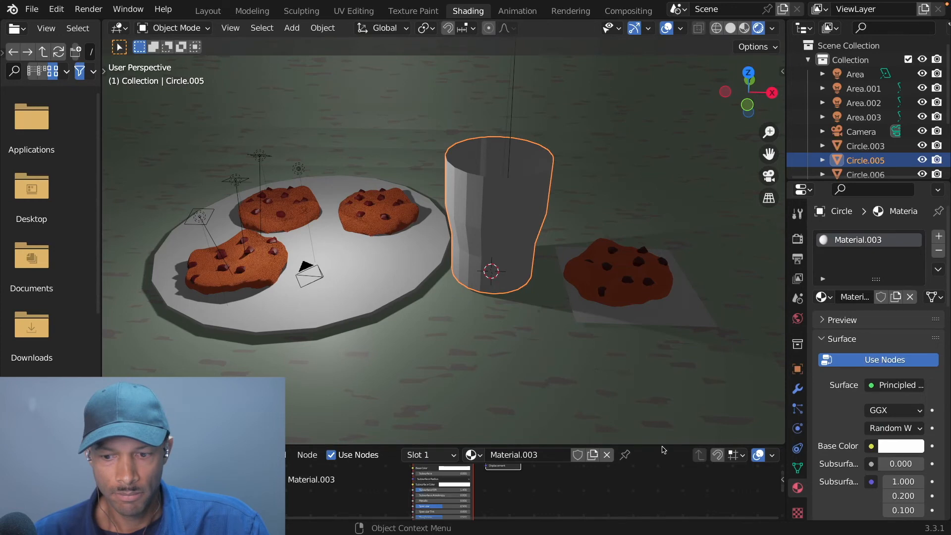
left_click_drag(662, 443, 639, 280)
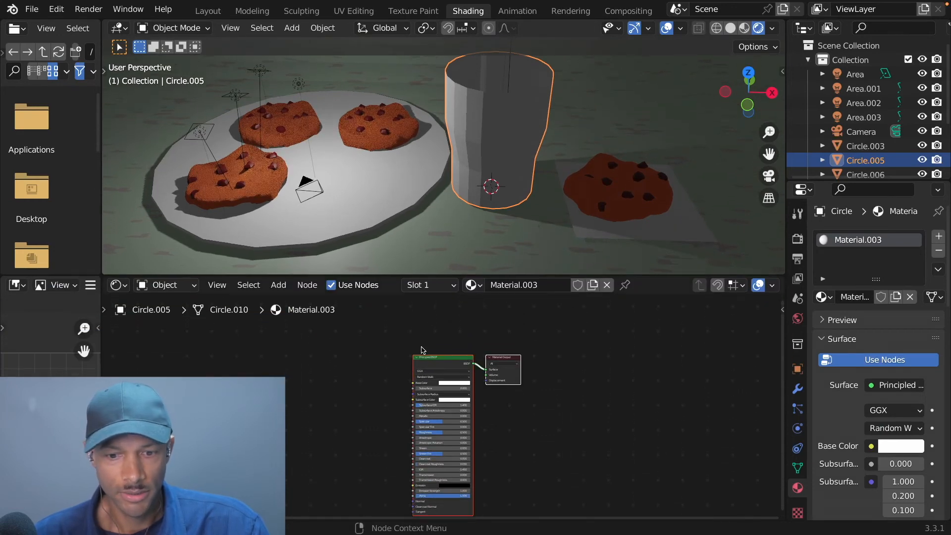
left_click_drag(442, 363, 441, 330)
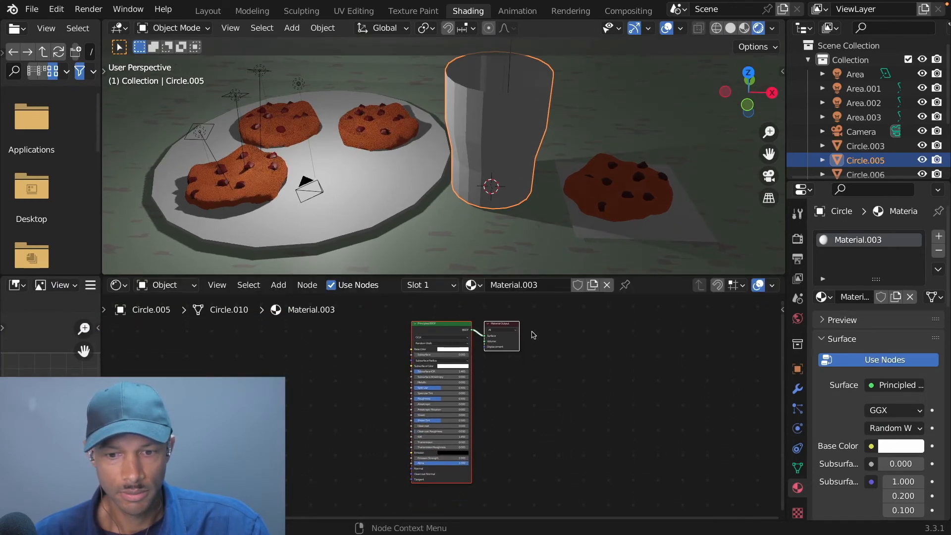
scroll(506, 331, "up", 4)
middle_click_drag(566, 363, 596, 414)
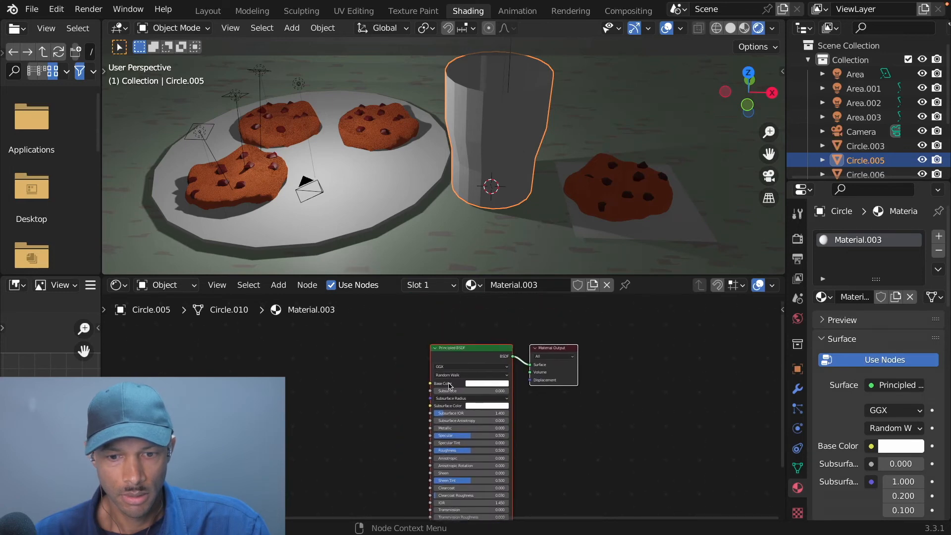
Add a ColorRamp node to the left of the Principled BSDF in the cup's material
left_click(334, 353)
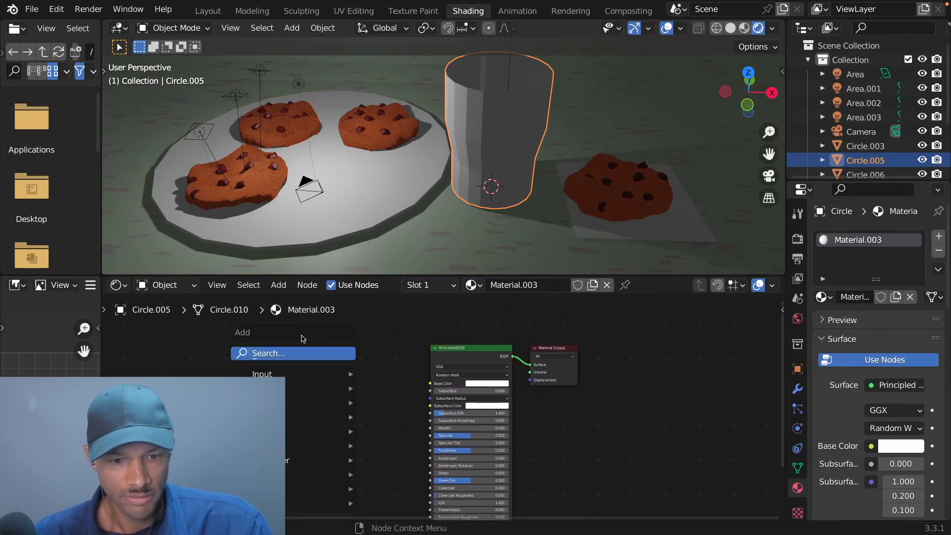
left_click(304, 352)
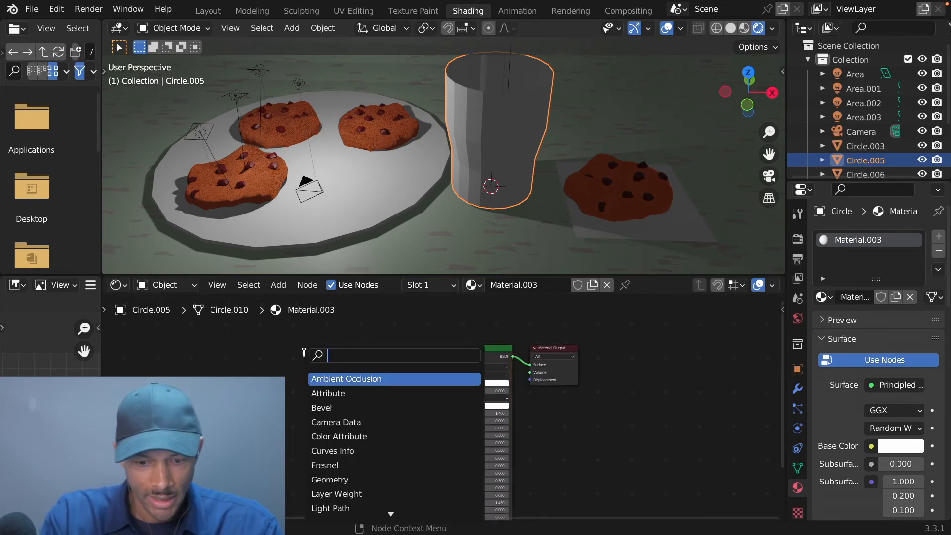
type("ramp")
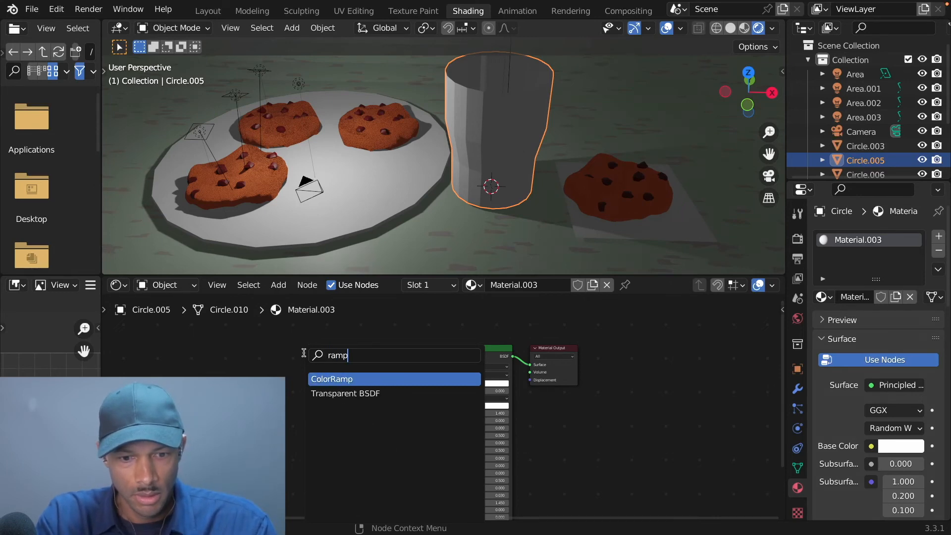
left_click(347, 379)
left_click(363, 365)
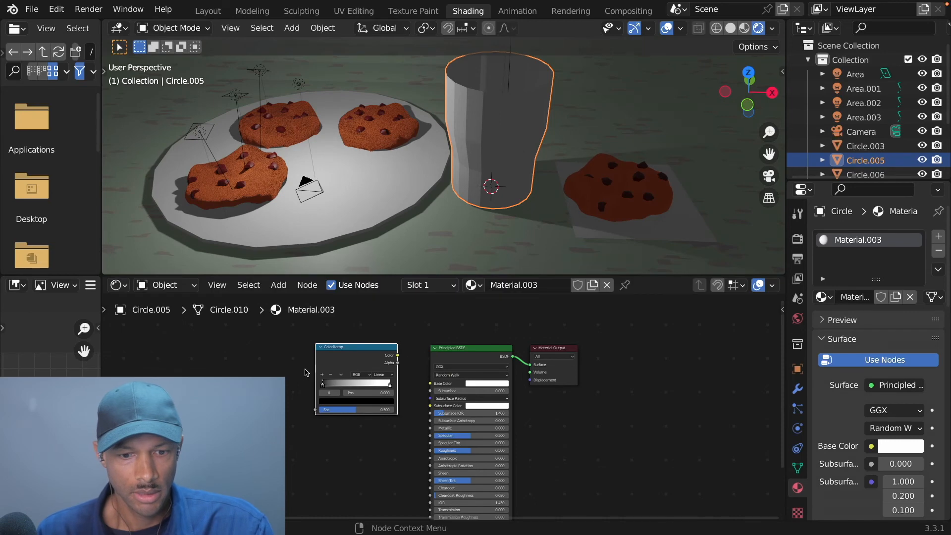
Add a Voronoi Texture node to the left of the ColorRamp node
key("shift+a")
left_click(260, 360)
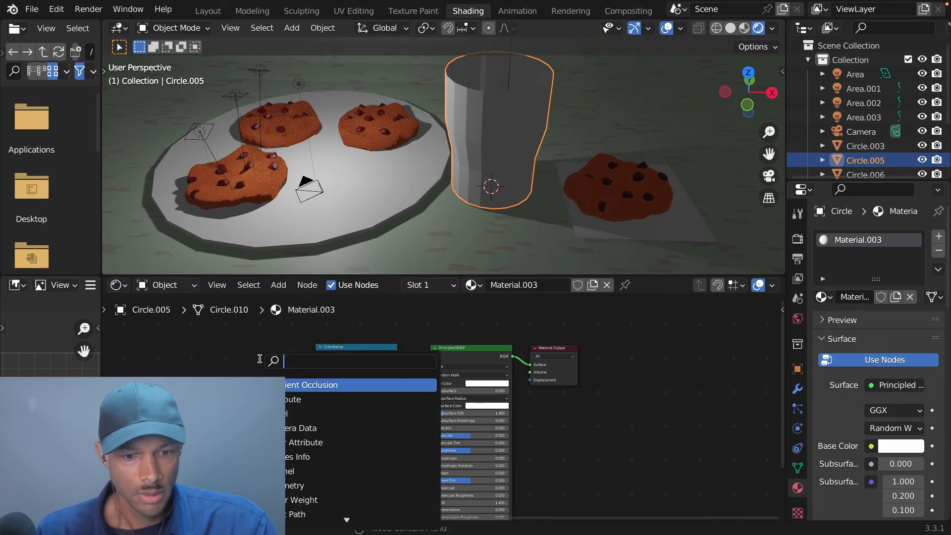
type("vor")
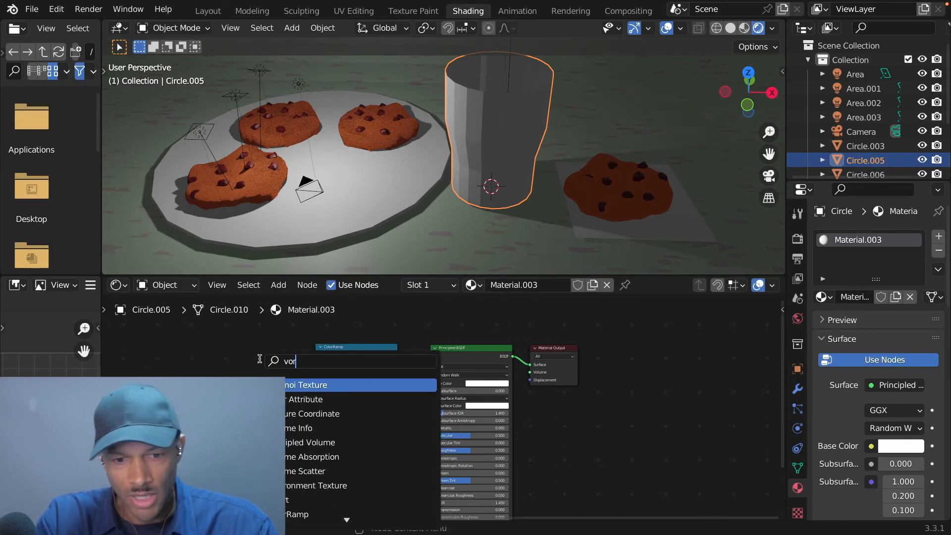
type("ono")
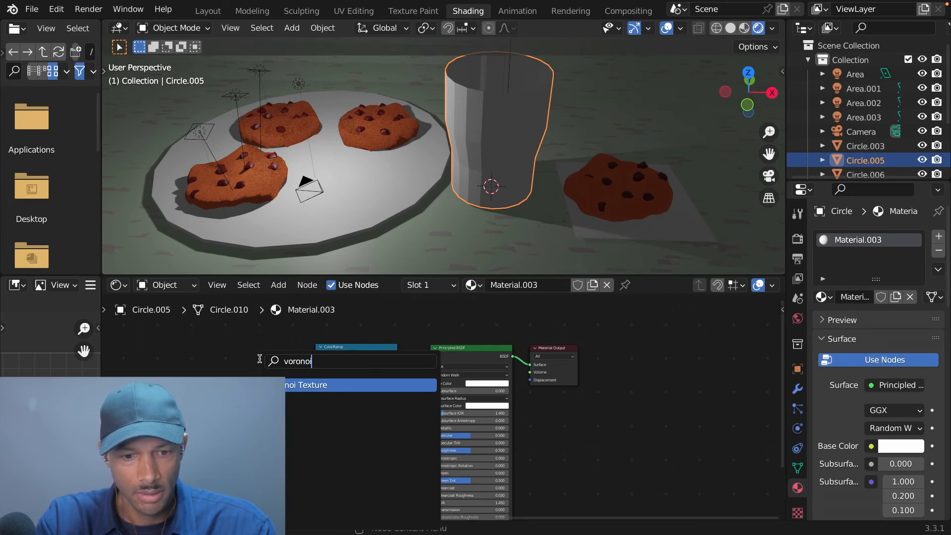
left_click(296, 381)
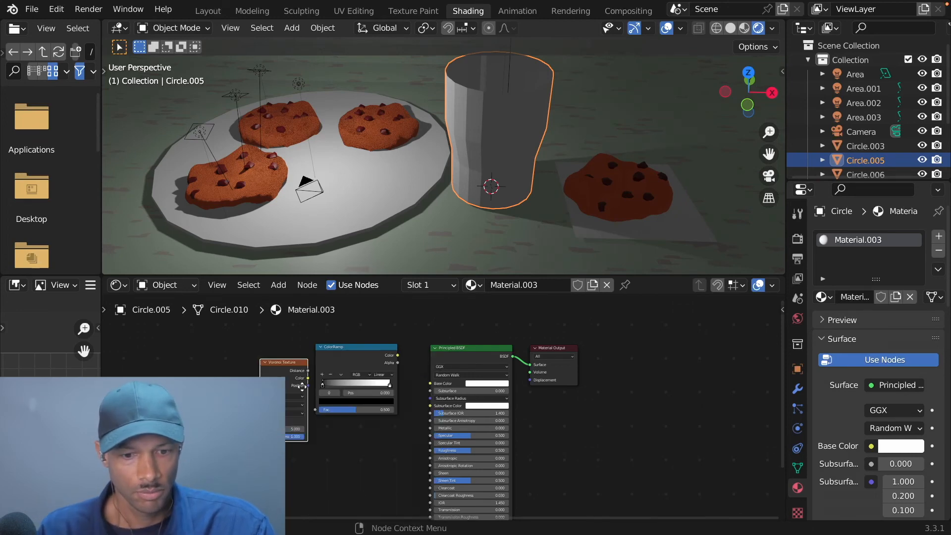
left_click(282, 371)
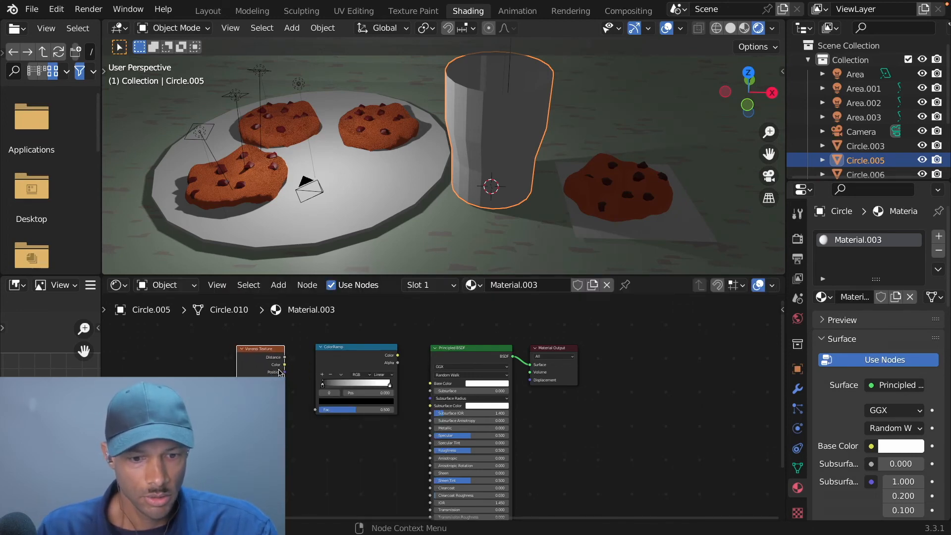
Link the Voronoi Color output to the ColorRamp's Fac and the ColorRamp's Color output to Base Color
left_click_drag(285, 365, 315, 410)
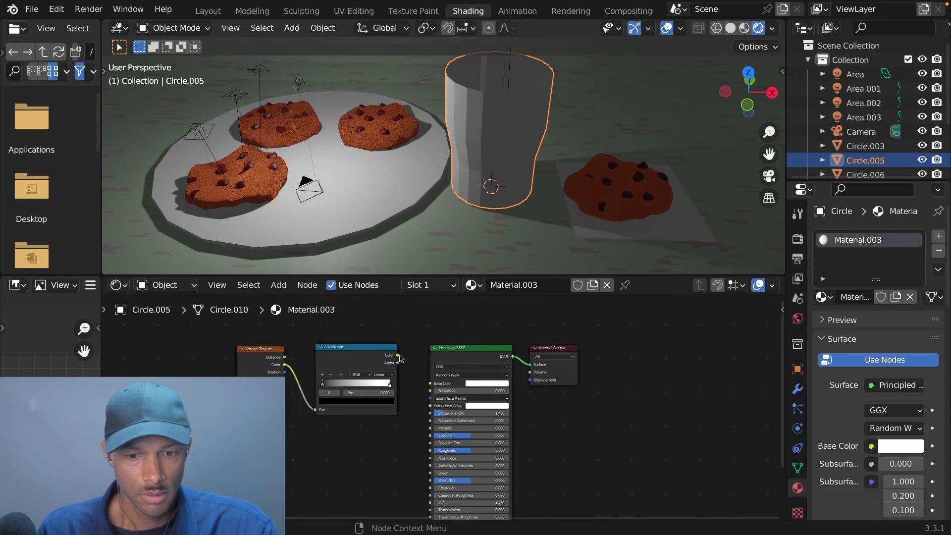
left_click_drag(399, 356, 430, 384)
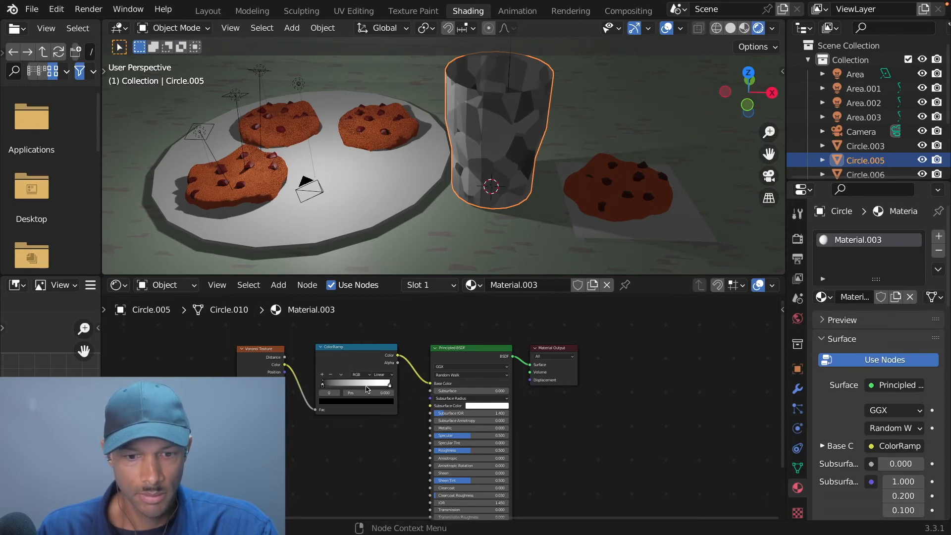
Move the ColorRamp's black stop to about 0.43 and recolor it a saturated blue with a value of about 0.447
left_click_drag(341, 387, 357, 387)
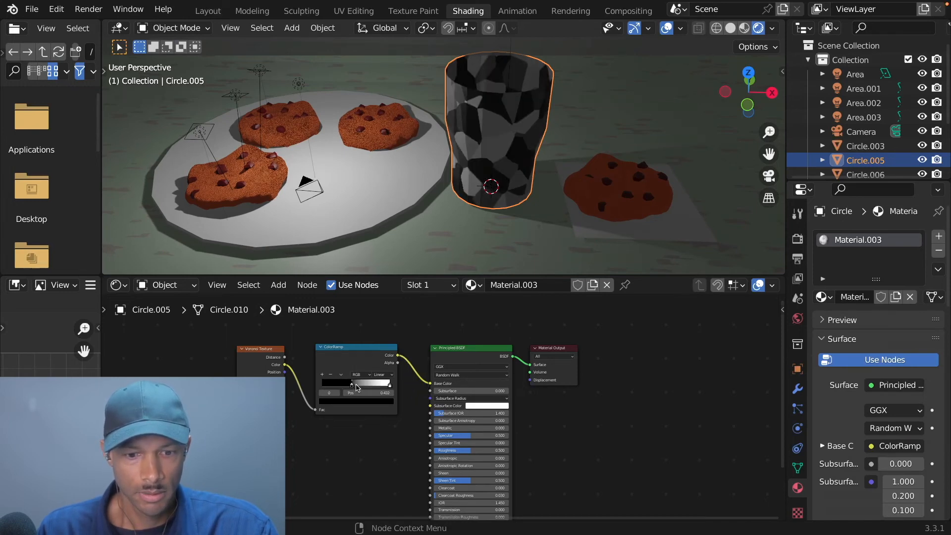
left_click(348, 402)
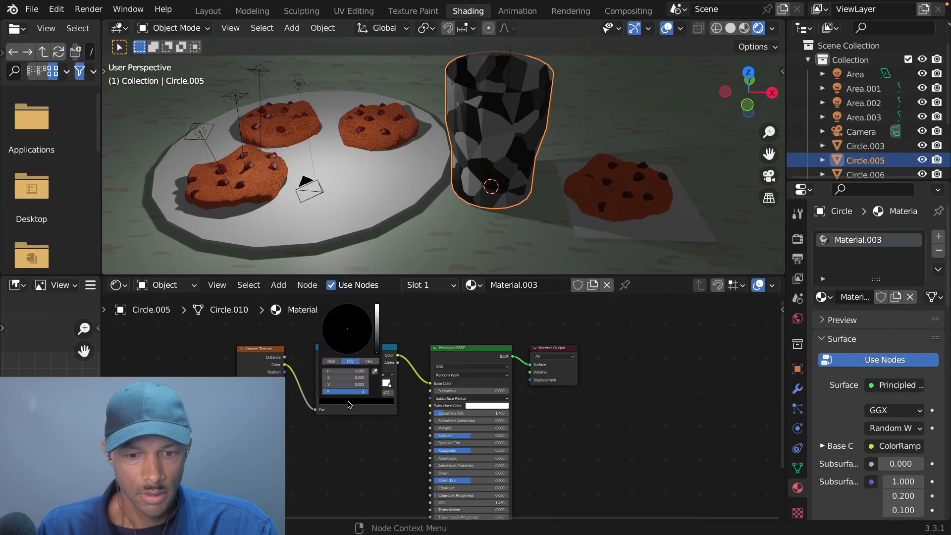
left_click(377, 320)
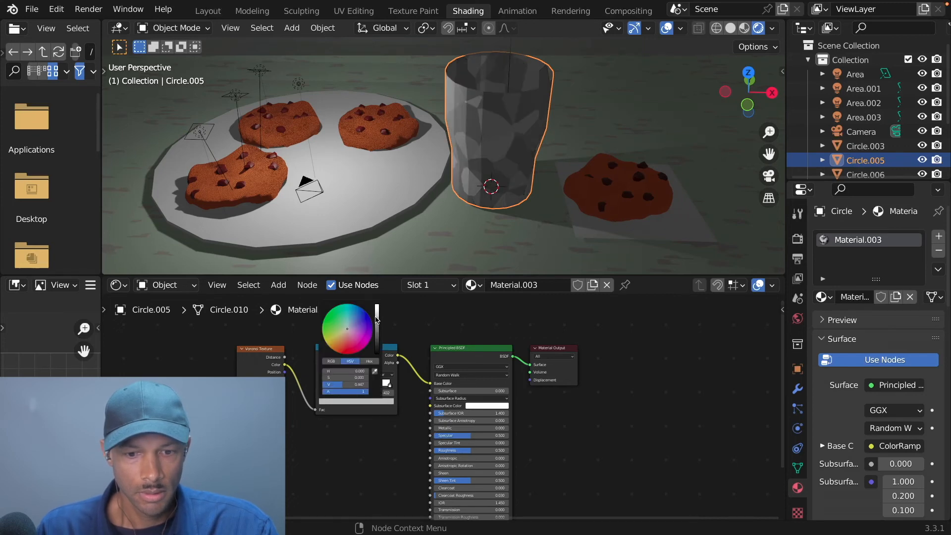
left_click(366, 322)
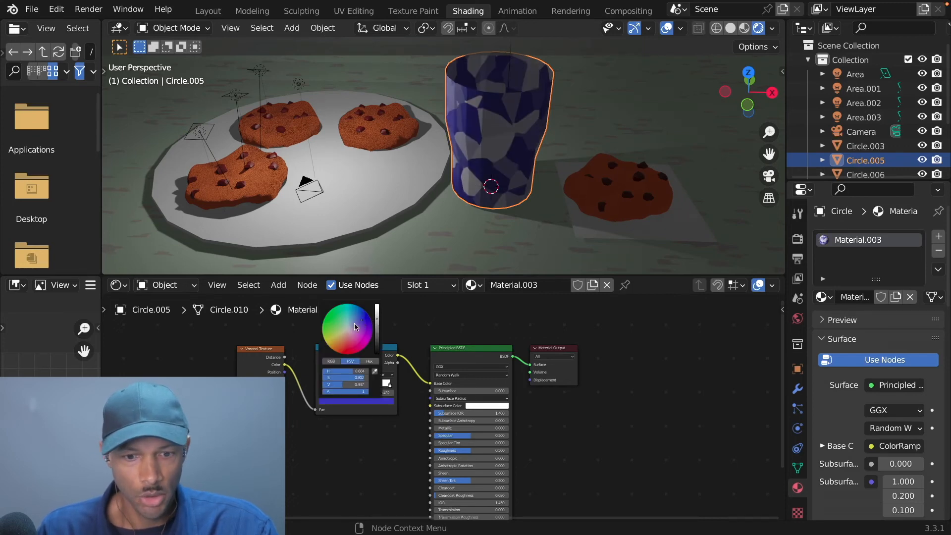
Recolor the ColorRamp's white end stop to a bright green
left_click(375, 387)
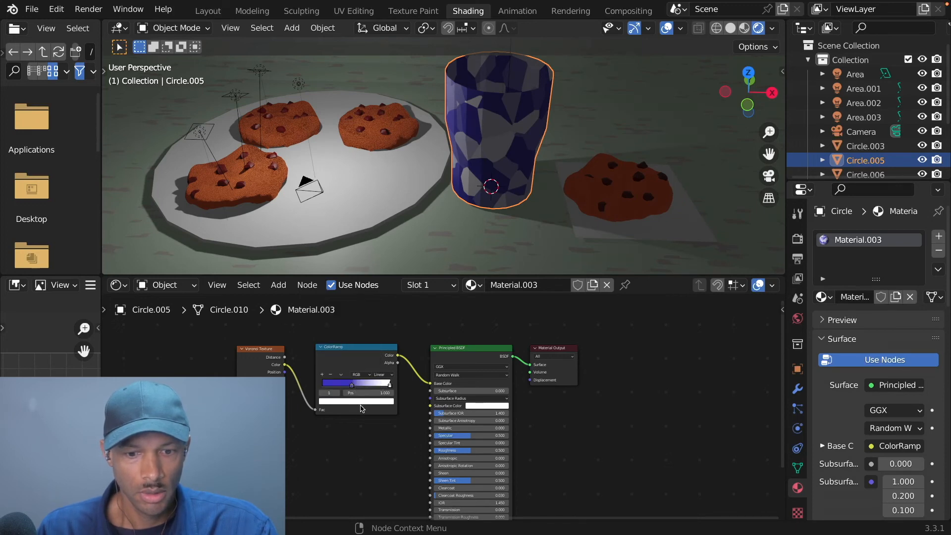
left_click(361, 404)
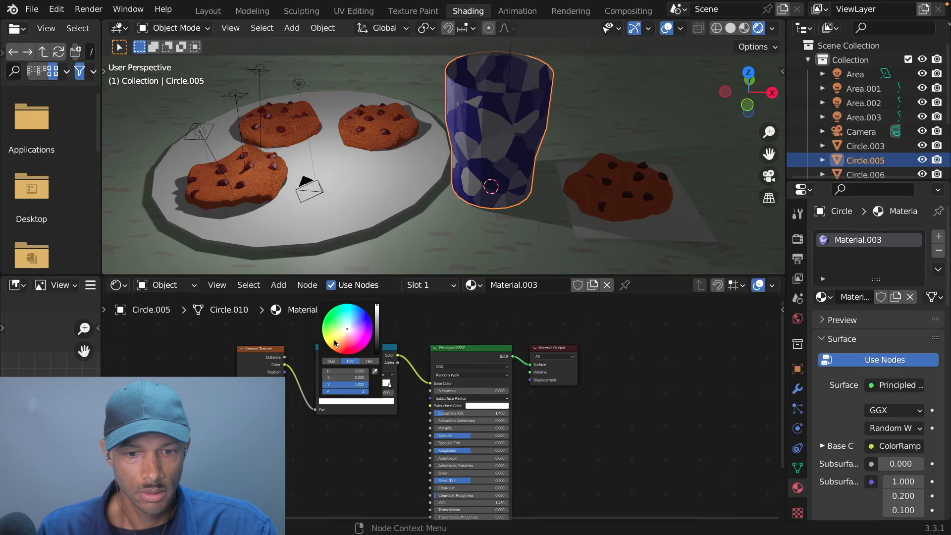
left_click(330, 325)
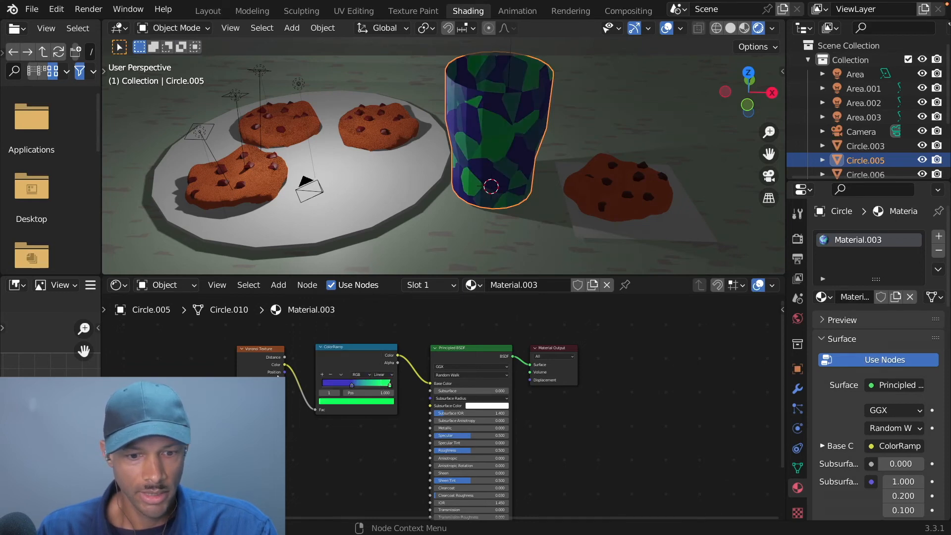
scroll(304, 378, "up", 2)
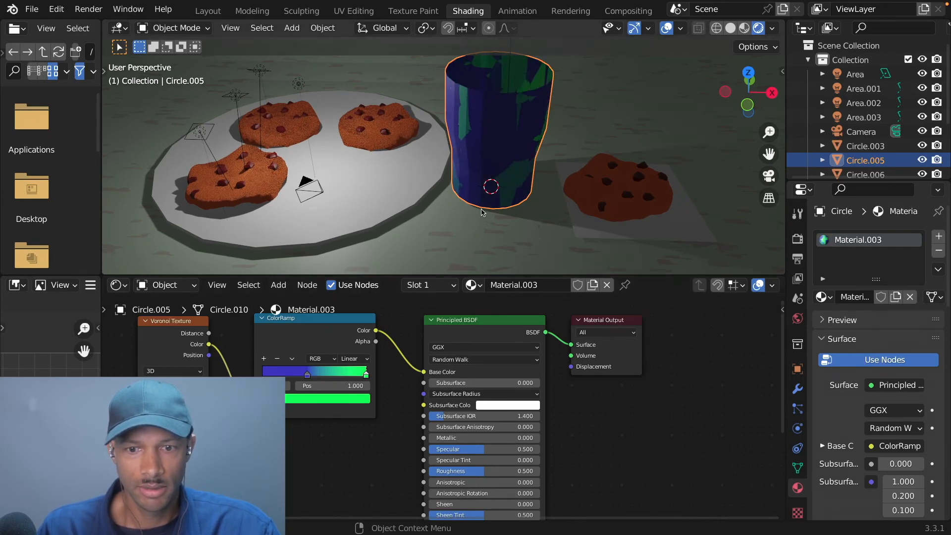
scroll(481, 212, "down", 2)
Duplicate the cup's top rim vertex ring in place in the cup's mesh
left_click(528, 207)
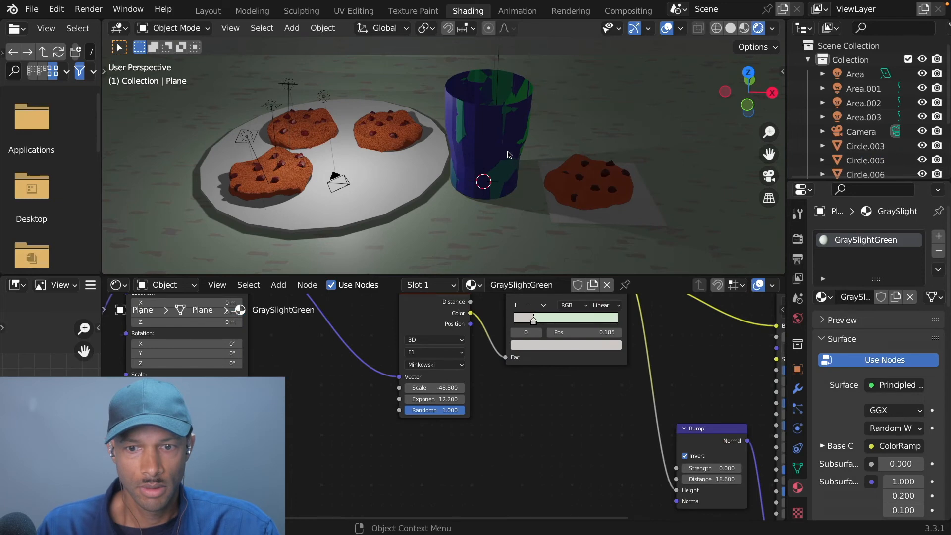
left_click(504, 91)
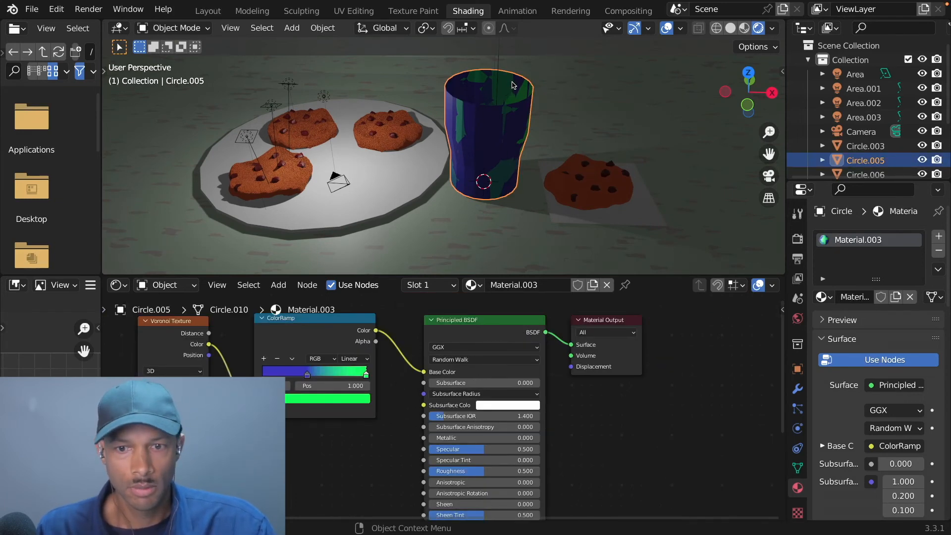
key("Tab")
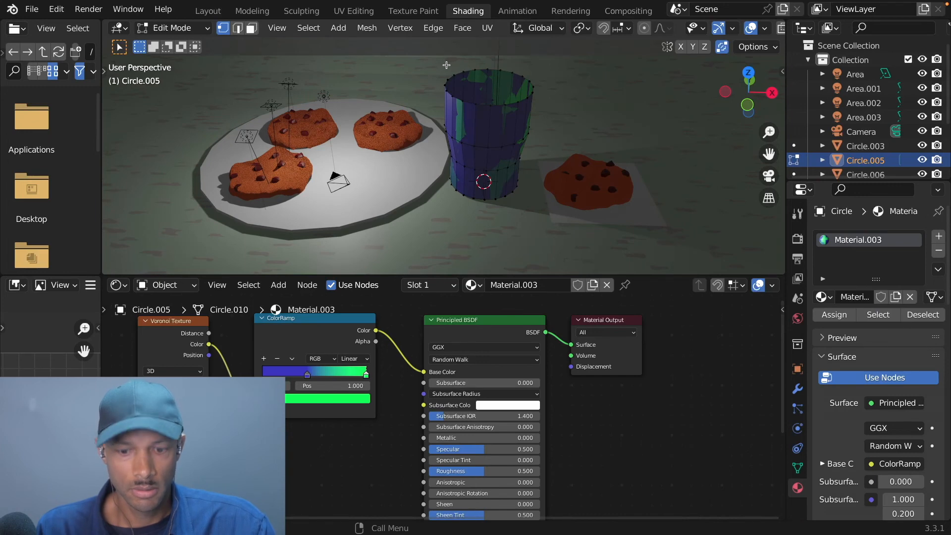
key("KP_1")
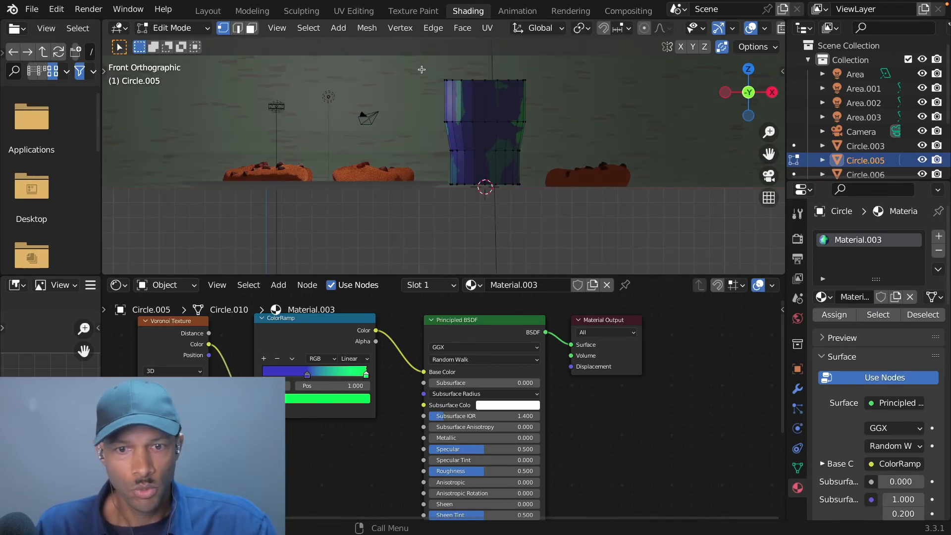
key("shift+z")
left_click_drag(422, 67, 562, 90)
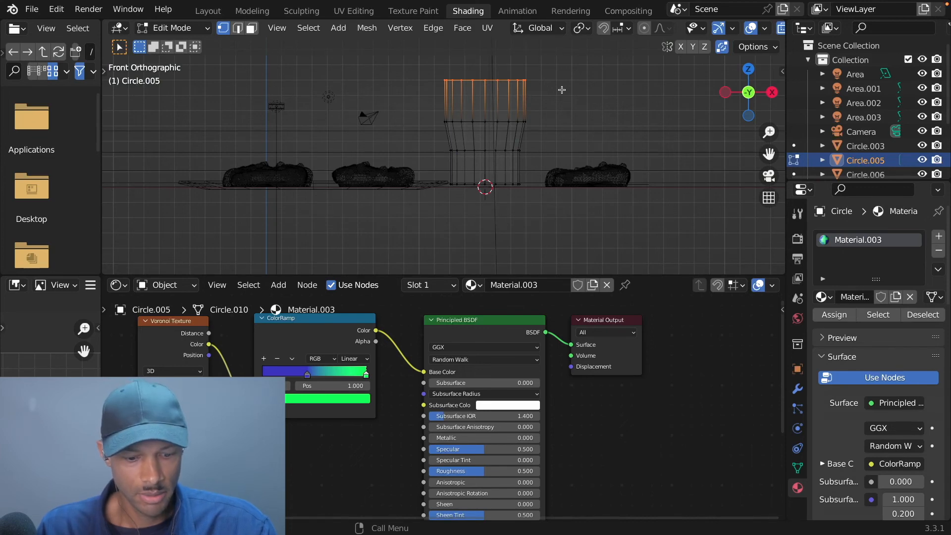
key("shift+z")
middle_click_drag(582, 87, 582, 140)
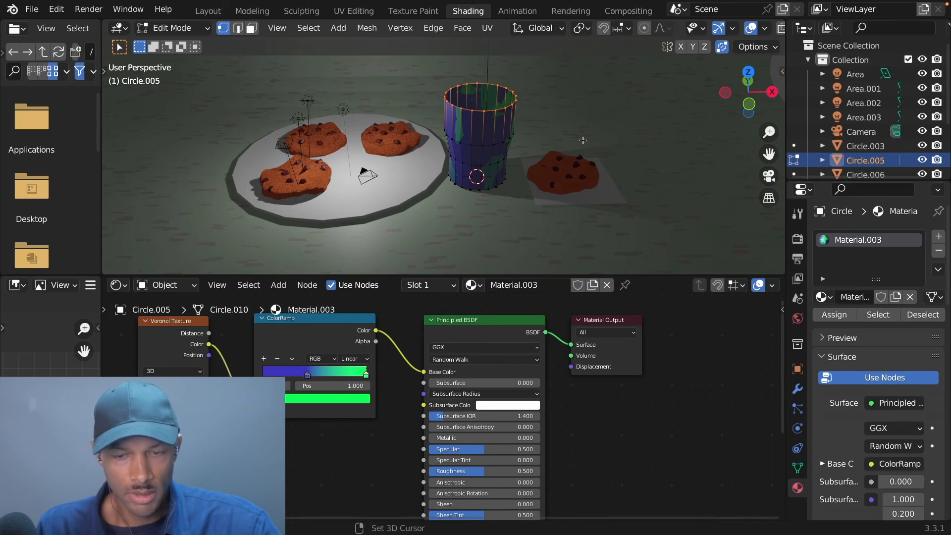
key("g")
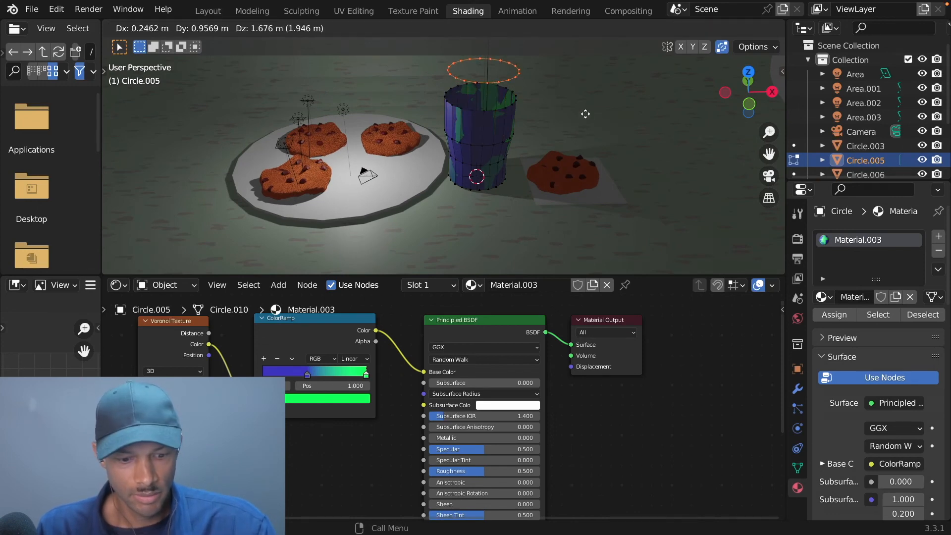
key("Escape")
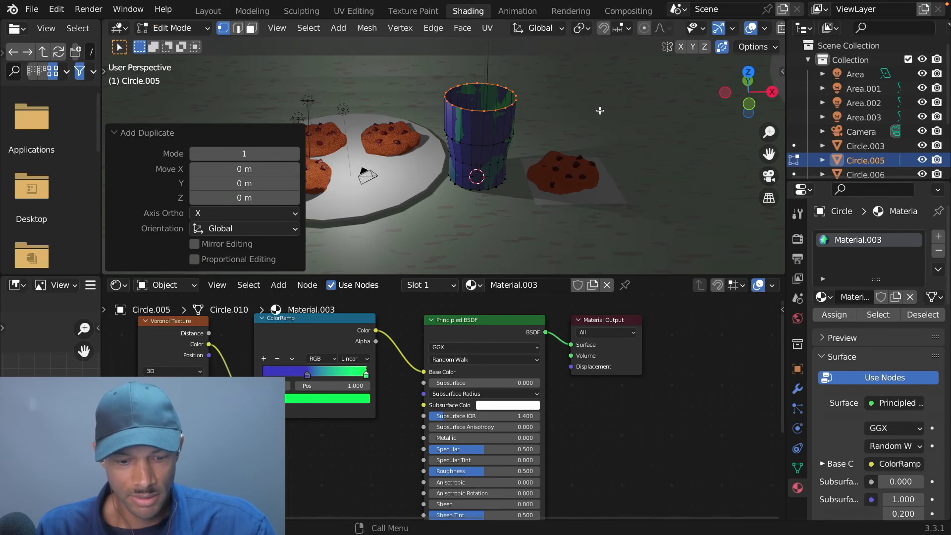
Scale the duplicated rim ring to about 0.814 and lower it about 0.59 m inside the cup
key("s")
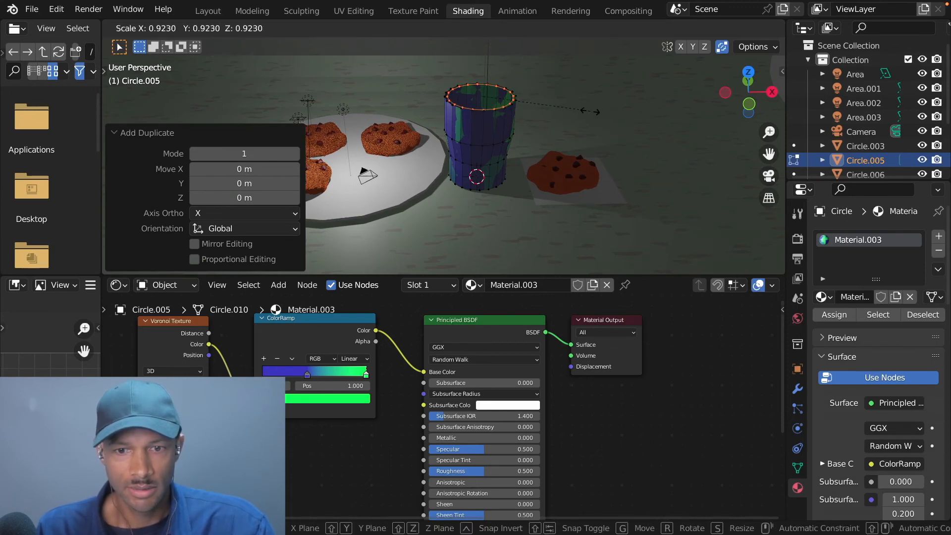
left_click(577, 111)
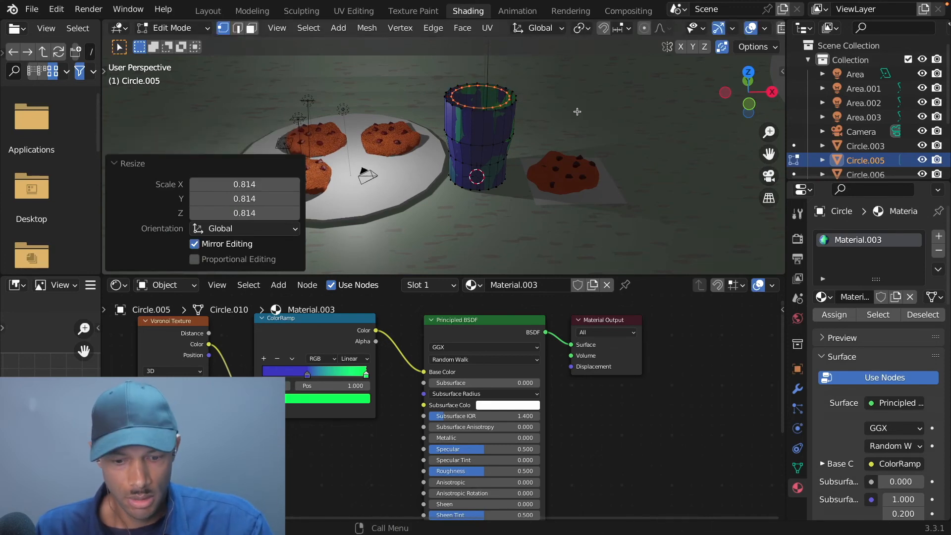
key("g")
key("z")
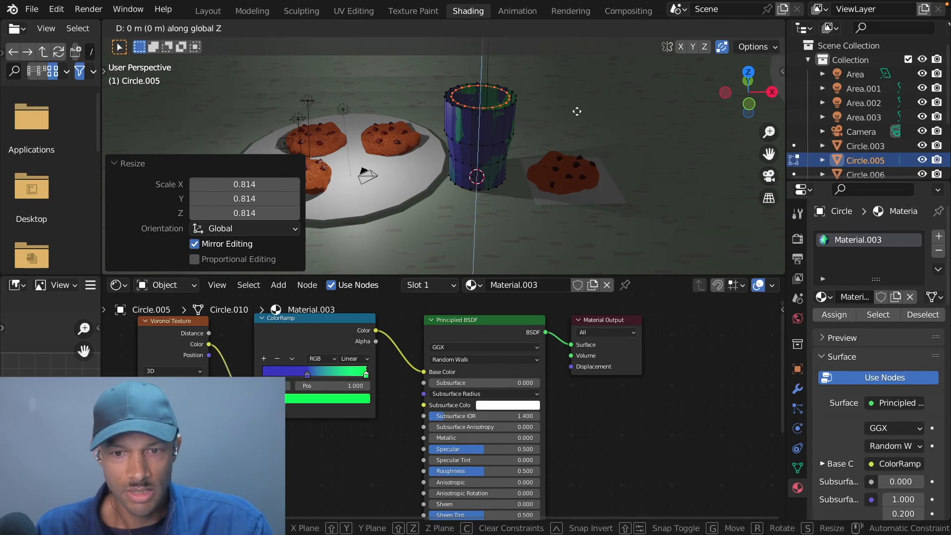
left_click(577, 119)
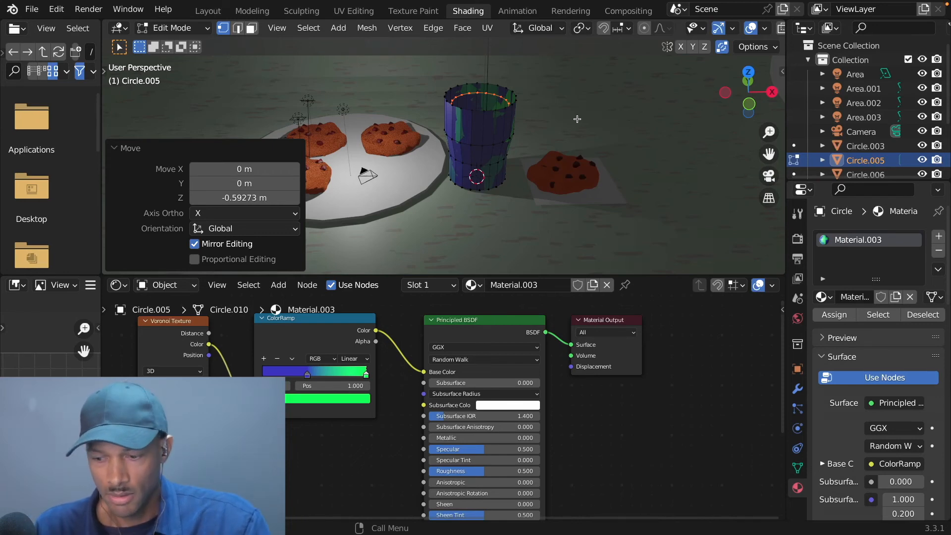
Enlarge the inner ring by about 1.036 to fit near the cup wall and fill it with a face
key("KP_7")
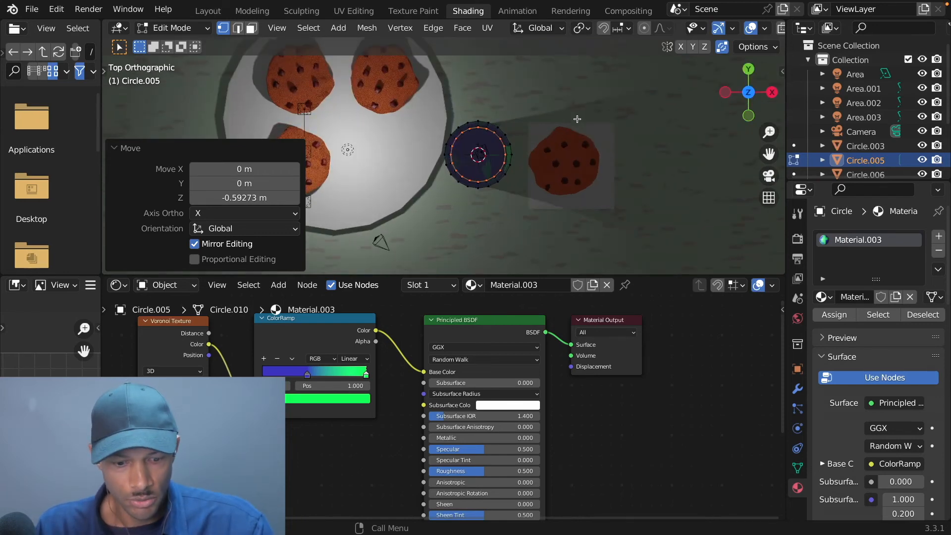
key("s")
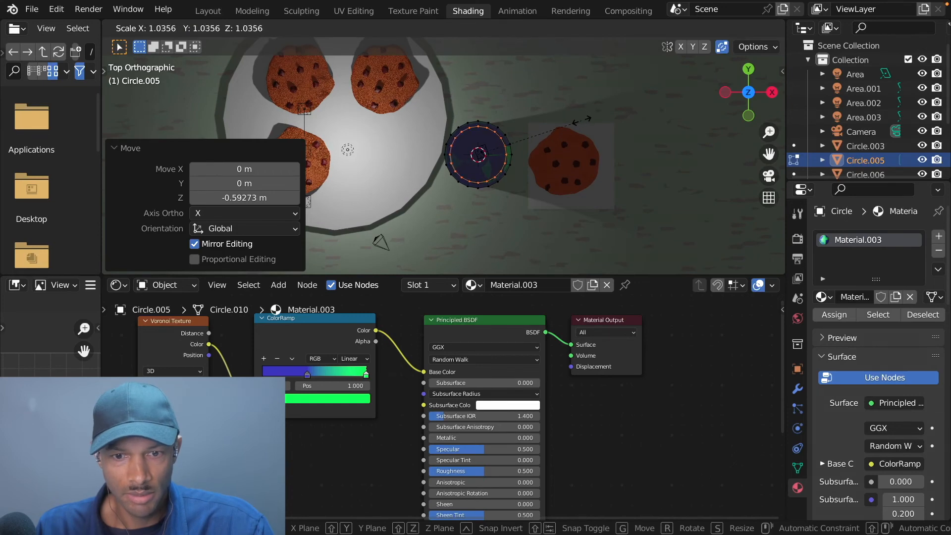
left_click(582, 121)
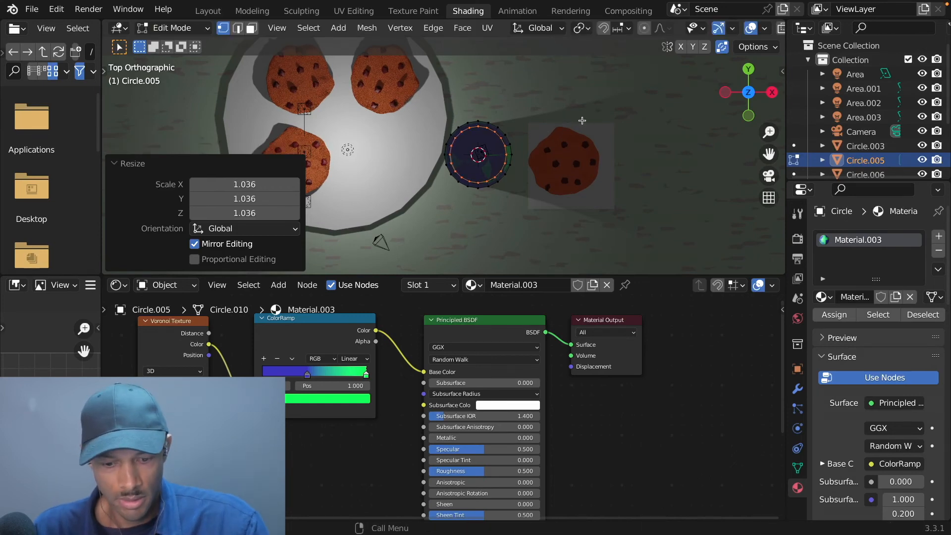
key("f")
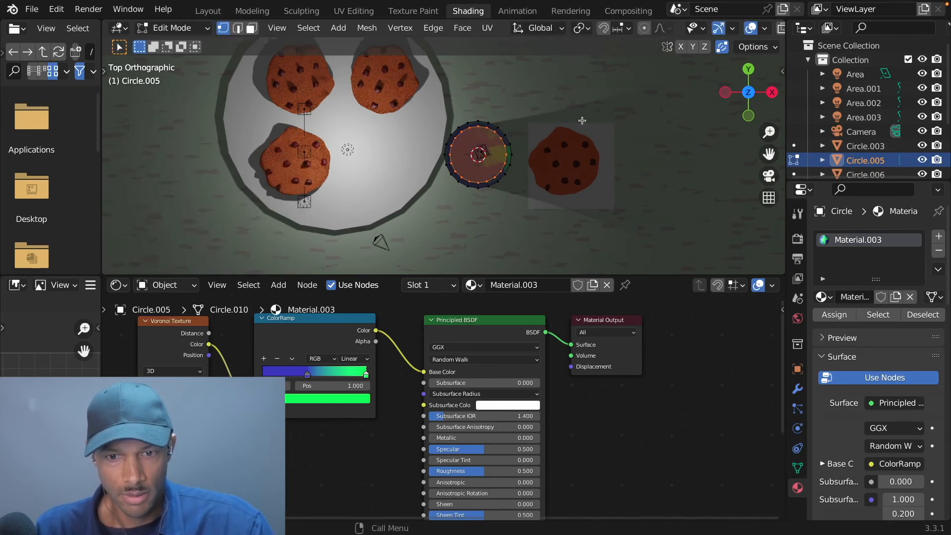
Extrude the filled inner face down about 1.98 m and scale its lower end by about 1.024
key("KP_1")
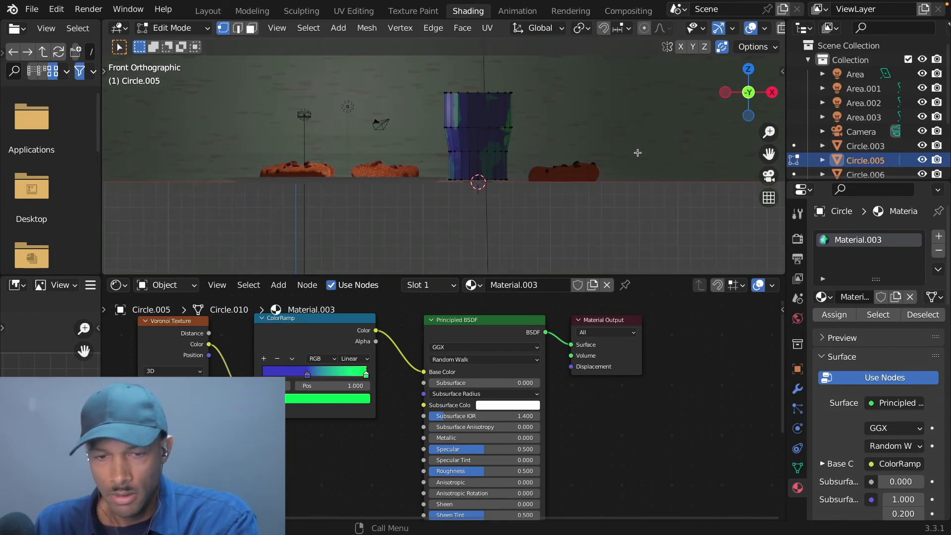
key("alt+z")
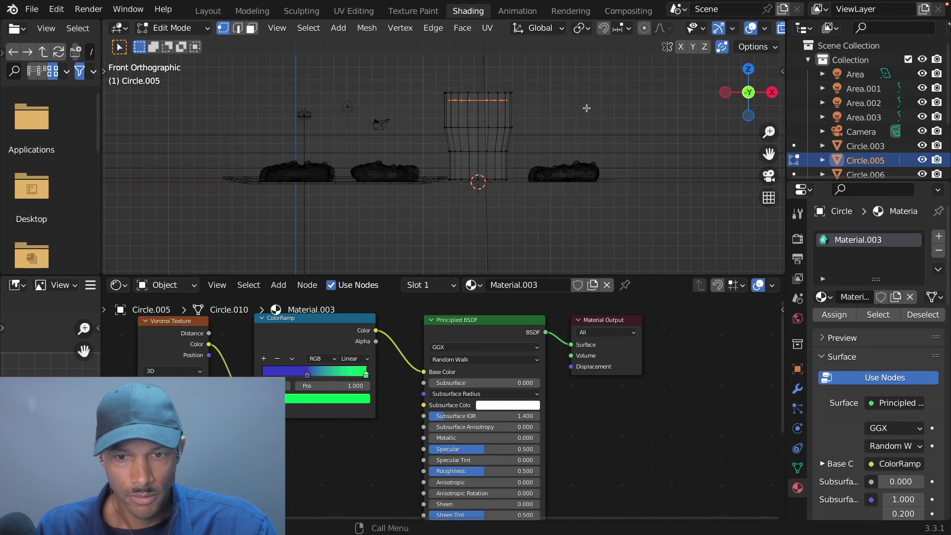
key("e")
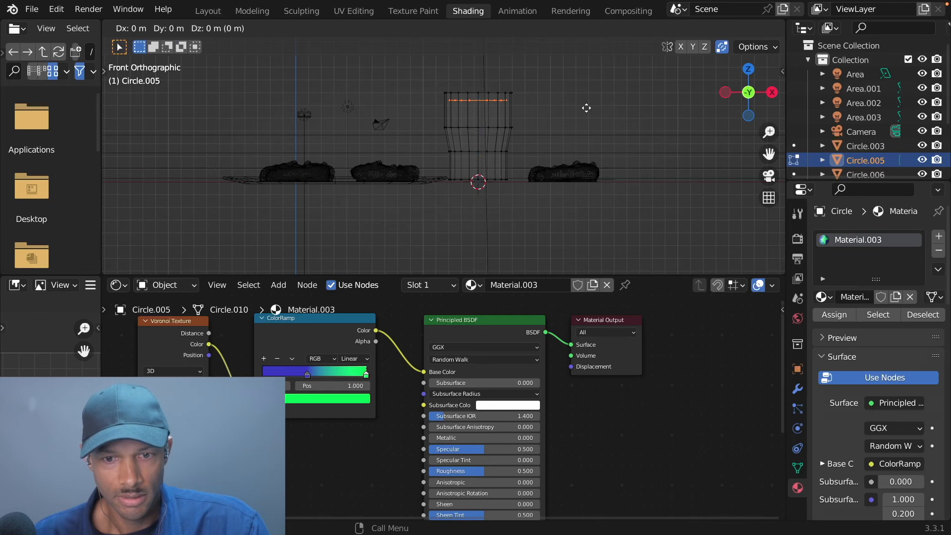
key("z")
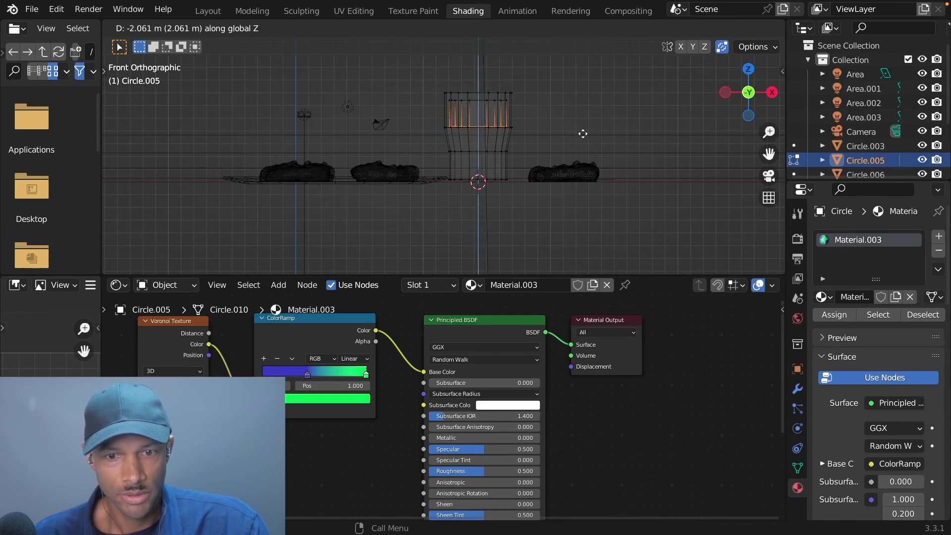
left_click(582, 133)
key("s")
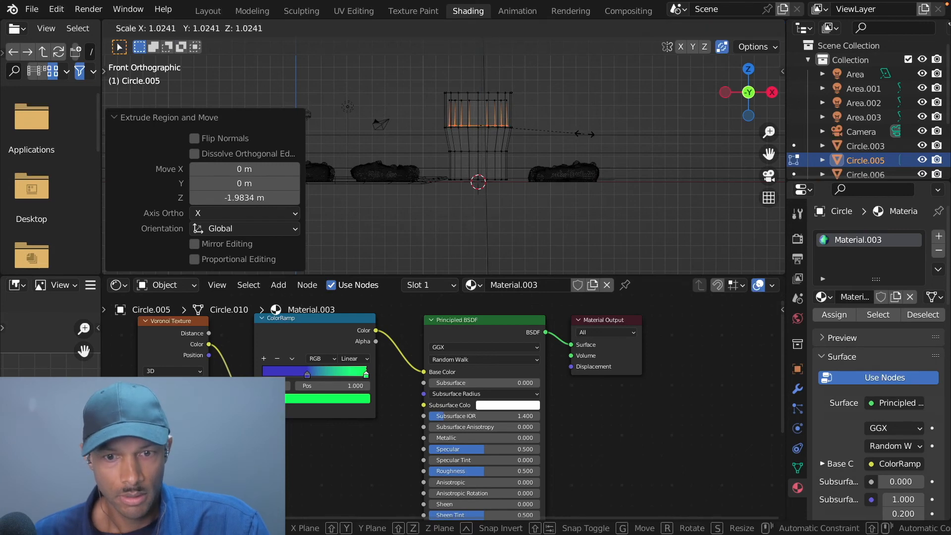
left_click(585, 134)
Extrude the liquid's lower face down about 1.79 m more and scale it to about 0.864 to follow the cup's taper
key("e")
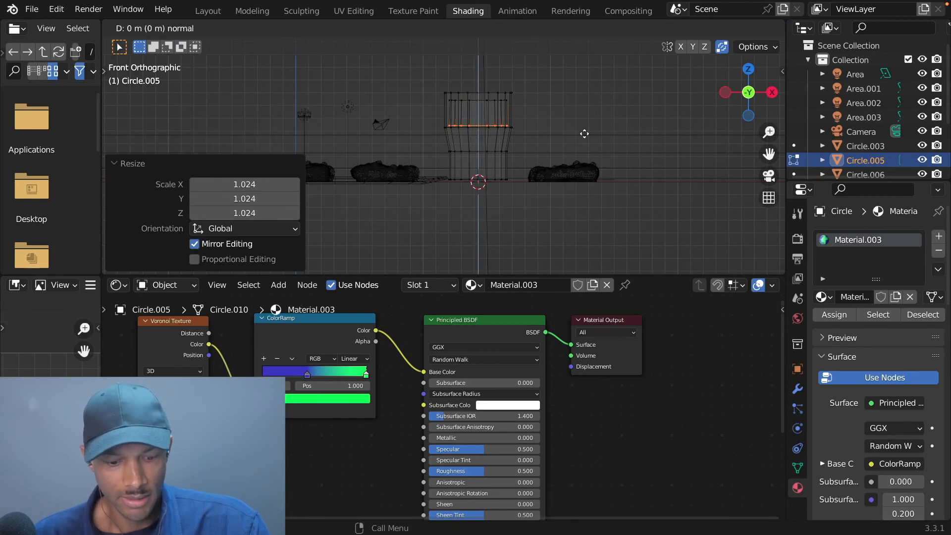
key("z")
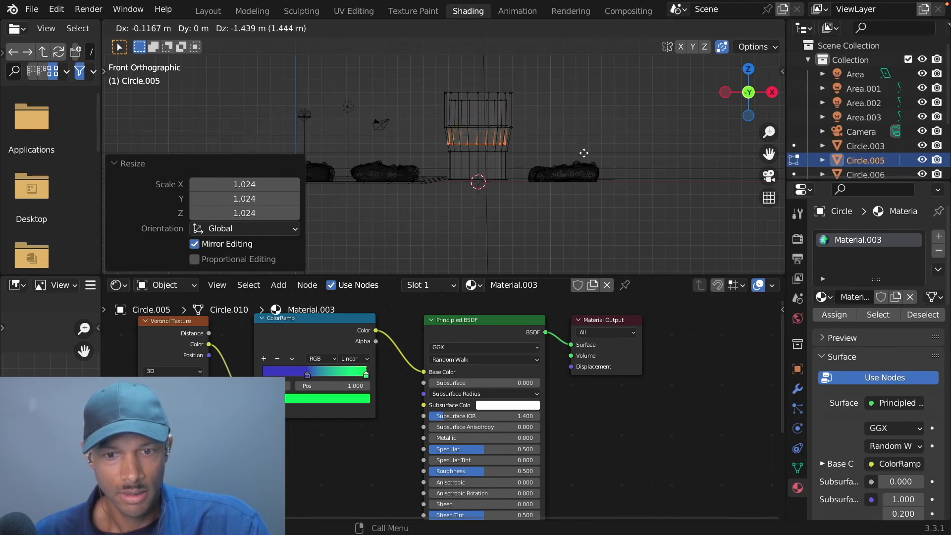
left_click(584, 154)
key("s")
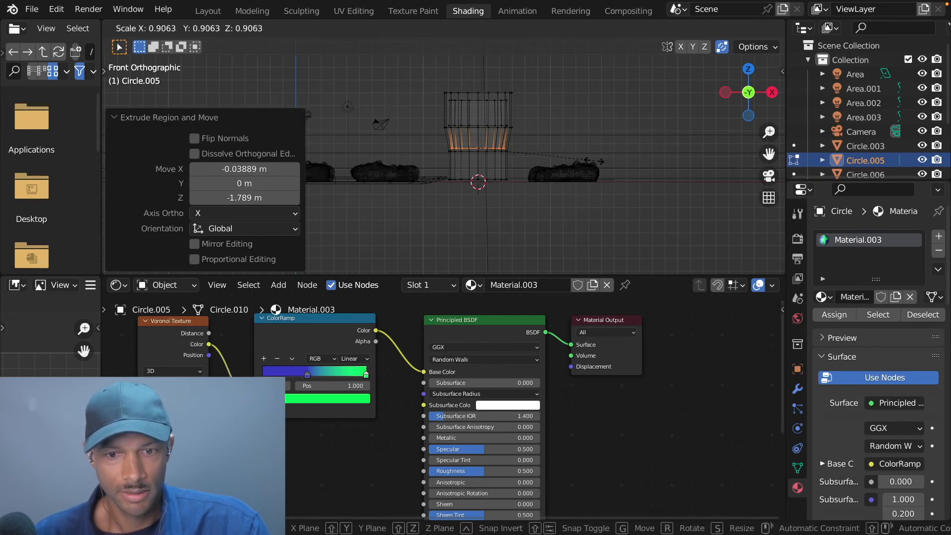
left_click(588, 161)
Extrude the liquid's lower face down about 2.26 m along Z to the cup's base and restore the rendered view
key("g")
key("z")
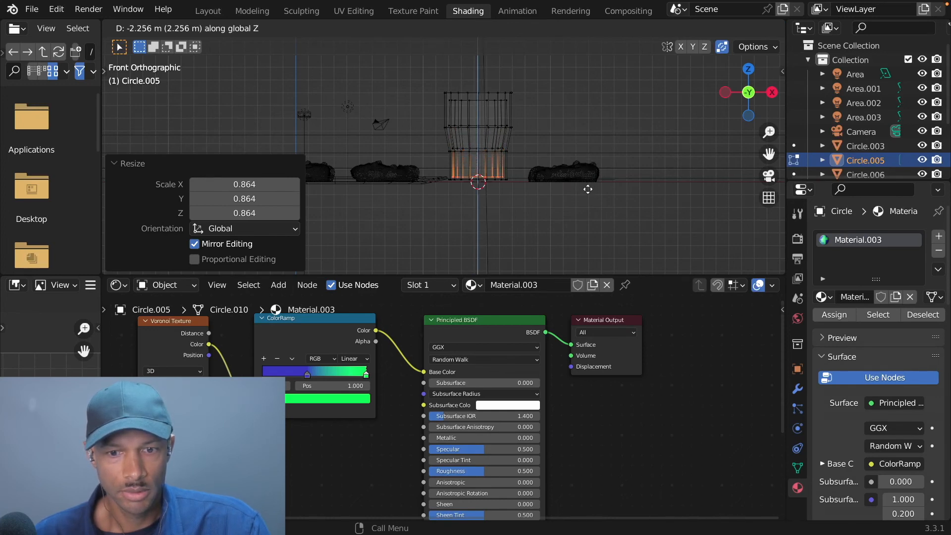
left_click(588, 190)
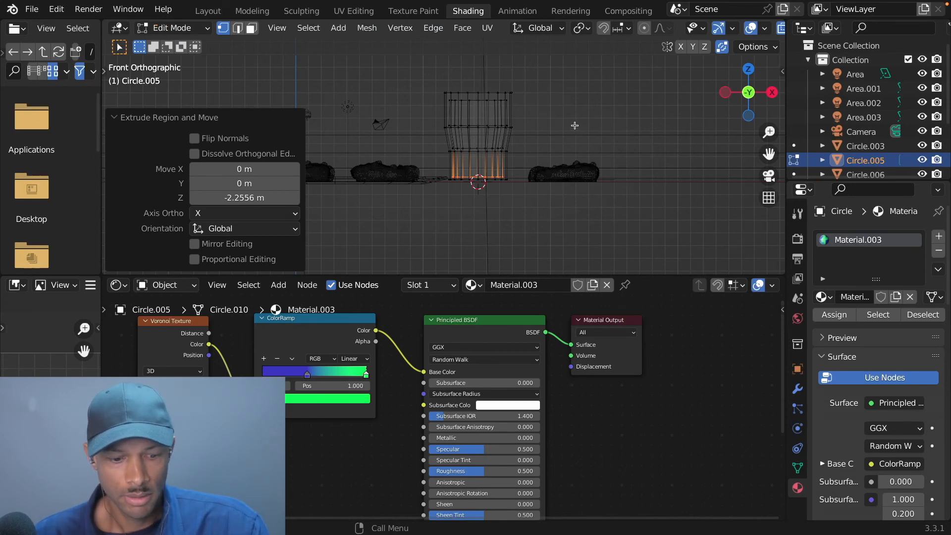
key("Tab")
middle_click_drag(559, 87, 503, 138)
key("Tab")
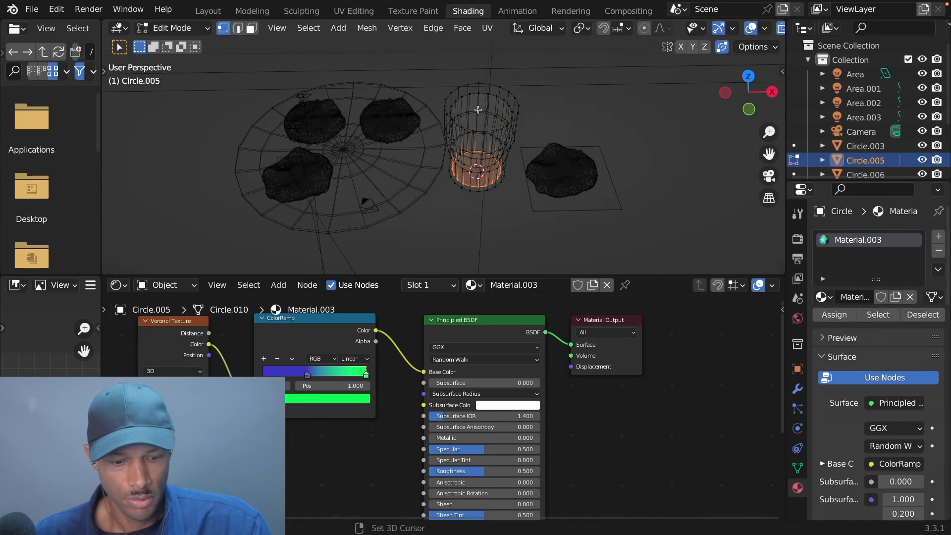
key("shift+z")
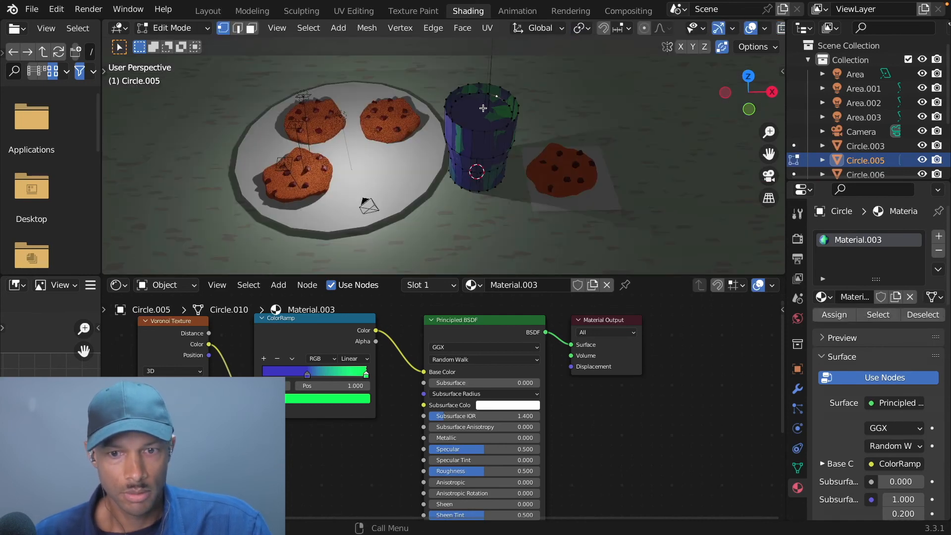
Select the liquid's top face, expand the selection once, and create a new material named milk in a second material slot
key("3")
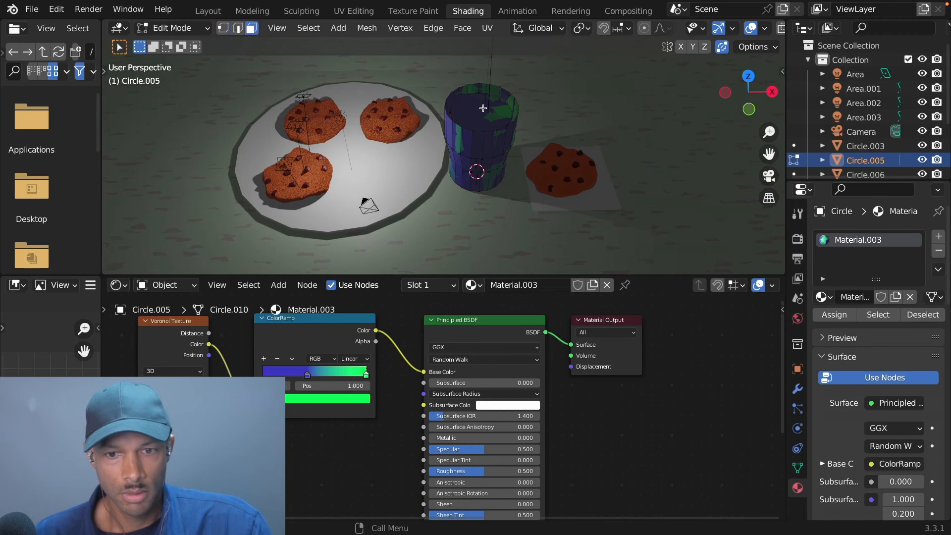
left_click(483, 108)
key("ctrl+KP_Add")
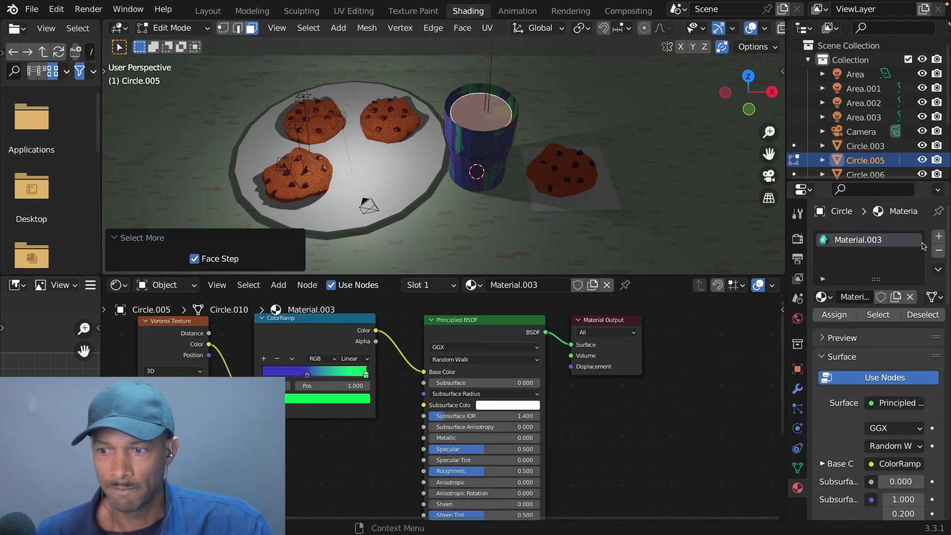
left_click(939, 237)
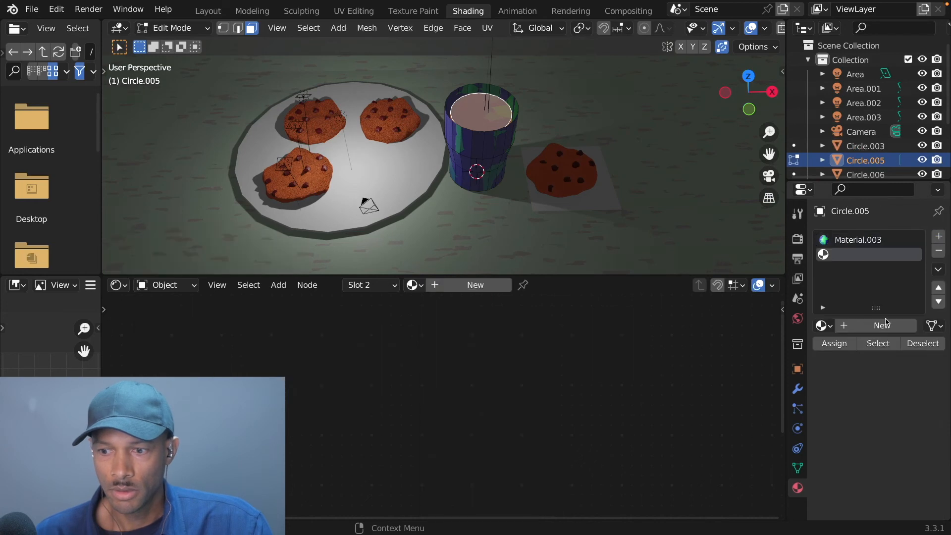
left_click(868, 325)
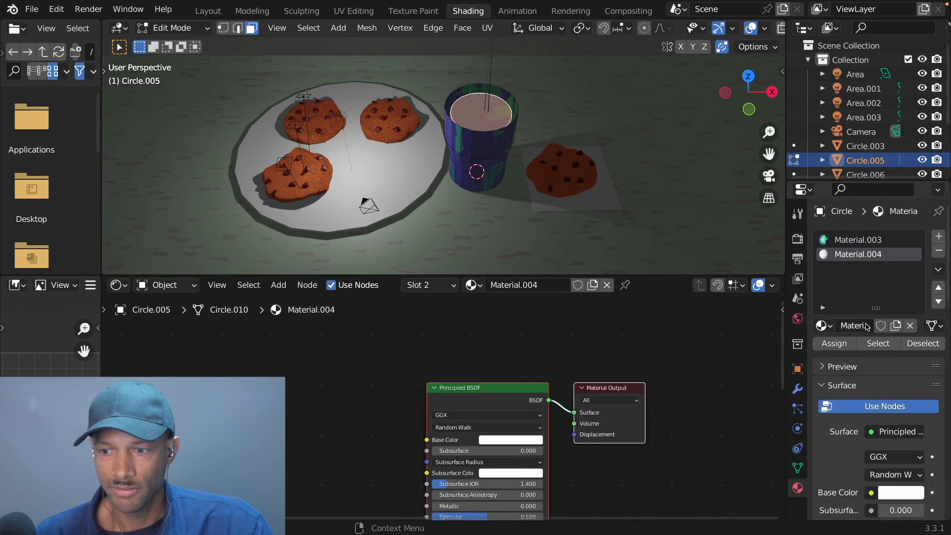
double_click(841, 254)
type("m")
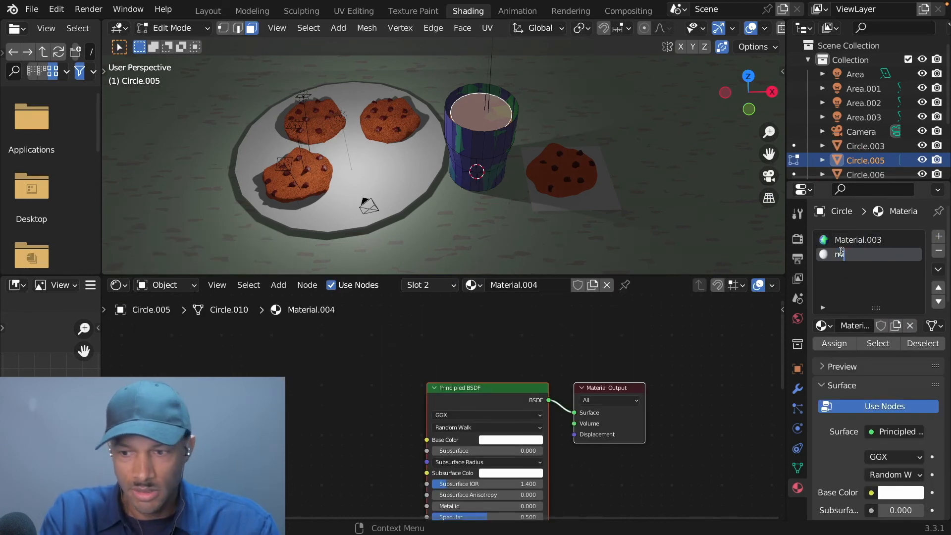
type("ilk")
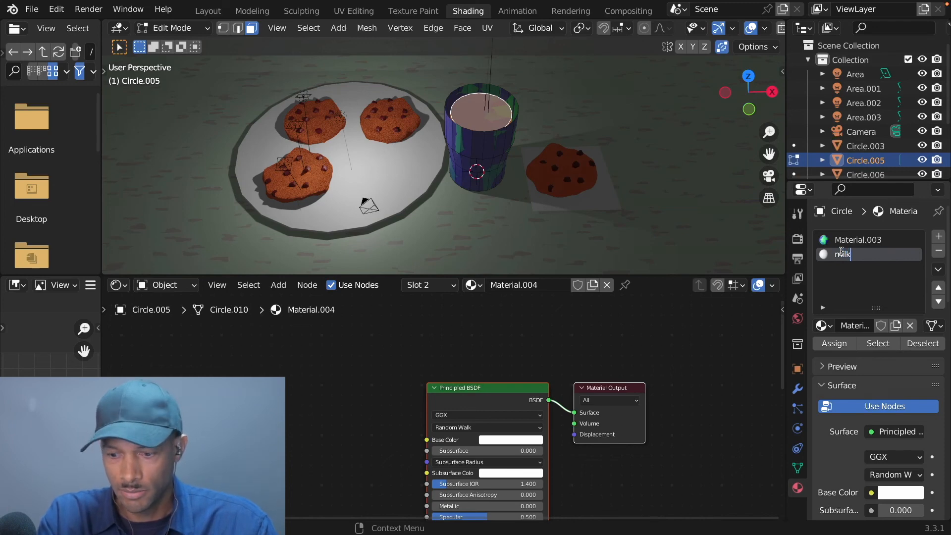
key("Return")
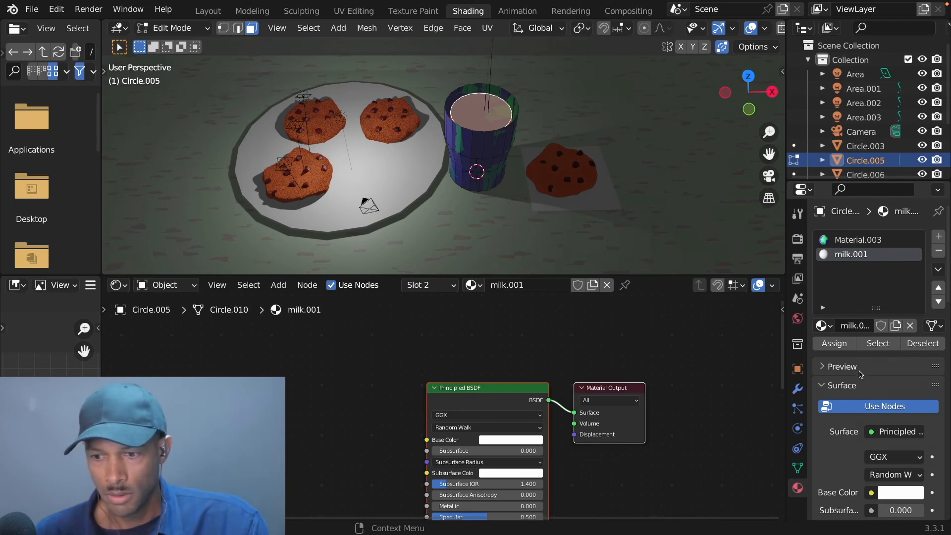
Assign the milk material to the selected liquid faces in the cup and return to Object Mode
left_click(840, 345)
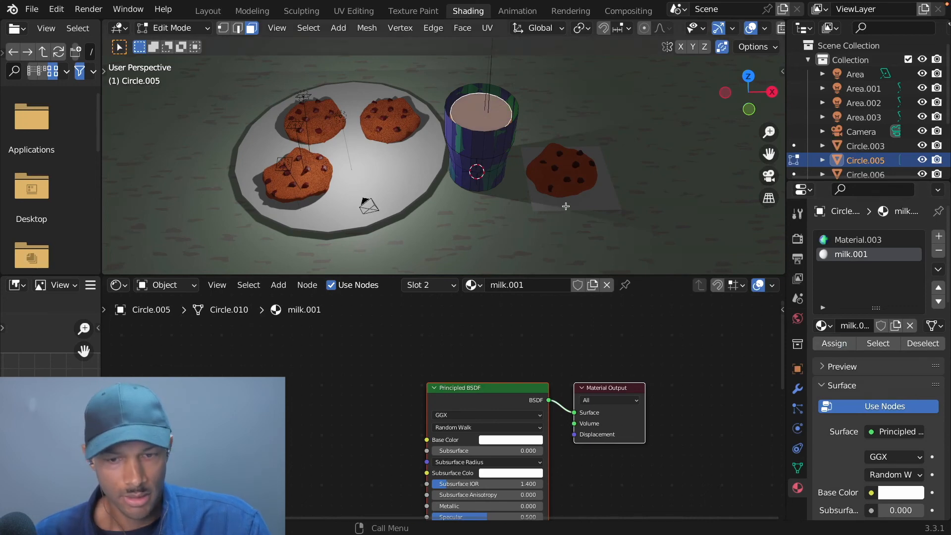
key("Tab")
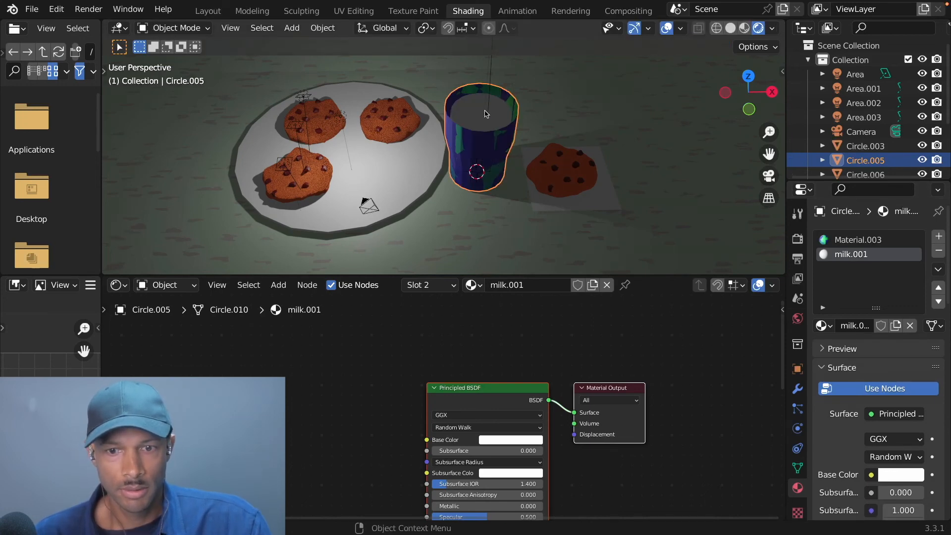
key("Tab")
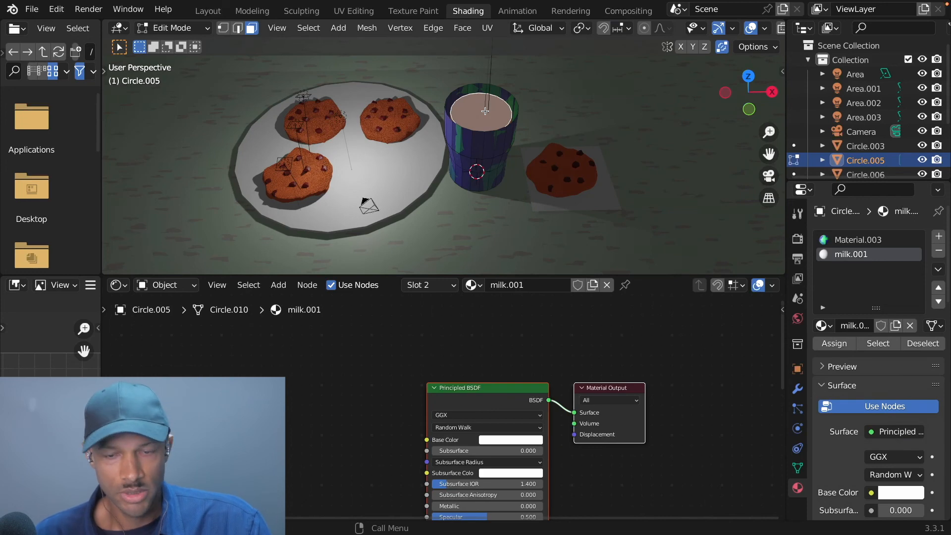
key("Tab")
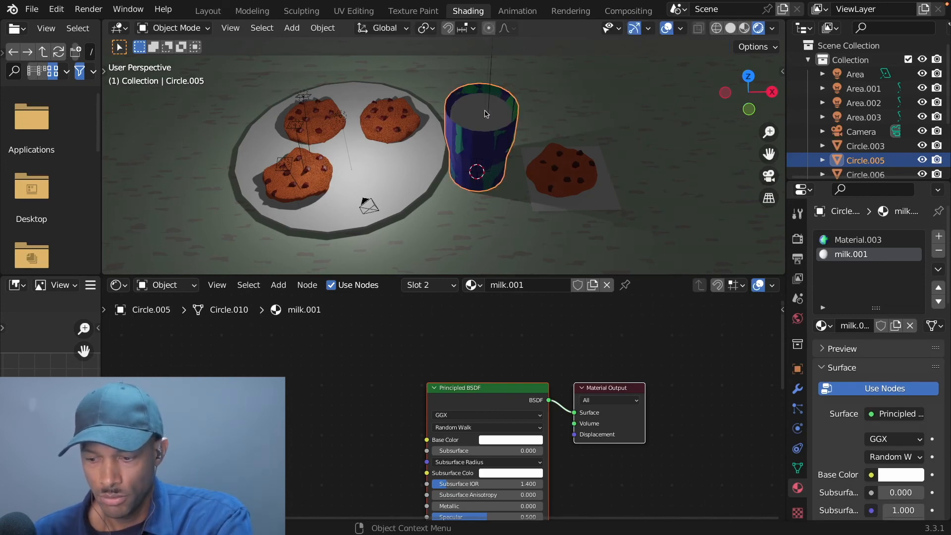
Move the area light above the cup up about 4.55 m in Z and about 0.19 m in Y, working in side view
key("KP_1")
middle_click_drag(547, 119, 556, 155)
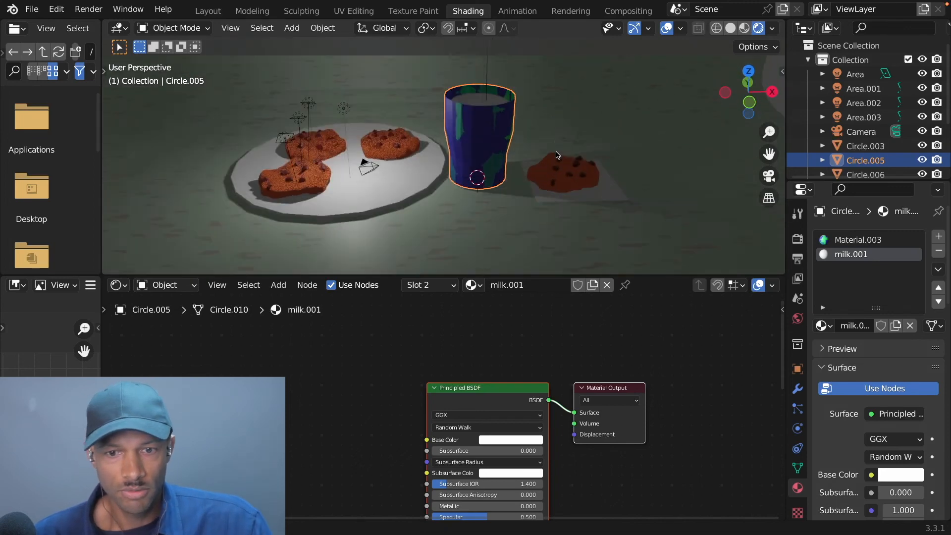
scroll(564, 140, "down", 3)
scroll(557, 136, "down", 2)
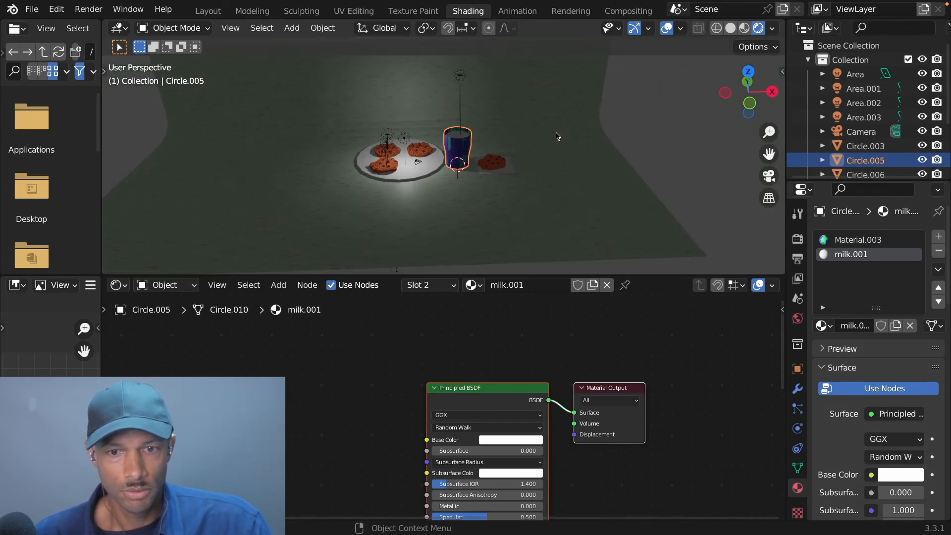
left_click(460, 77)
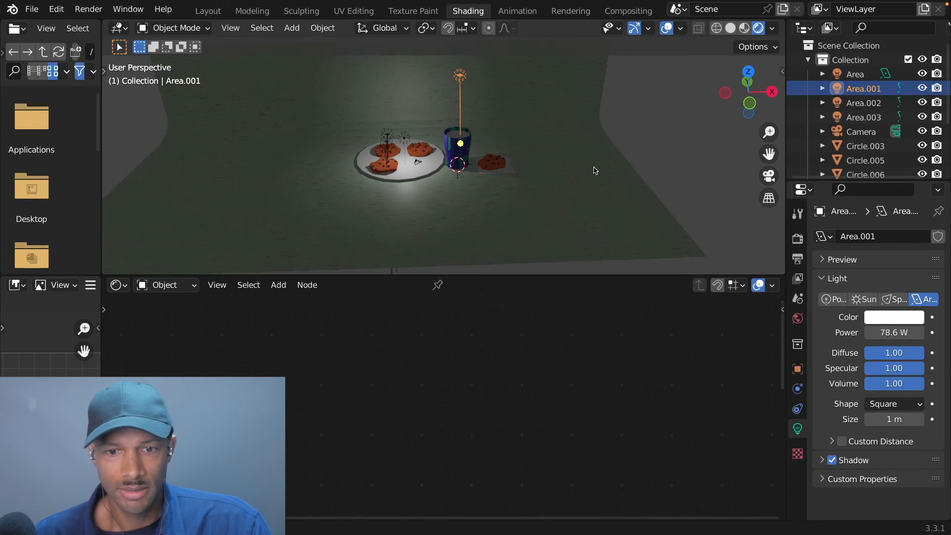
mouse_move(595, 171)
middle_mouse_down()
mouse_move(540, 204)
mouse_move(596, 172)
middle_mouse_up()
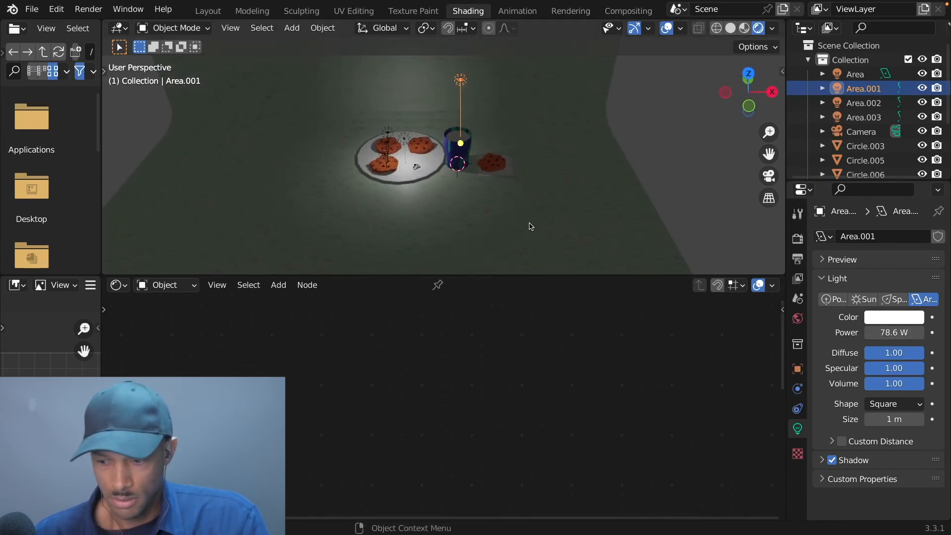
key("KP_3")
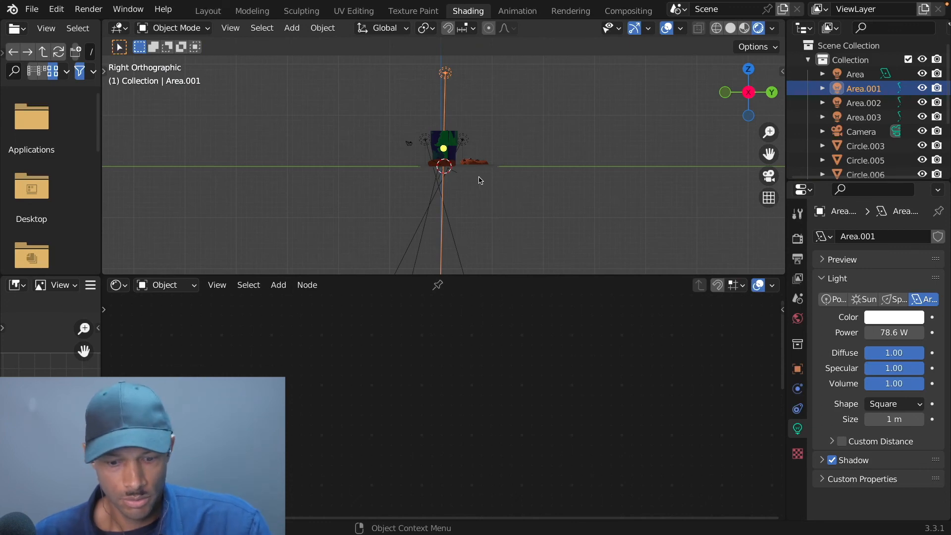
key("g")
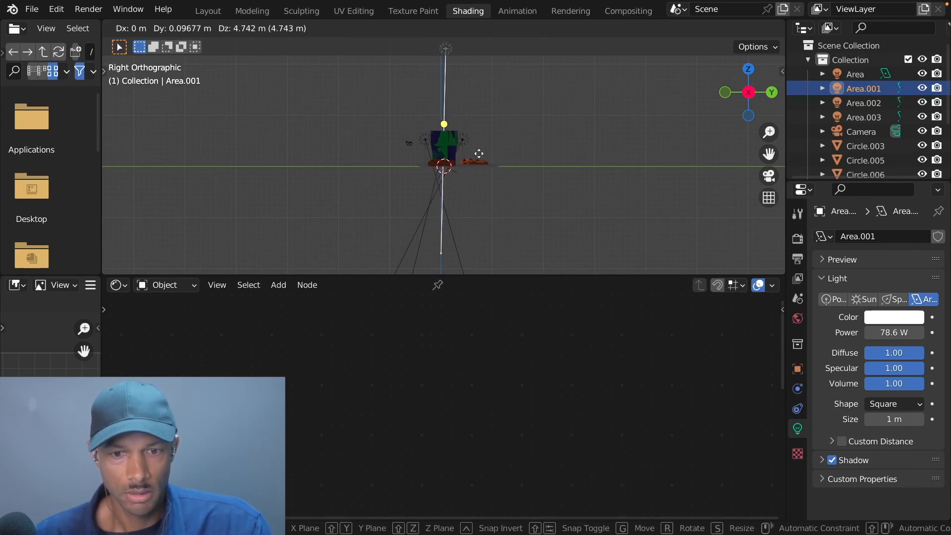
left_click(479, 152)
middle_click_drag(479, 153, 583, 192)
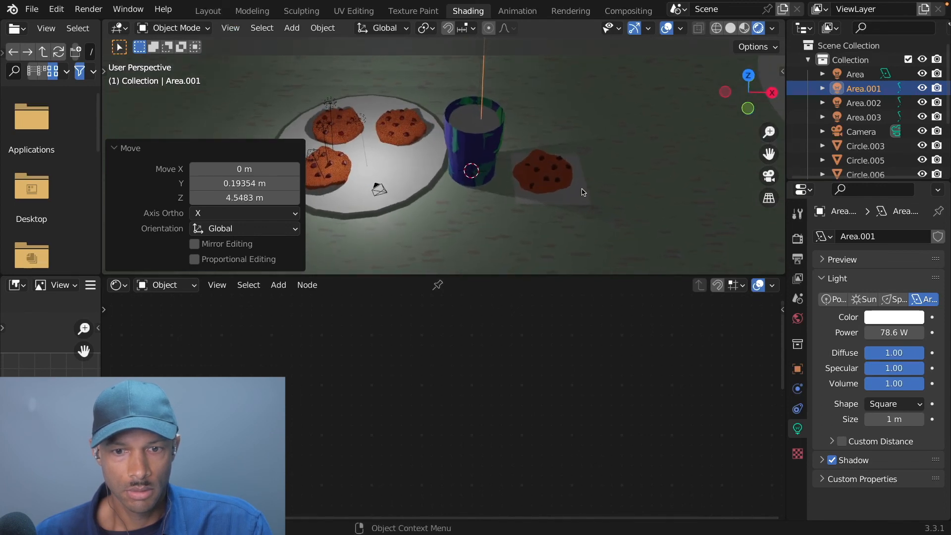
Set the area light's power to 91.8 W and shift it about -0.62 m in X, 0.47 m in Y and 0.52 m in Z
left_click_drag(887, 332, 891, 332)
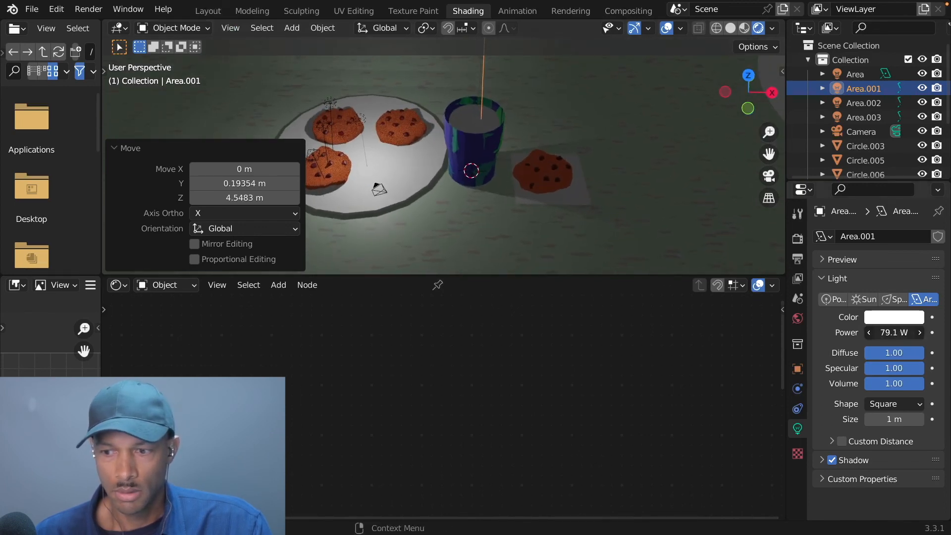
left_click_drag(894, 332, 898, 333)
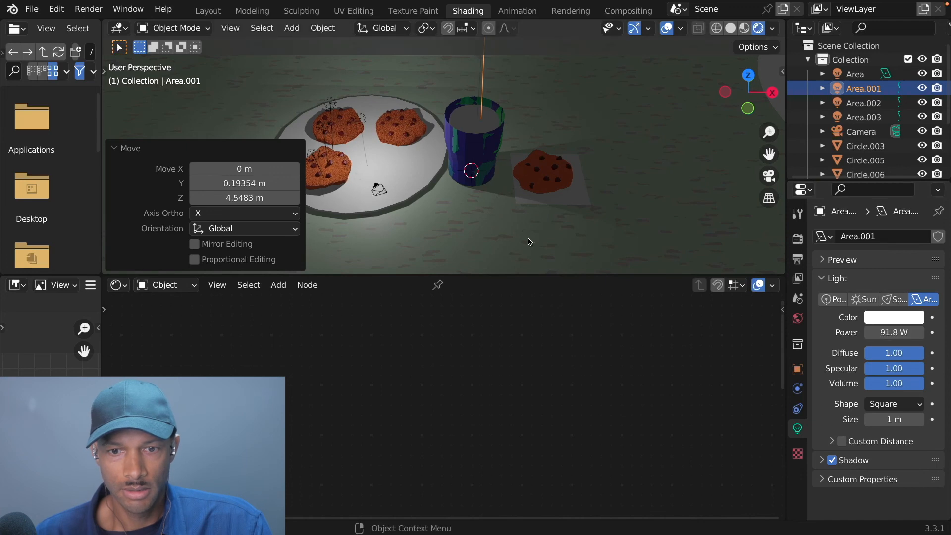
scroll(466, 241, "down", 5)
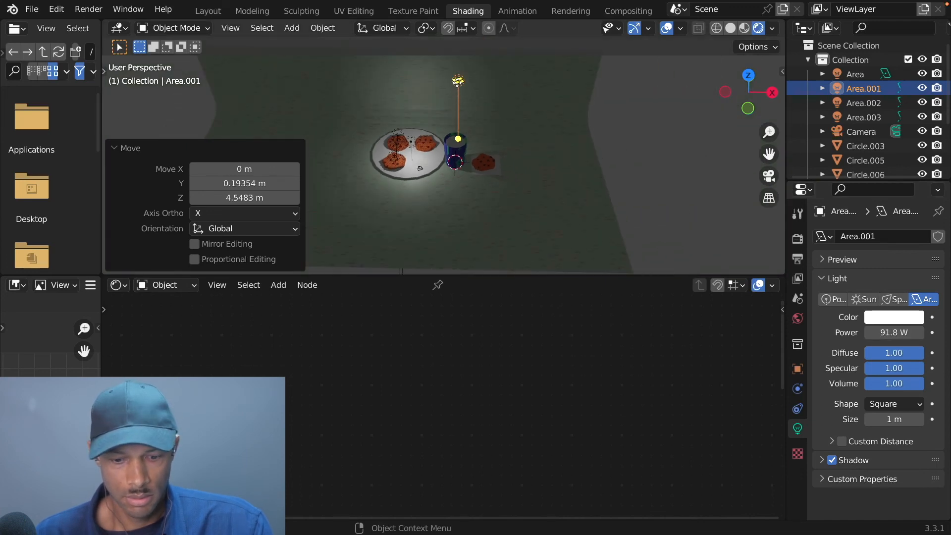
key("g")
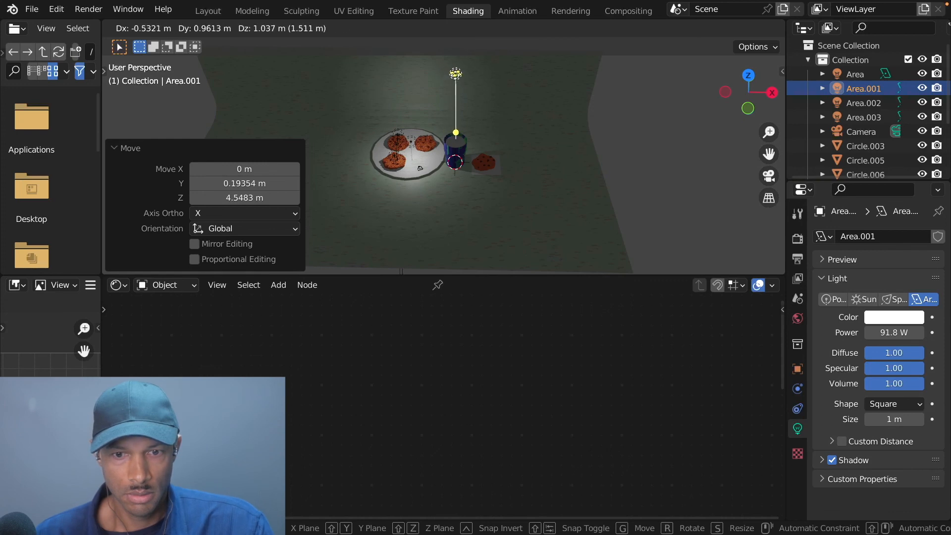
left_click(497, 192)
scroll(497, 192, "up", 3)
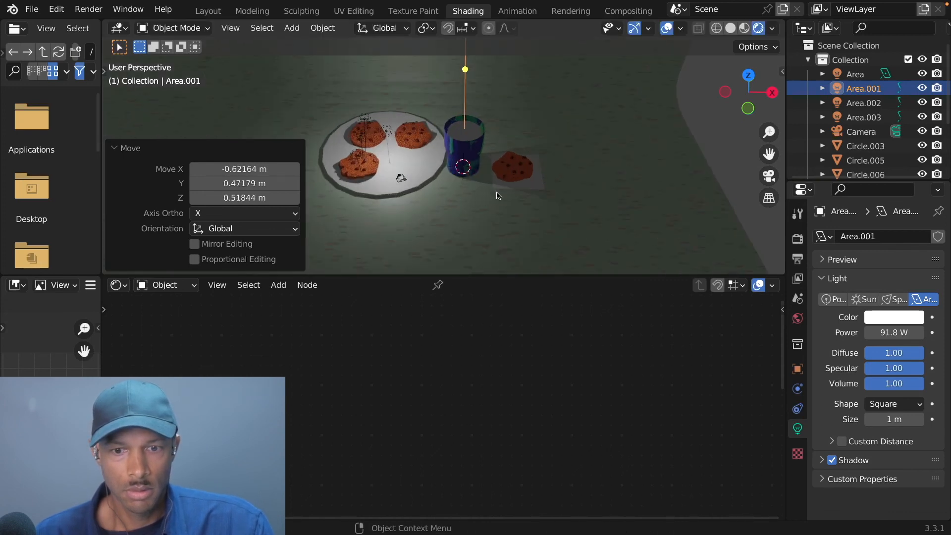
scroll(507, 207, "down", 4)
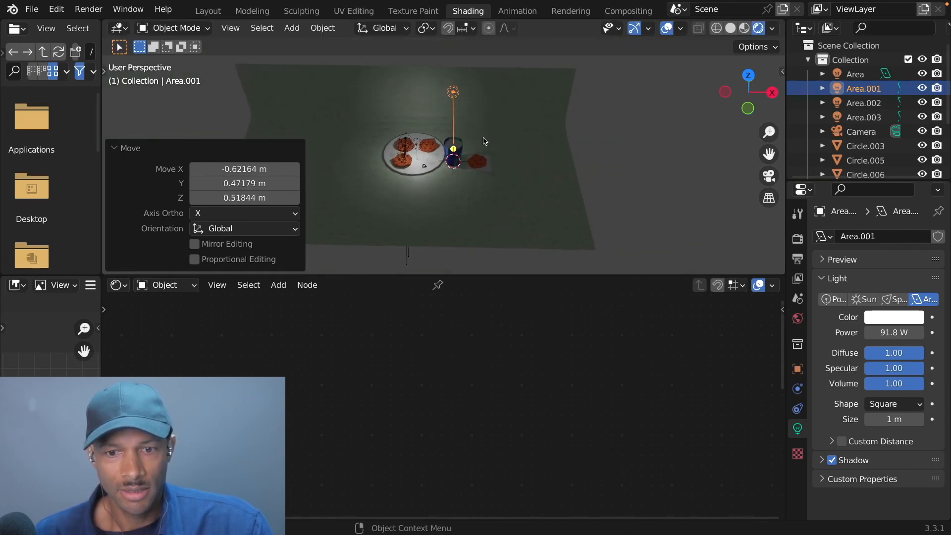
Duplicate the light with an offset of about 0.24, -6.48, -6.9 m, and raise the copy about 5.32 m along Z
scroll(485, 141, "up", 2)
key("shift+d")
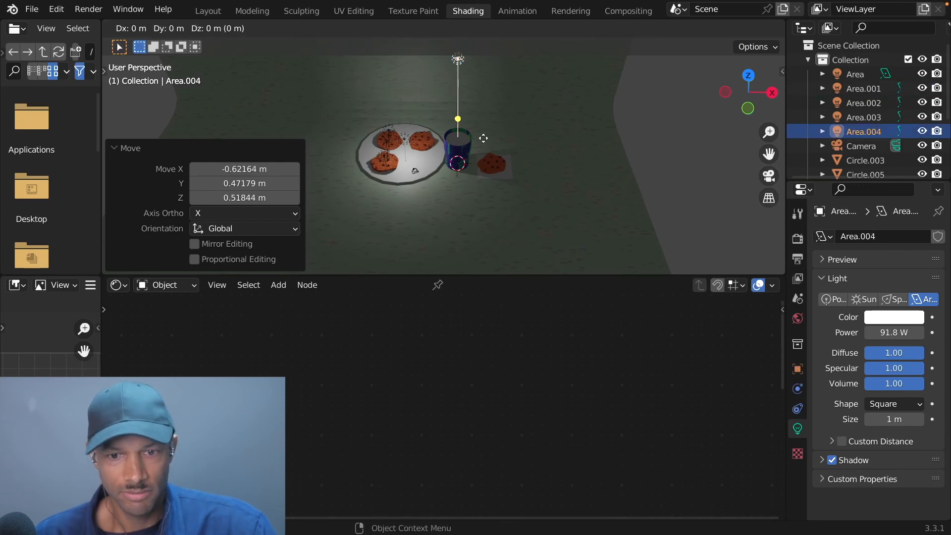
left_click(485, 198)
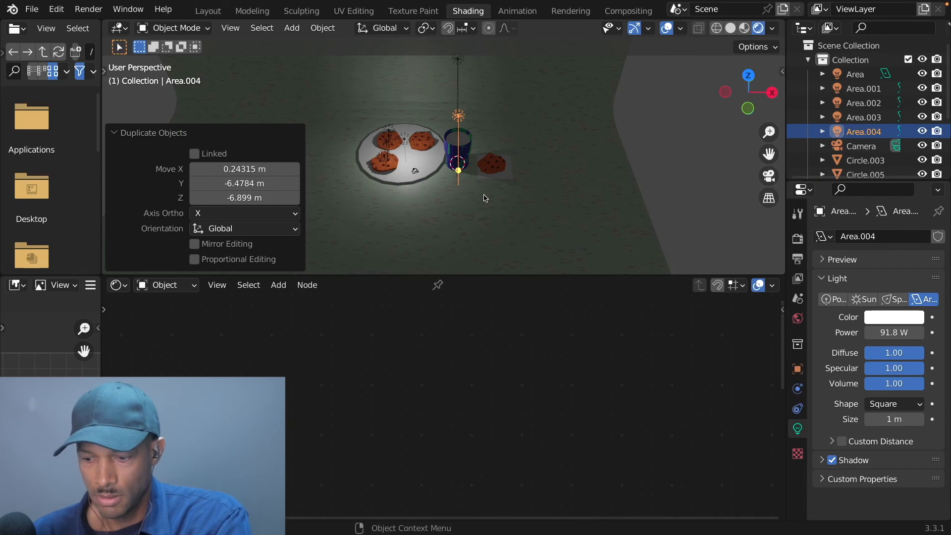
key("KP_3")
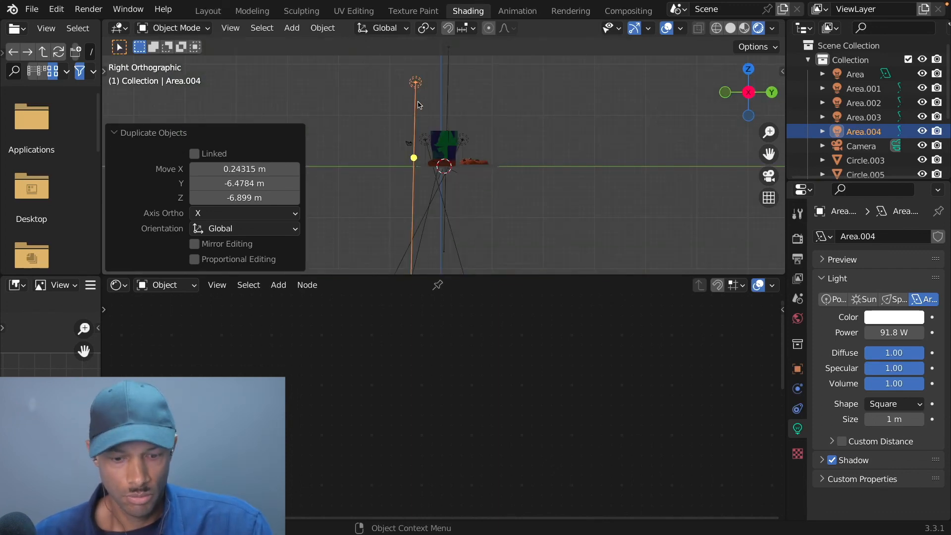
key("g")
key("z")
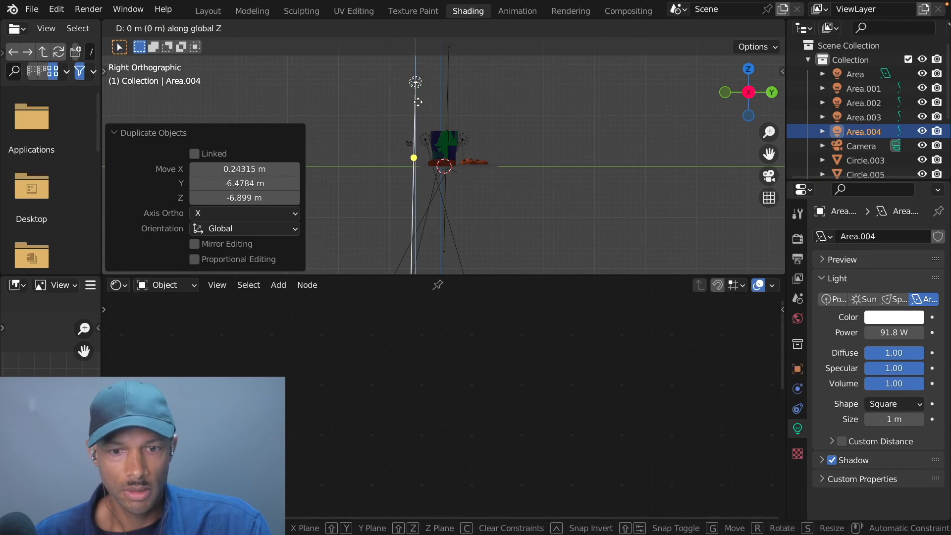
left_click(417, 78)
Rotate the duplicated light about -17° in side view to aim it at the cup and set its power to 85 W
key("r")
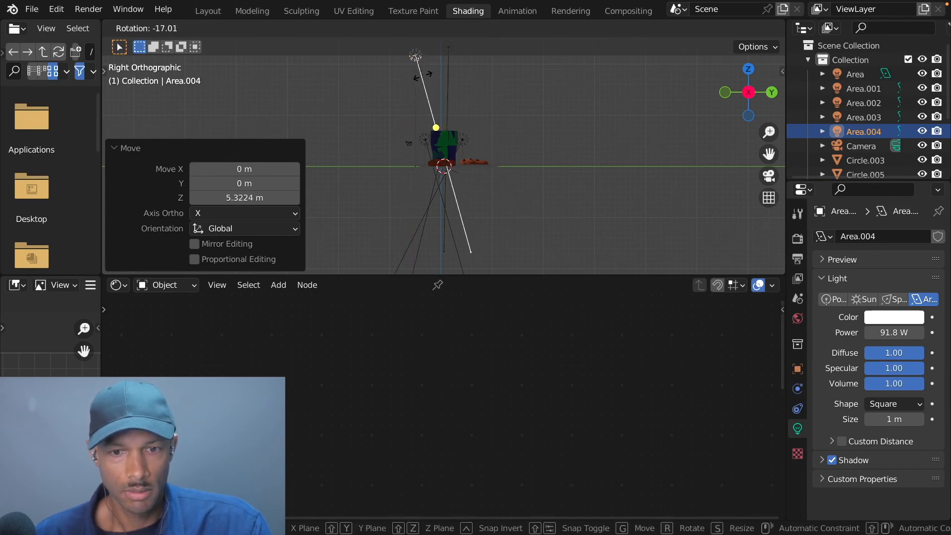
left_click(421, 77)
middle_click_drag(392, 170, 504, 205)
scroll(520, 195, "up", 2)
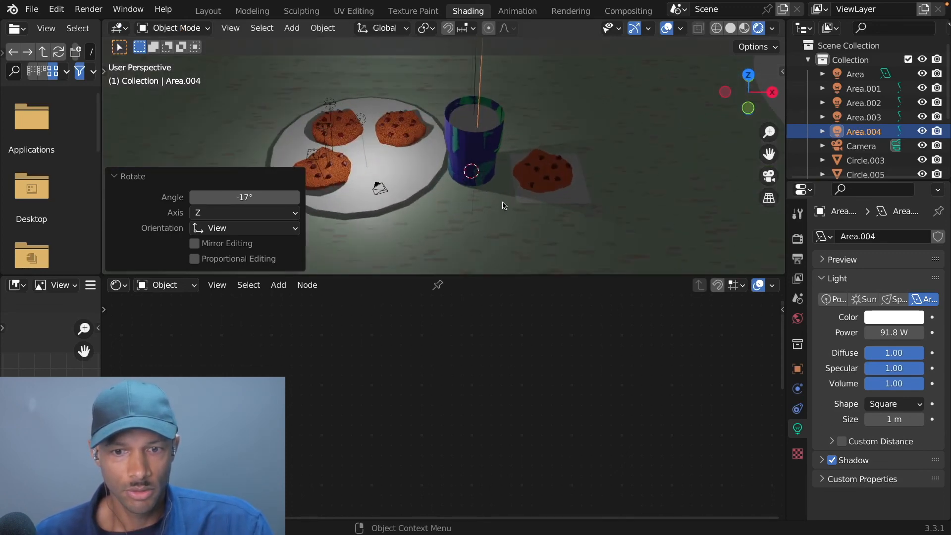
scroll(497, 220, "down", 2)
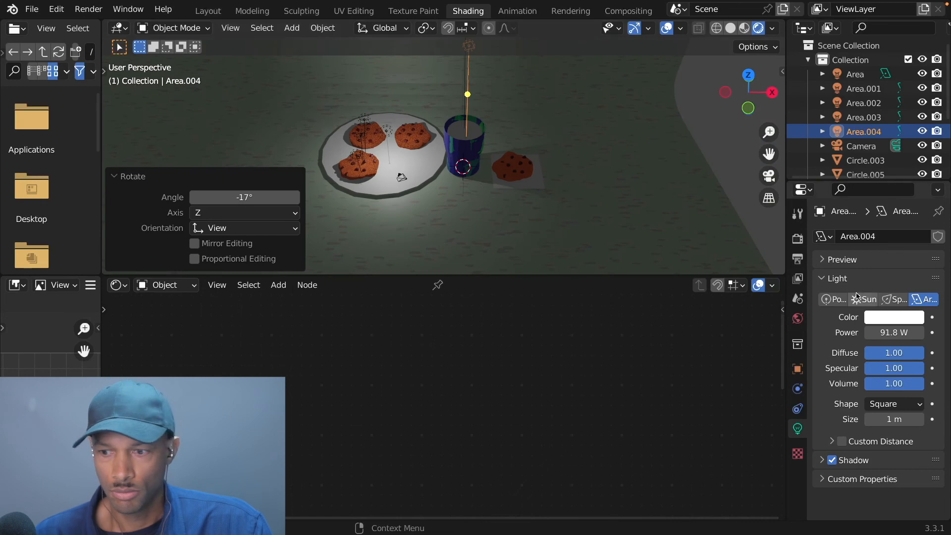
mouse_move(887, 336)
left_mouse_down()
mouse_move(897, 335)
mouse_move(883, 335)
left_mouse_up()
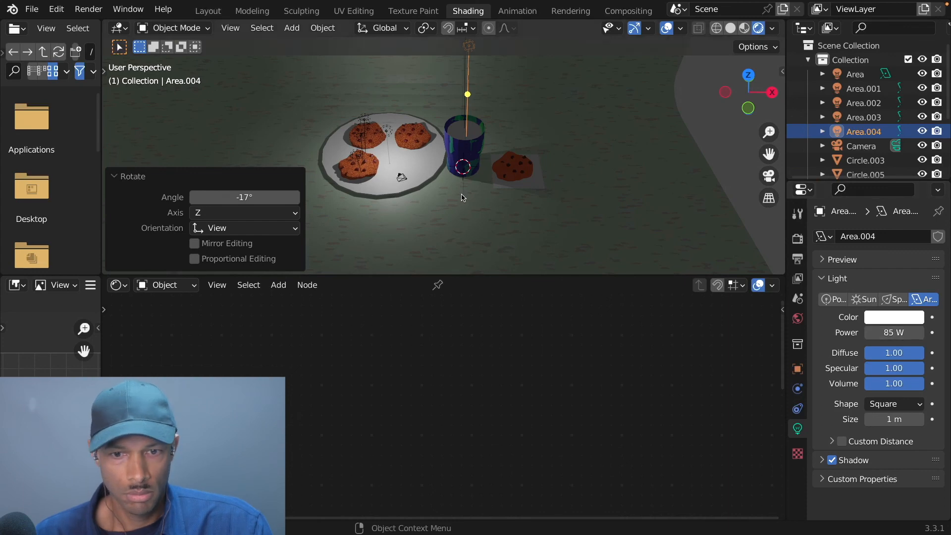
Duplicate the tilted light about 7.96 m along X toward the lone cookie and rotate the copy about 6.32° in side view
scroll(568, 205, "down", 2)
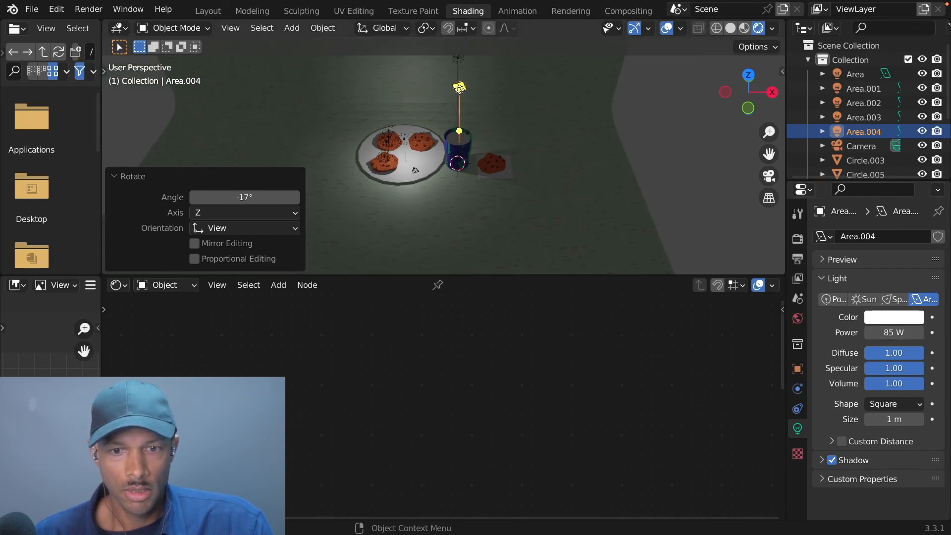
left_click(460, 88)
key("shift+d")
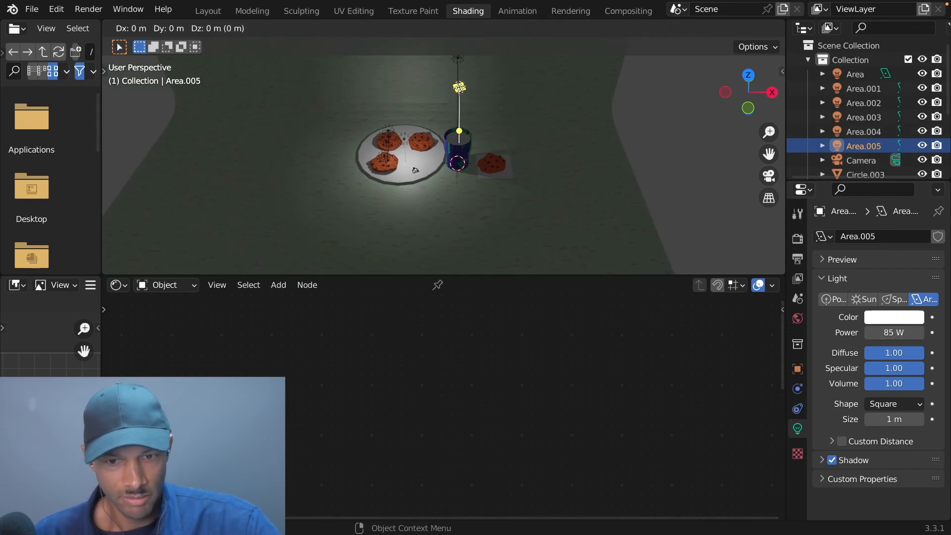
left_click(515, 149)
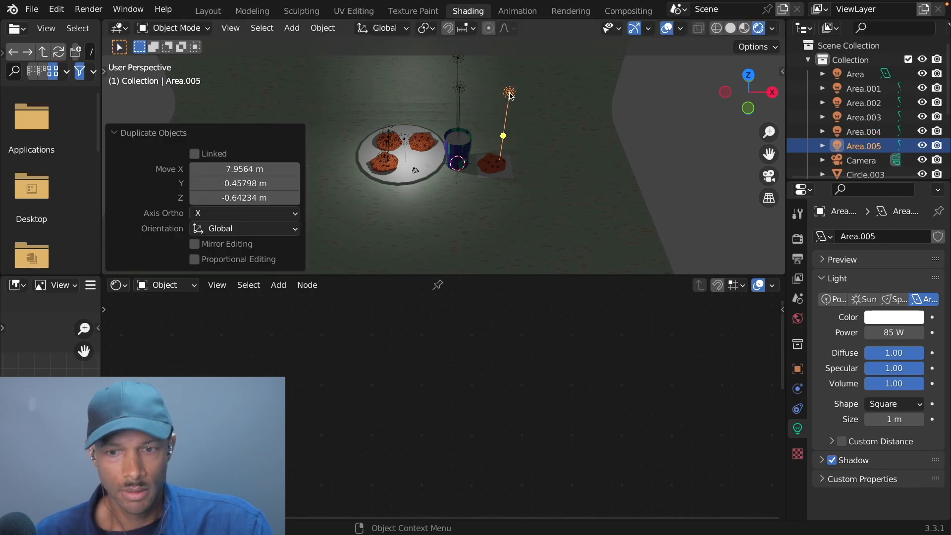
key("KP_3")
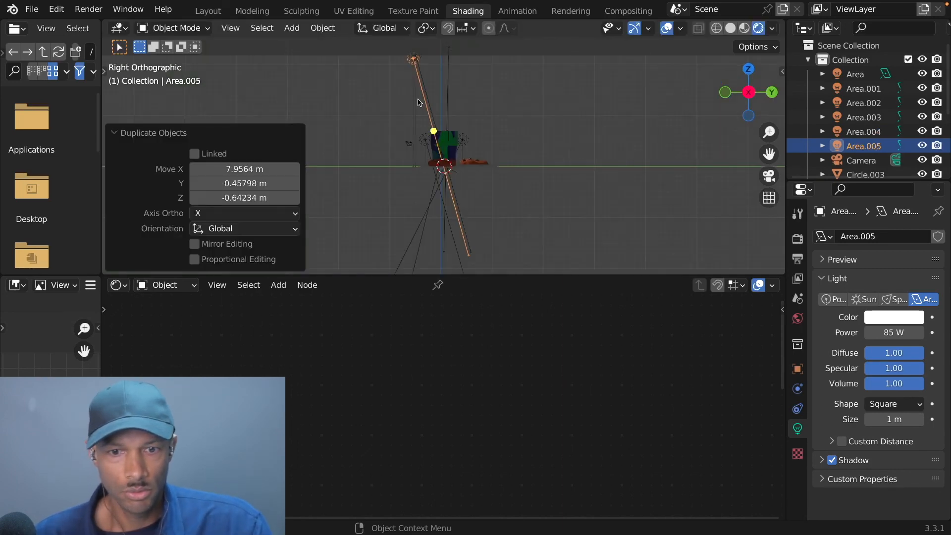
key("r")
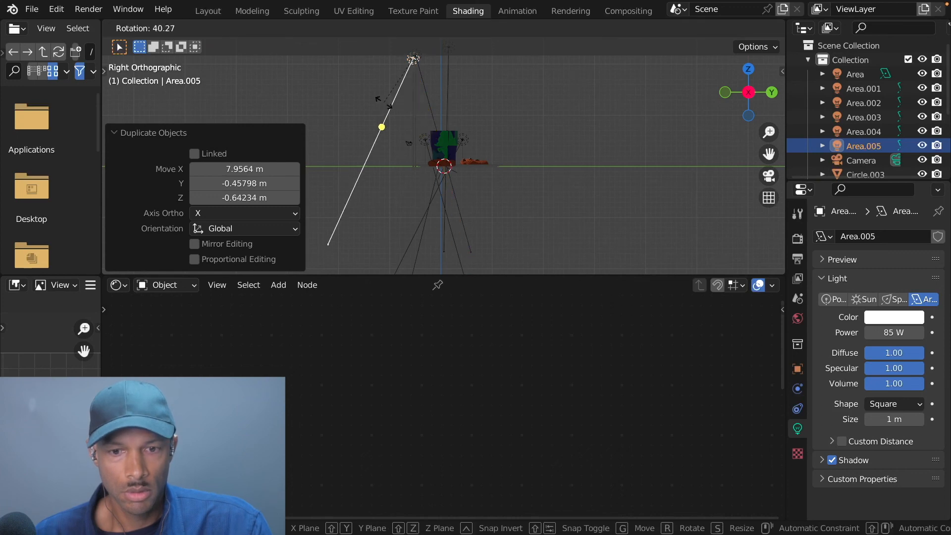
left_click(415, 112)
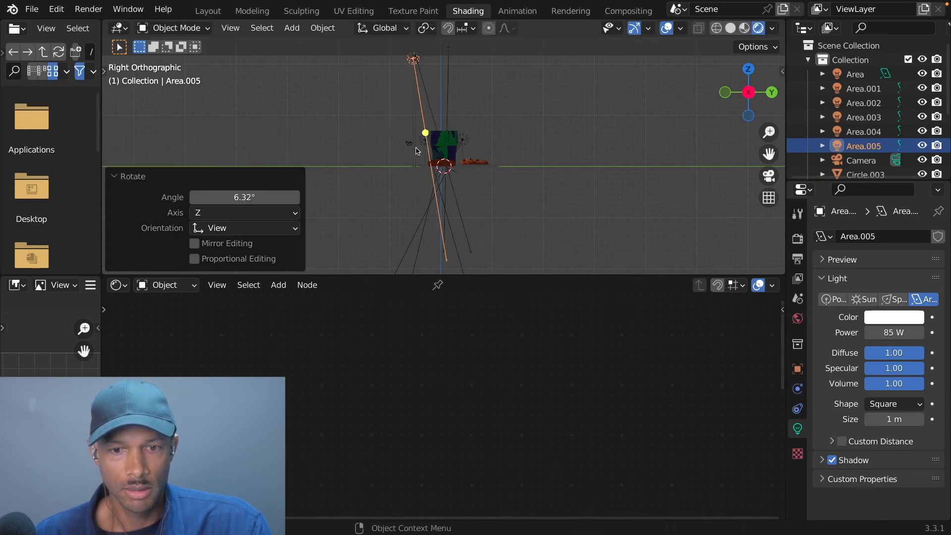
middle_click_drag(415, 112, 599, 232)
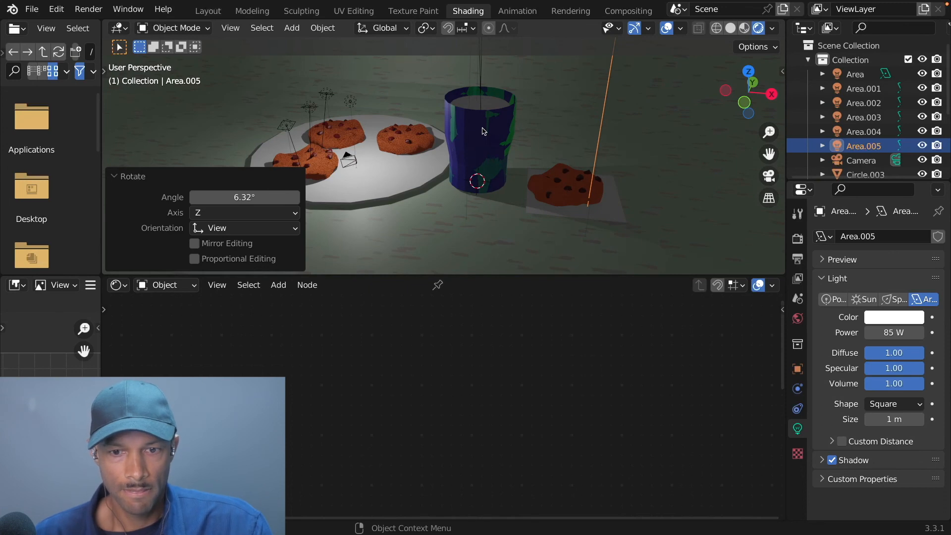
Lower the cup about 0.078 m along Z in front view so it sits on the ground
left_click(484, 131)
key("KP_1")
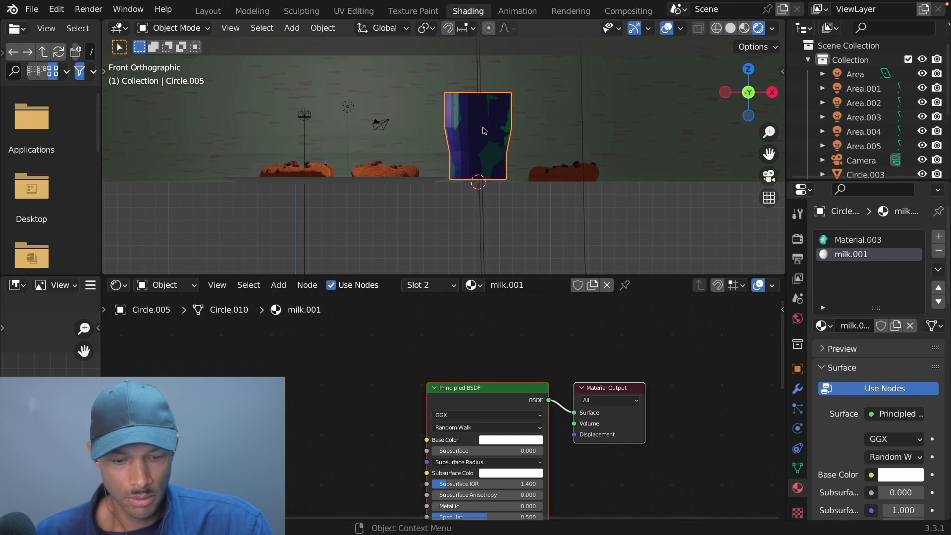
key("g")
key("z")
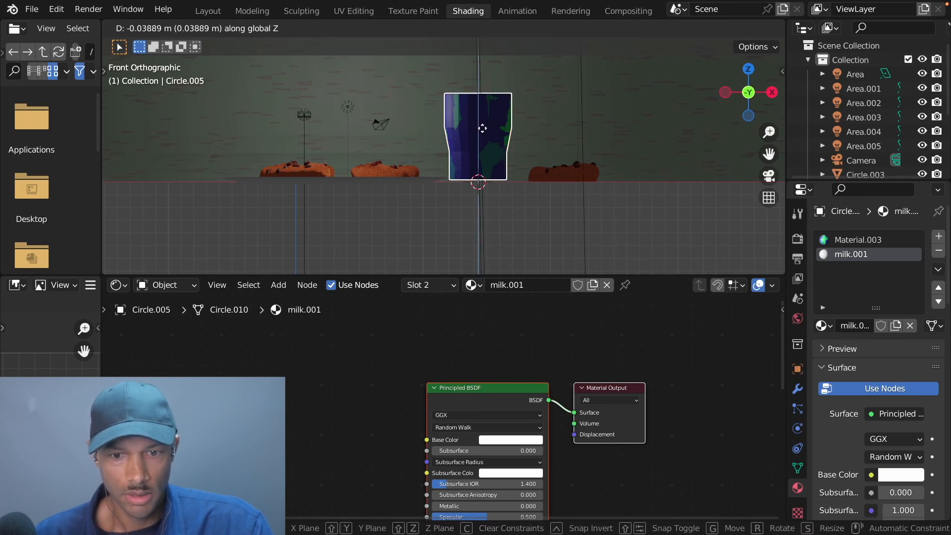
left_click(483, 128)
middle_click_drag(565, 147, 587, 226)
scroll(570, 218, "down", 4)
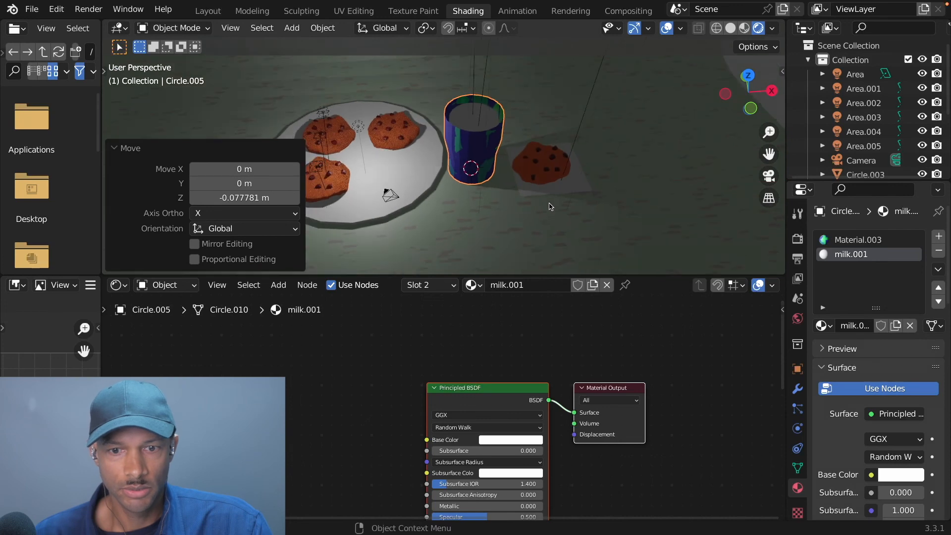
Select the ground plane and enlarge the 3D viewport by shrinking the node editor below it
left_click(499, 220)
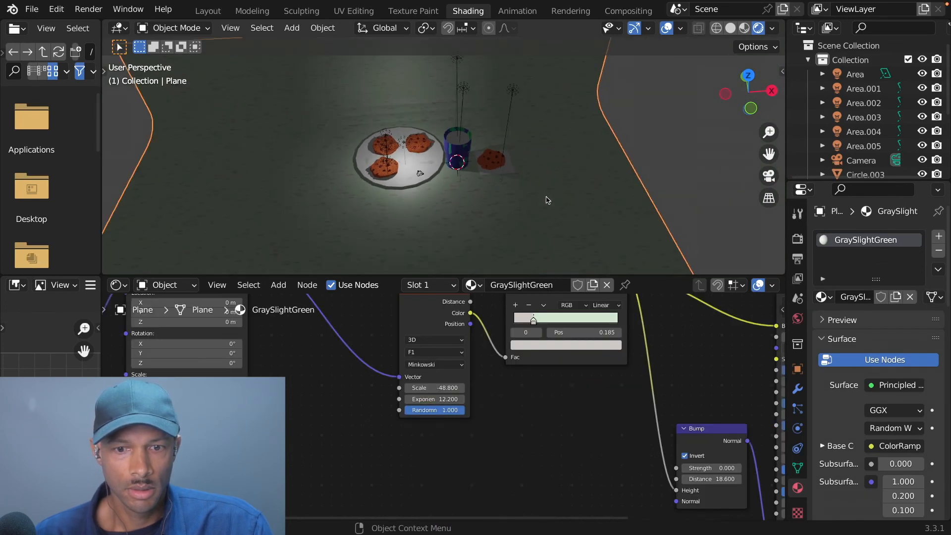
scroll(575, 193, "up", 2)
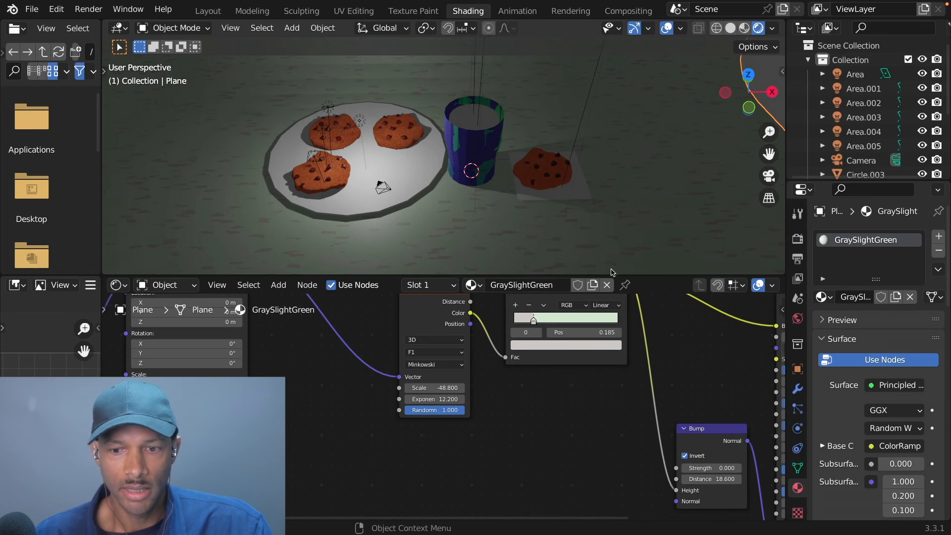
left_click_drag(634, 274, 684, 433)
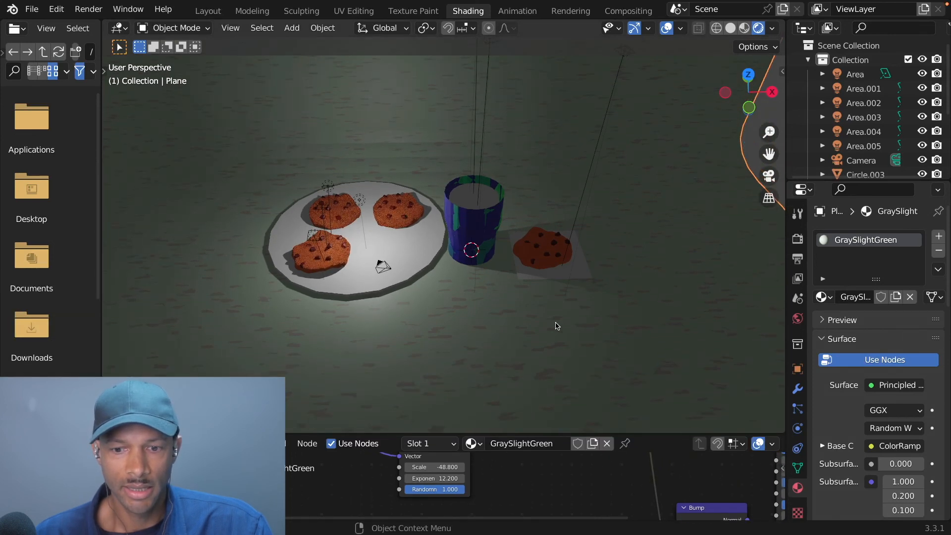
scroll(619, 267, "up", 2)
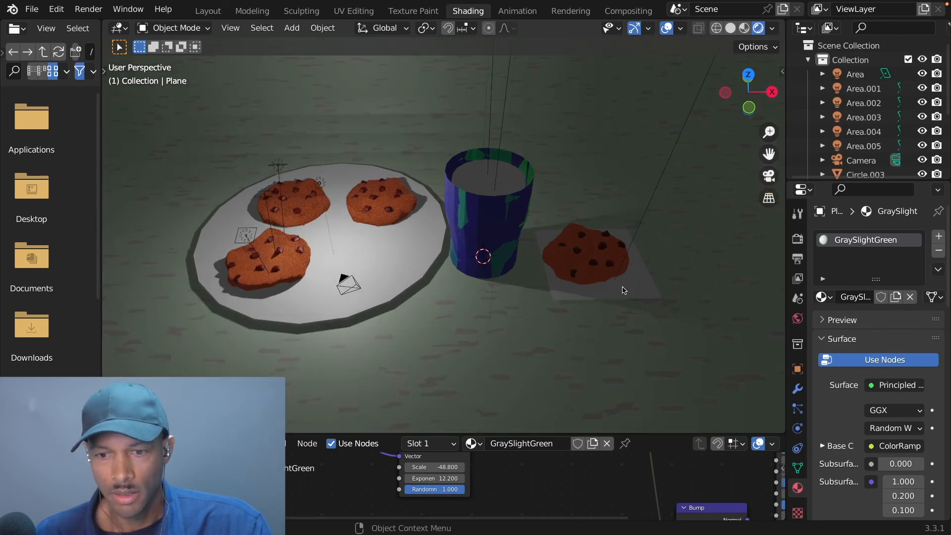
scroll(625, 287, "down", 2)
scroll(576, 252, "down", 2)
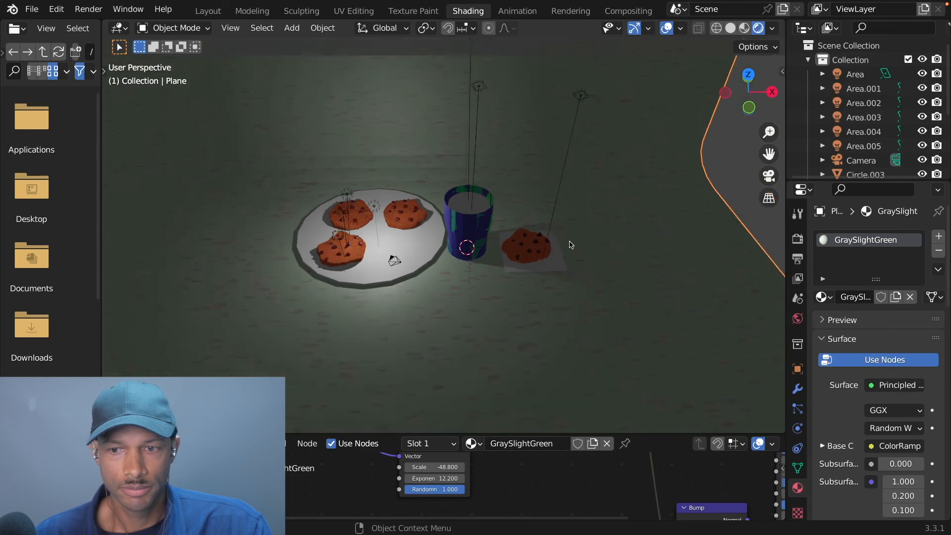
Scale the ground plane by about 1.405 along the X axis to widen it
middle_click_drag(596, 267, 595, 273)
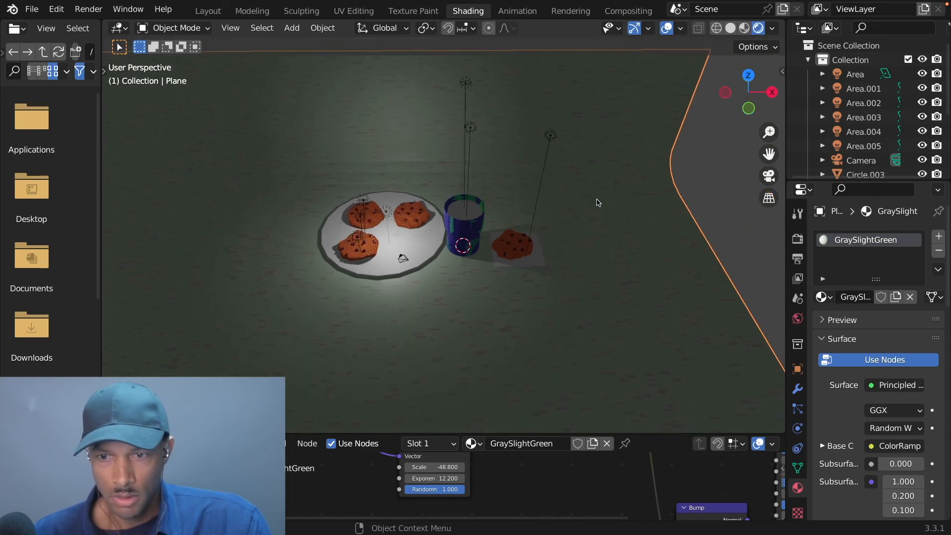
key("s")
key("x")
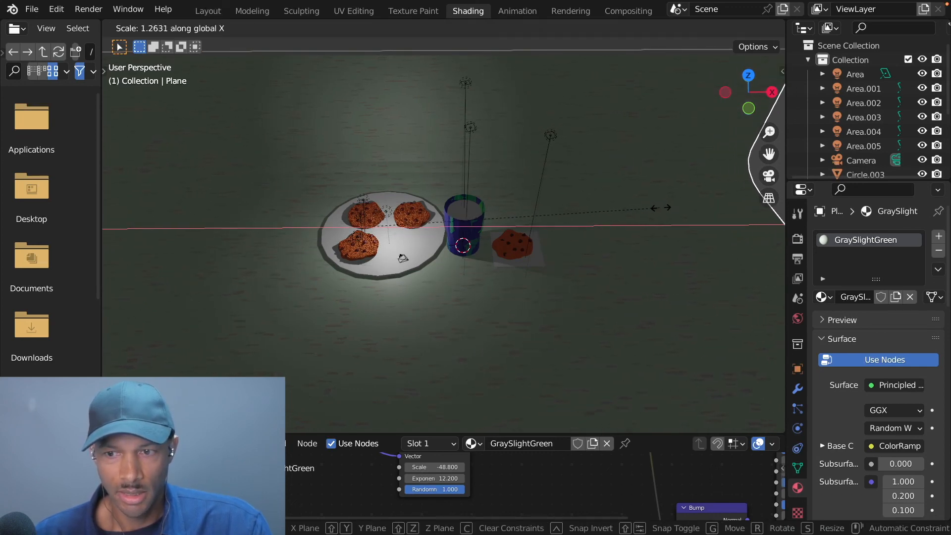
left_click(690, 210)
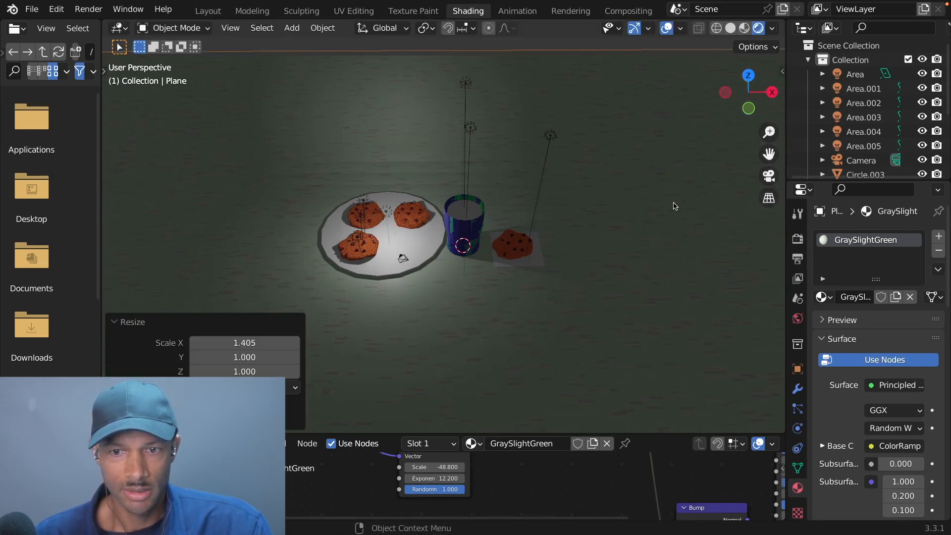
scroll(674, 200, "up", 3)
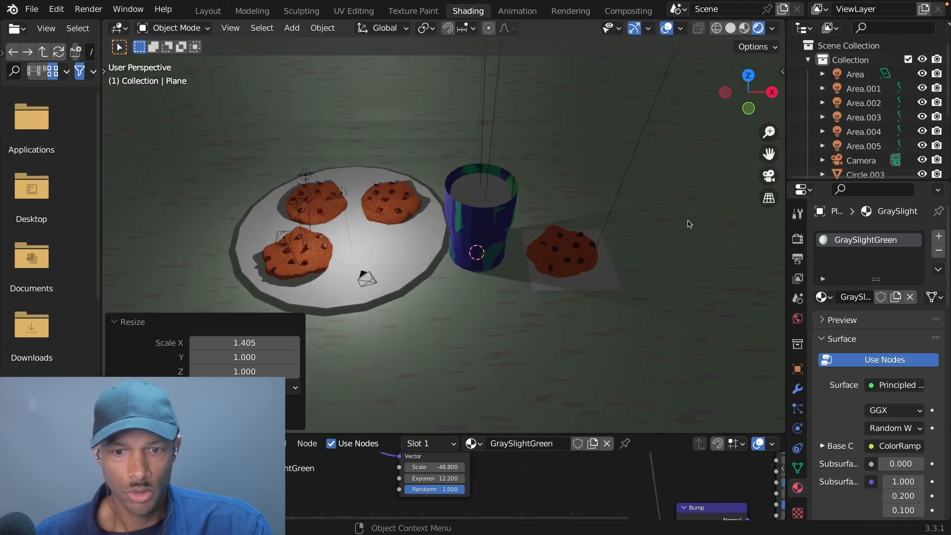
middle_click_drag(689, 224, 685, 210)
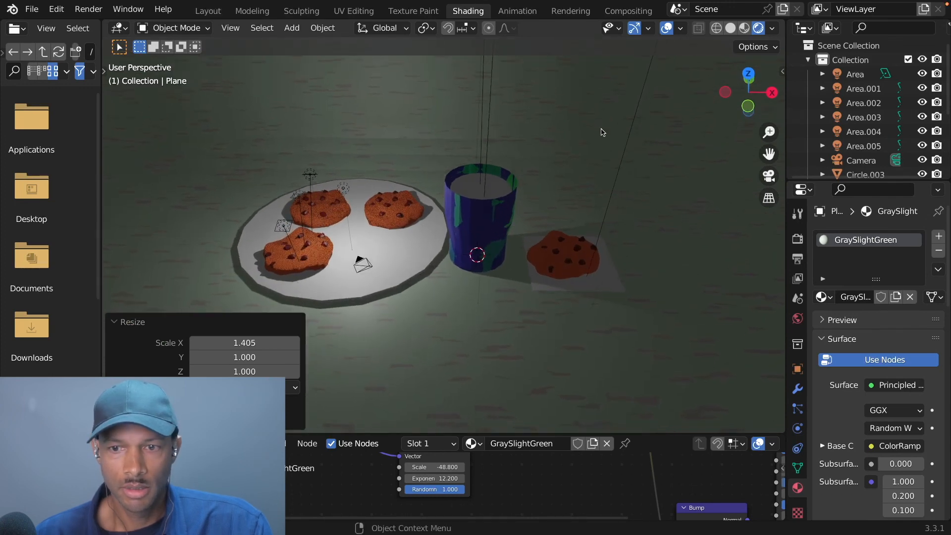
Hide the gizmos and overlays in the 3D viewport to get a clean view of the rendered scene
left_click(116, 325)
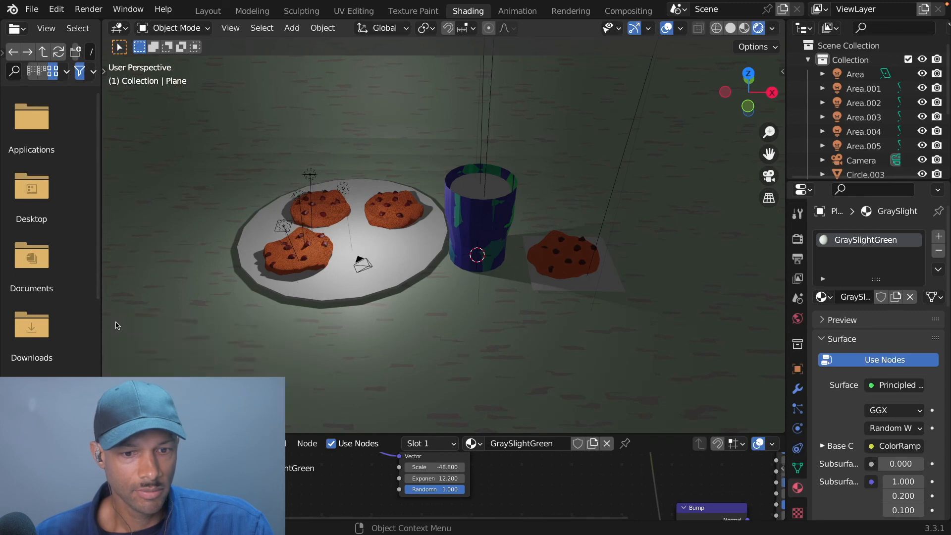
left_click(635, 29)
left_click(668, 28)
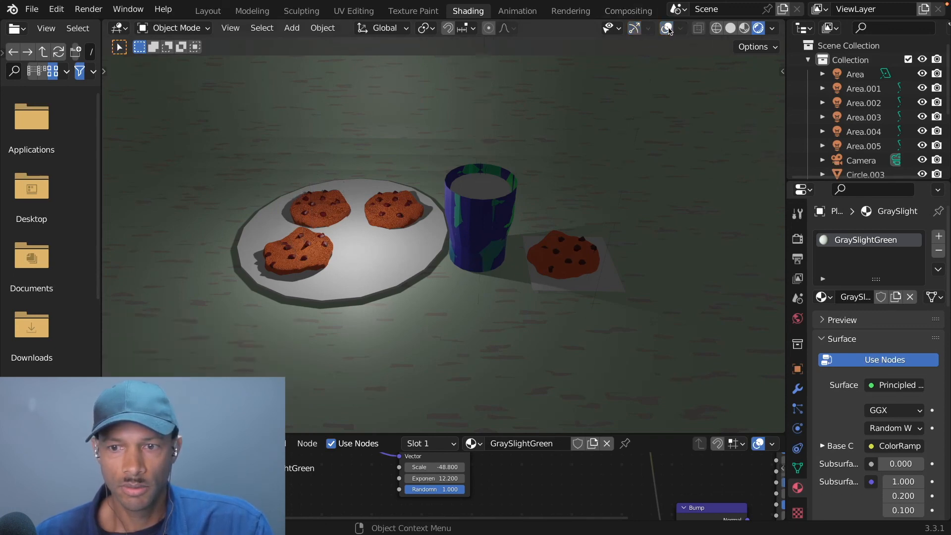
key("KP_0")
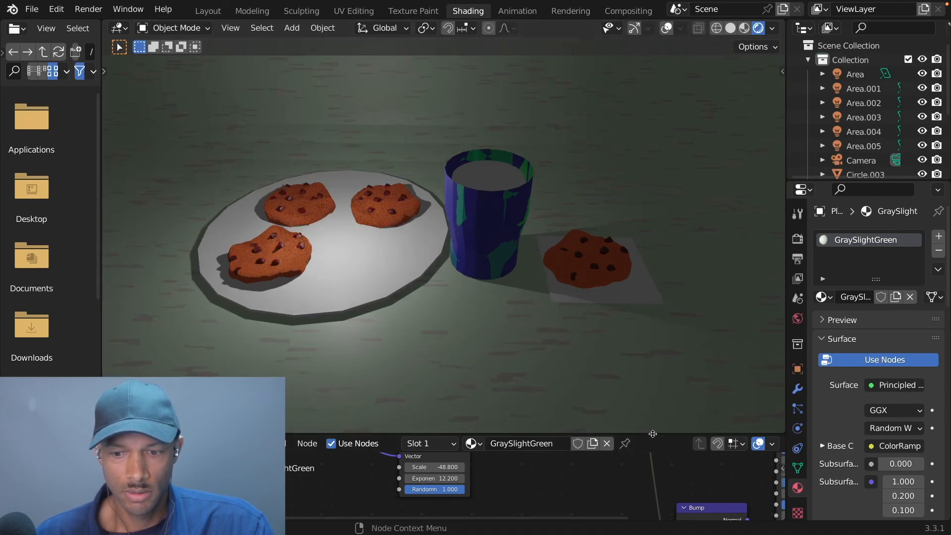
Enlarge the 3D viewport further by shrinking the node editor and the file browser to thin strips
left_click_drag(653, 434, 653, 502)
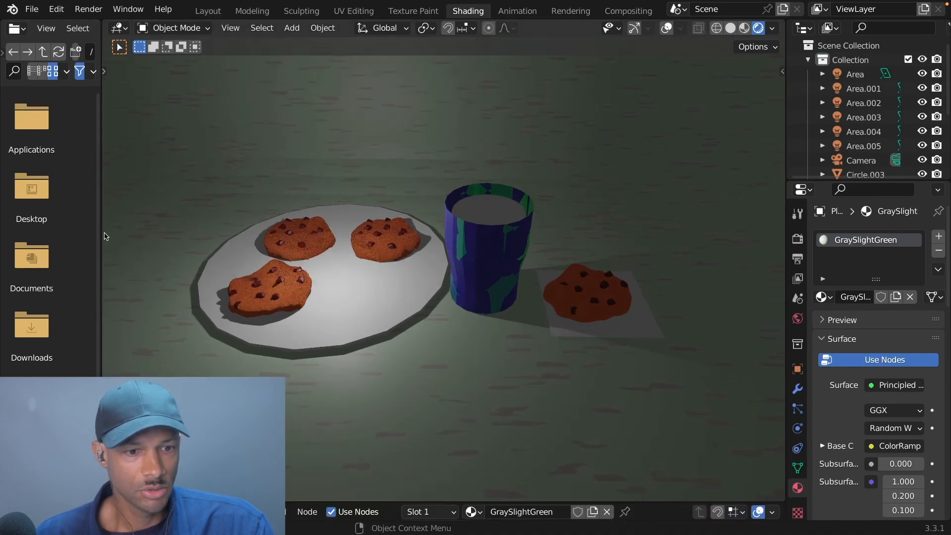
left_click_drag(102, 233, 14, 233)
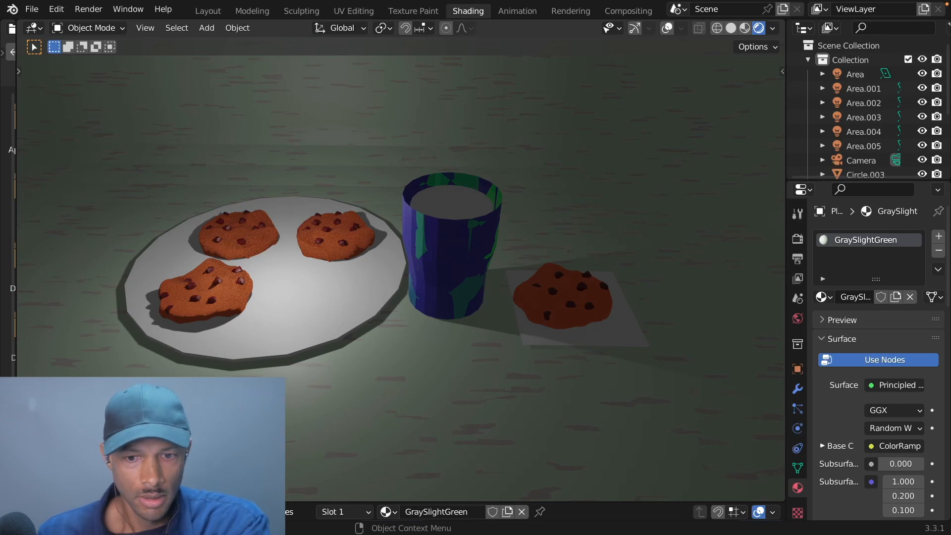
scroll(401, 261, "up", 1)
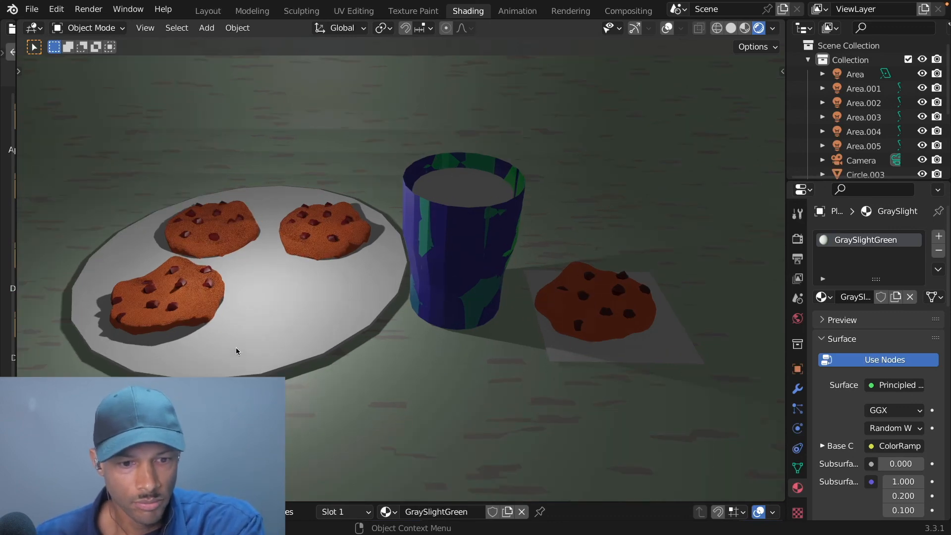